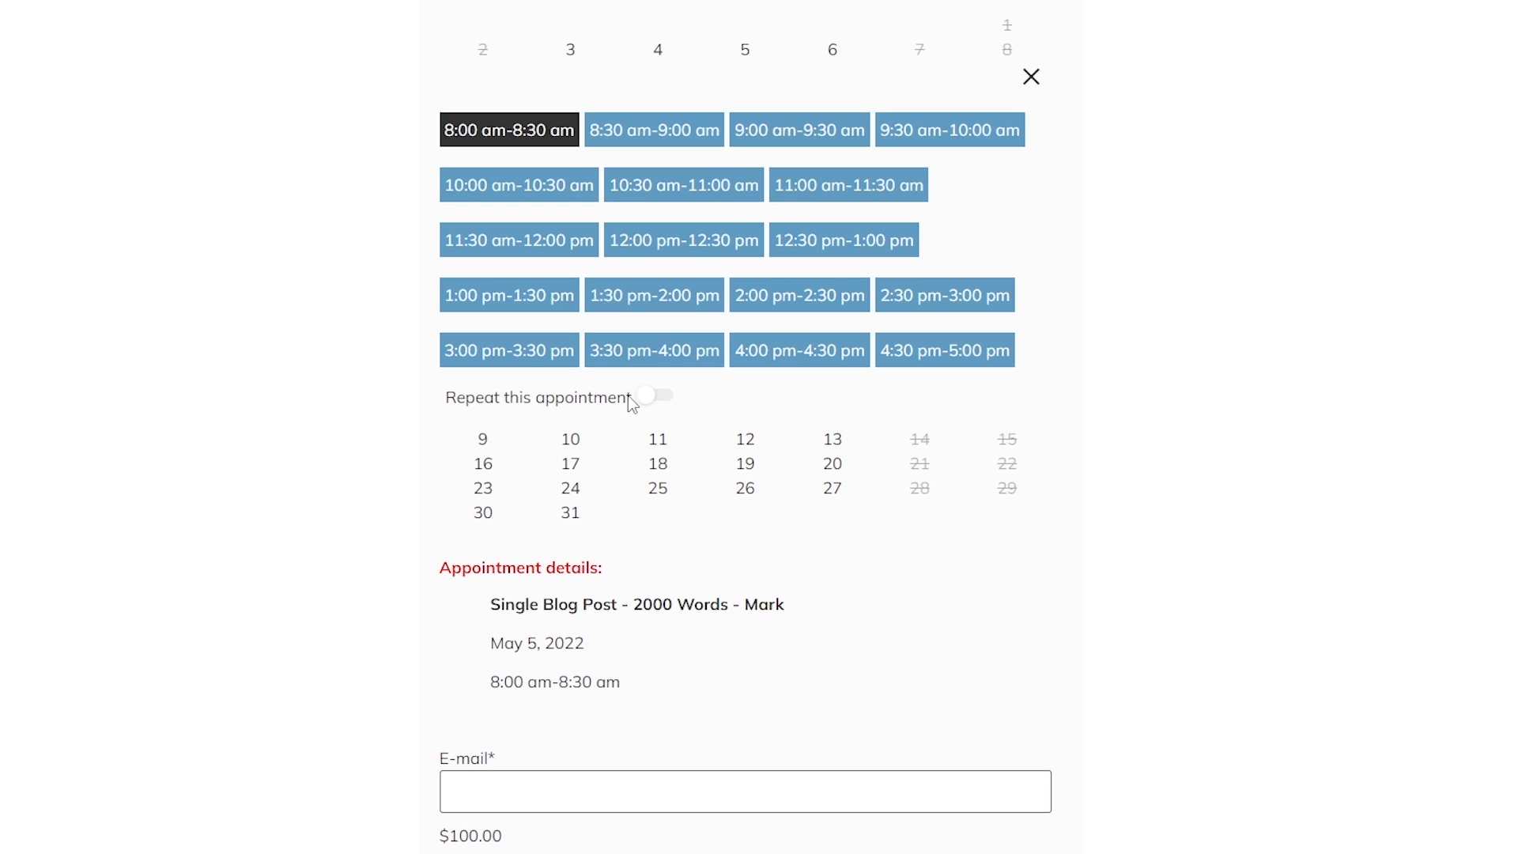
Switch on appointment repeating every Month and raise the appointment count to 3.
{"action": "left_click", "coordinate": [652, 398]}
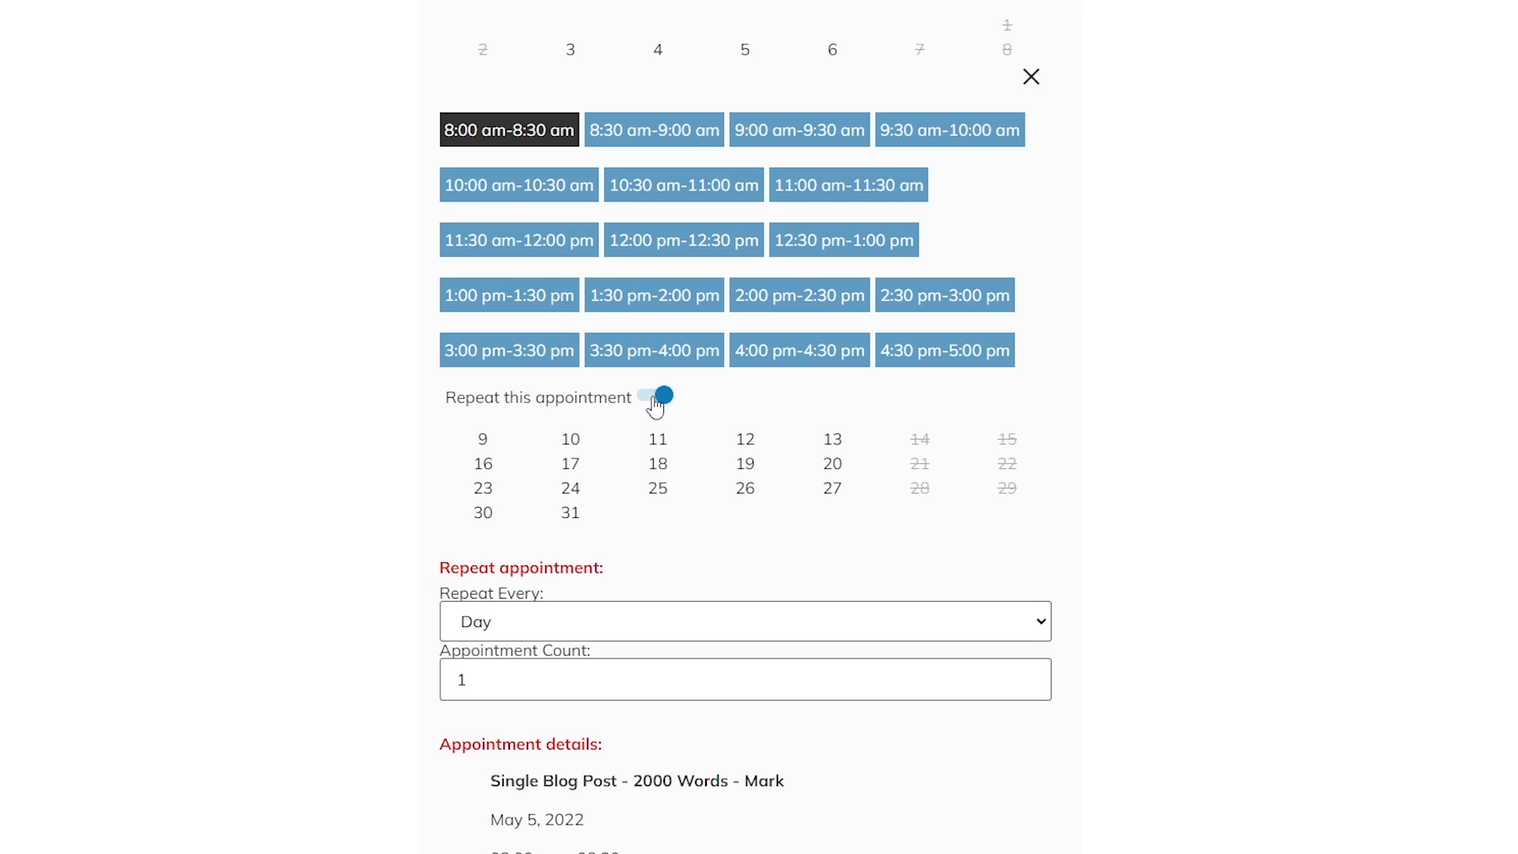
{"action": "left_click", "coordinate": [568, 629]}
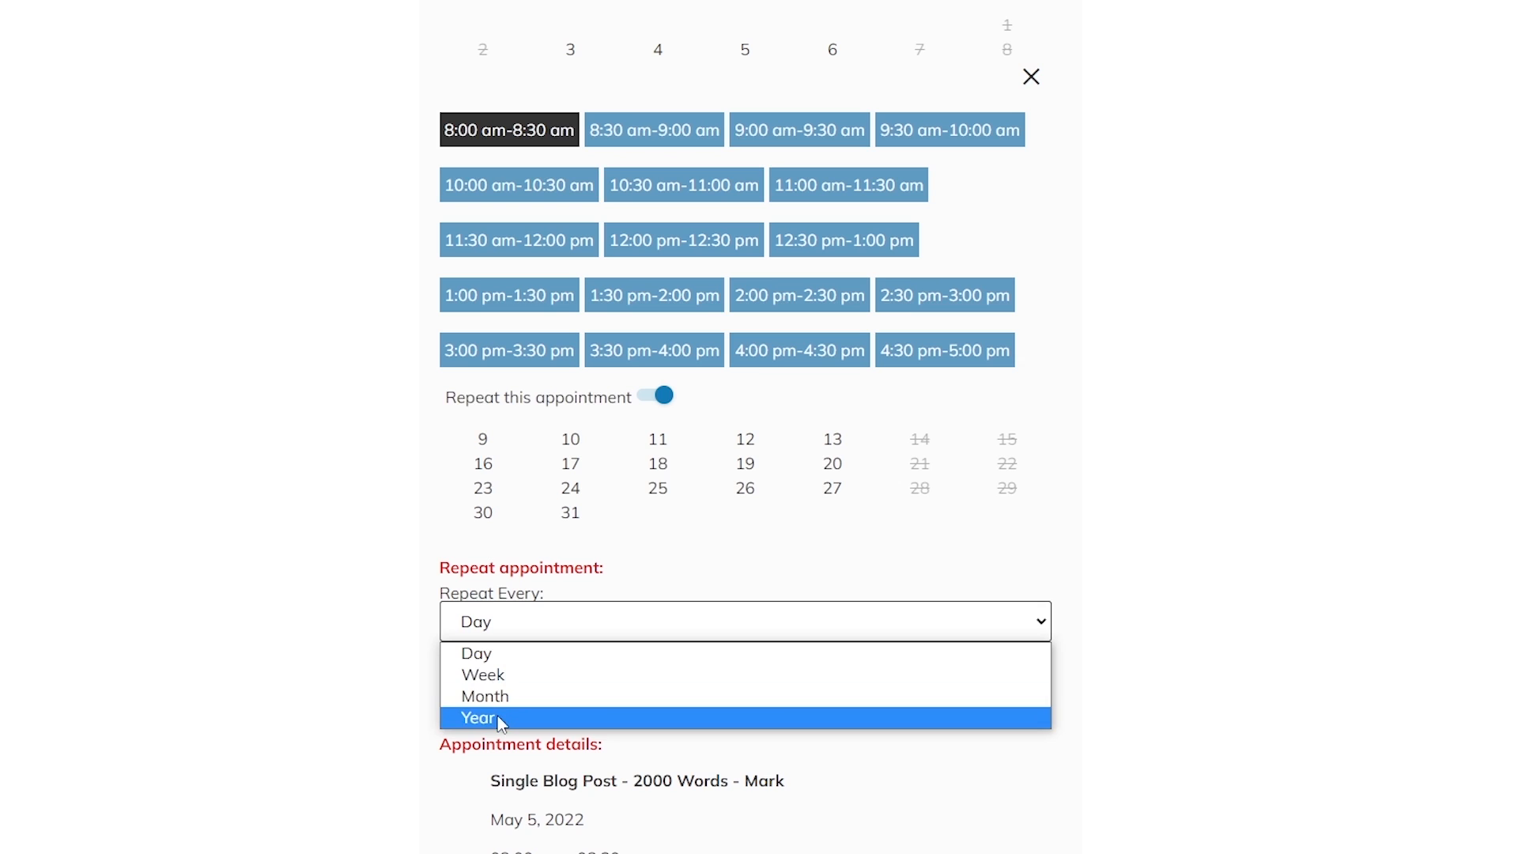
{"action": "left_click", "coordinate": [542, 695]}
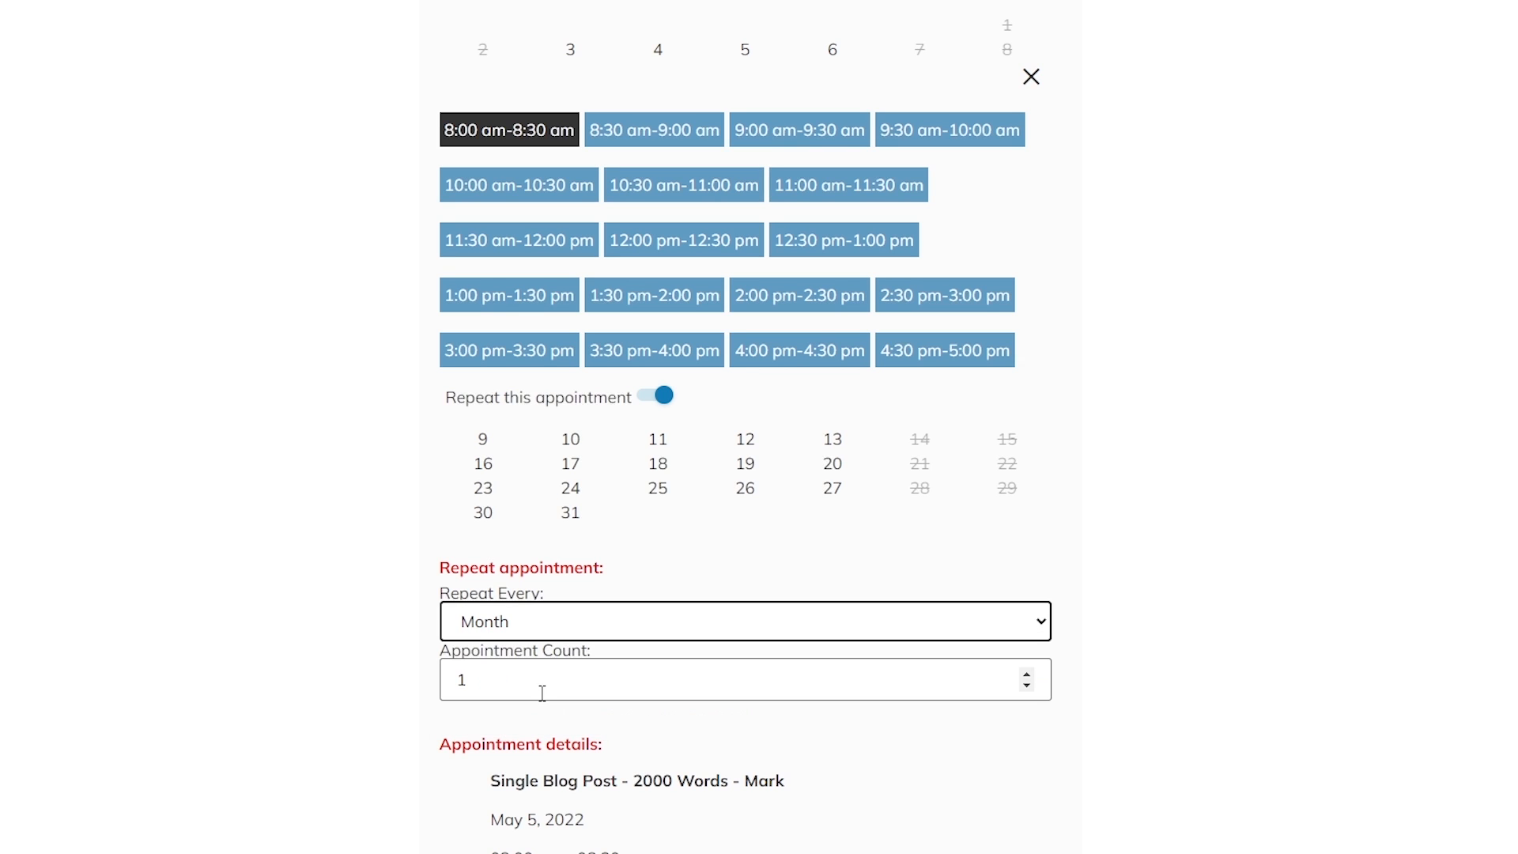
{"action": "left_click", "coordinate": [1027, 675]}
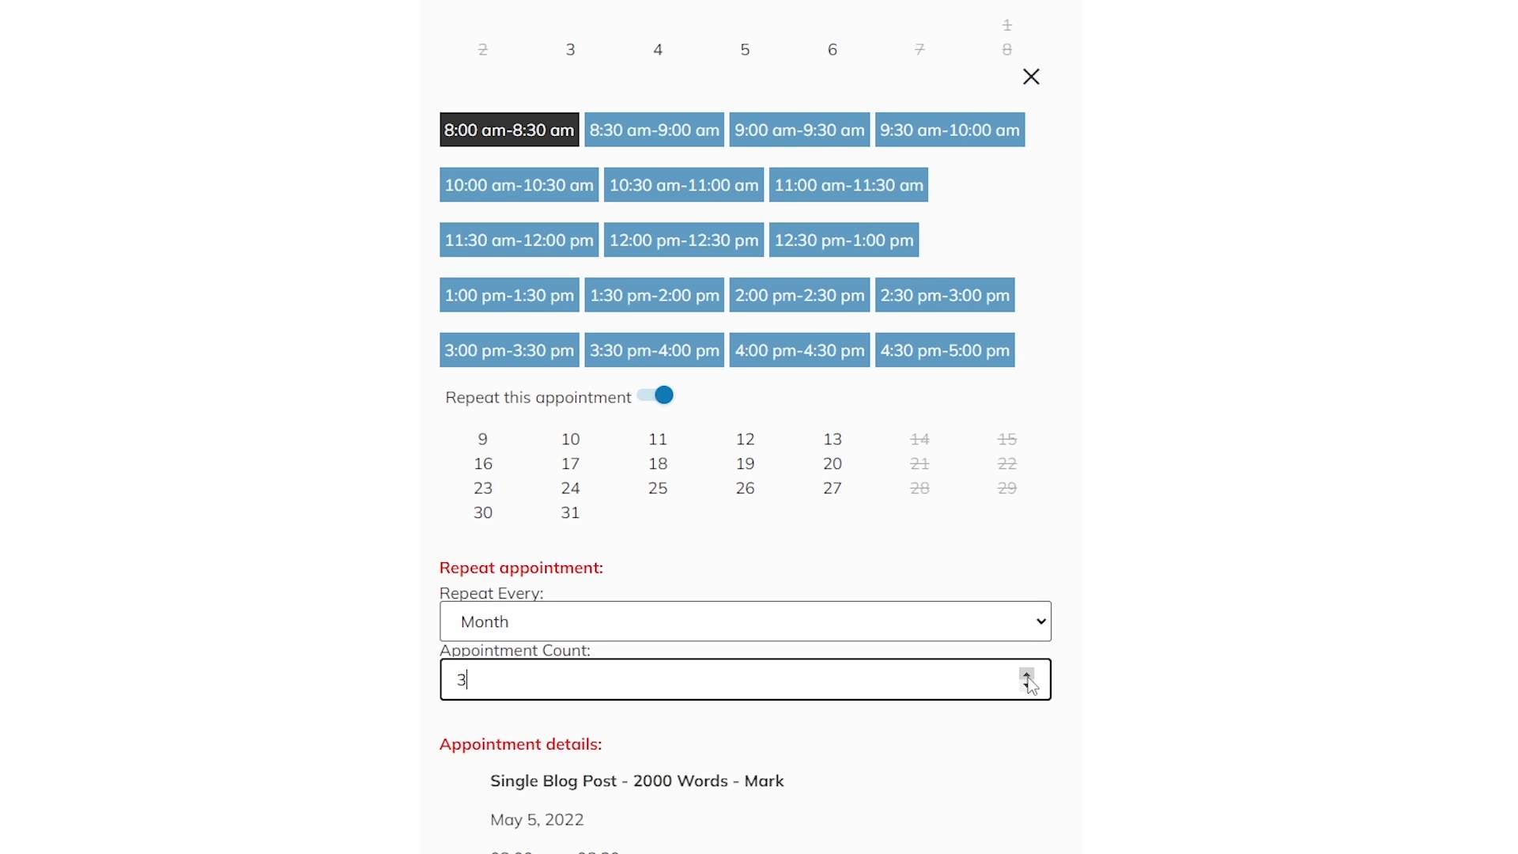
Review the listed May 5, July 5 and August 5 appointment dates and times.
{"action": "scroll", "coordinate": [1146, 603], "scroll_direction": "down", "scroll_amount": 5}
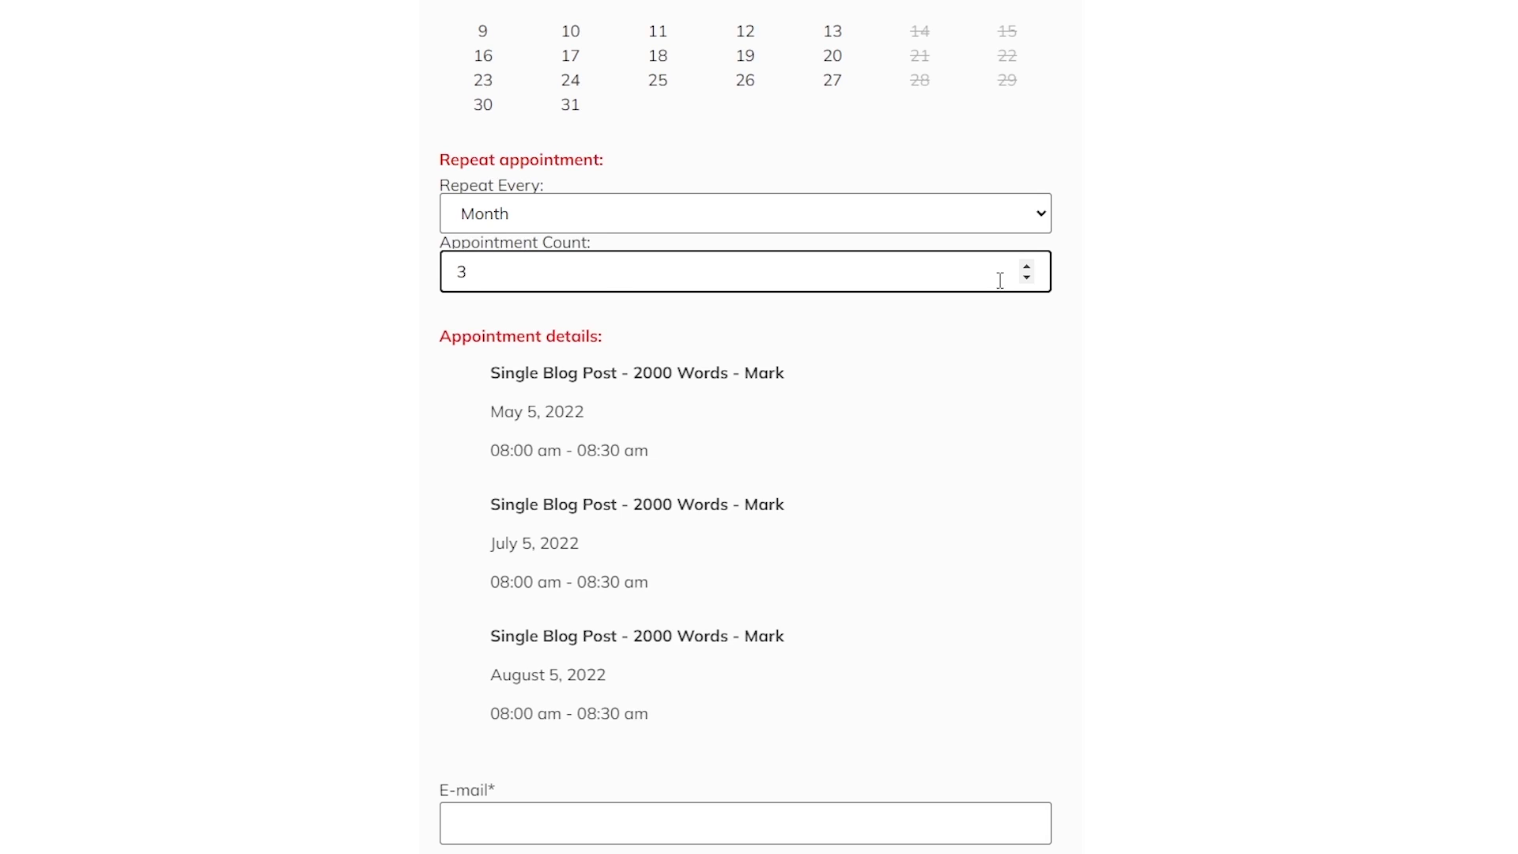
{"action": "left_click_drag", "start_coordinate": [526, 372], "coordinate": [651, 627]}
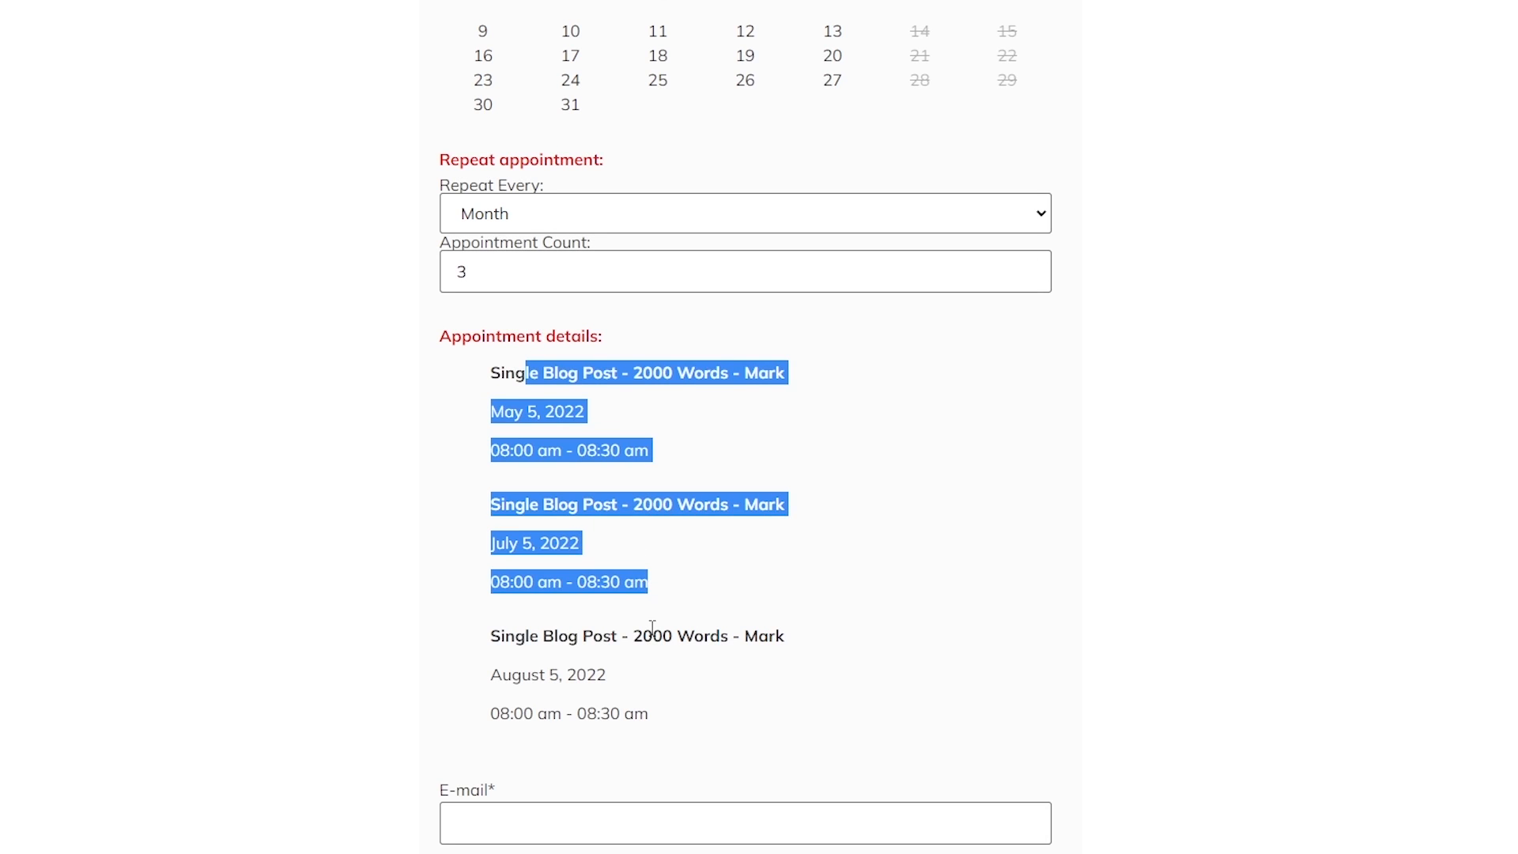
{"action": "left_click", "coordinate": [651, 627]}
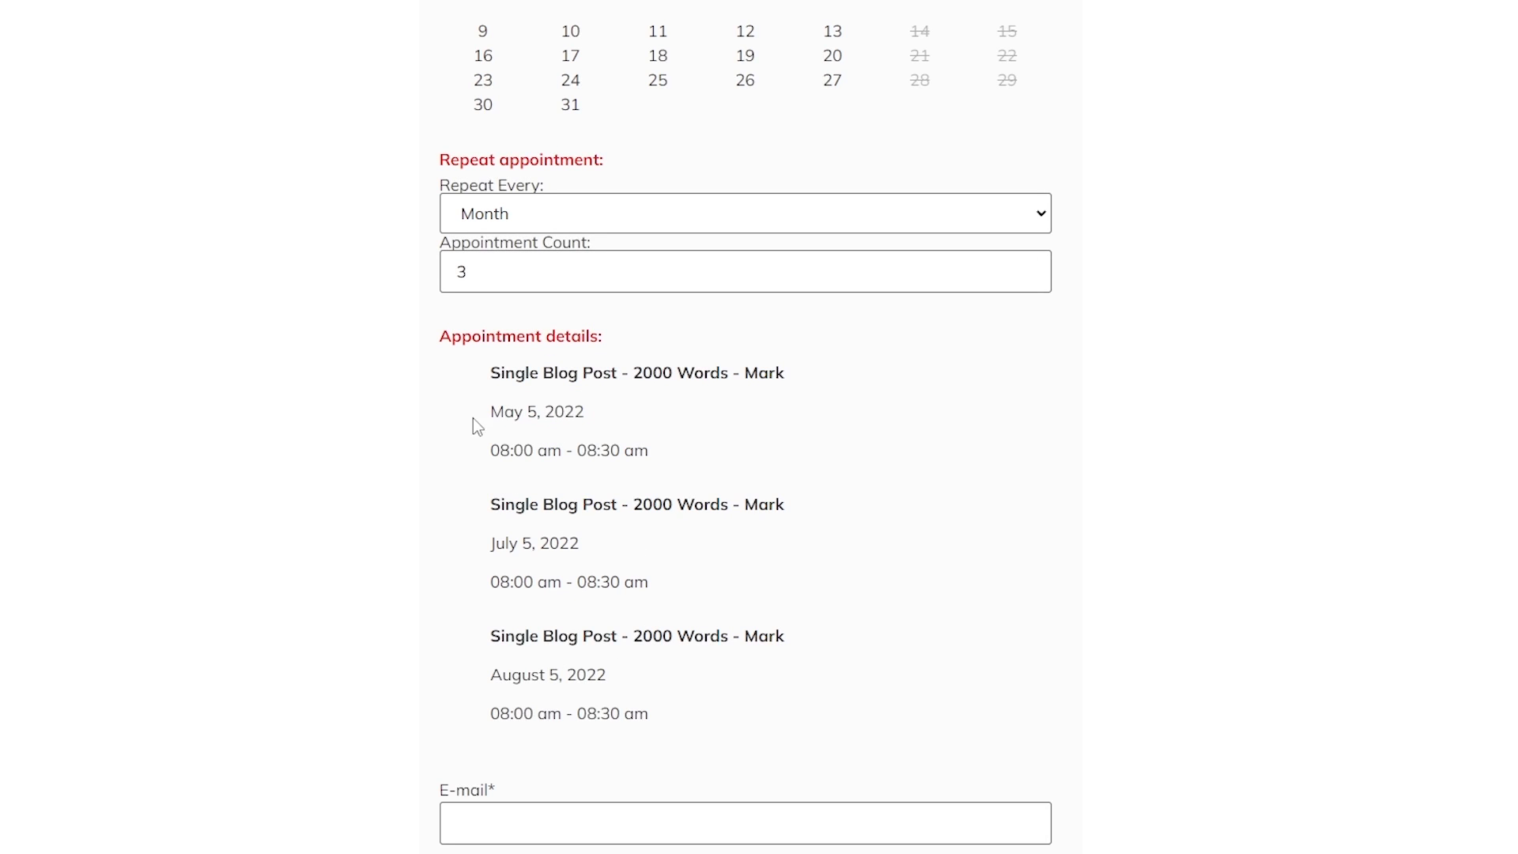
{"action": "left_click_drag", "start_coordinate": [505, 411], "coordinate": [555, 411]}
{"action": "left_click_drag", "start_coordinate": [496, 552], "coordinate": [545, 613]}
{"action": "left_click", "coordinate": [495, 635]}
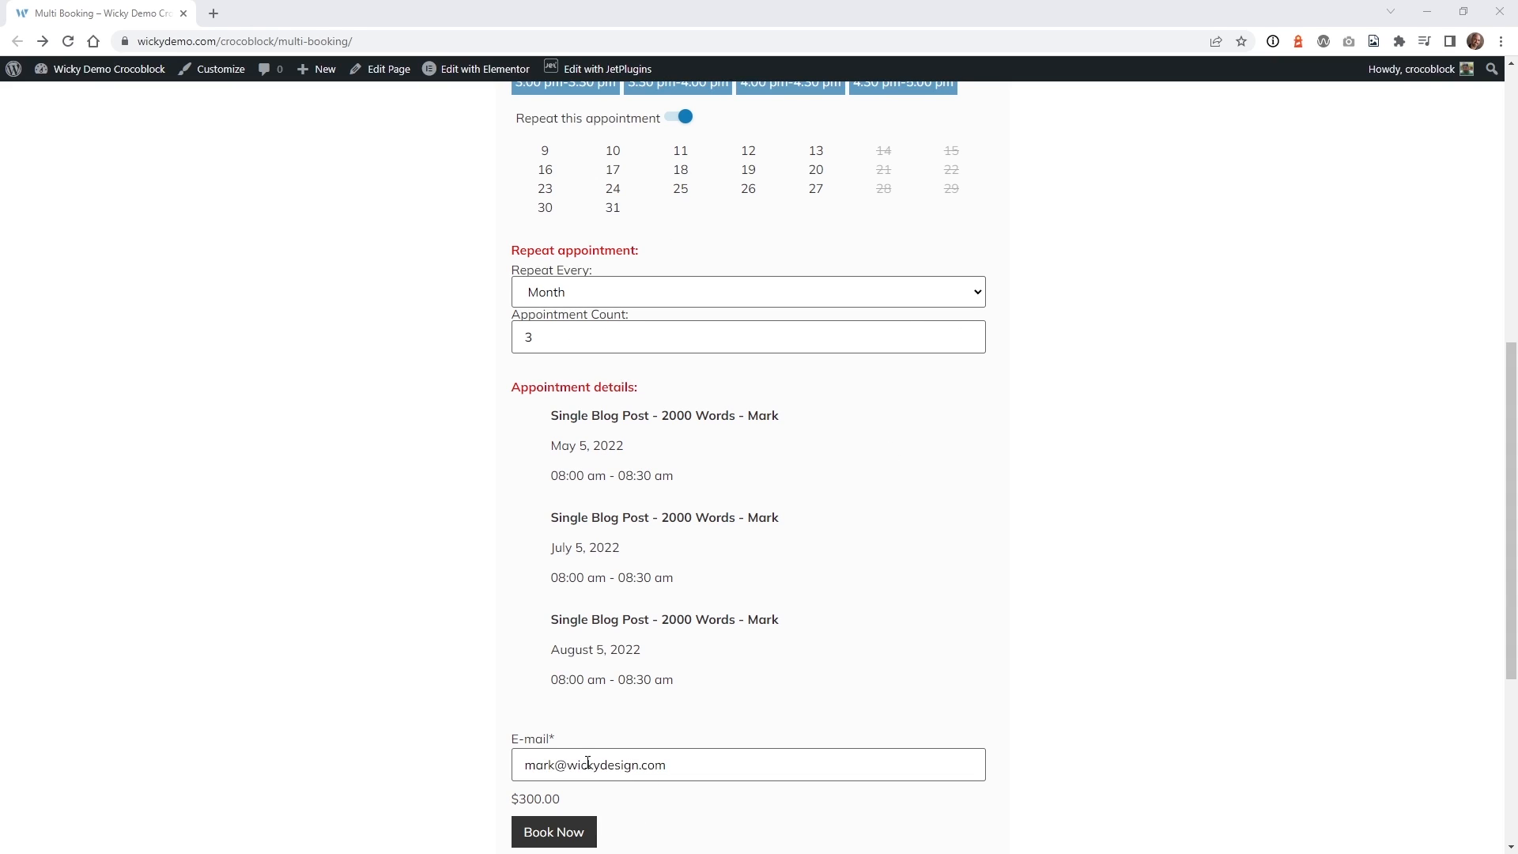
Book the May 5, July 5 and August 5 appointments and review the checkout billing details.
{"action": "left_click", "coordinate": [546, 839]}
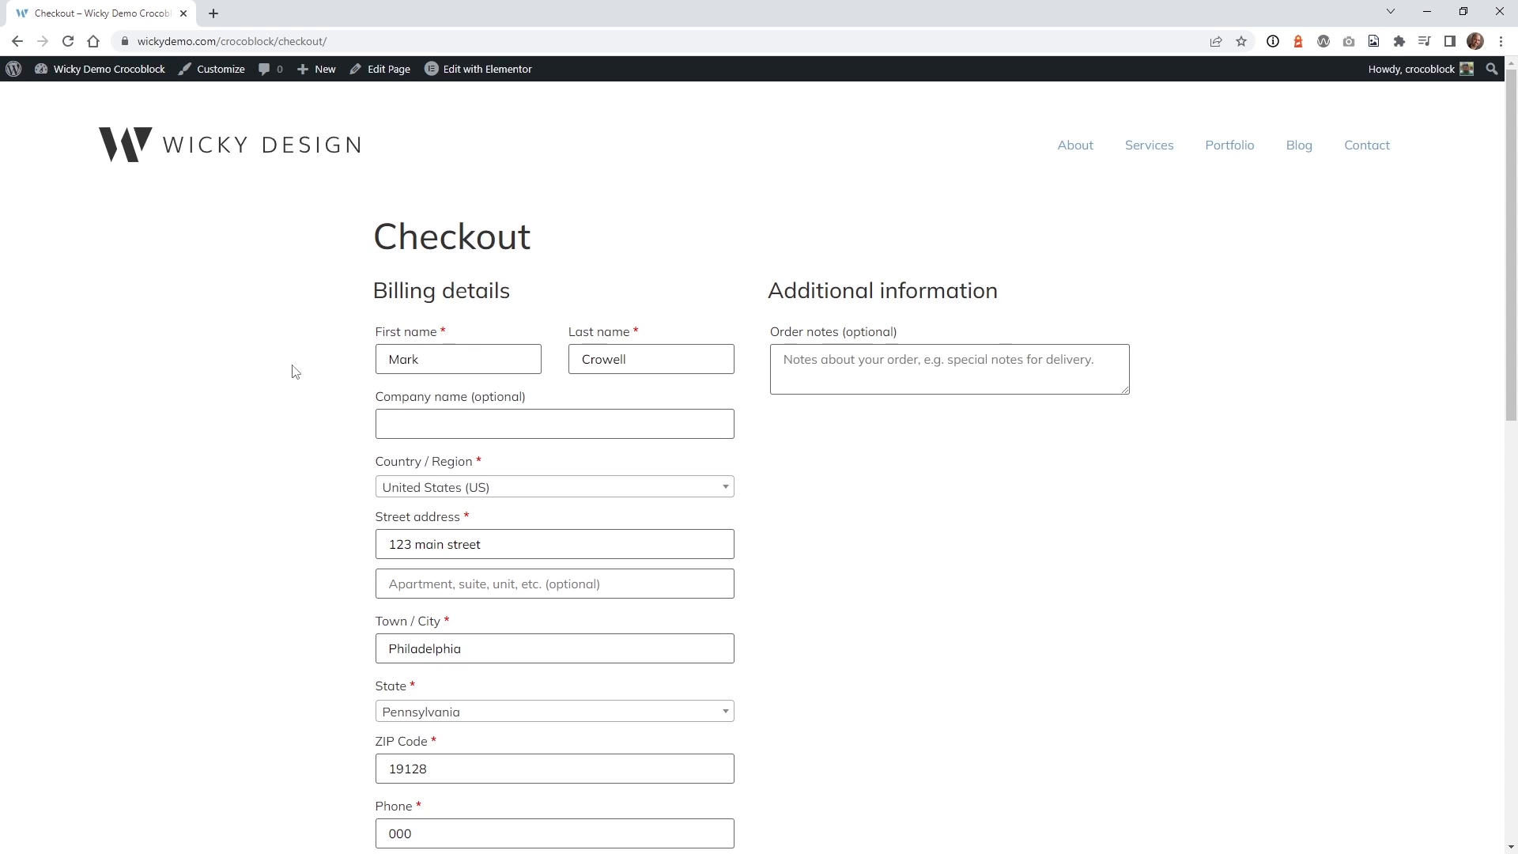
{"action": "scroll", "coordinate": [261, 366], "scroll_direction": "down", "scroll_amount": 2}
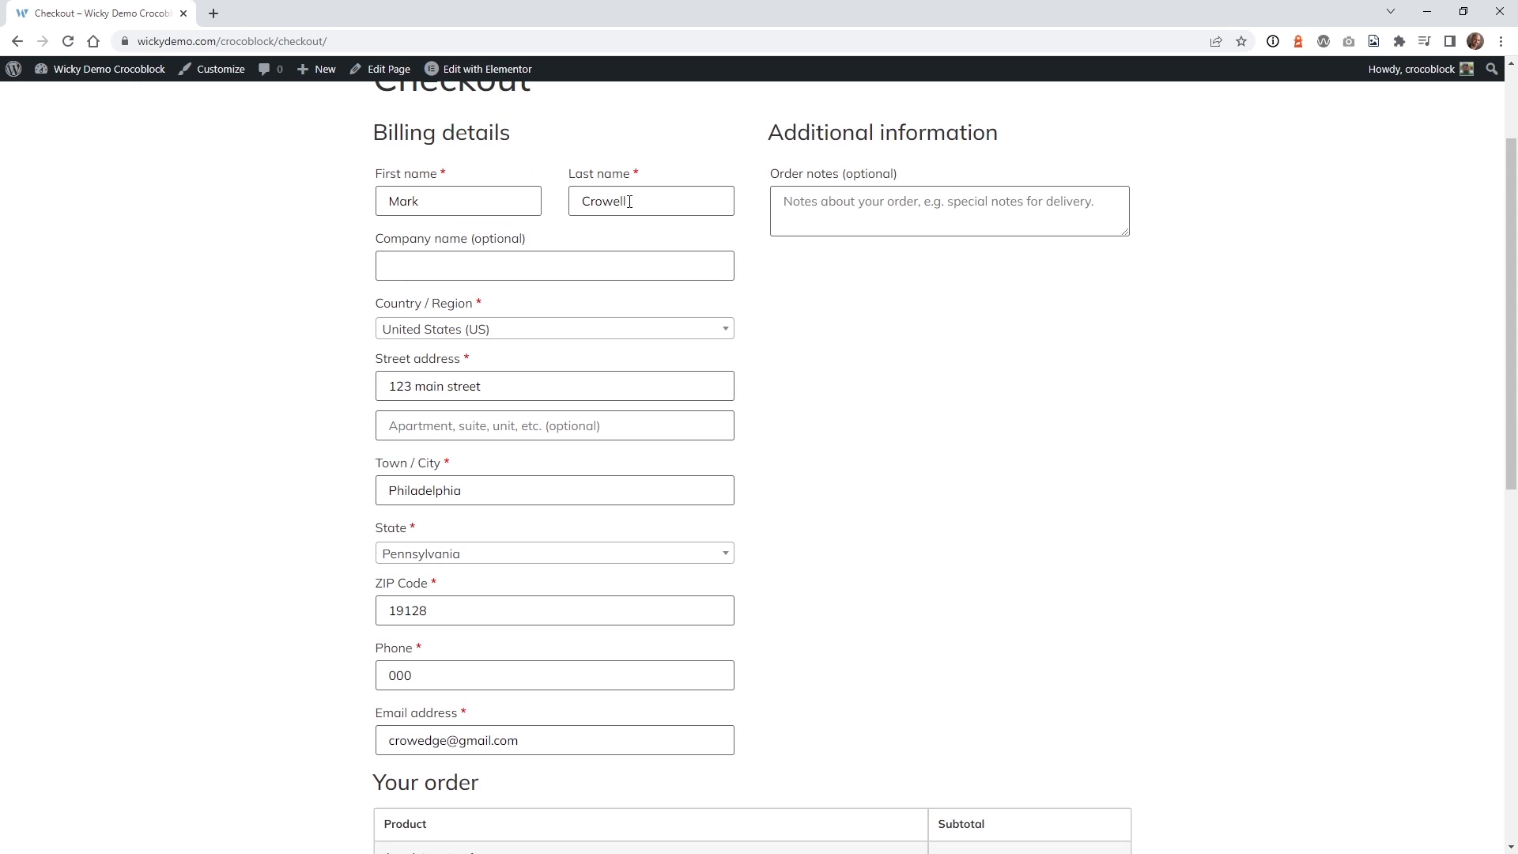
{"action": "scroll", "coordinate": [345, 466], "scroll_direction": "down", "scroll_amount": 8}
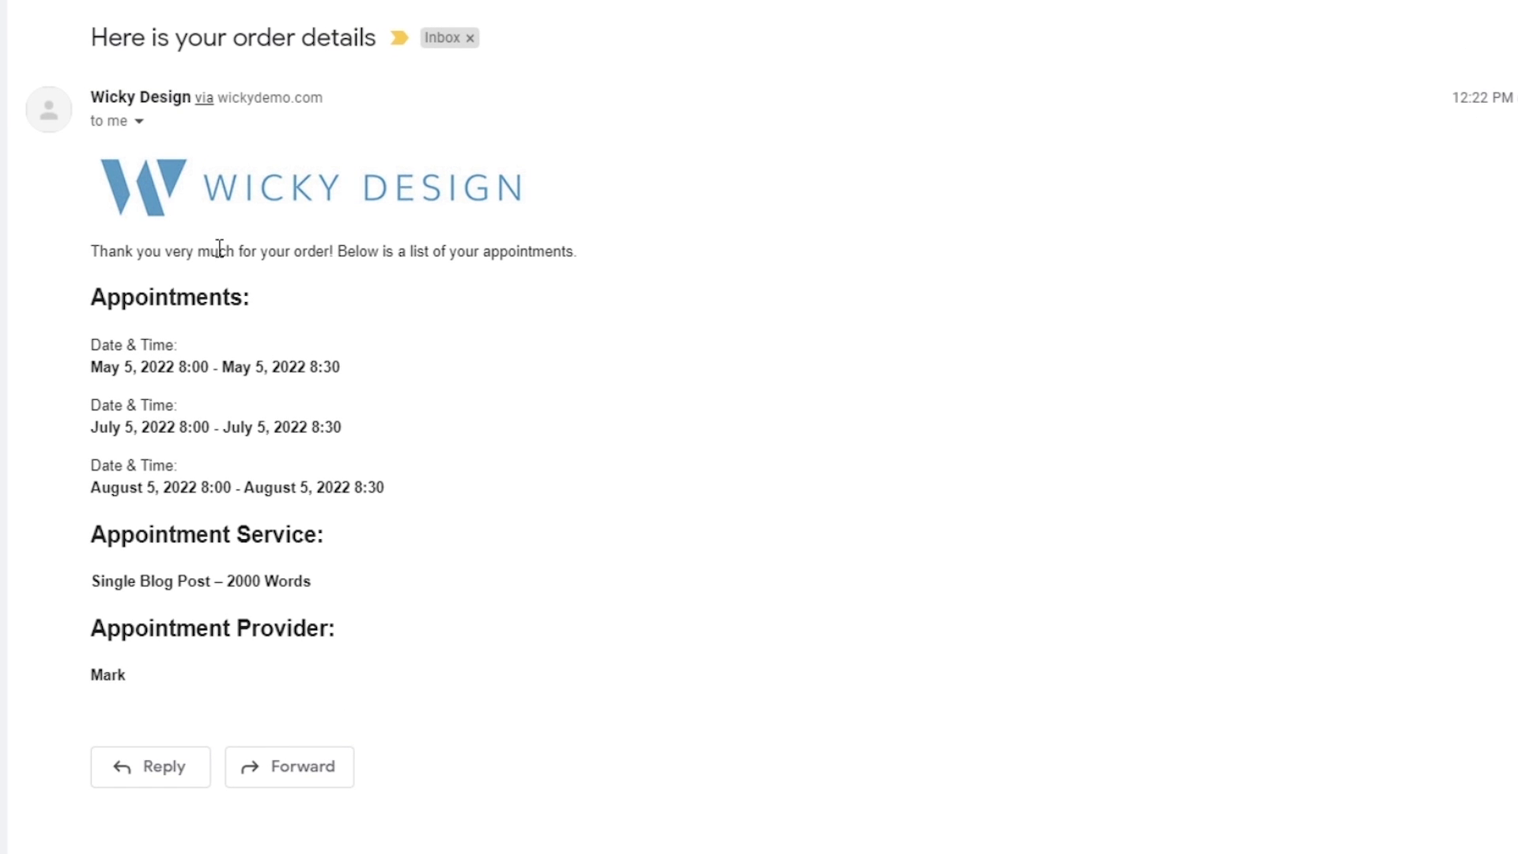
{"action": "left_click_drag", "start_coordinate": [137, 345], "coordinate": [386, 488]}
{"action": "left_click", "coordinate": [245, 413]}
{"action": "left_click_drag", "start_coordinate": [129, 581], "coordinate": [216, 595]}
{"action": "left_click", "coordinate": [280, 585]}
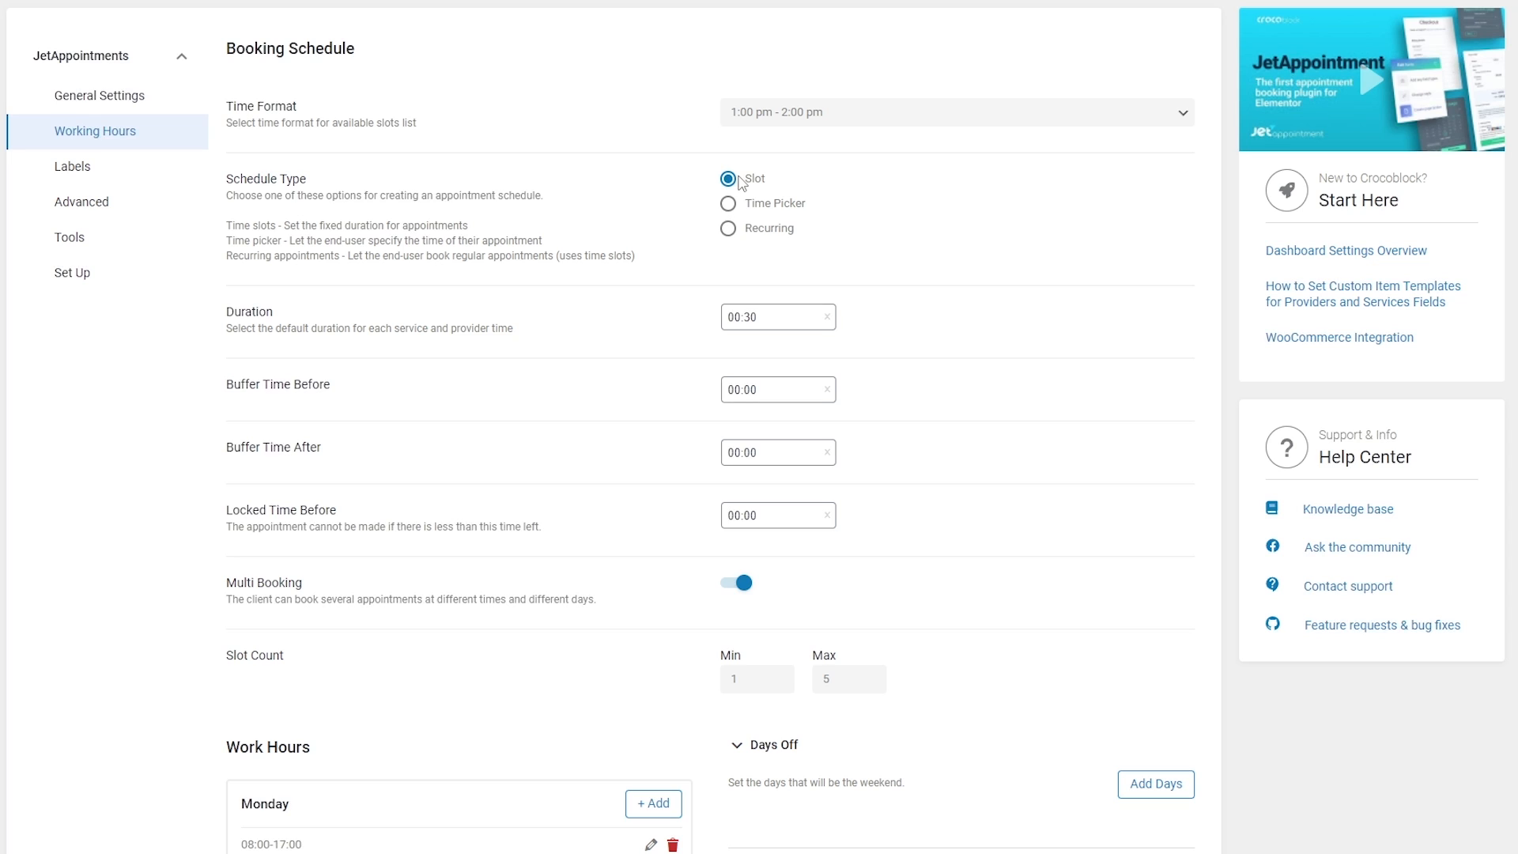
Set Schedule Type to Recurring and clear Day, Week, Month and Year from Book every.
{"action": "left_click", "coordinate": [730, 229]}
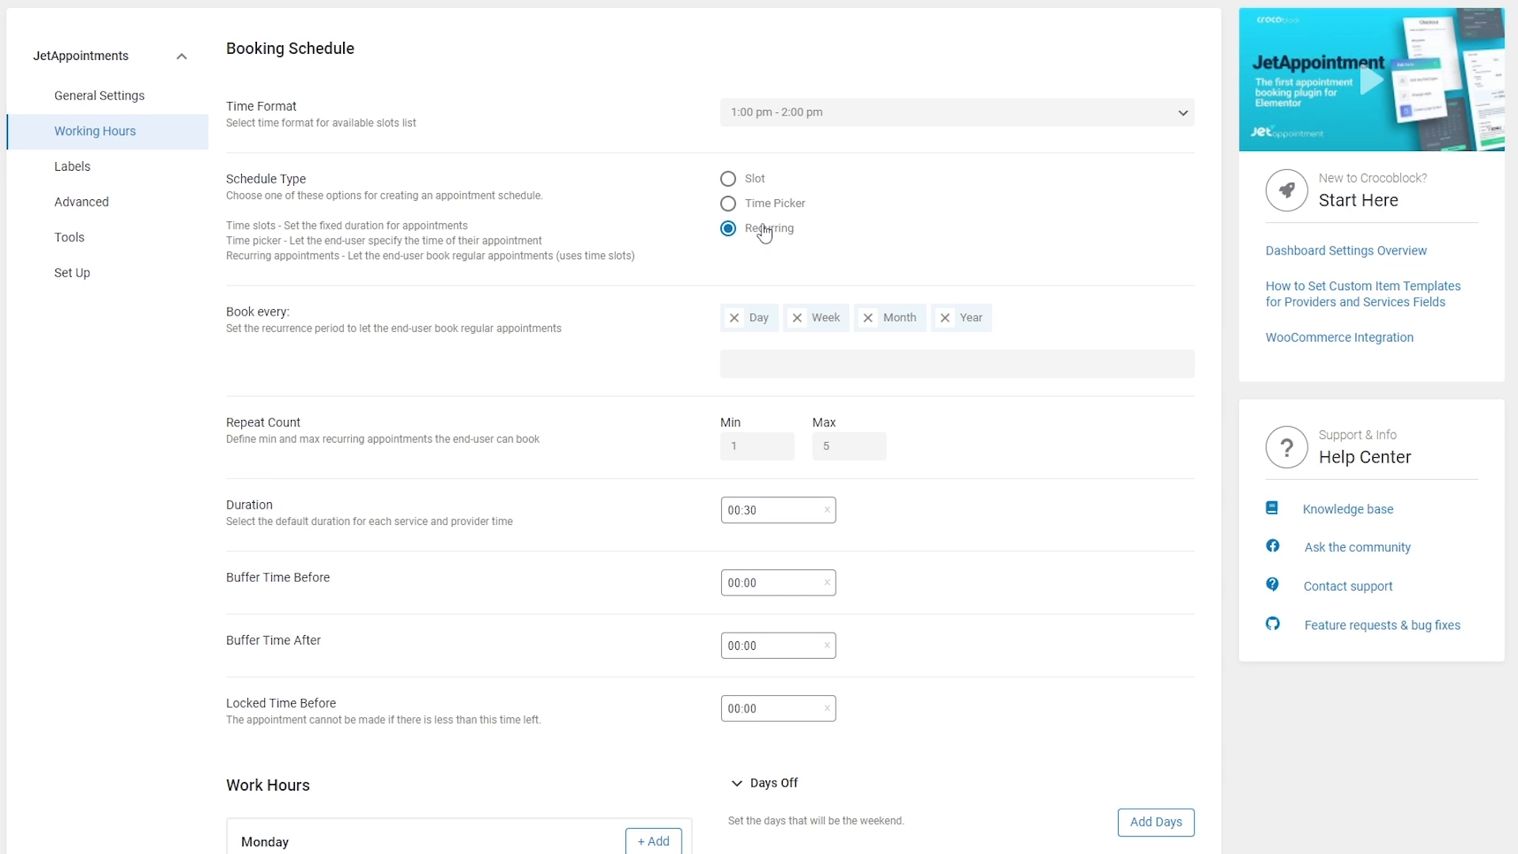
{"action": "left_click", "coordinate": [761, 321]}
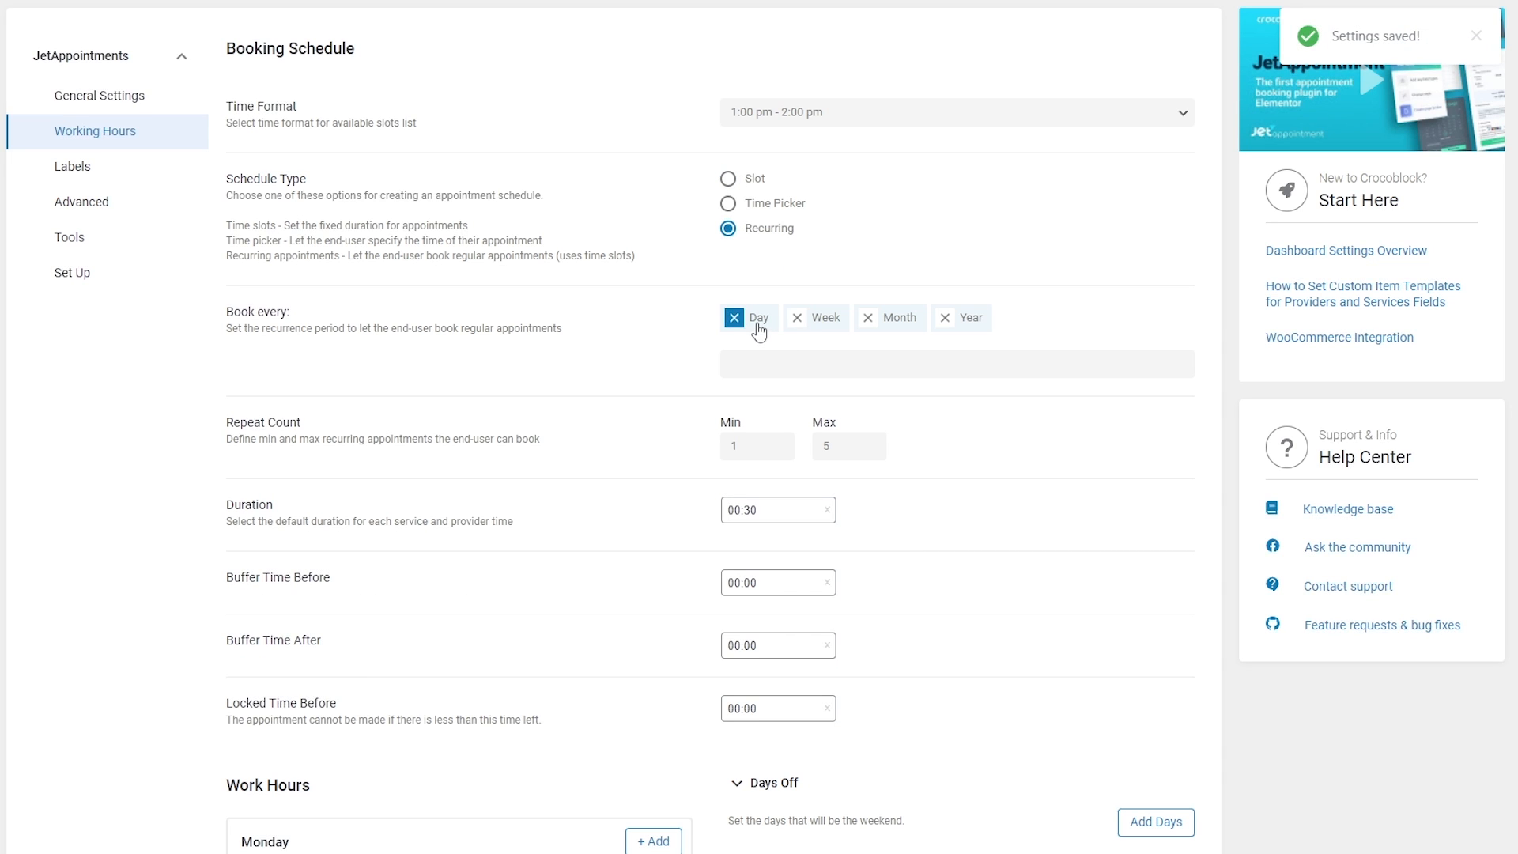
{"action": "left_click", "coordinate": [734, 322]}
{"action": "left_click", "coordinate": [734, 323]}
{"action": "left_click", "coordinate": [734, 323]}
{"action": "left_click", "coordinate": [734, 322]}
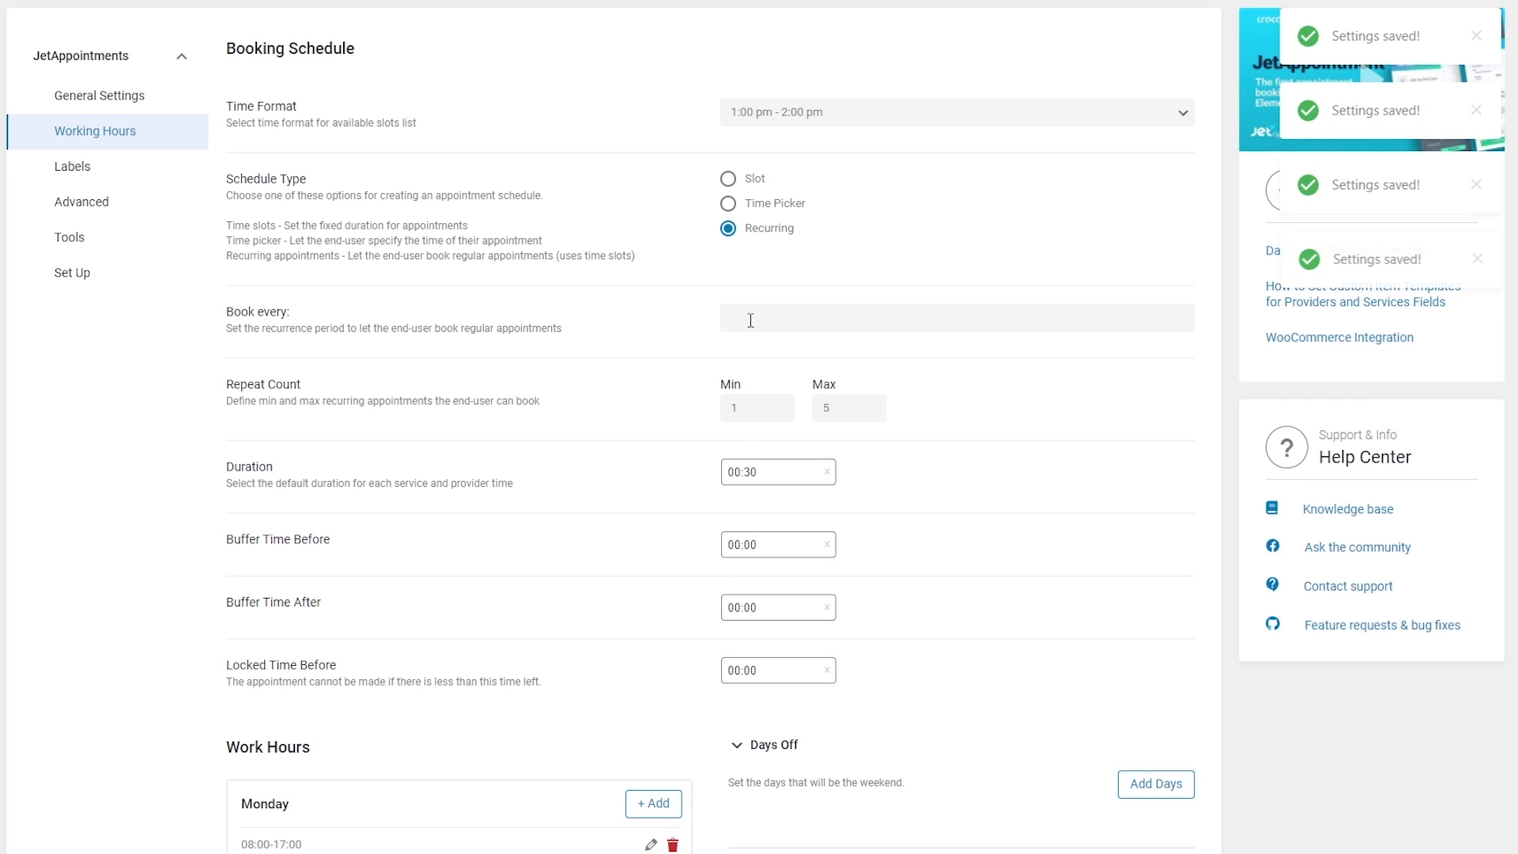
Re-add Day, Week, Month and Year to Book every, then remove Day.
{"action": "left_click", "coordinate": [751, 318]}
{"action": "left_click", "coordinate": [770, 354]}
{"action": "left_click", "coordinate": [762, 363]}
{"action": "left_click", "coordinate": [778, 419]}
{"action": "left_click", "coordinate": [775, 367]}
{"action": "left_click", "coordinate": [773, 439]}
{"action": "left_click", "coordinate": [773, 365]}
{"action": "left_click", "coordinate": [775, 458]}
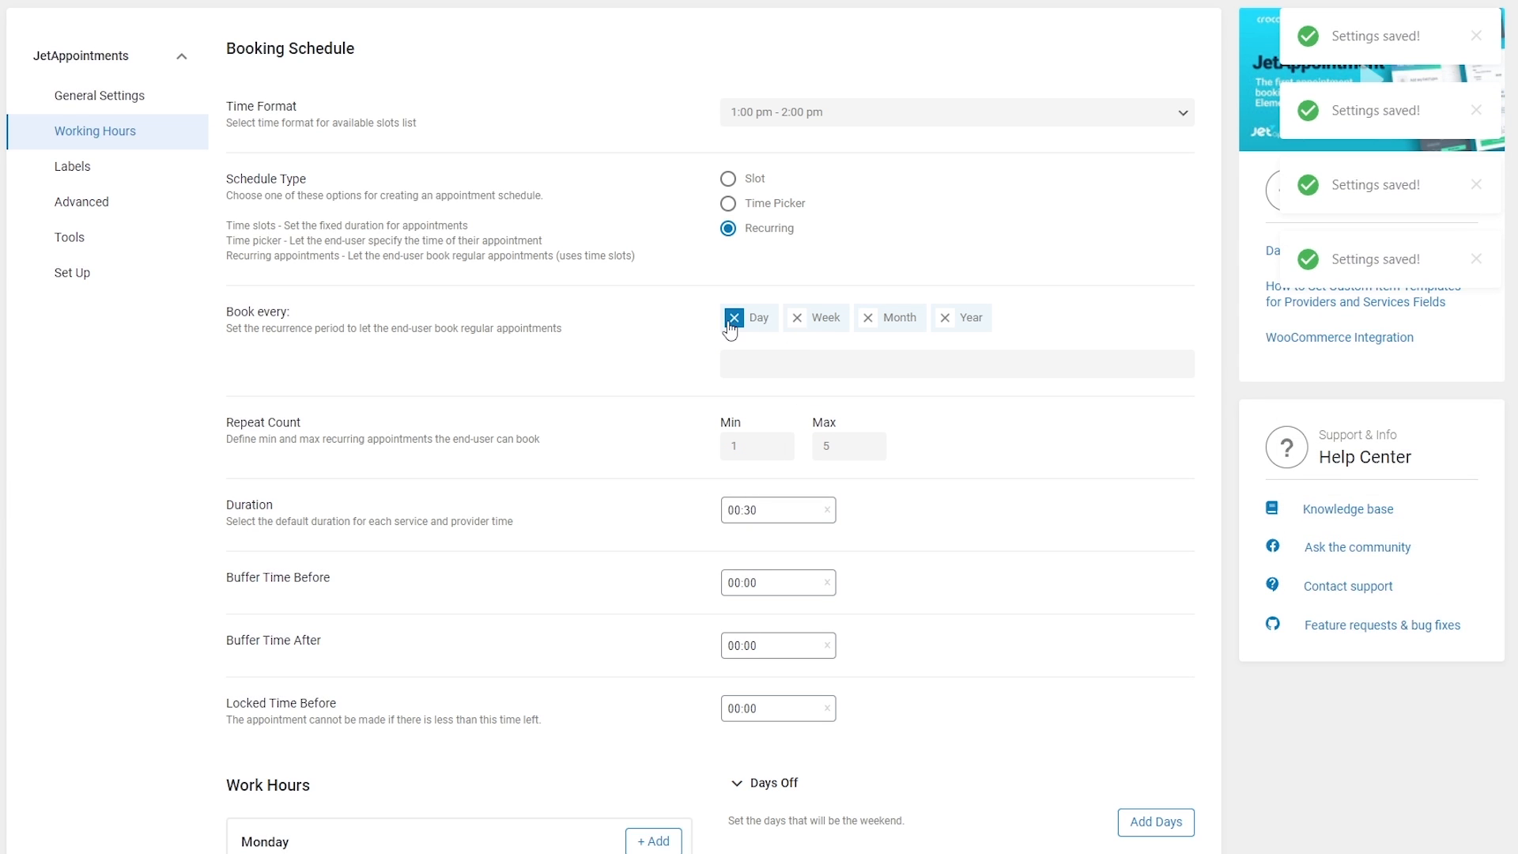
{"action": "left_click", "coordinate": [795, 365]}
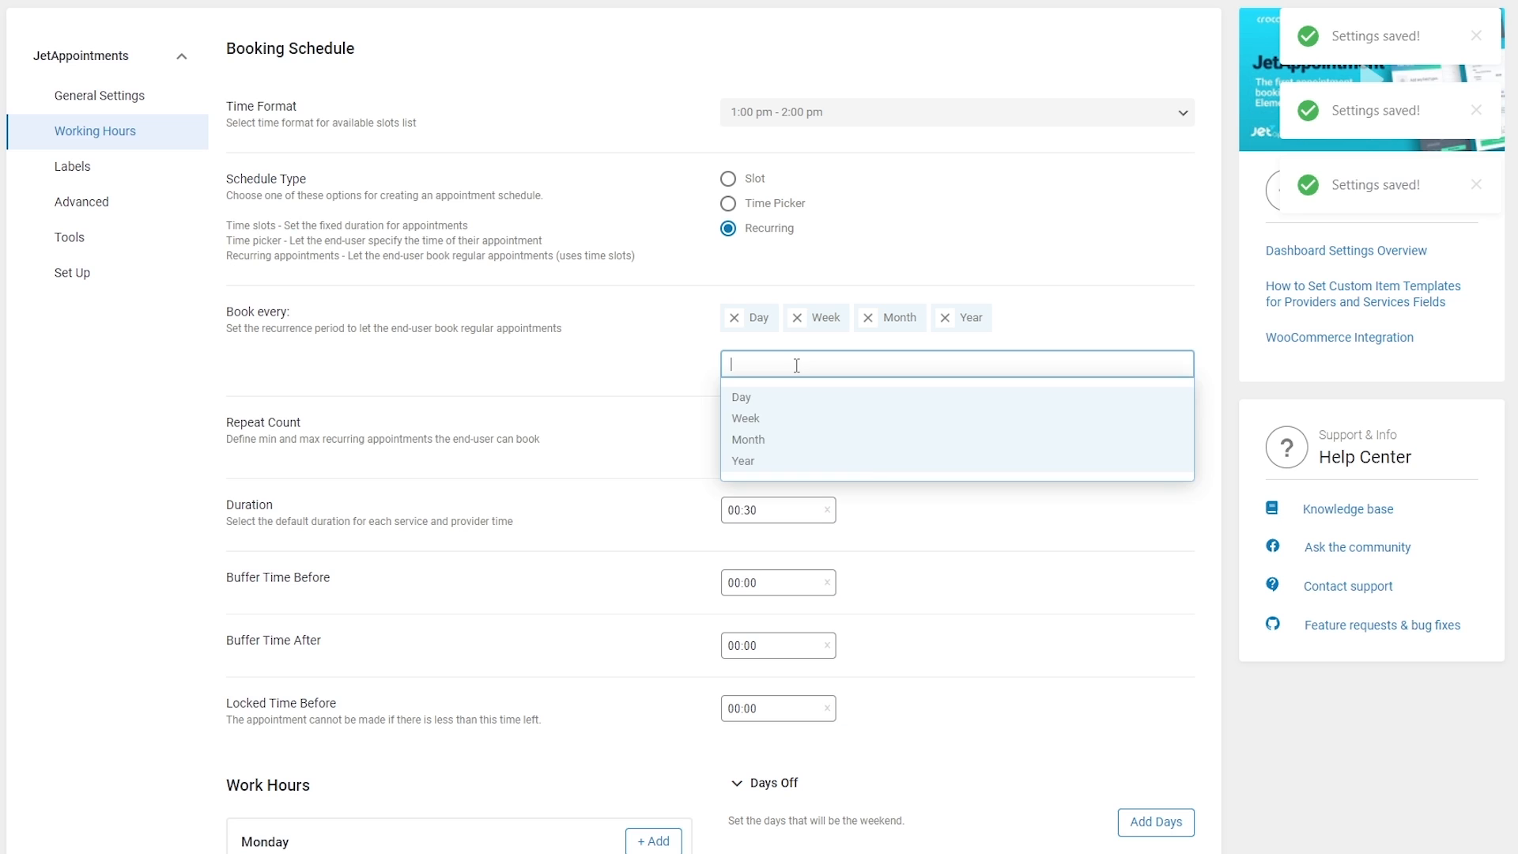
{"action": "left_click", "coordinate": [781, 484]}
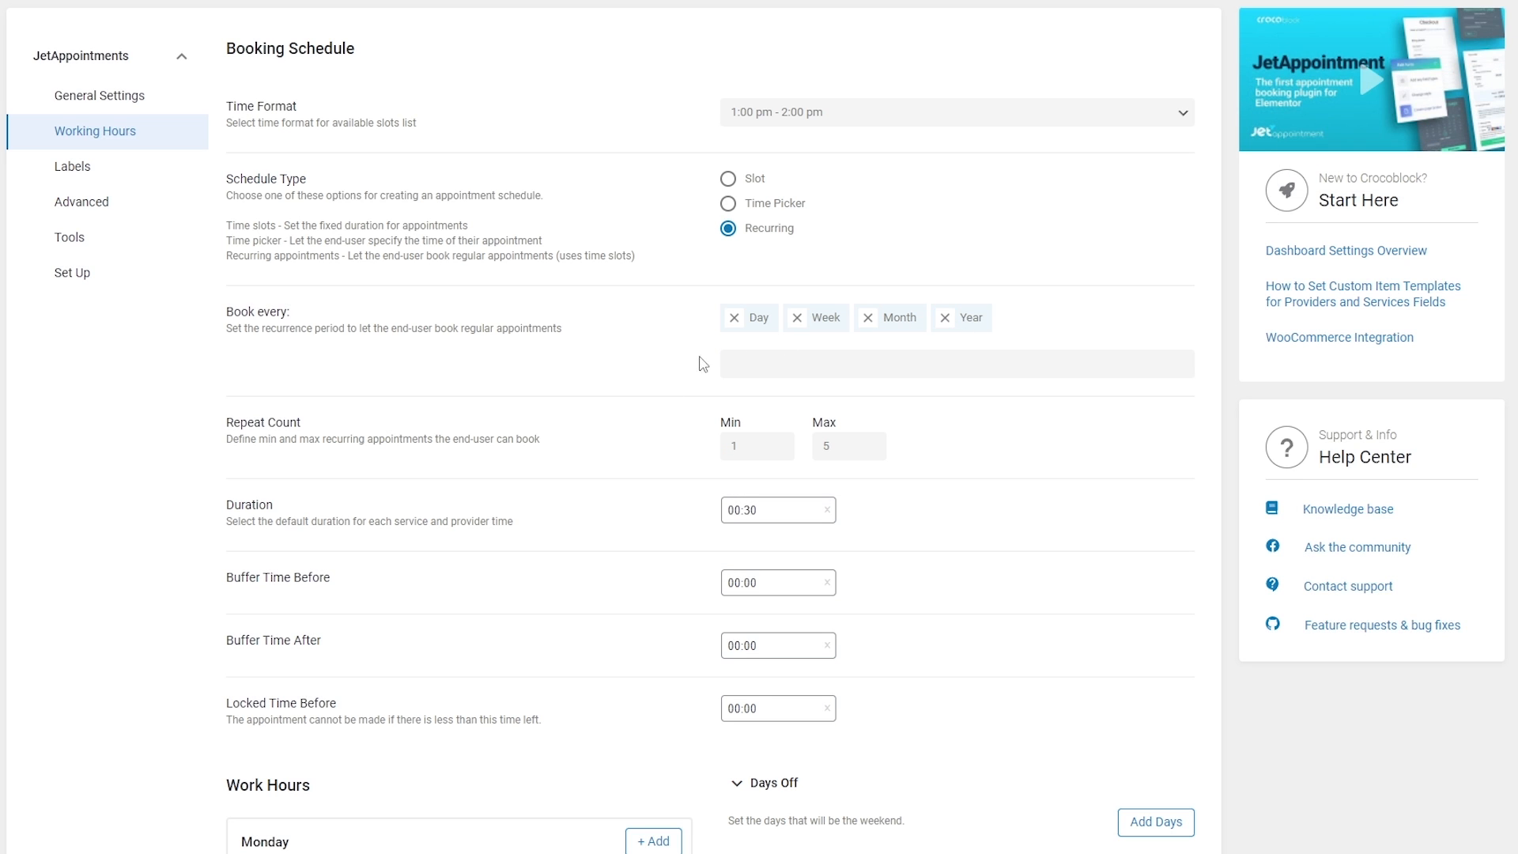
{"action": "left_click", "coordinate": [731, 321]}
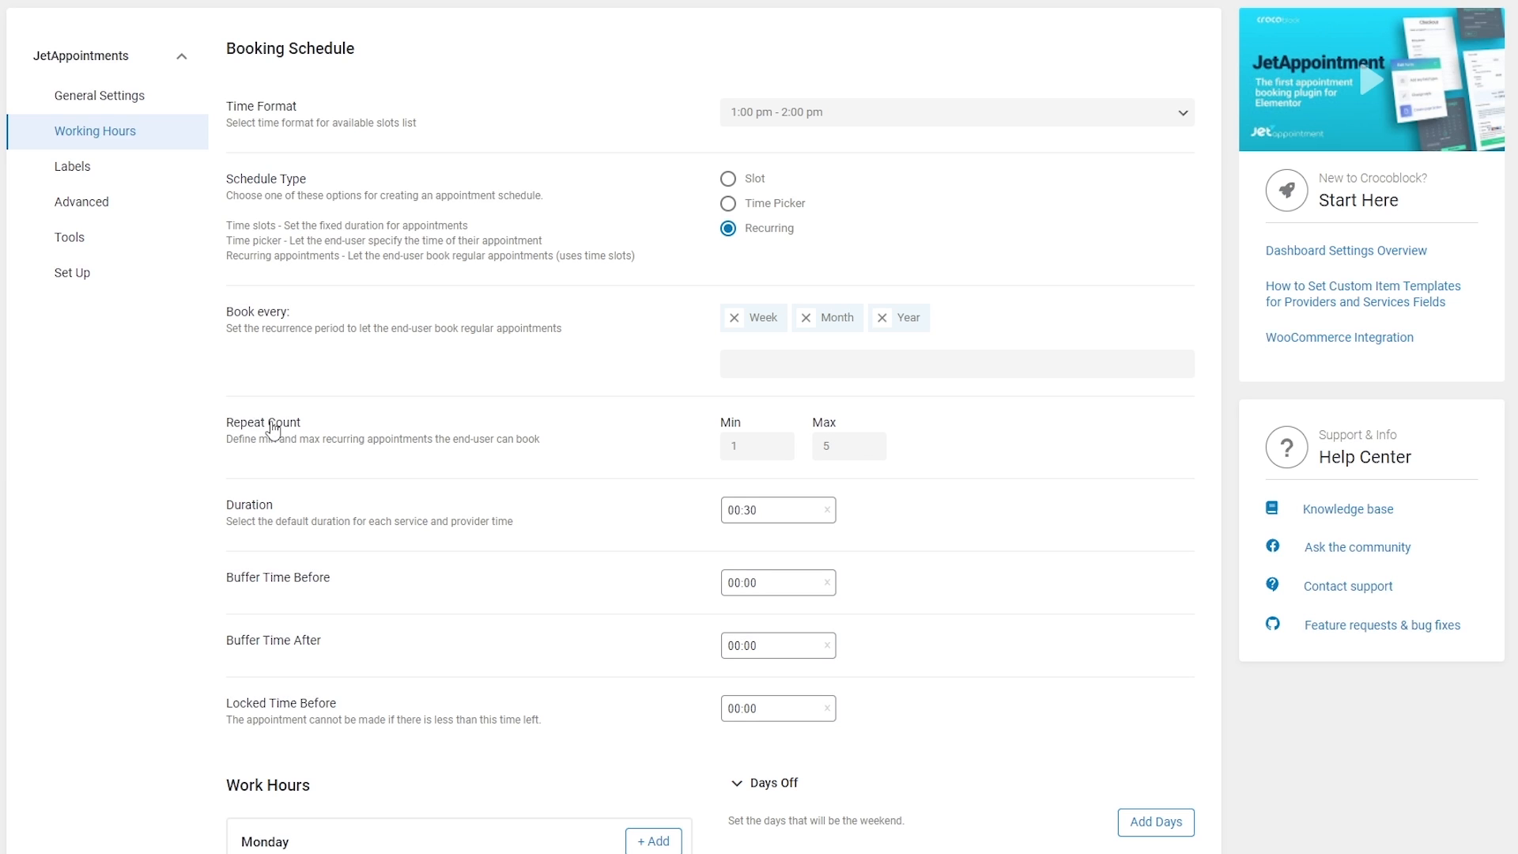
Change Repeat Count Max from 5 to 10.
{"action": "left_click", "coordinate": [833, 444]}
{"action": "left_click_drag", "start_coordinate": [861, 446], "coordinate": [802, 449]}
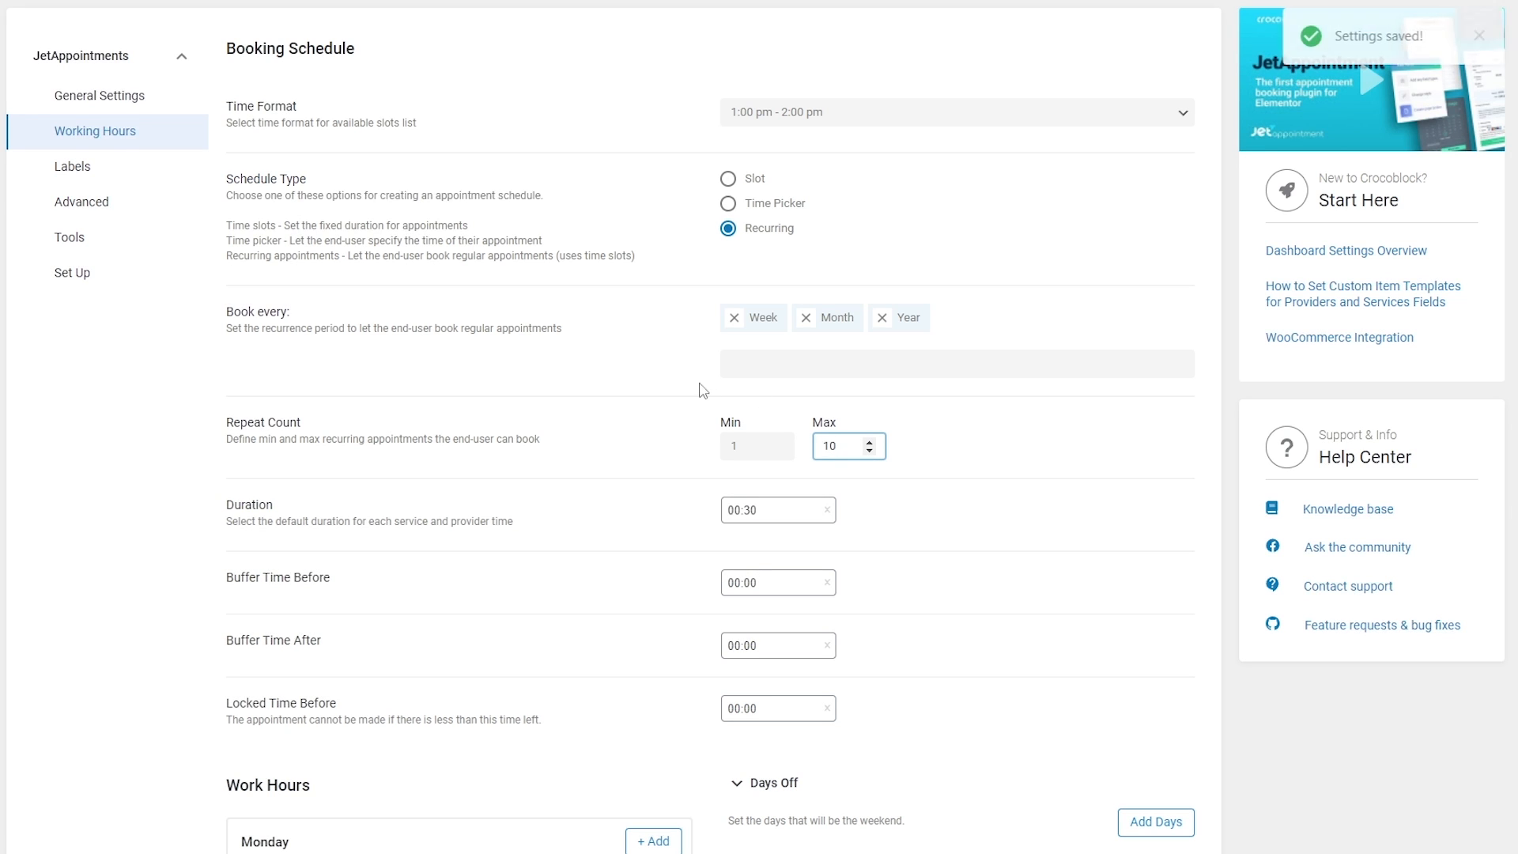
{"action": "left_click", "coordinate": [694, 406]}
{"action": "scroll", "coordinate": [664, 466], "scroll_direction": "down", "scroll_amount": 2}
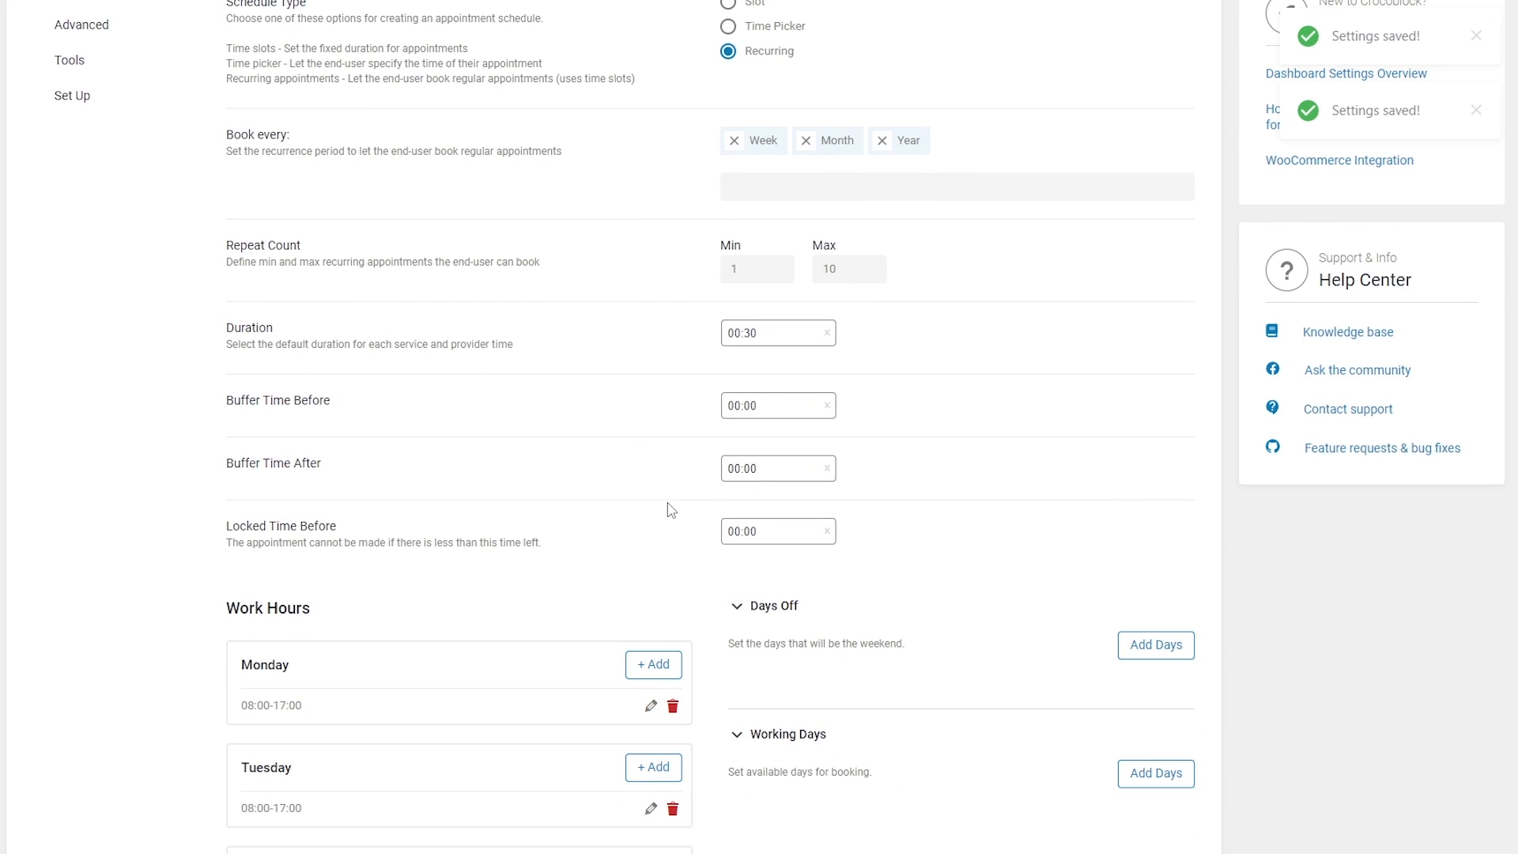
{"action": "scroll", "coordinate": [670, 510], "scroll_direction": "up", "scroll_amount": 2}
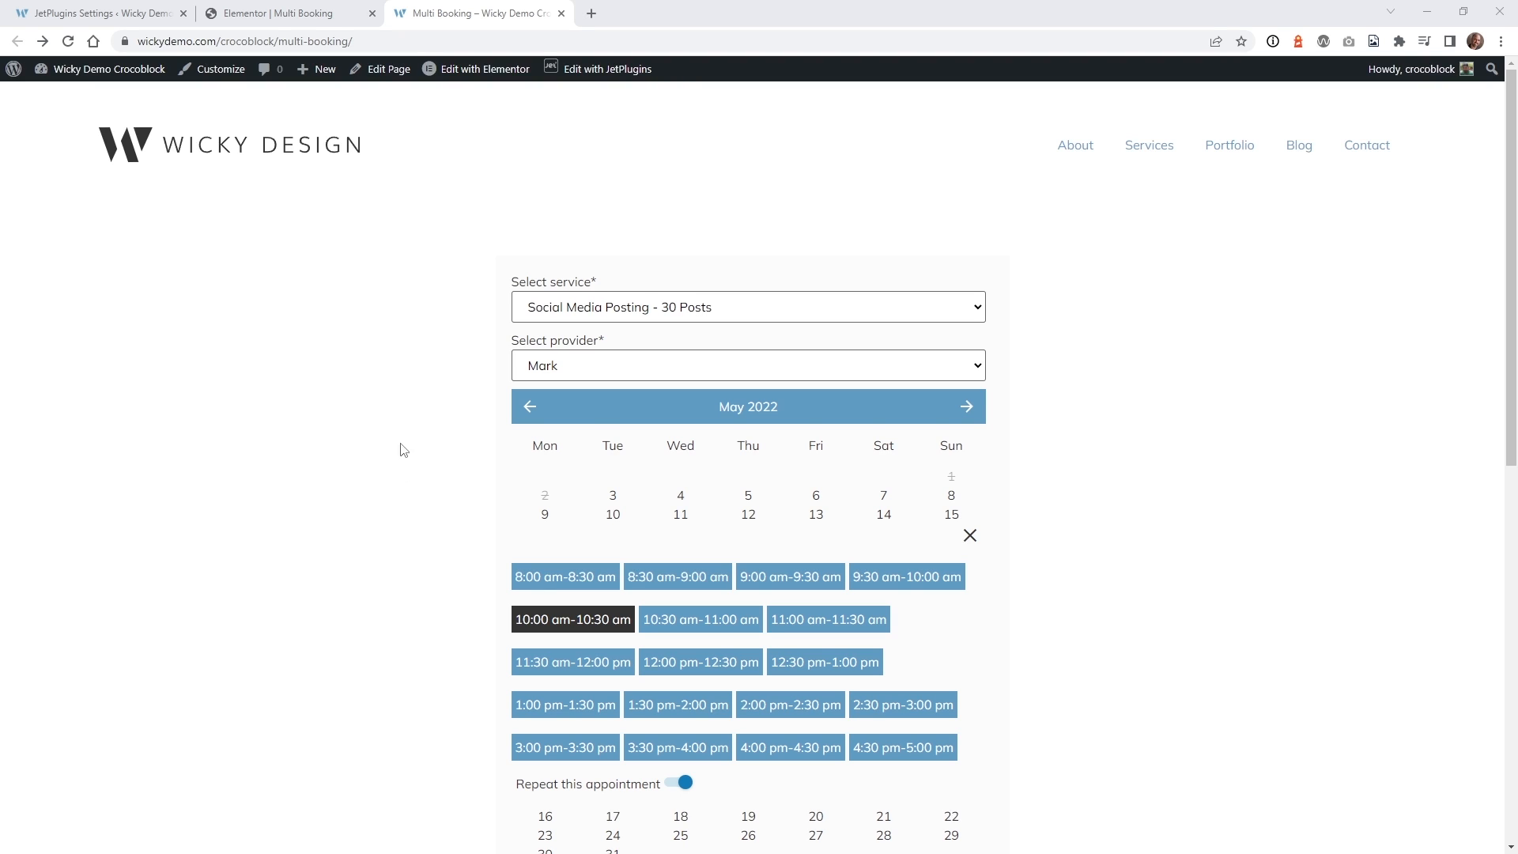
Set the Social Media Posting booking's Appointment Count to 10.
{"action": "scroll", "coordinate": [463, 585], "scroll_direction": "down", "scroll_amount": 2}
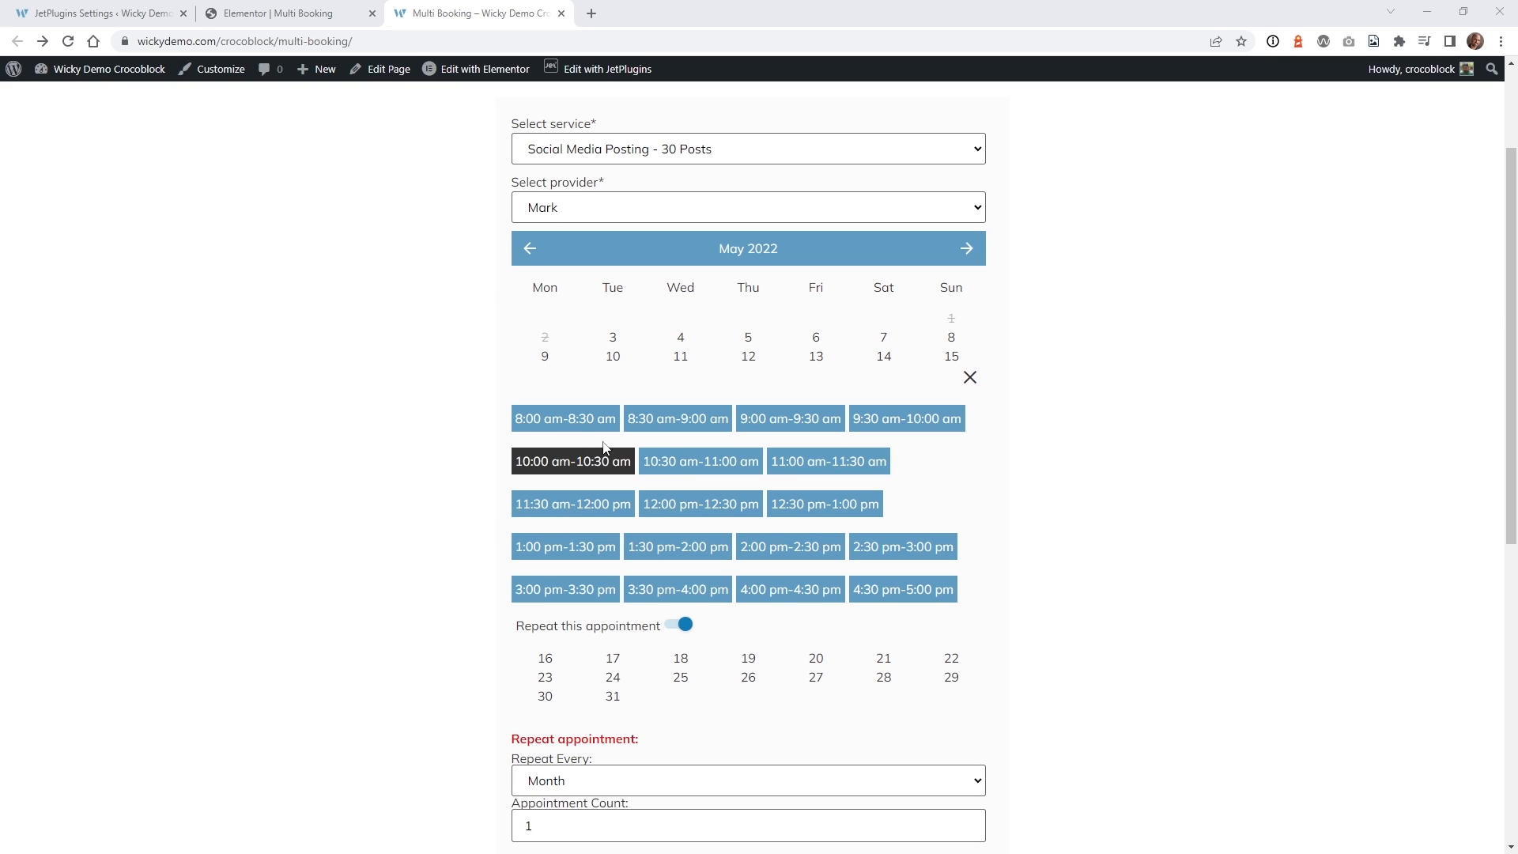
{"action": "scroll", "coordinate": [578, 475], "scroll_direction": "down", "scroll_amount": 2}
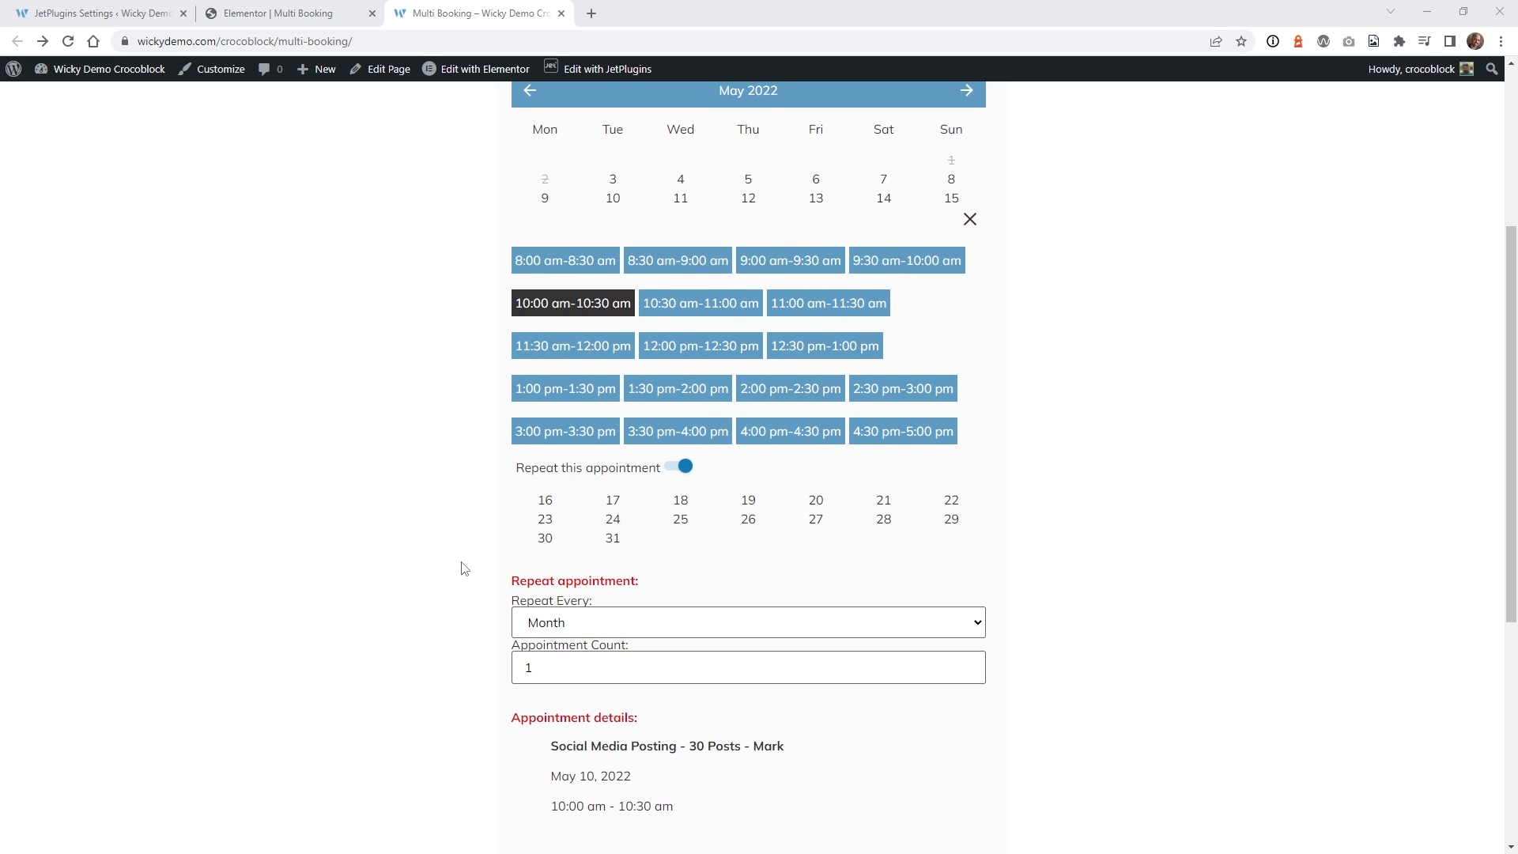
{"action": "scroll", "coordinate": [481, 565], "scroll_direction": "down", "scroll_amount": 2}
{"action": "left_click", "coordinate": [567, 517]}
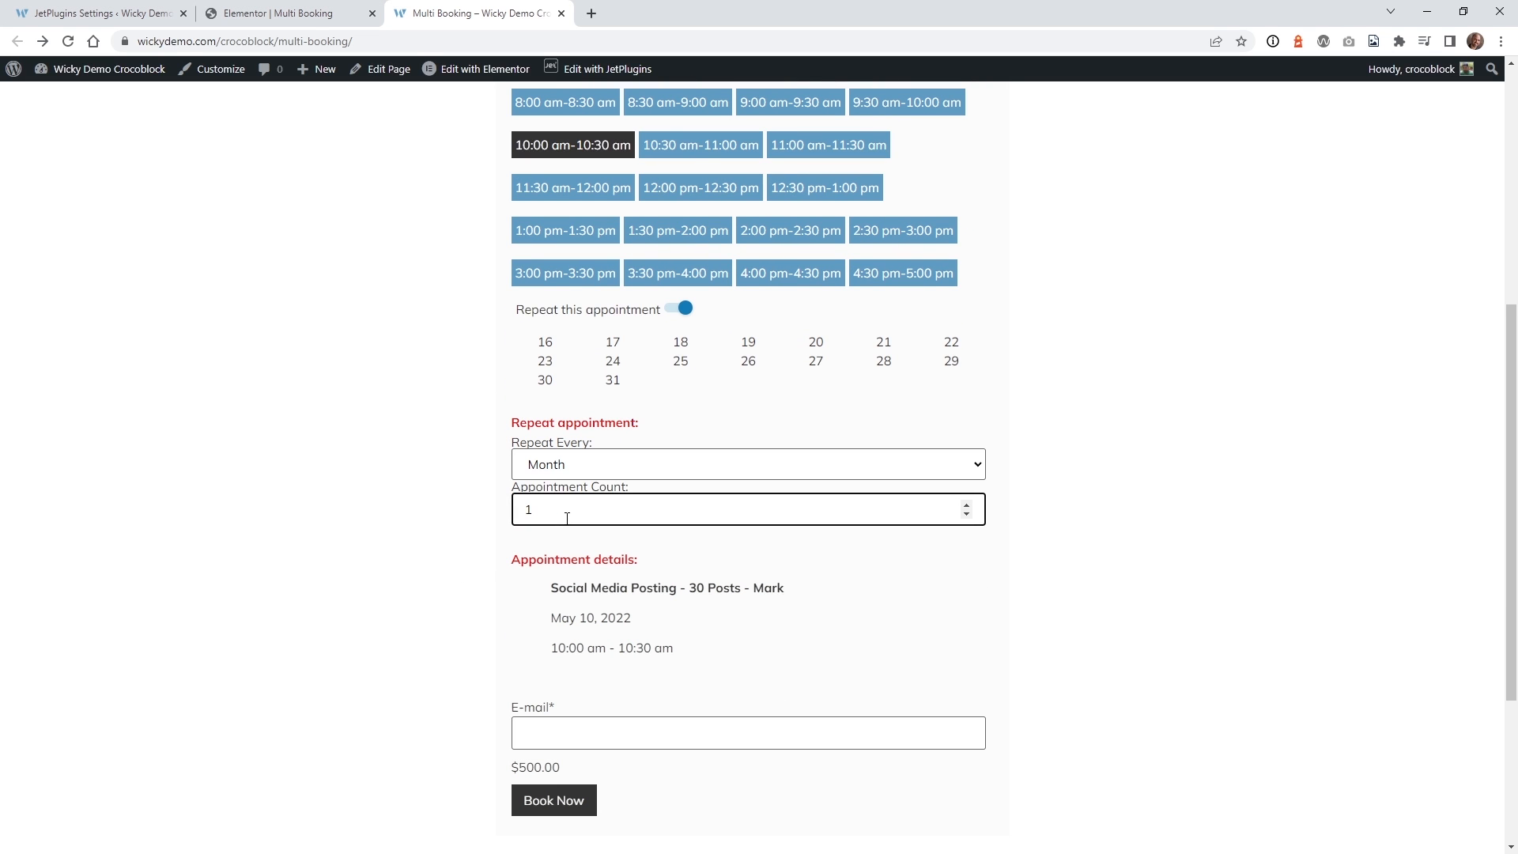
{"action": "type", "text": "0"}
{"action": "left_click", "coordinate": [436, 523]}
Review the listed appointments and keep Repeat Every set to Month.
{"action": "scroll", "coordinate": [491, 506], "scroll_direction": "down", "scroll_amount": 2}
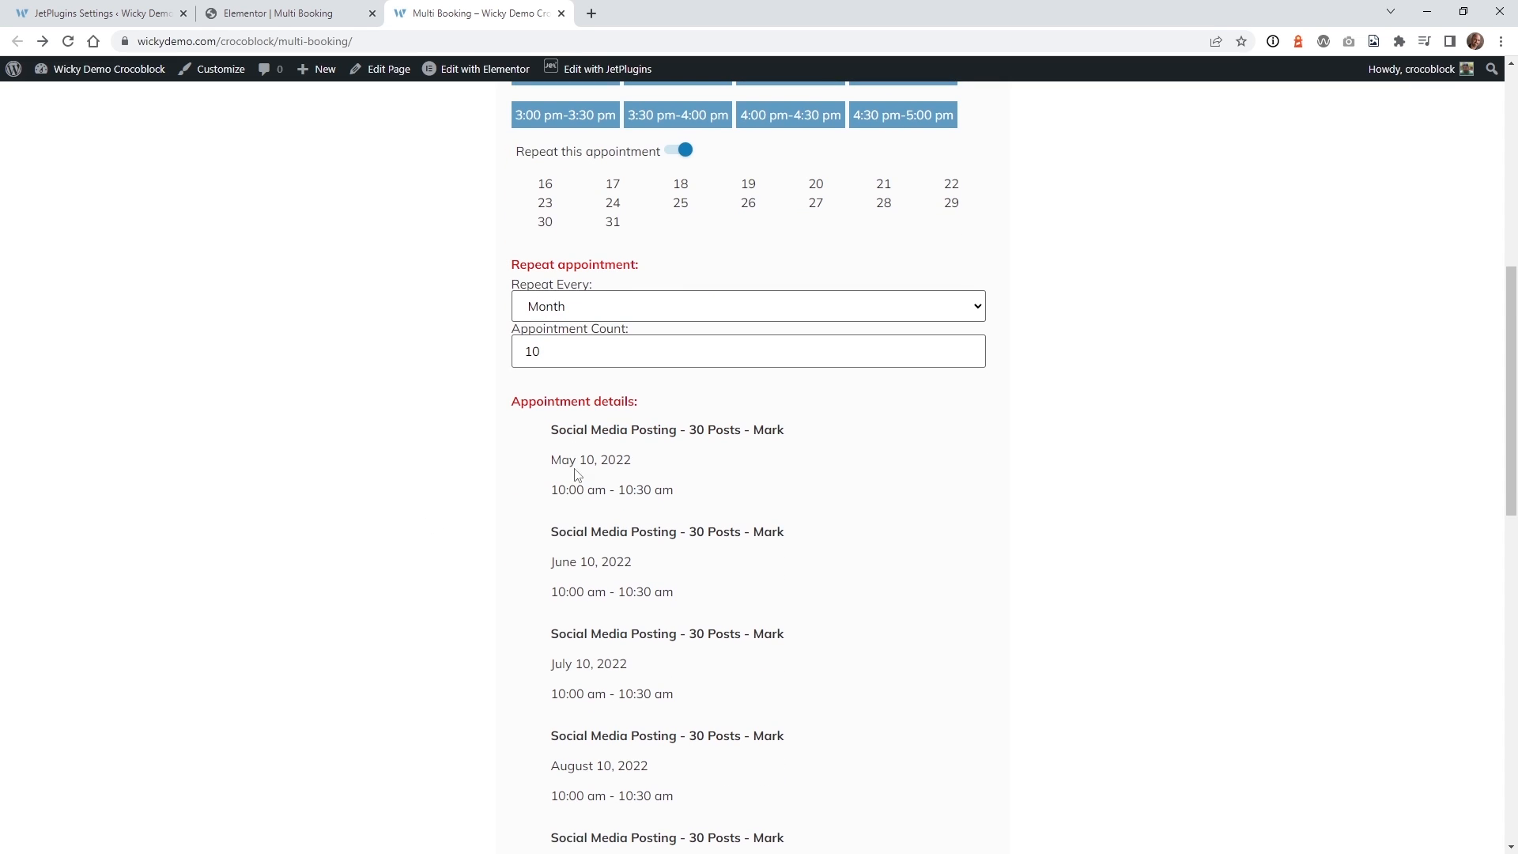
{"action": "scroll", "coordinate": [562, 461], "scroll_direction": "down", "scroll_amount": 2}
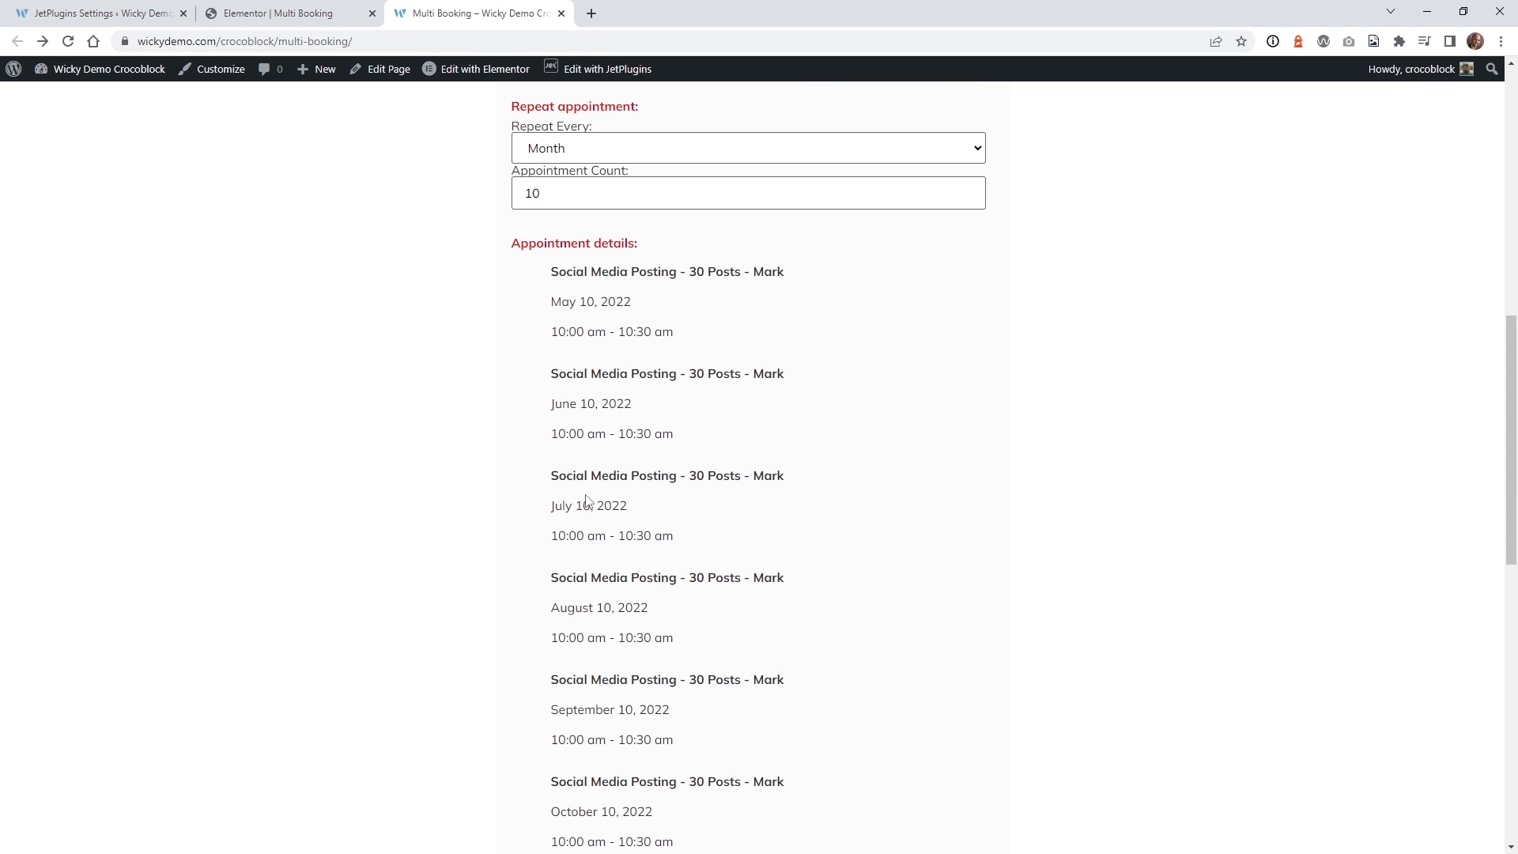
{"action": "scroll", "coordinate": [589, 503], "scroll_direction": "down", "scroll_amount": 3}
{"action": "scroll", "coordinate": [610, 543], "scroll_direction": "down", "scroll_amount": 3}
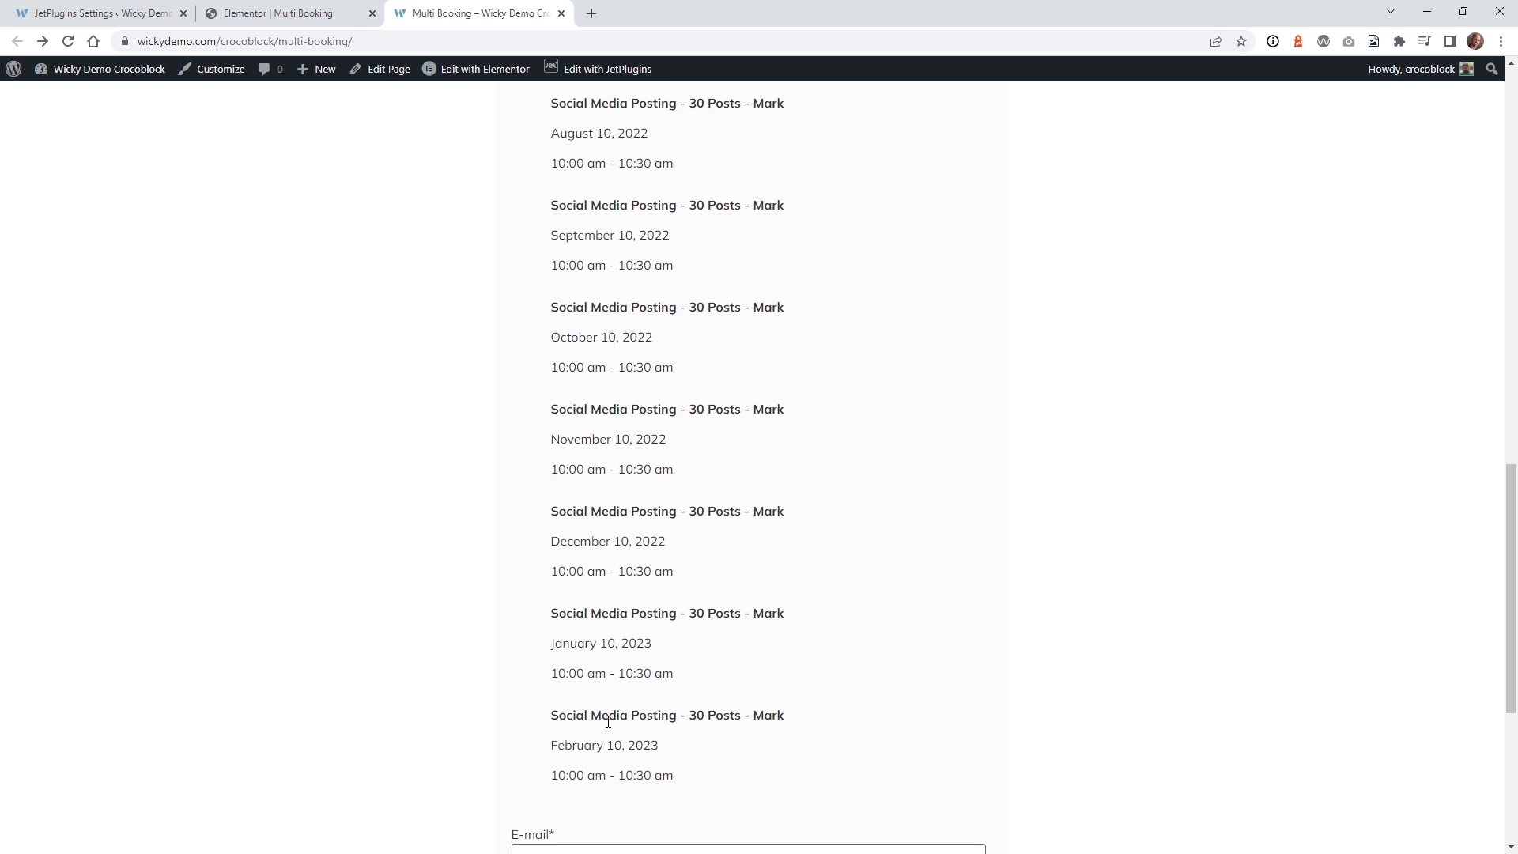
{"action": "scroll", "coordinate": [608, 722], "scroll_direction": "up", "scroll_amount": 6}
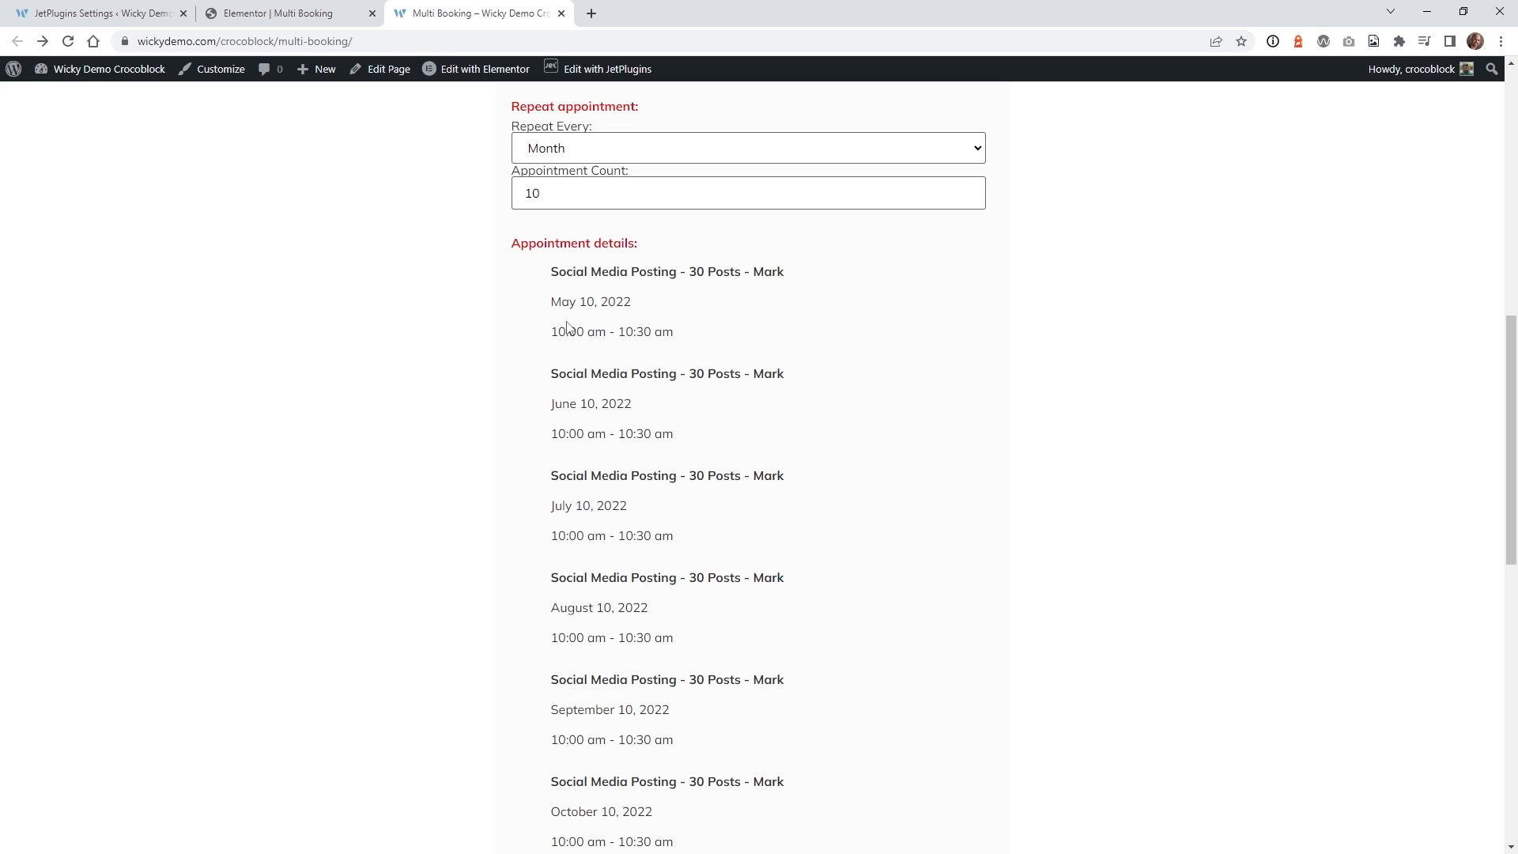
{"action": "scroll", "coordinate": [475, 397], "scroll_direction": "up", "scroll_amount": 2}
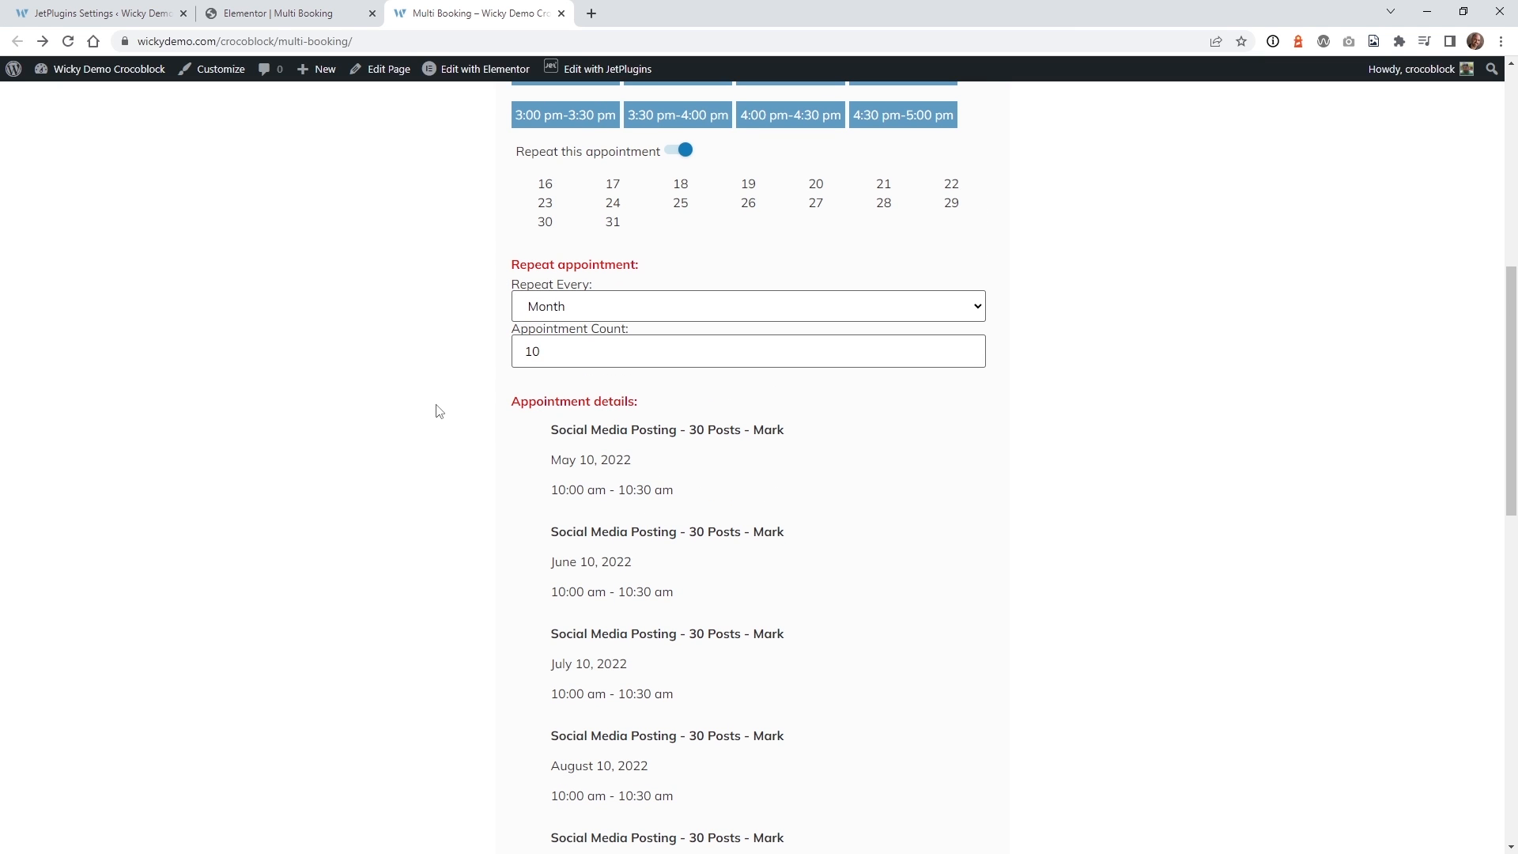
{"action": "left_click", "coordinate": [612, 308]}
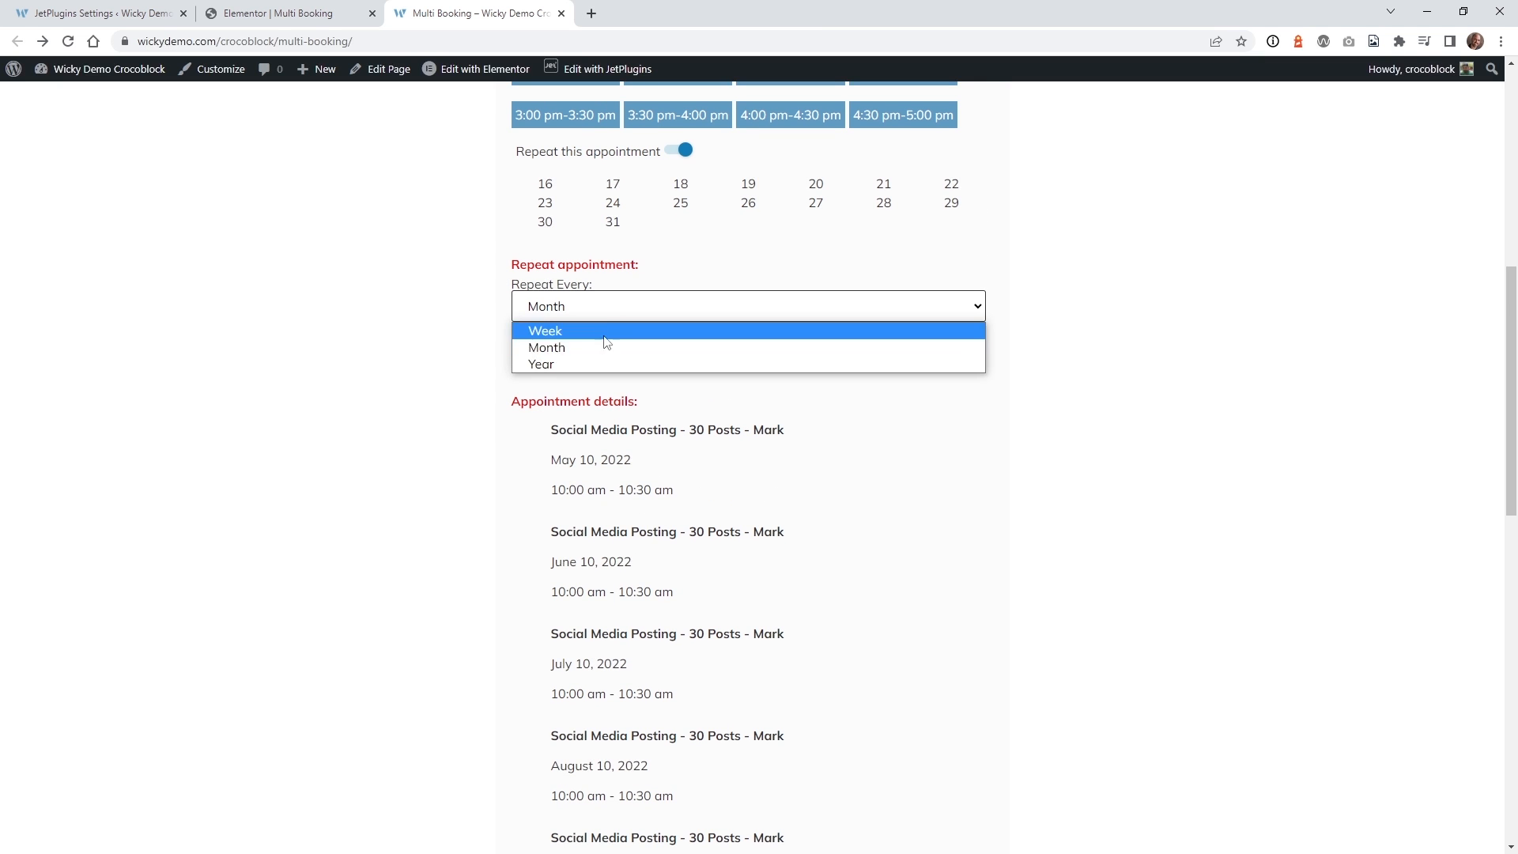
{"action": "left_click", "coordinate": [471, 348]}
Scroll through the ten monthly appointments in the booking details.
{"action": "scroll", "coordinate": [471, 351], "scroll_direction": "up", "scroll_amount": 4}
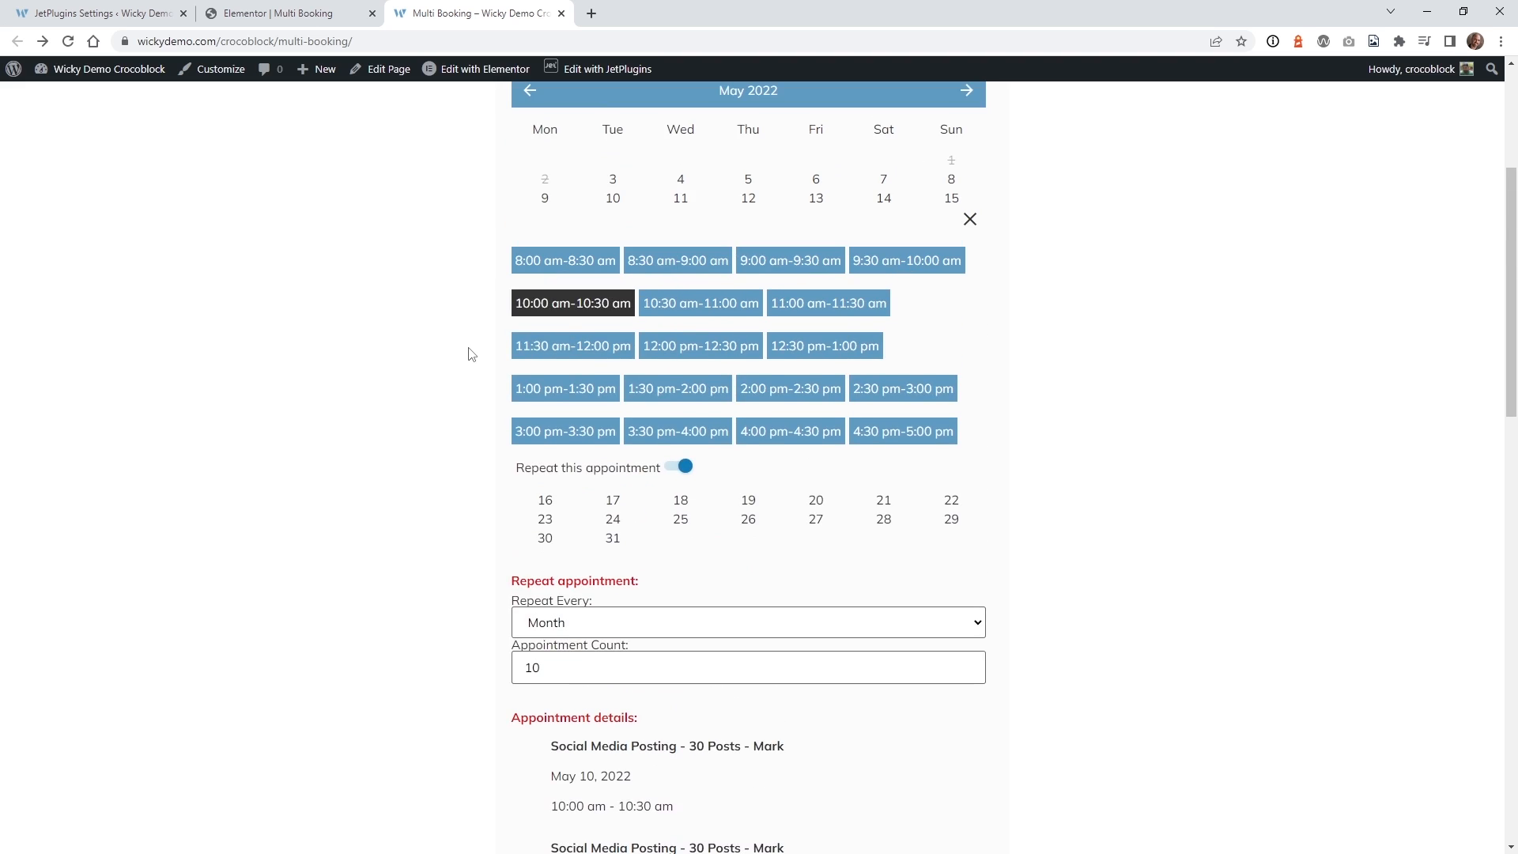
{"action": "scroll", "coordinate": [471, 354], "scroll_direction": "down", "scroll_amount": 2}
{"action": "scroll", "coordinate": [471, 354], "scroll_direction": "down", "scroll_amount": 2}
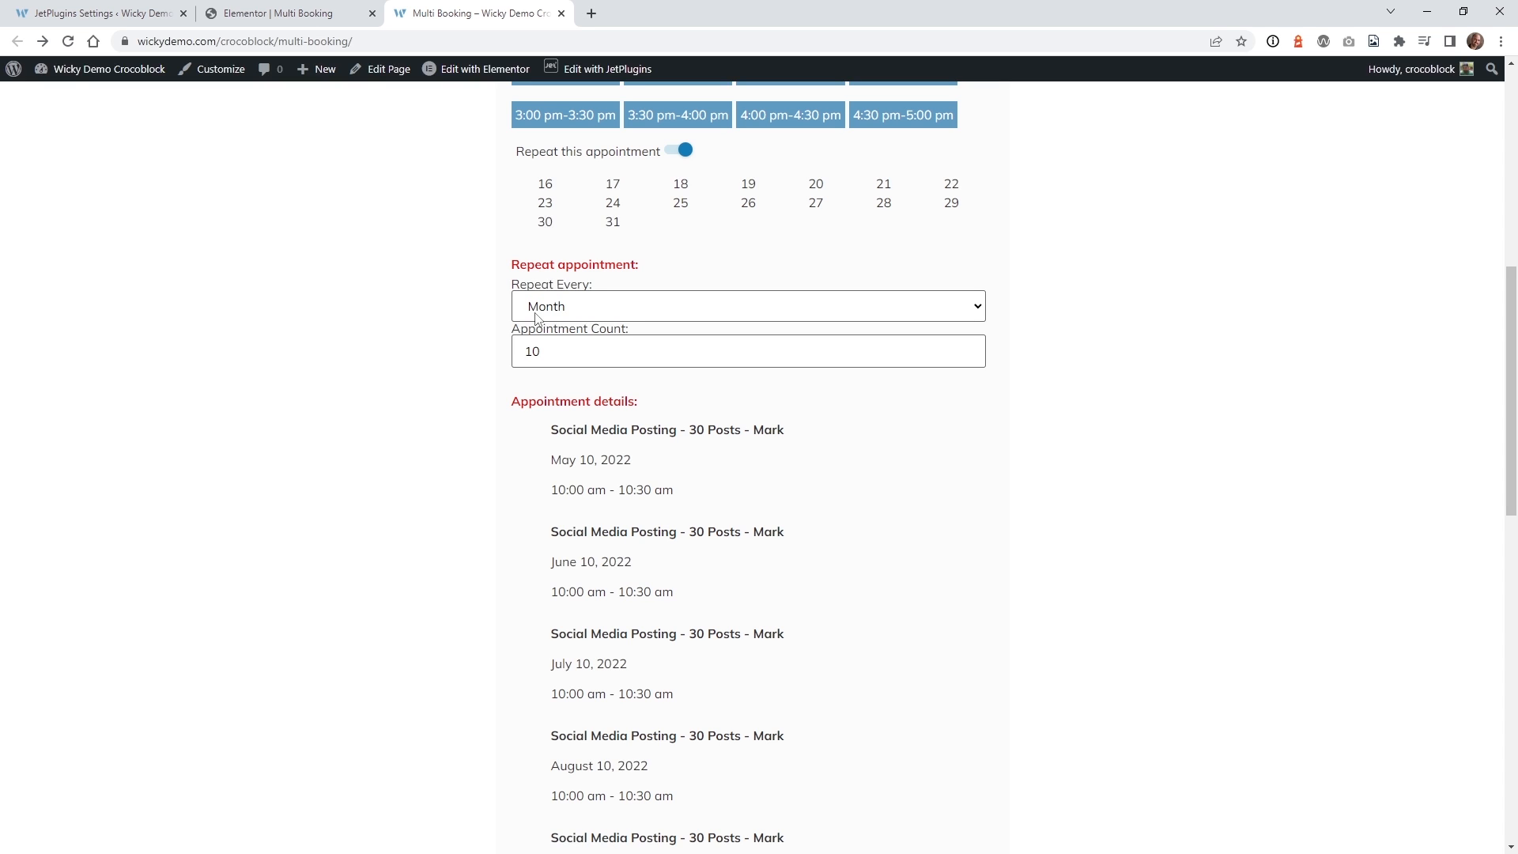
{"action": "scroll", "coordinate": [452, 471], "scroll_direction": "down", "scroll_amount": 2}
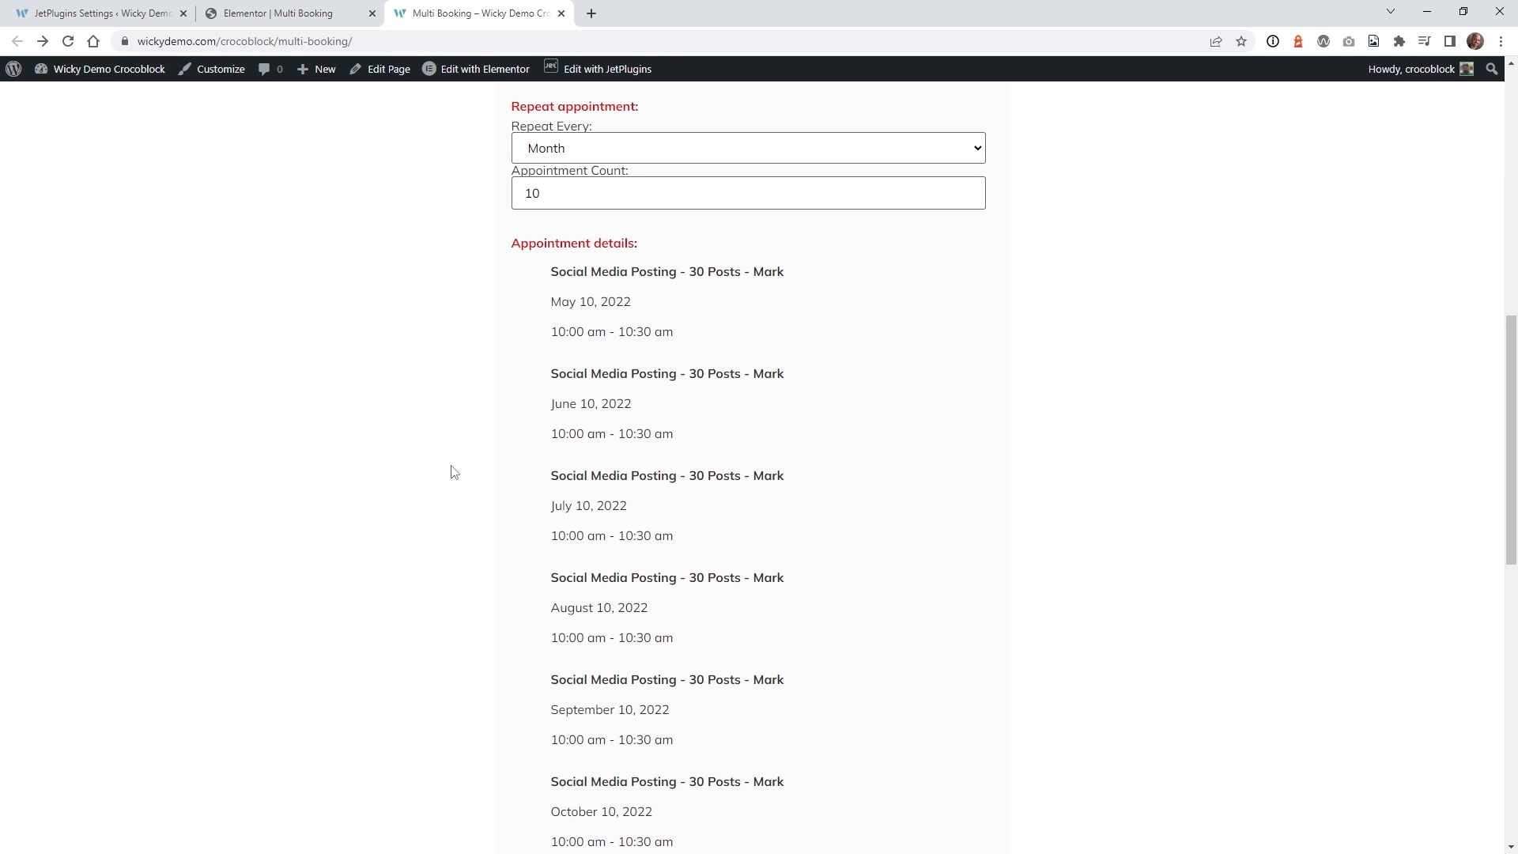
{"action": "scroll", "coordinate": [453, 471], "scroll_direction": "down", "scroll_amount": 2}
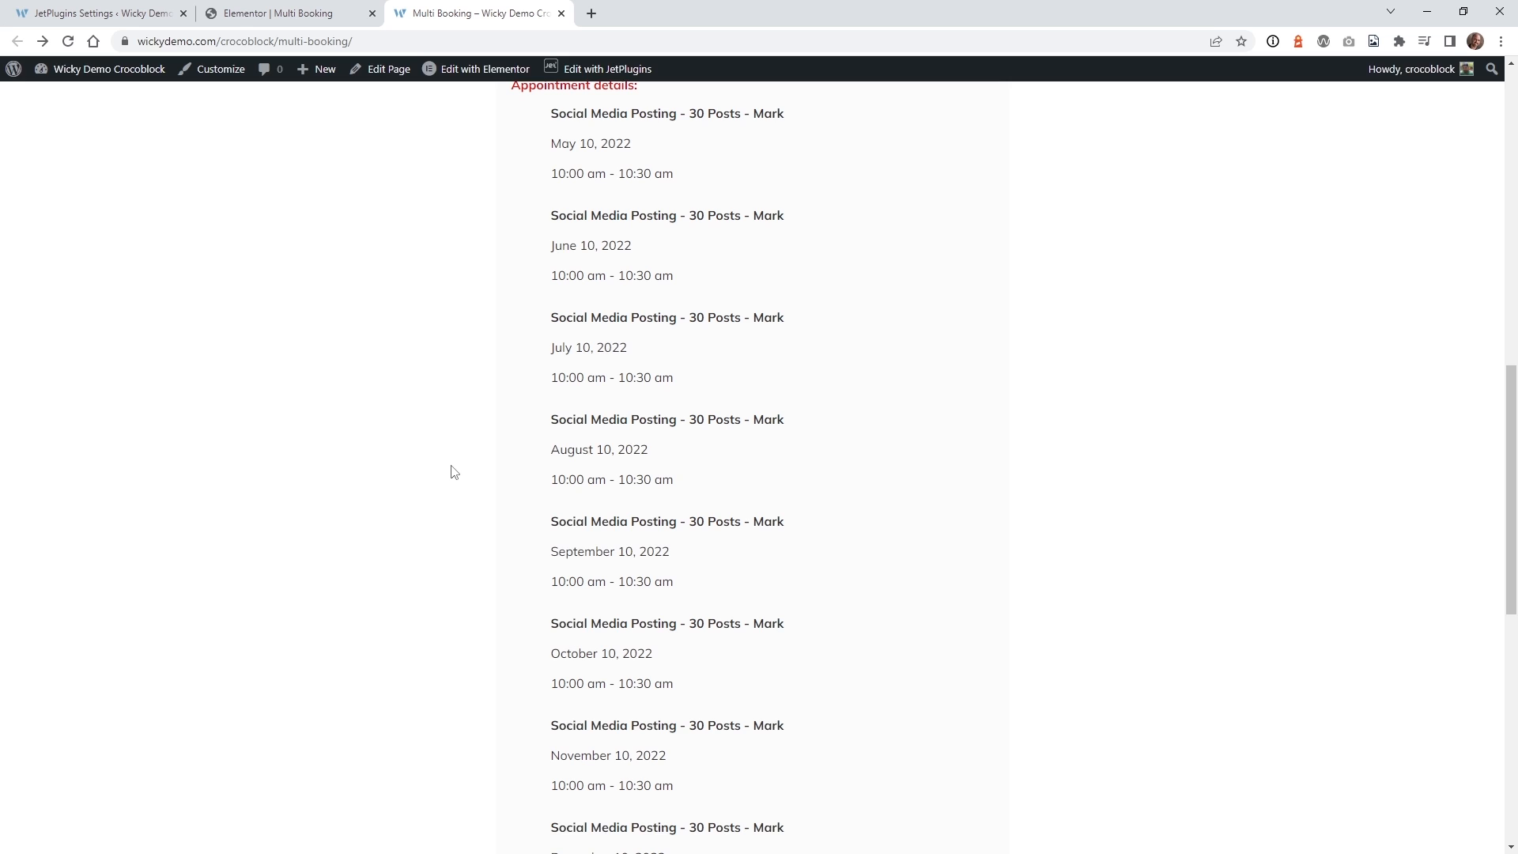
{"action": "scroll", "coordinate": [452, 473], "scroll_direction": "down", "scroll_amount": 7}
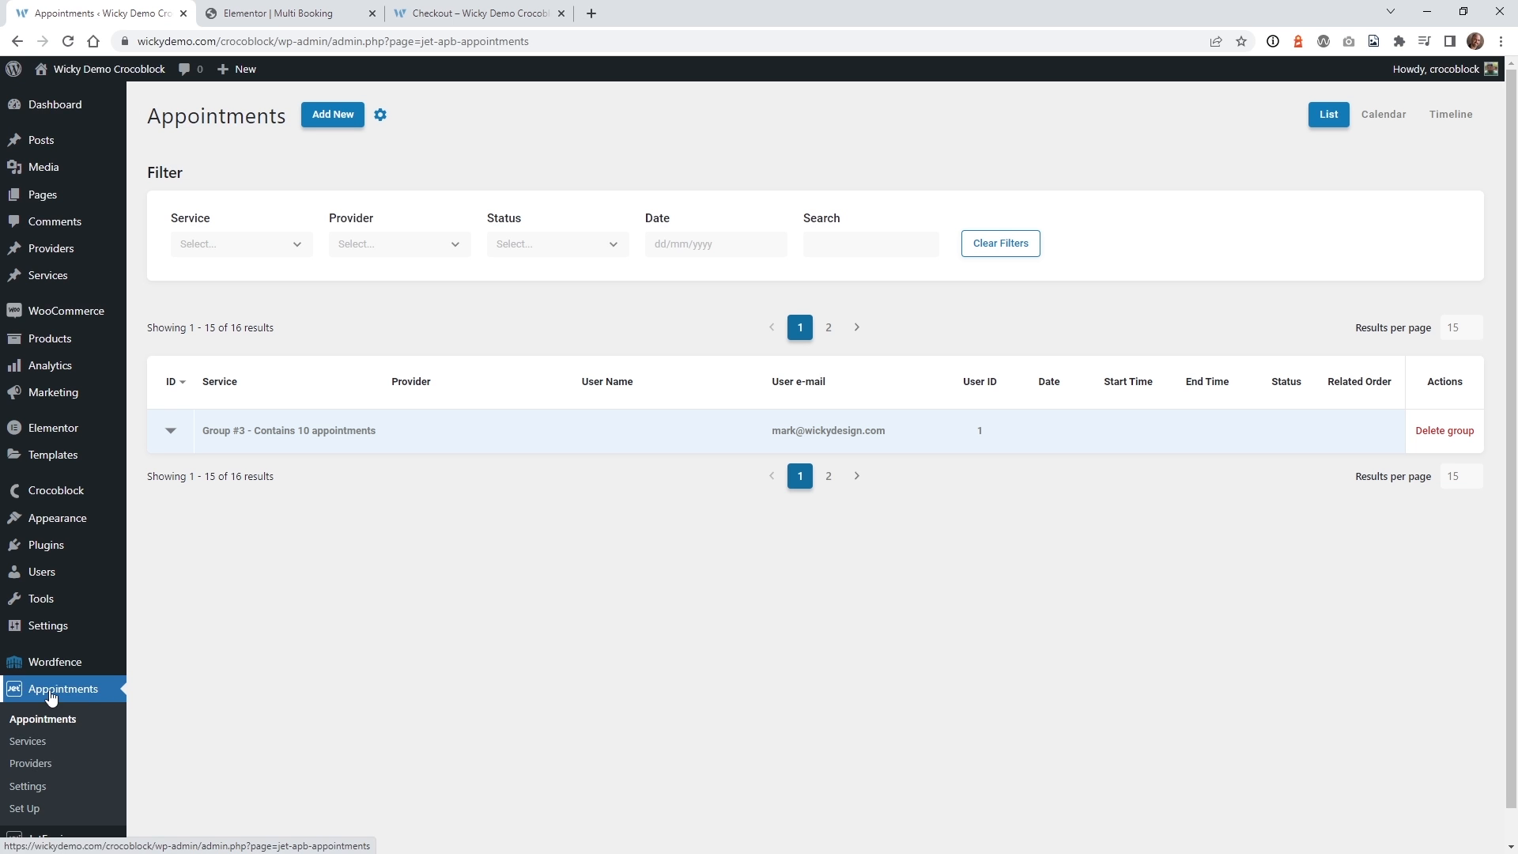
Expand Group #3 to see ten On-Hold 10:00–10:30 am appointments, 10/05/22 to 10/02/23.
{"action": "left_click", "coordinate": [170, 430]}
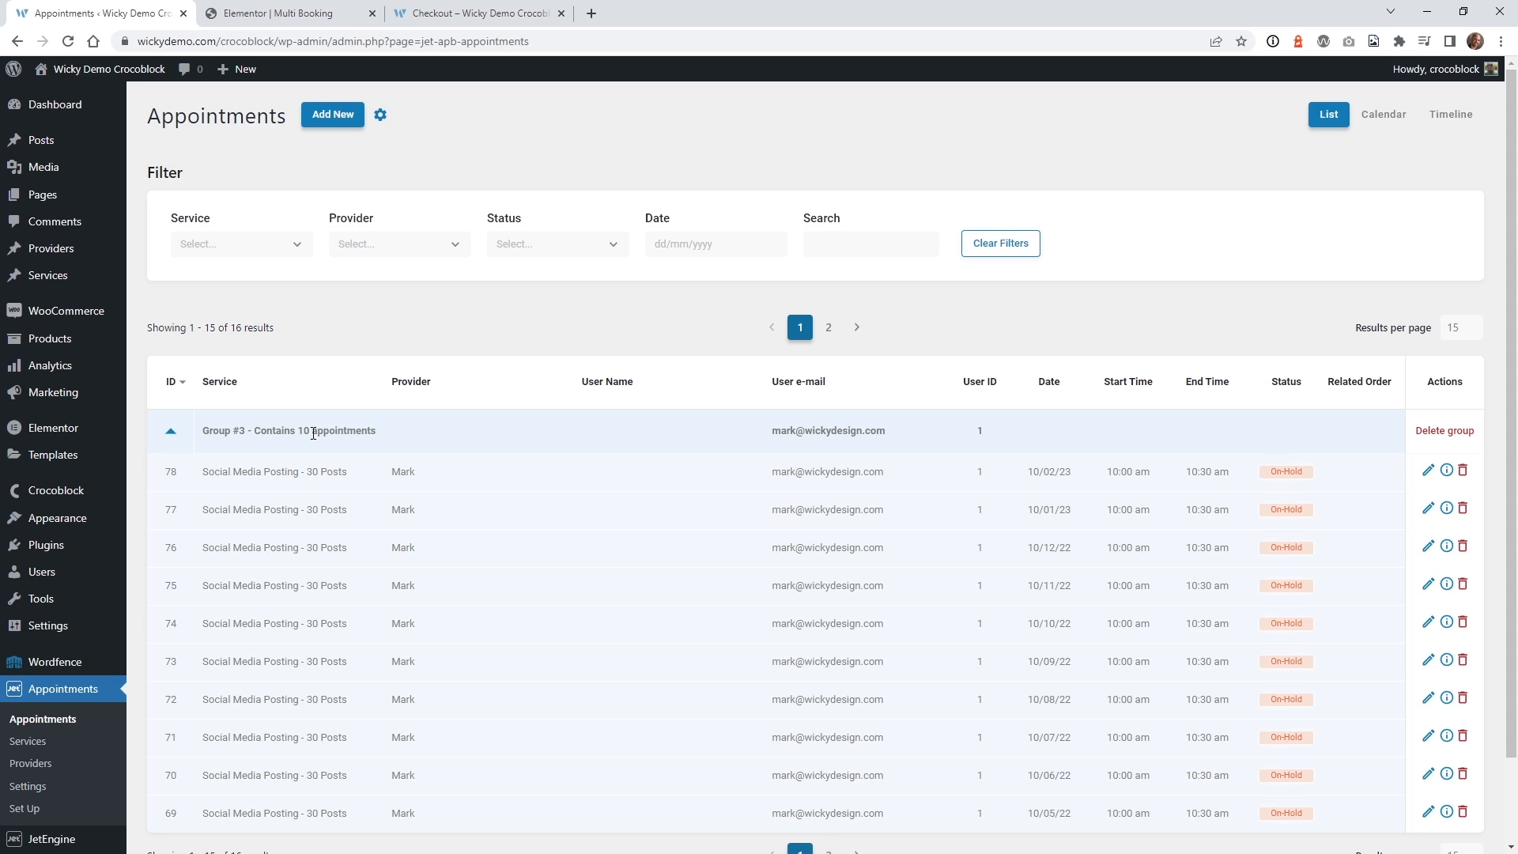
{"action": "scroll", "coordinate": [332, 430], "scroll_direction": "down", "scroll_amount": 2}
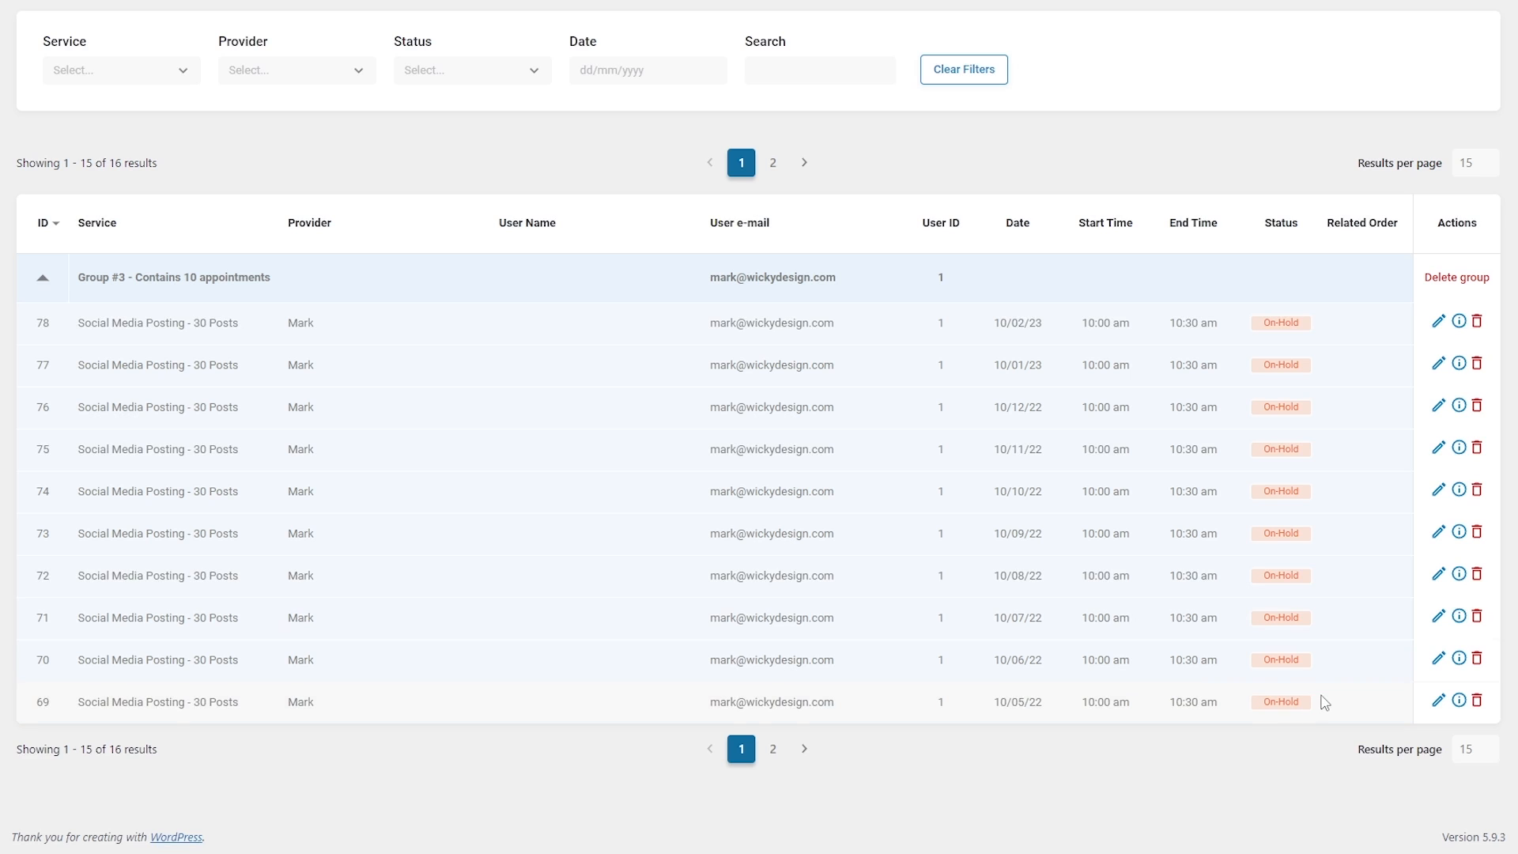
Set appointment 69's status to Completed and save it.
{"action": "left_click", "coordinate": [1438, 702]}
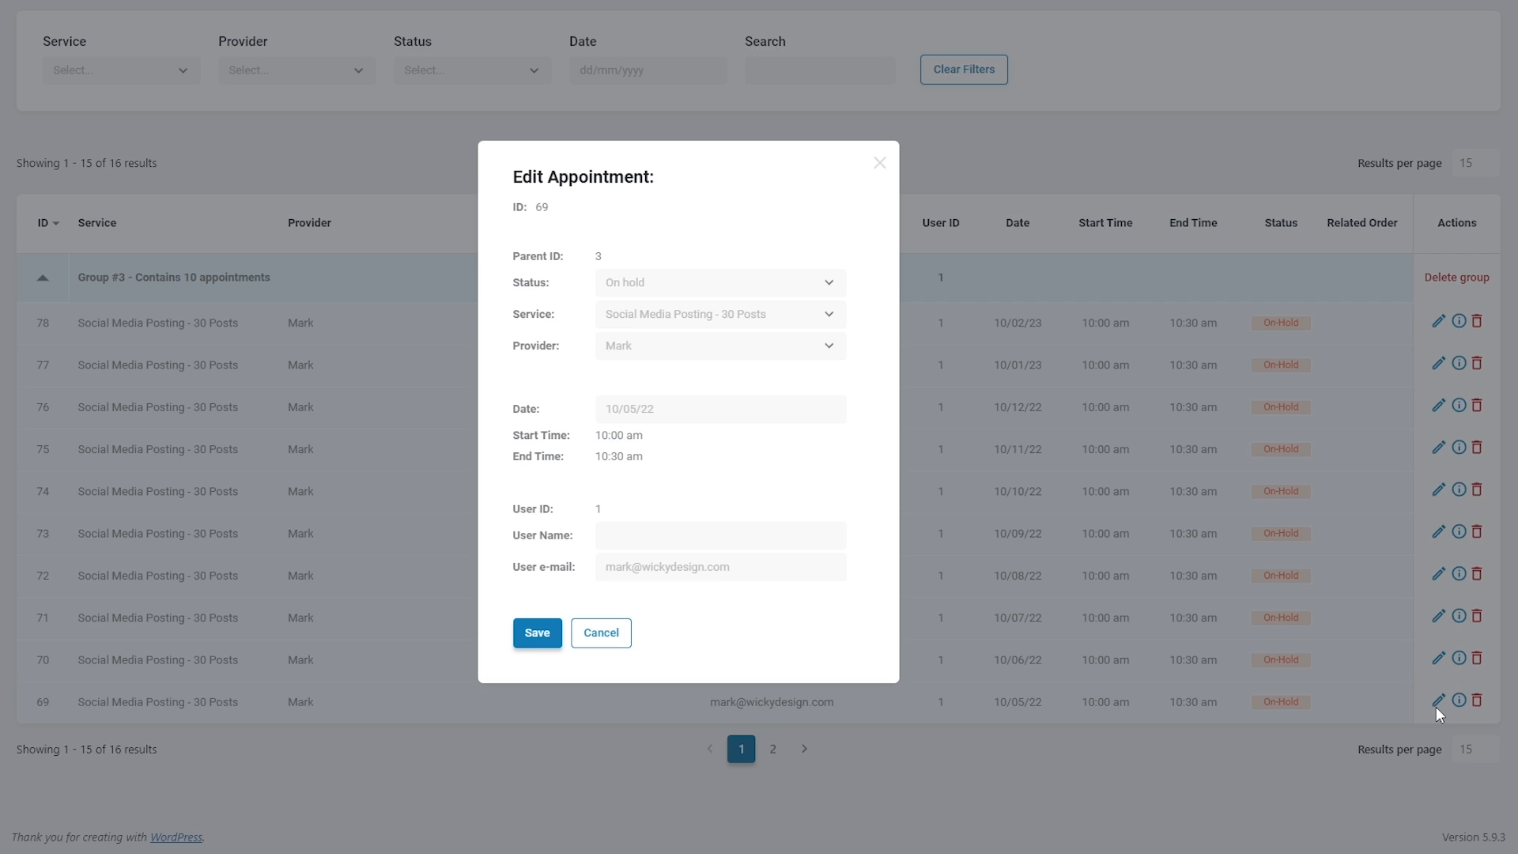
{"action": "left_click", "coordinate": [628, 295]}
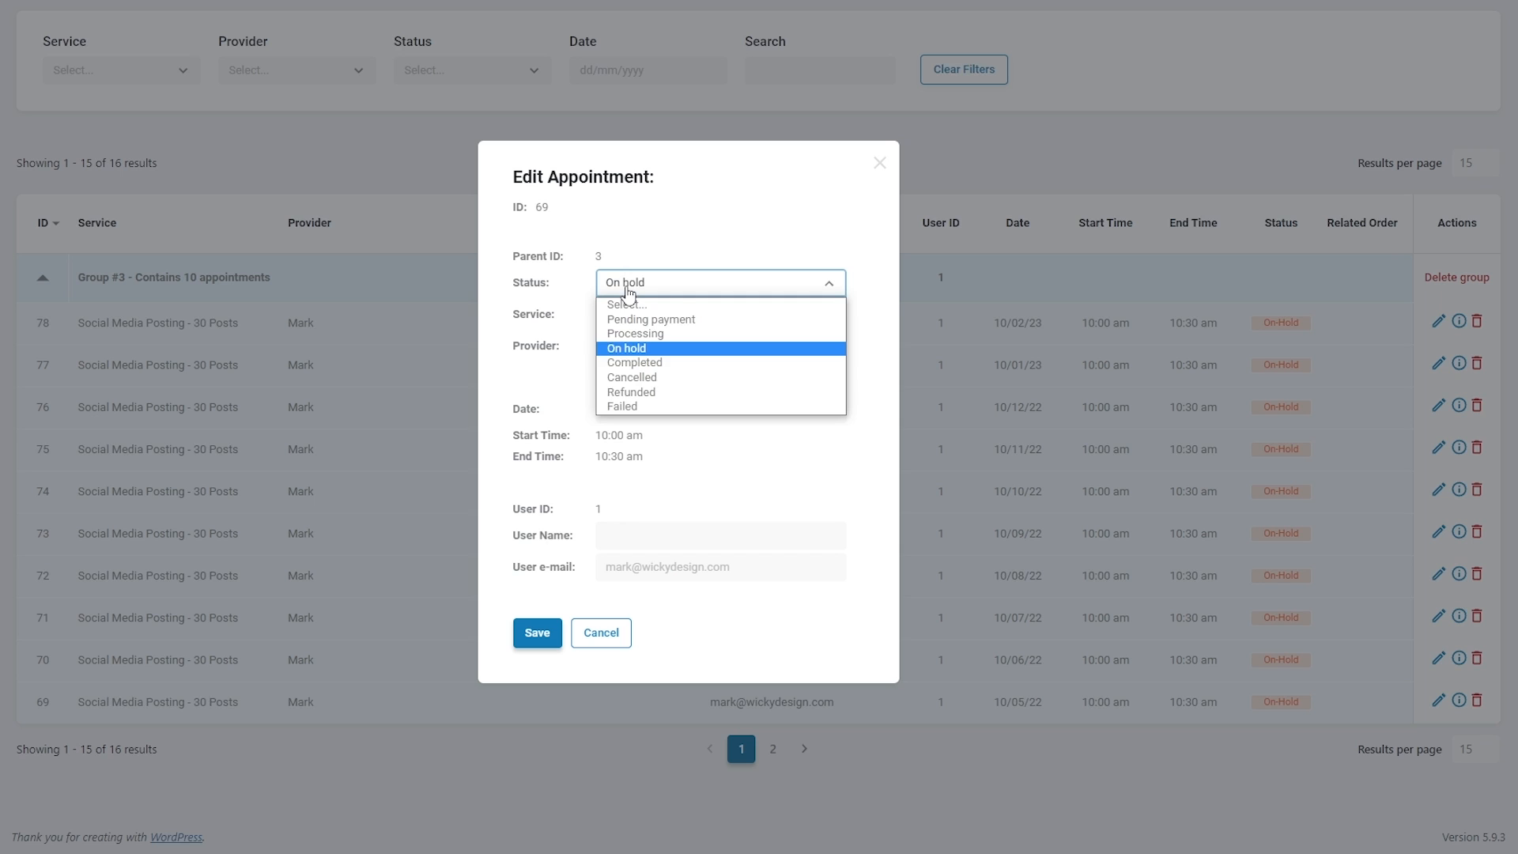
{"action": "left_click", "coordinate": [647, 365]}
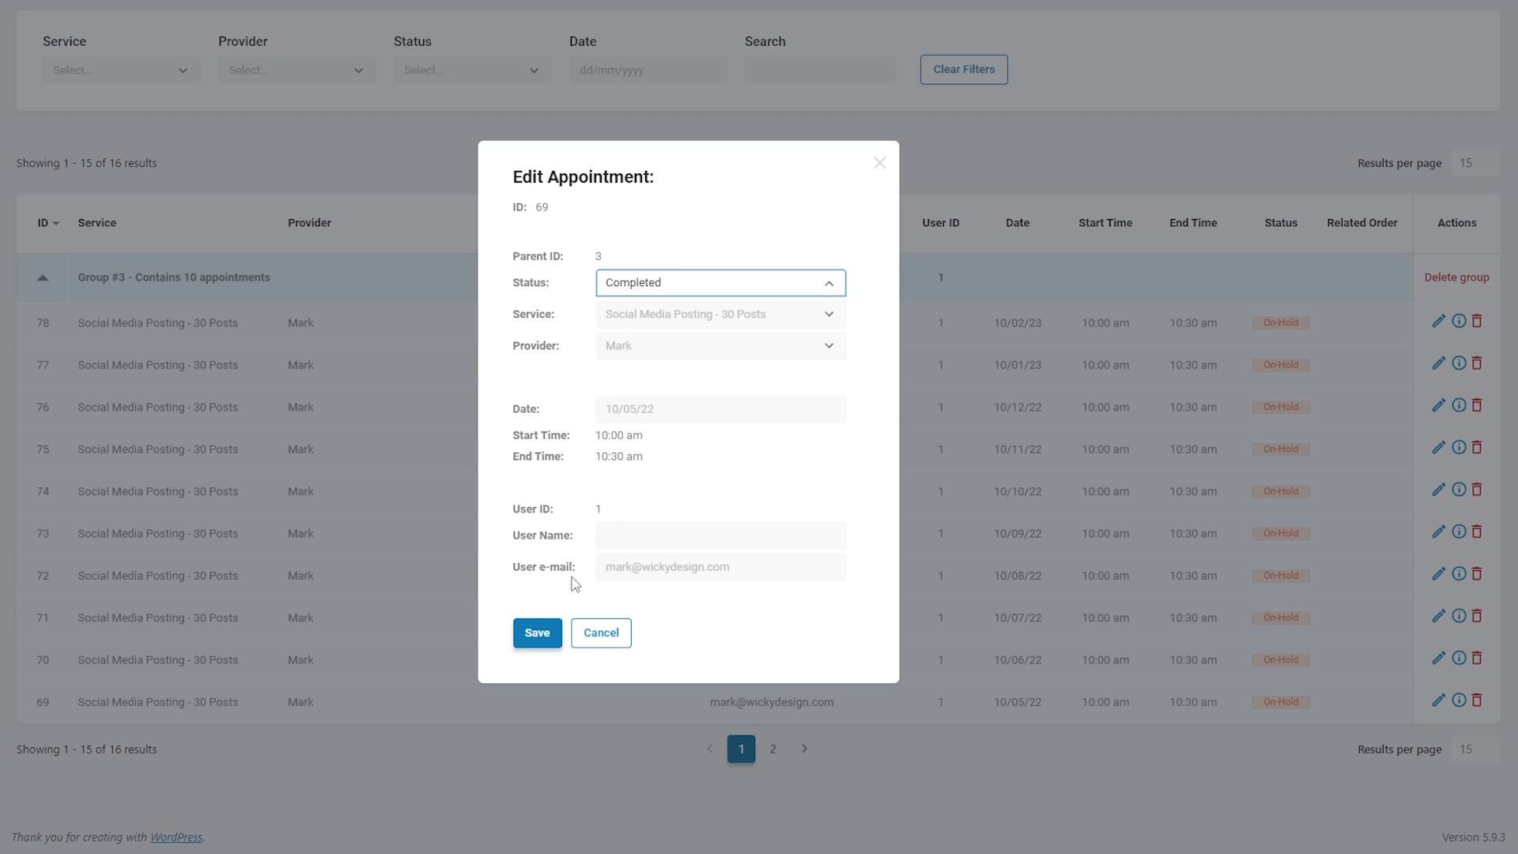
{"action": "left_click", "coordinate": [538, 633]}
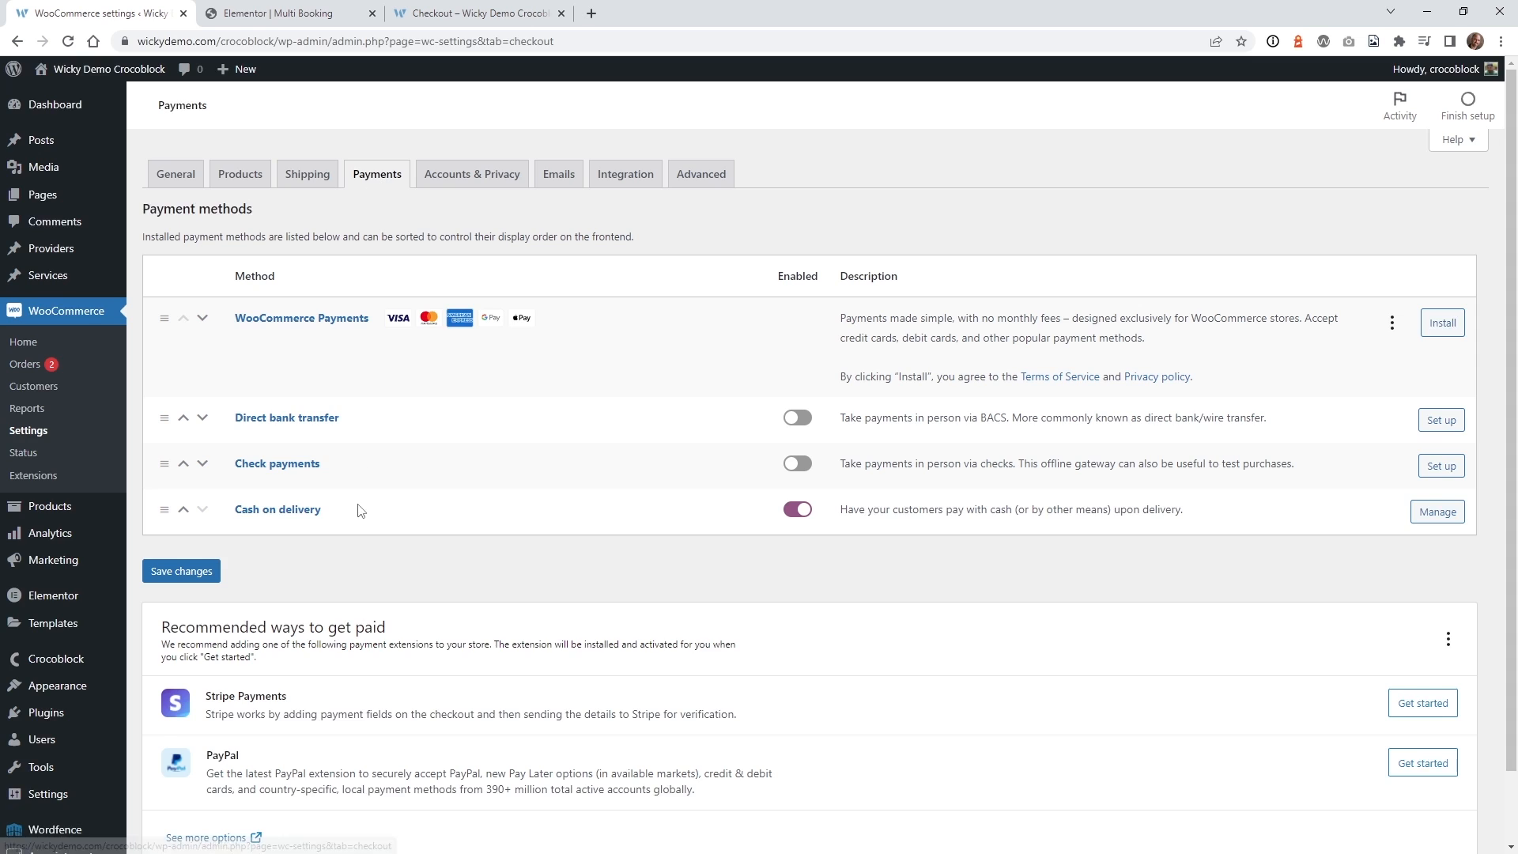
Scroll the WooCommerce payment methods to confirm only Cash on delivery is enabled.
{"action": "scroll", "coordinate": [364, 506], "scroll_direction": "down", "scroll_amount": 1}
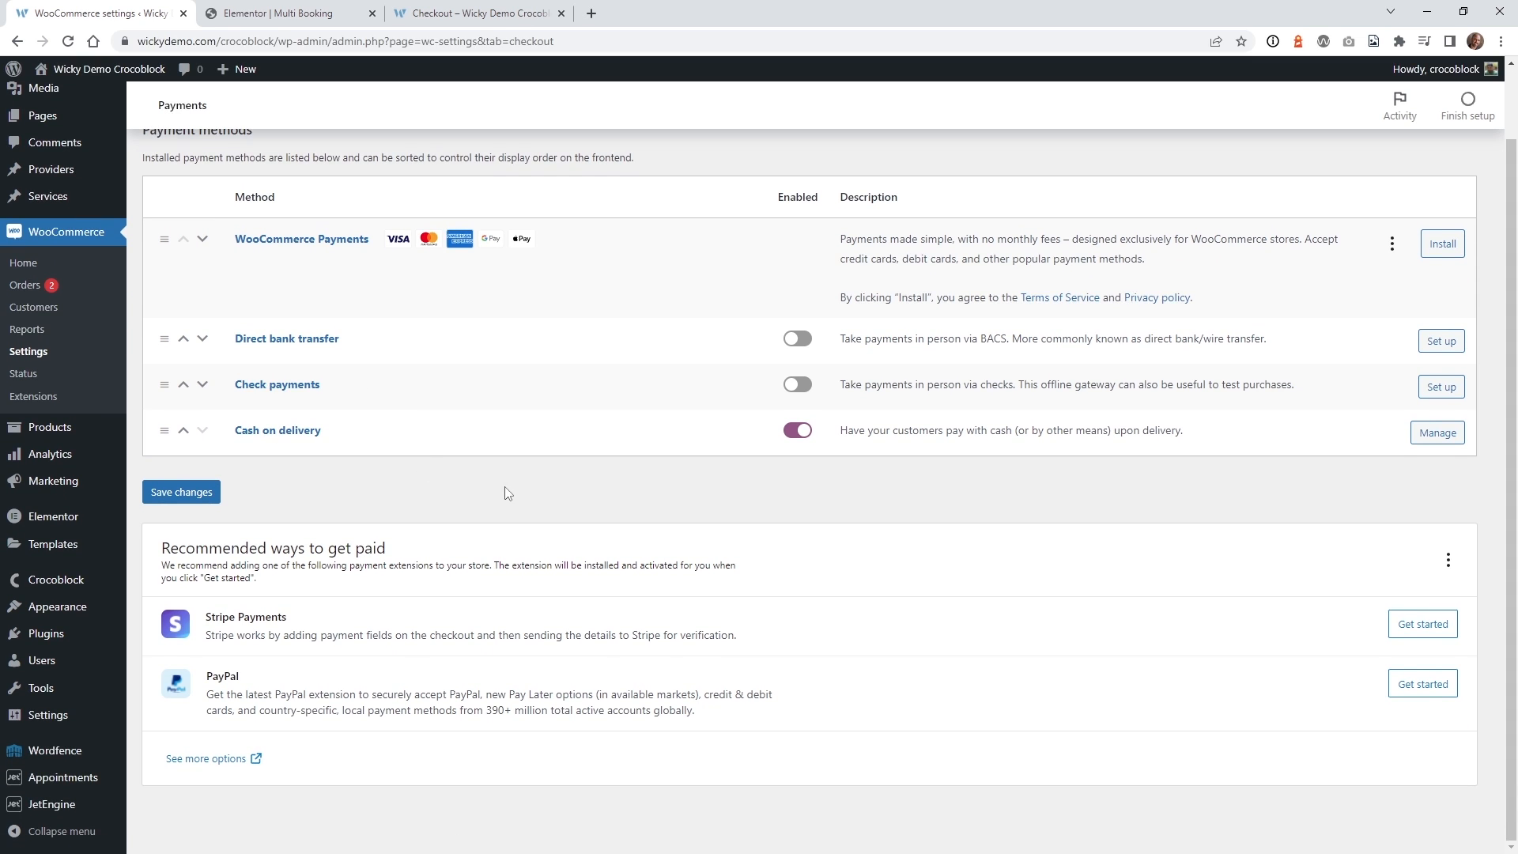
{"action": "scroll", "coordinate": [388, 387], "scroll_direction": "up", "scroll_amount": 1}
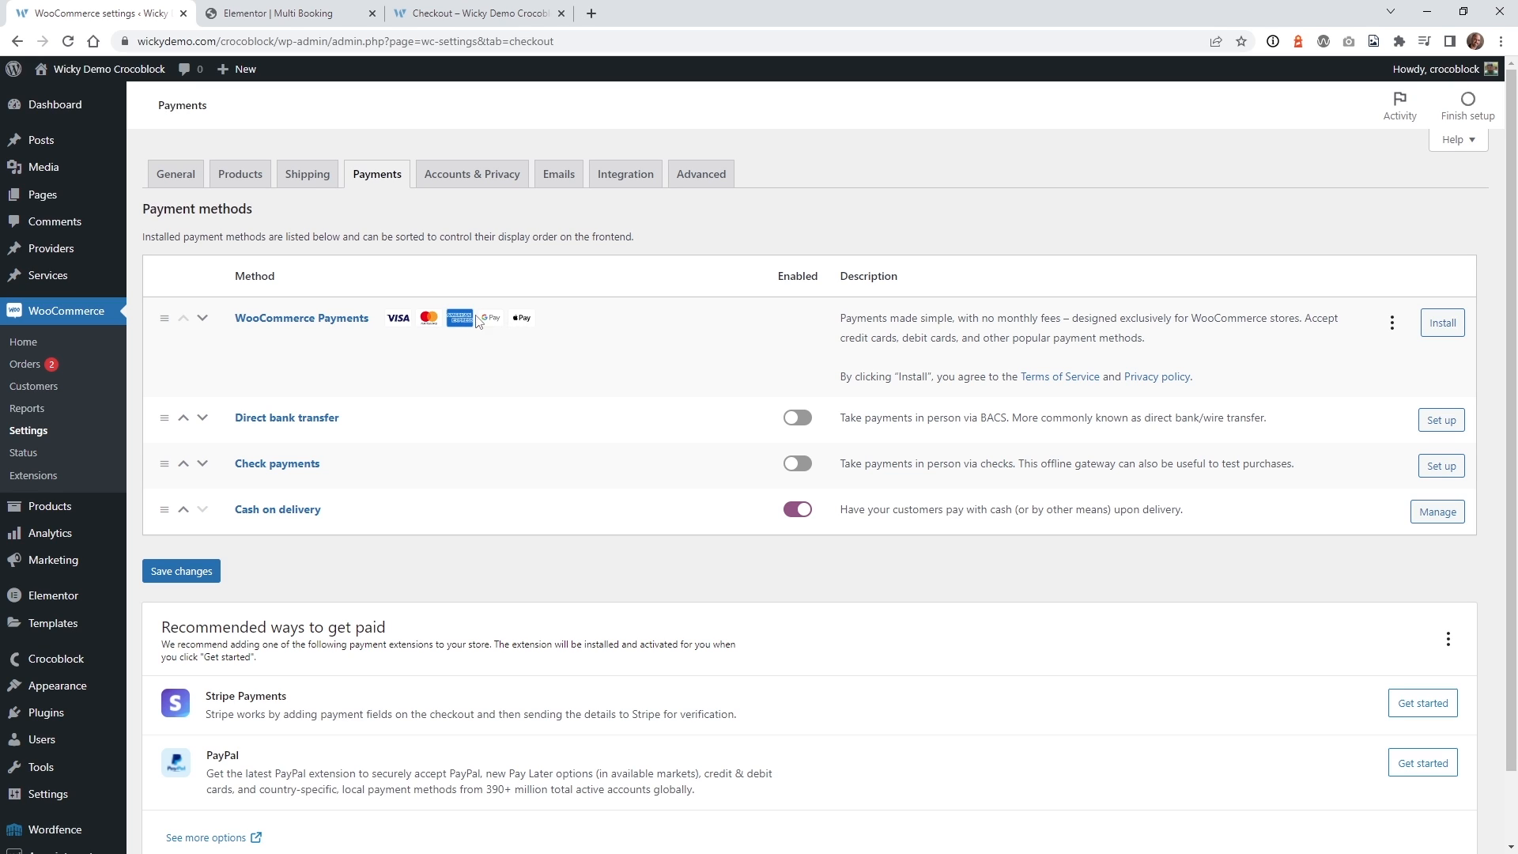
{"action": "scroll", "coordinate": [412, 514], "scroll_direction": "down", "scroll_amount": 1}
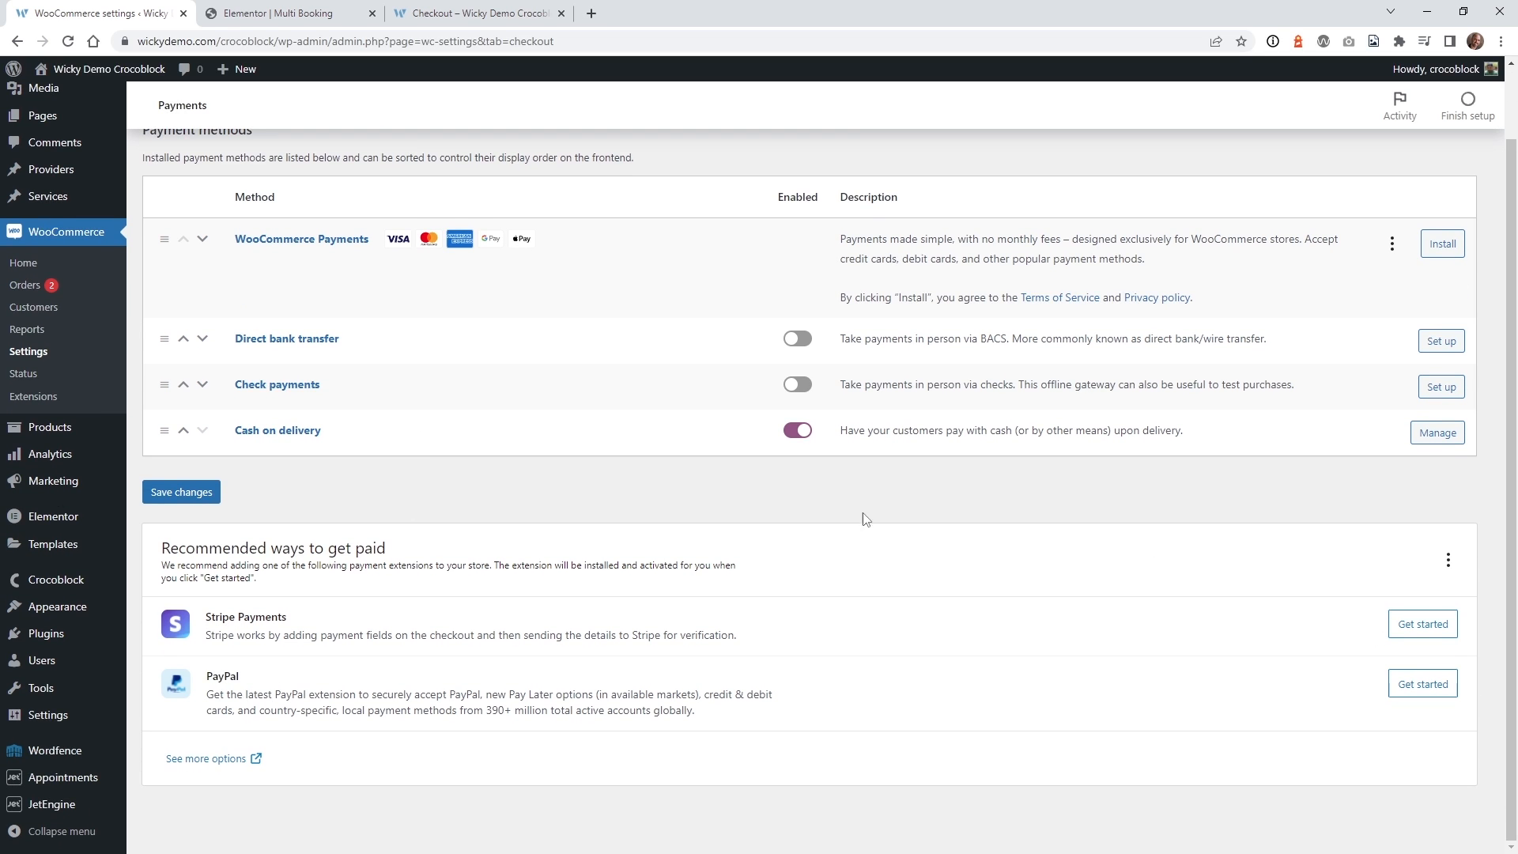
{"action": "scroll", "coordinate": [318, 472], "scroll_direction": "up", "scroll_amount": 1}
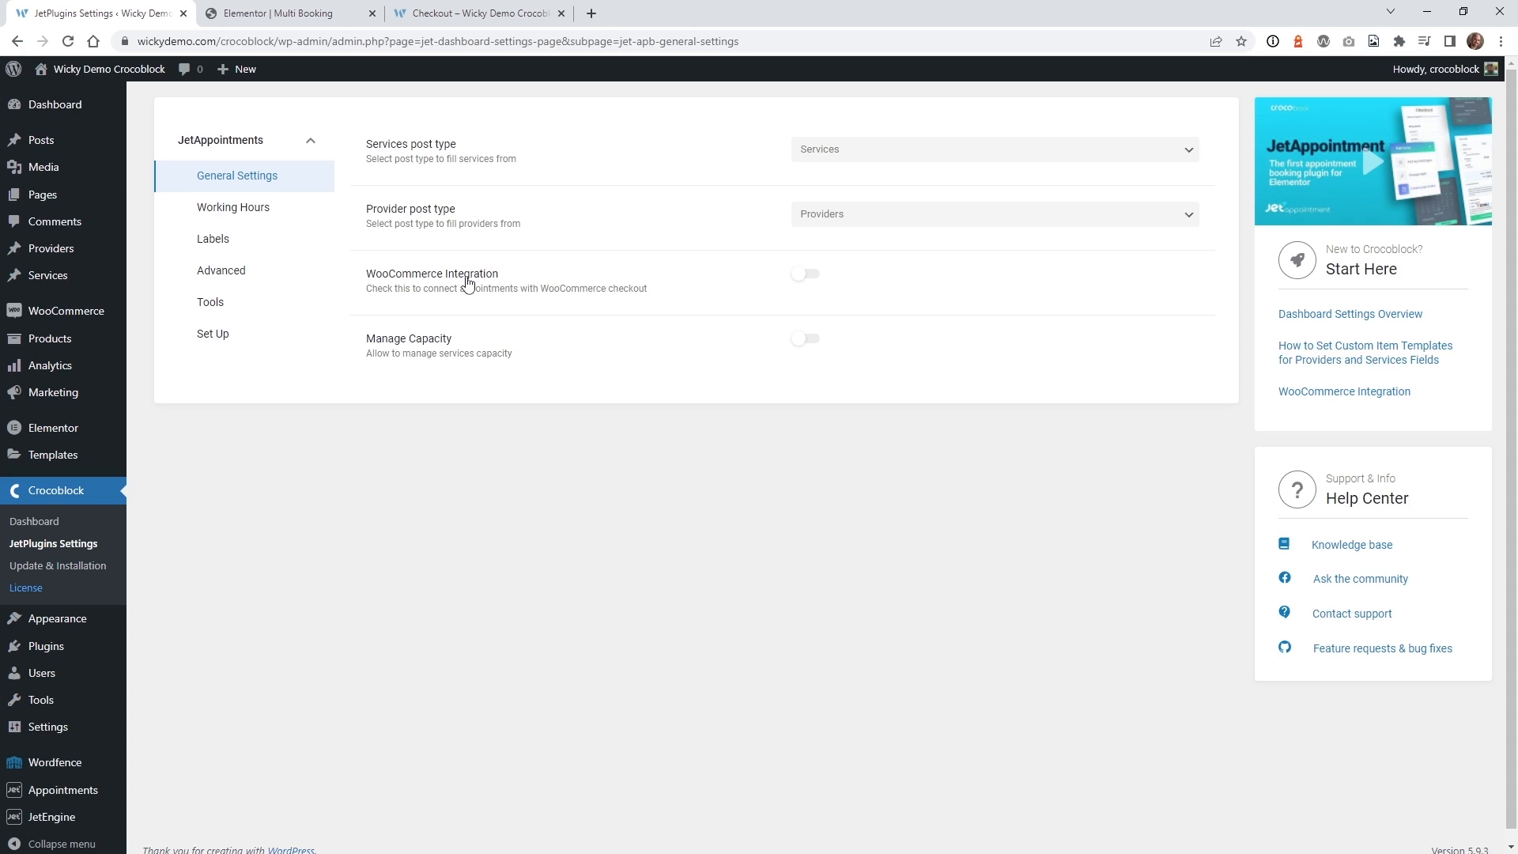
Enable WooCommerce Integration in JetAppointments and go to the Products list.
{"action": "left_click", "coordinate": [815, 283]}
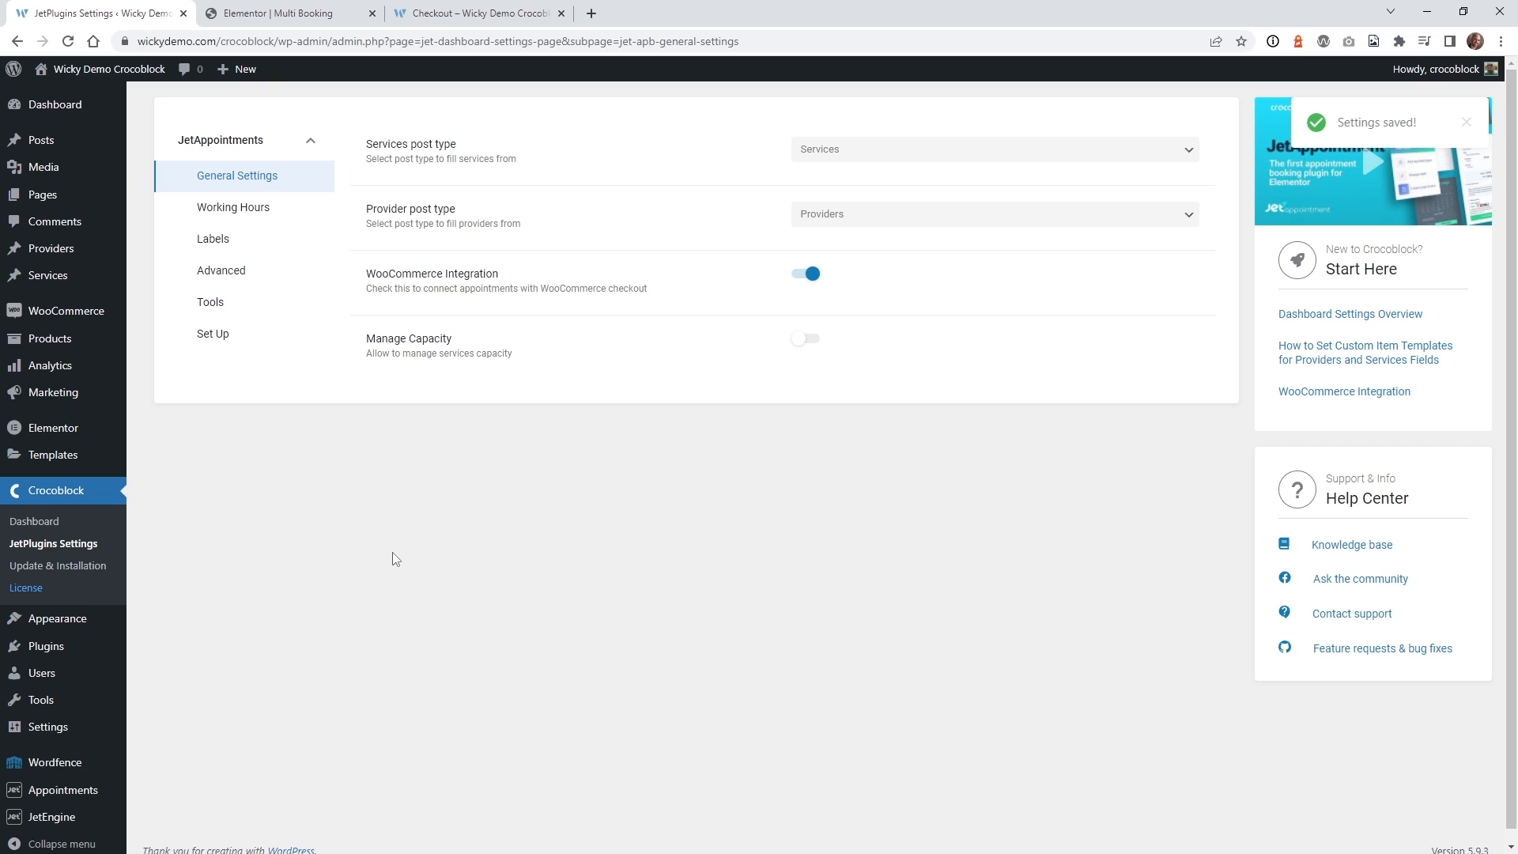
{"action": "left_click", "coordinate": [79, 340]}
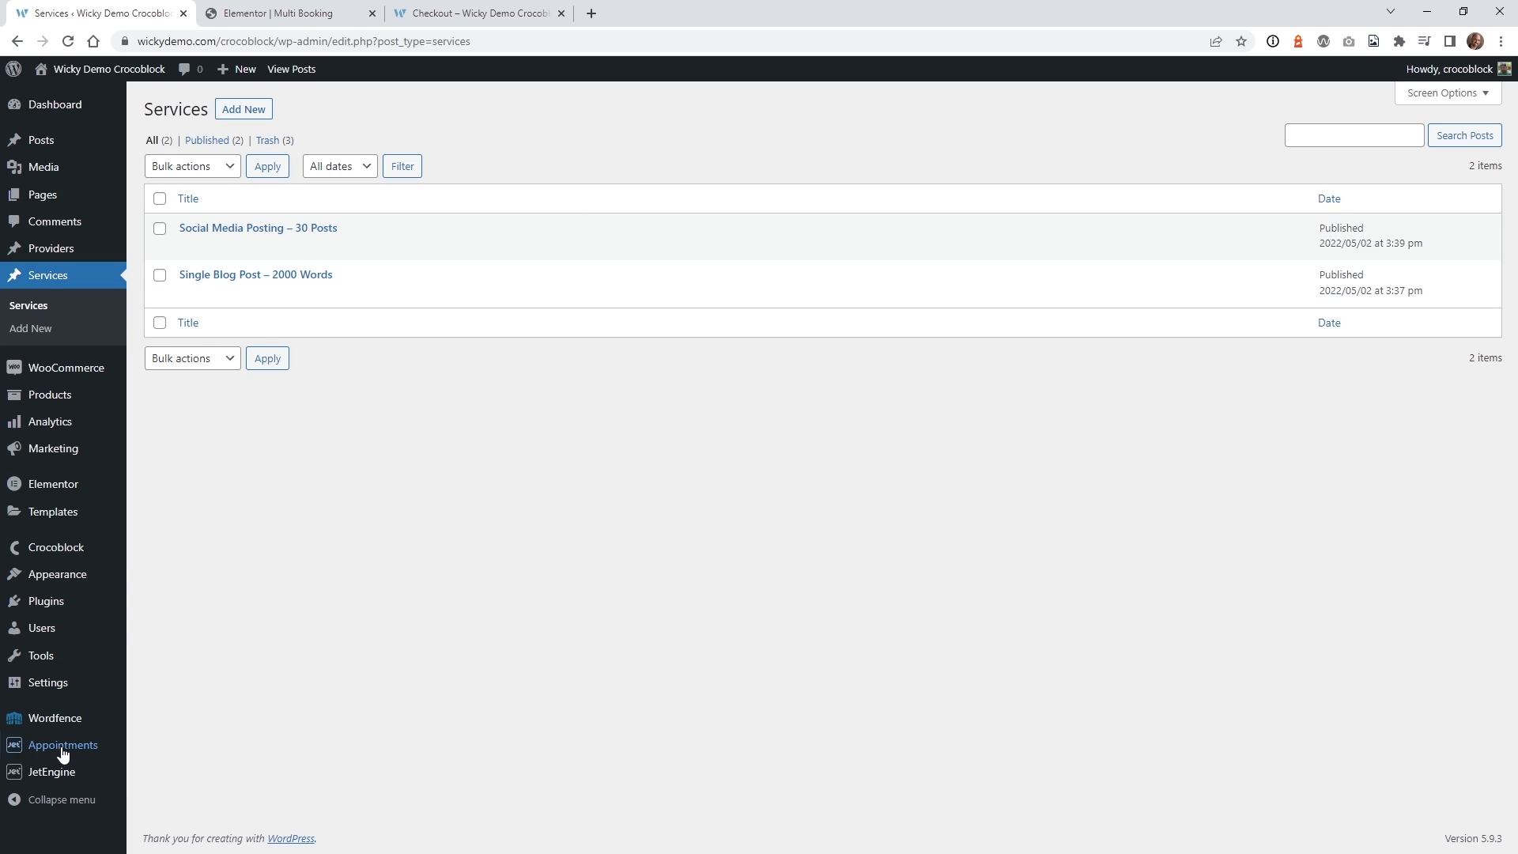
Check Social Media Posting – 30 Posts' 500 price per slot, then open Single Blog Post – 2000 Words.
{"action": "mouse_move", "coordinate": [63, 755]}
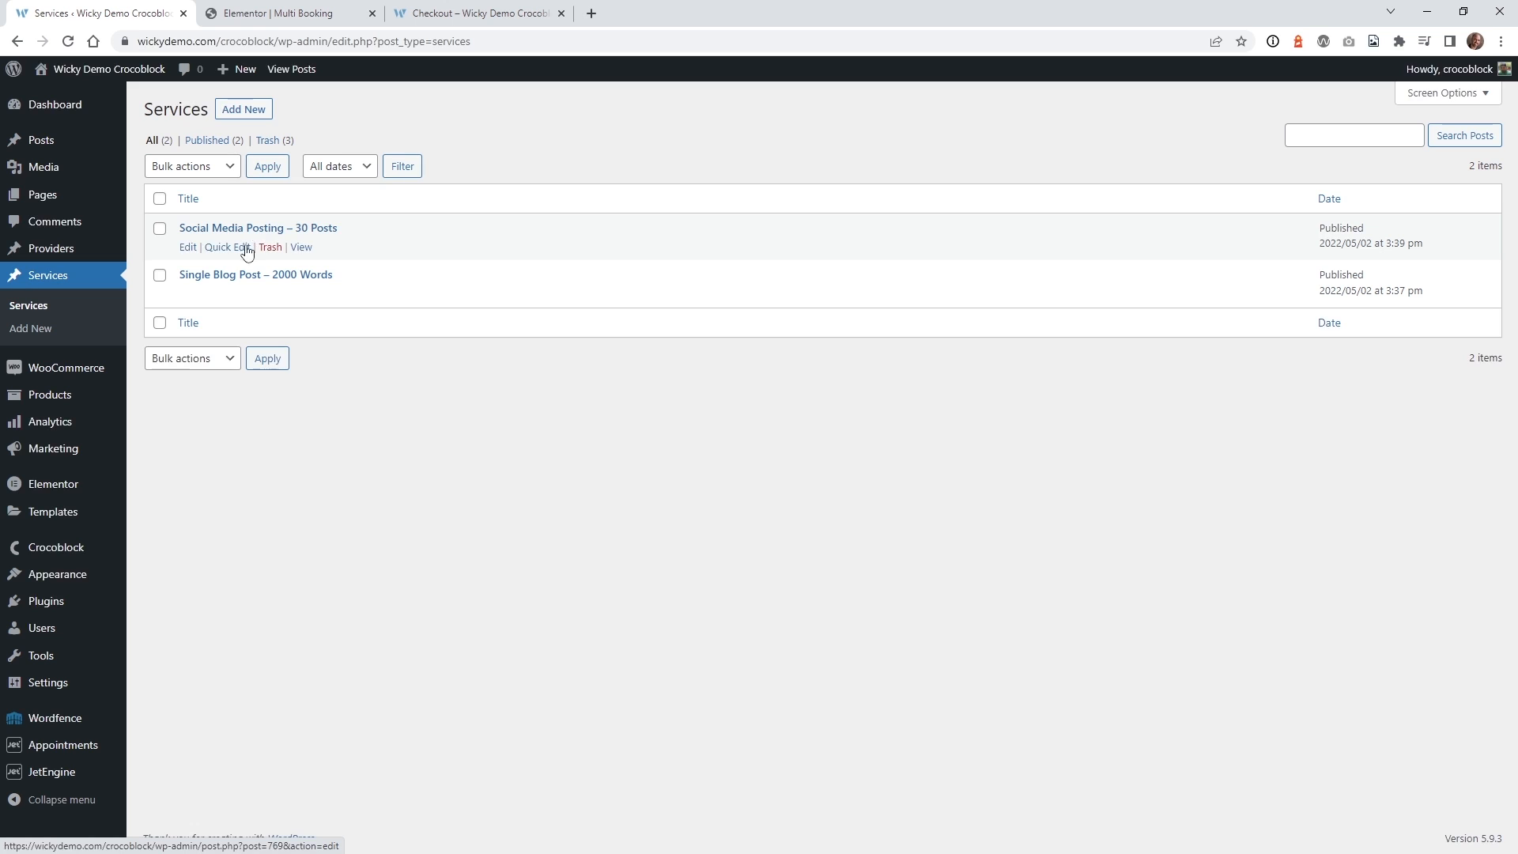
{"action": "left_click", "coordinate": [230, 228]}
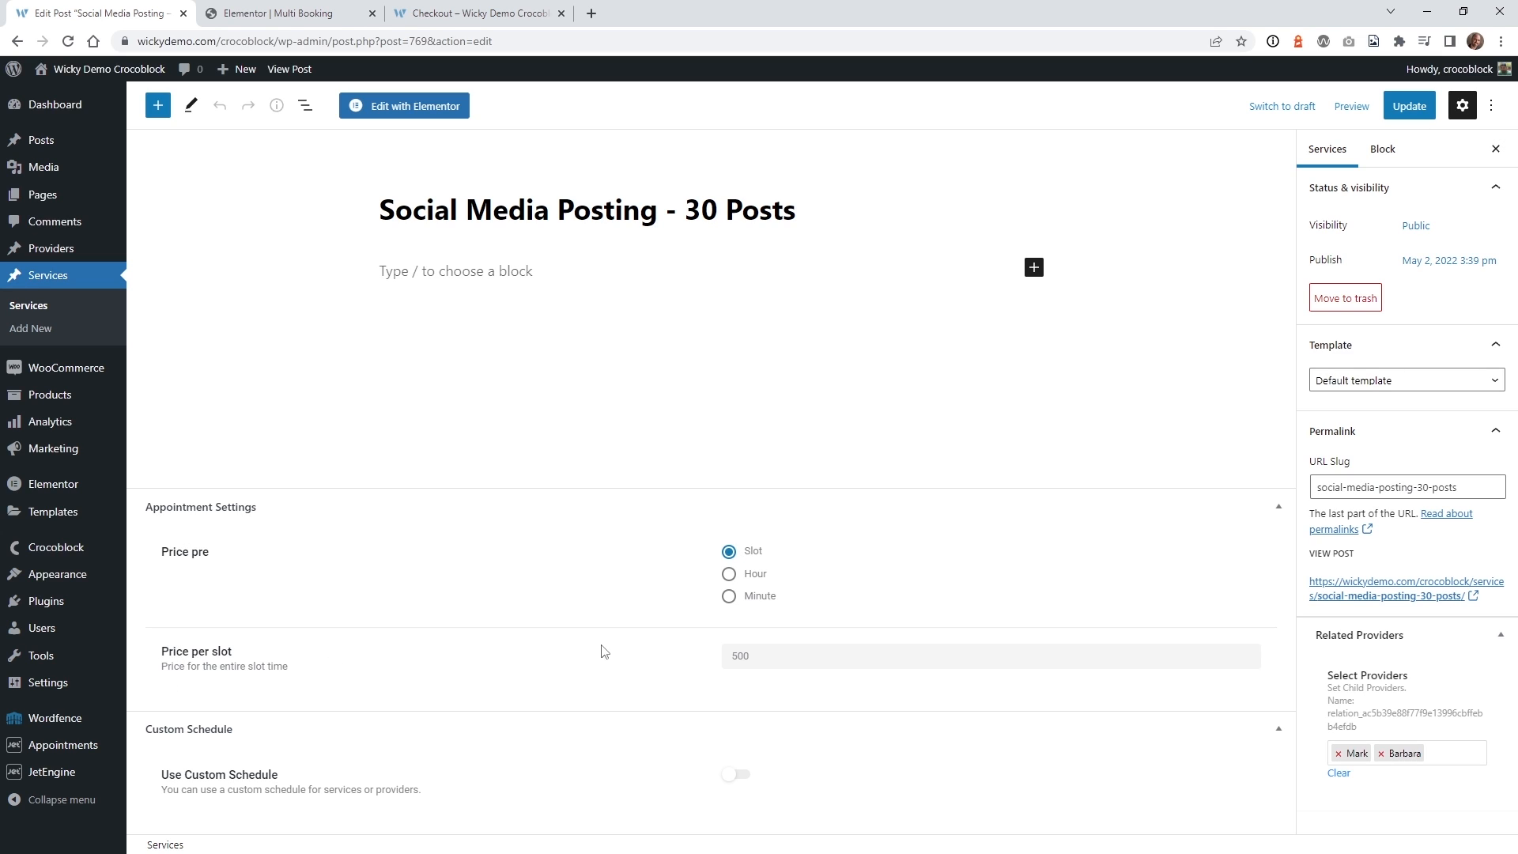
{"action": "left_click", "coordinate": [763, 658]}
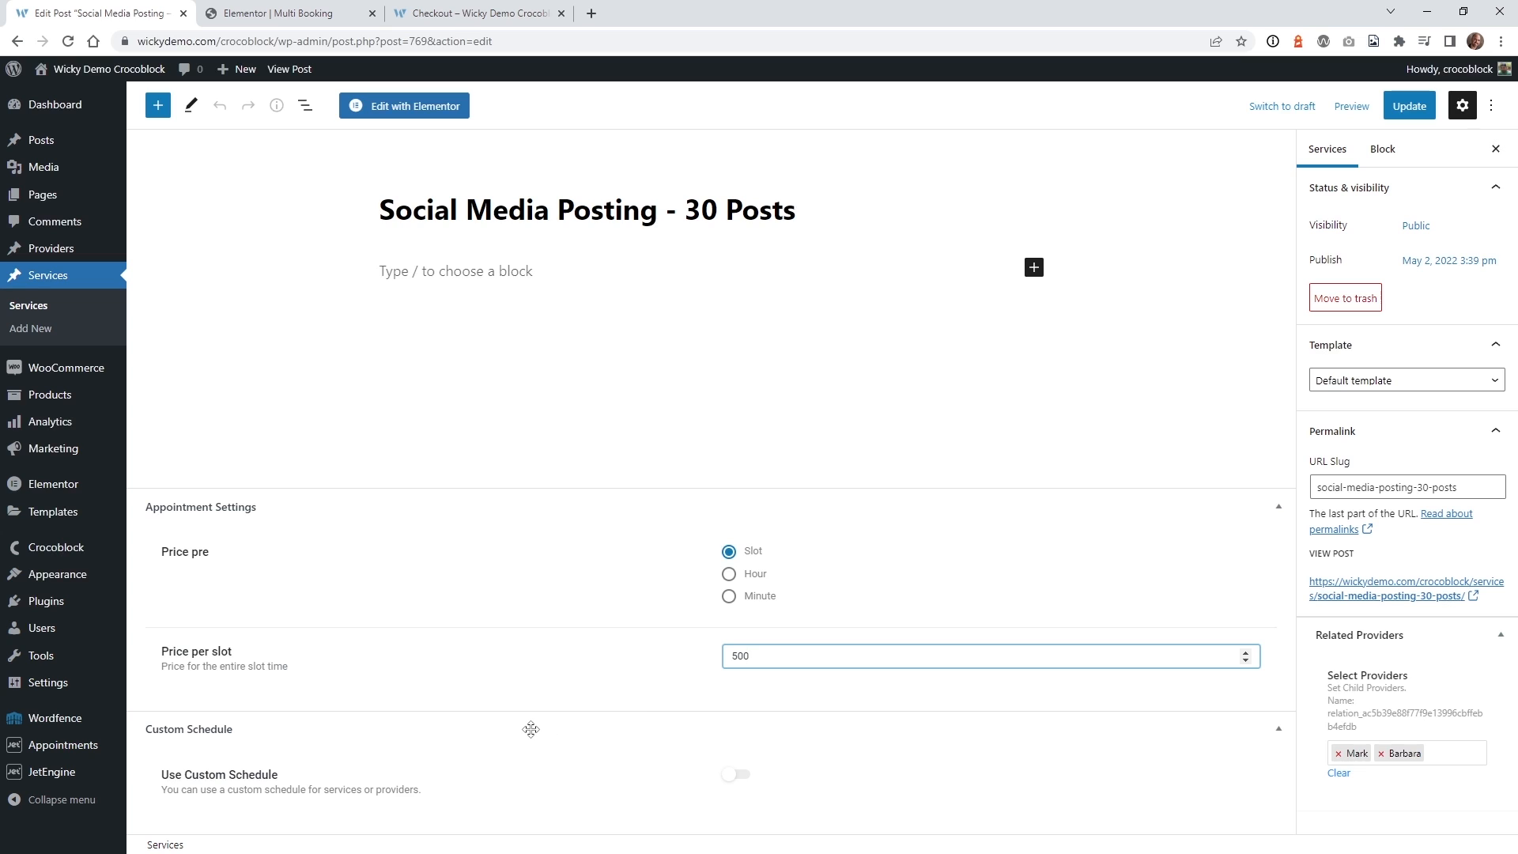
{"action": "left_click", "coordinate": [32, 313]}
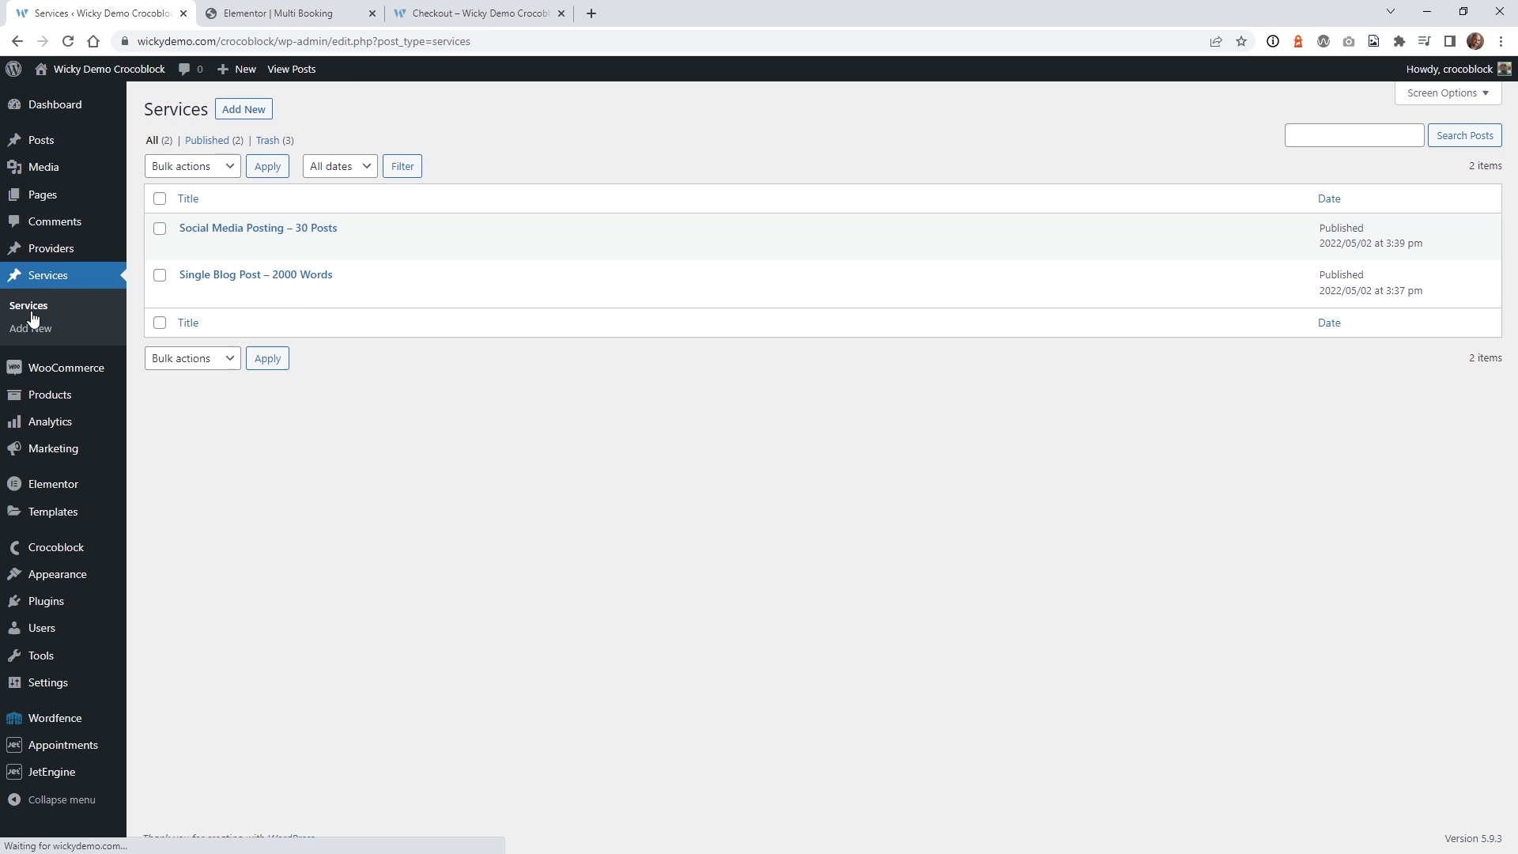
{"action": "left_click", "coordinate": [291, 278]}
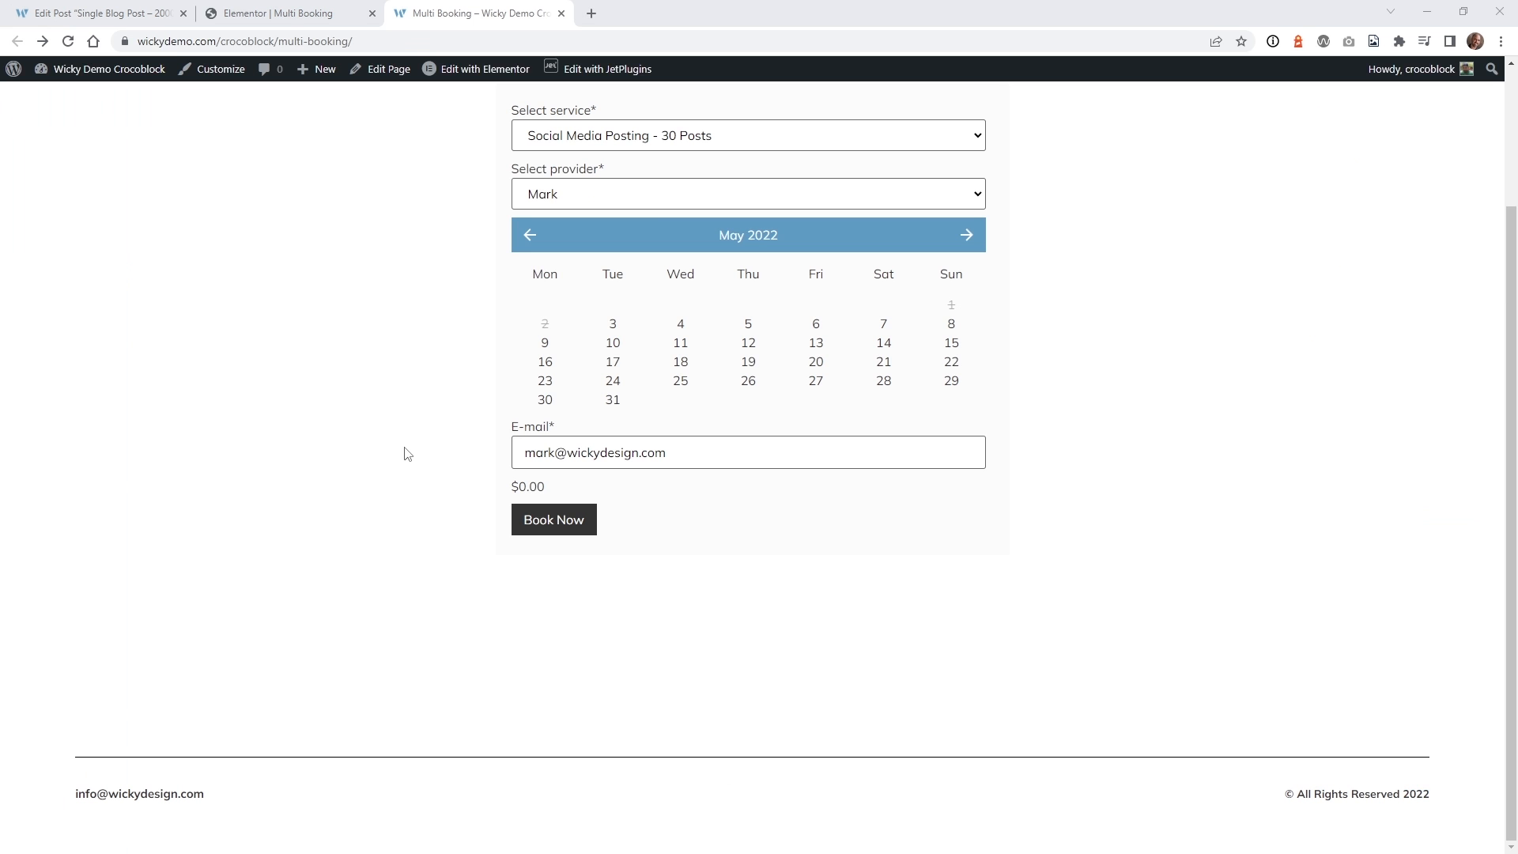
Note the form's $0.00 price, then go to the JetEngine Forms list.
{"action": "left_click_drag", "start_coordinate": [551, 488], "coordinate": [518, 490]}
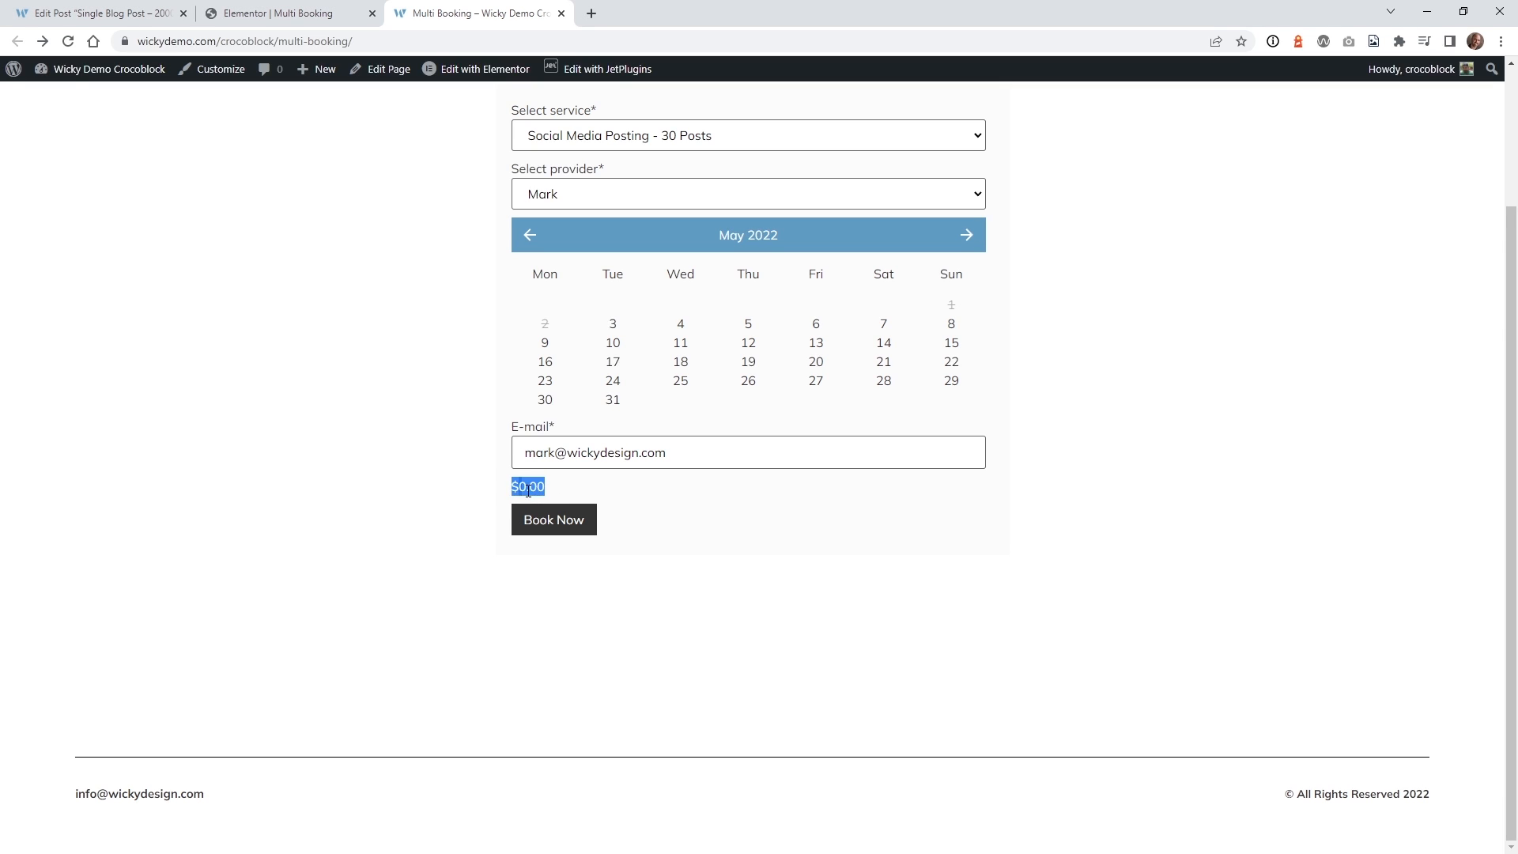
{"action": "scroll", "coordinate": [409, 585], "scroll_direction": "up", "scroll_amount": 2}
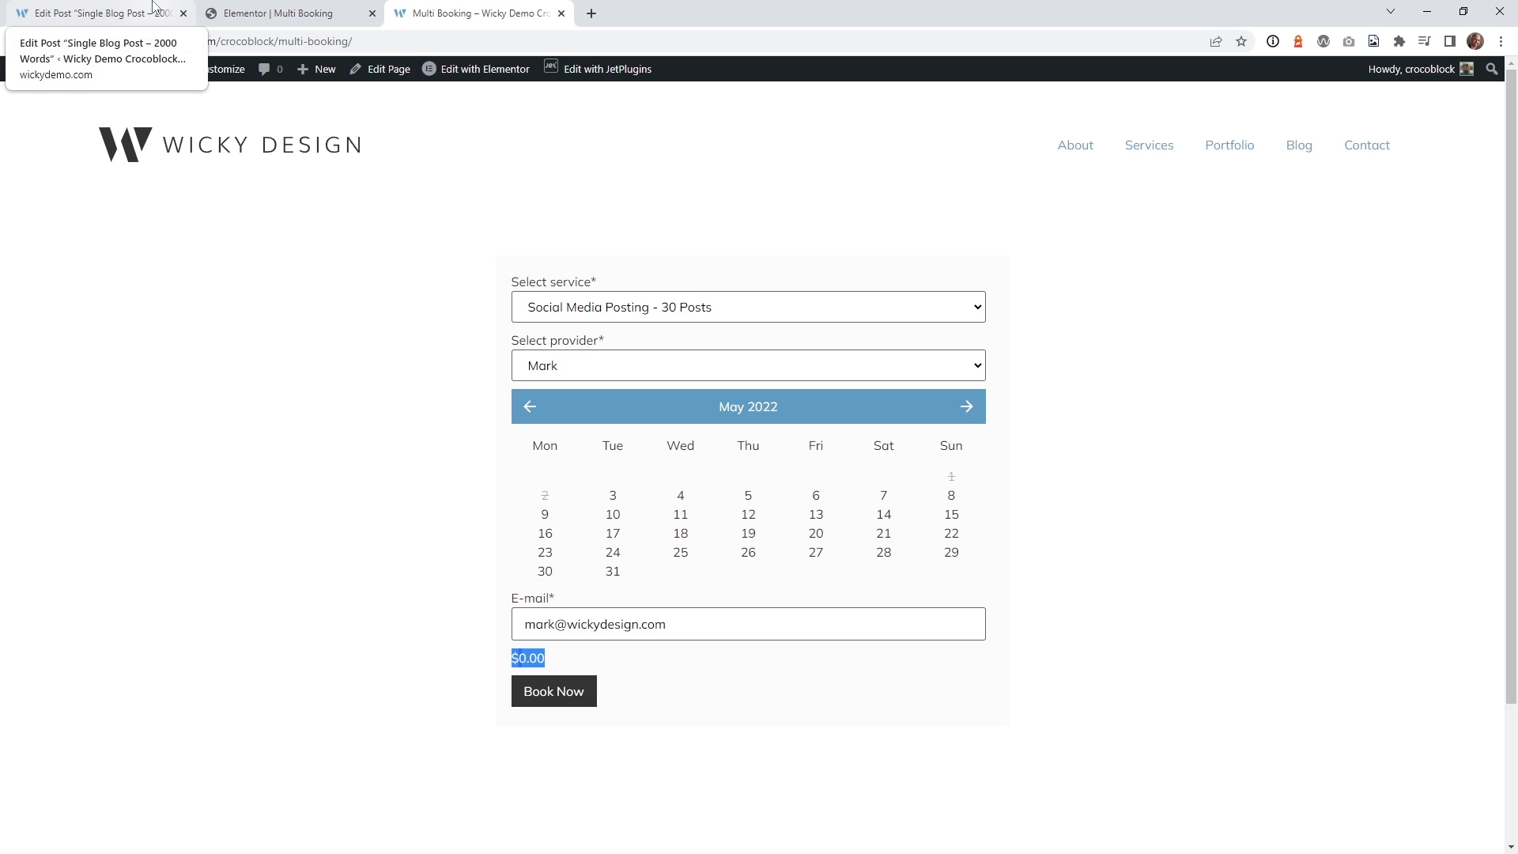
{"action": "left_click", "coordinate": [101, 13]}
{"action": "mouse_move", "coordinate": [65, 757]}
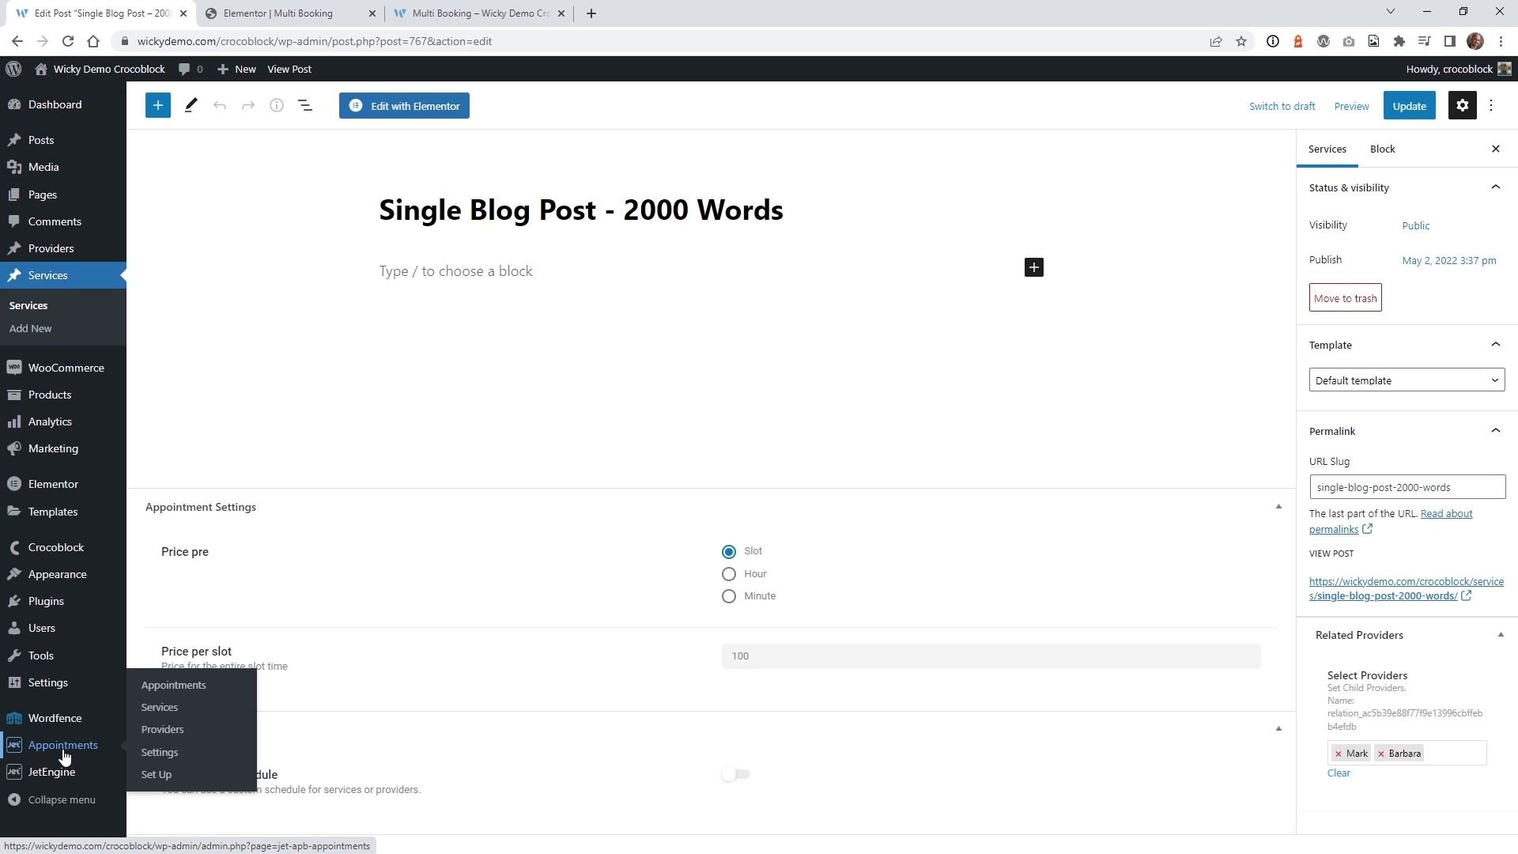
{"action": "mouse_move", "coordinate": [37, 781]}
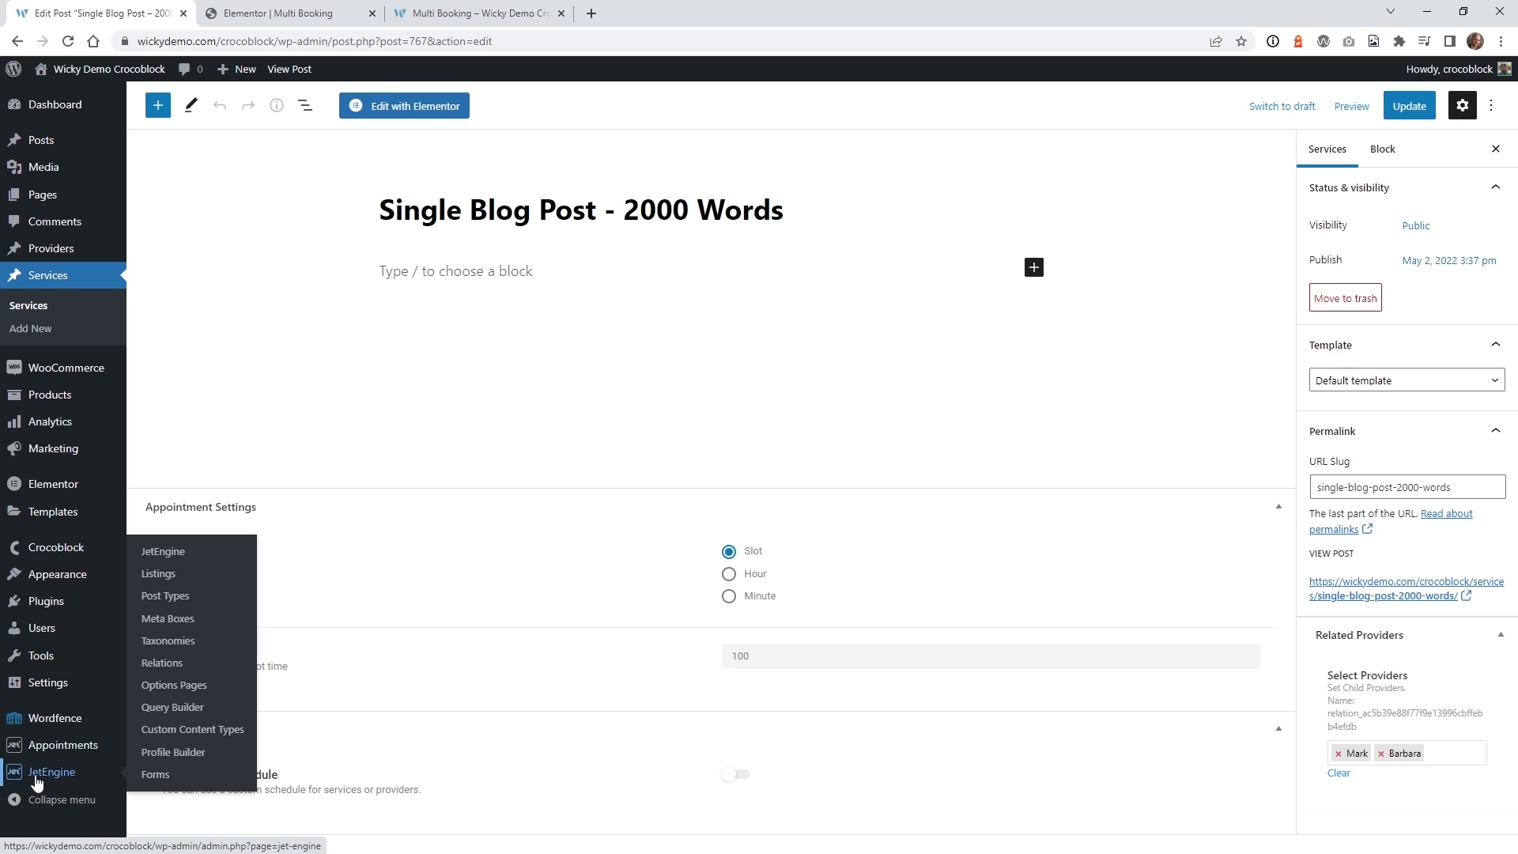
{"action": "left_click", "coordinate": [155, 775]}
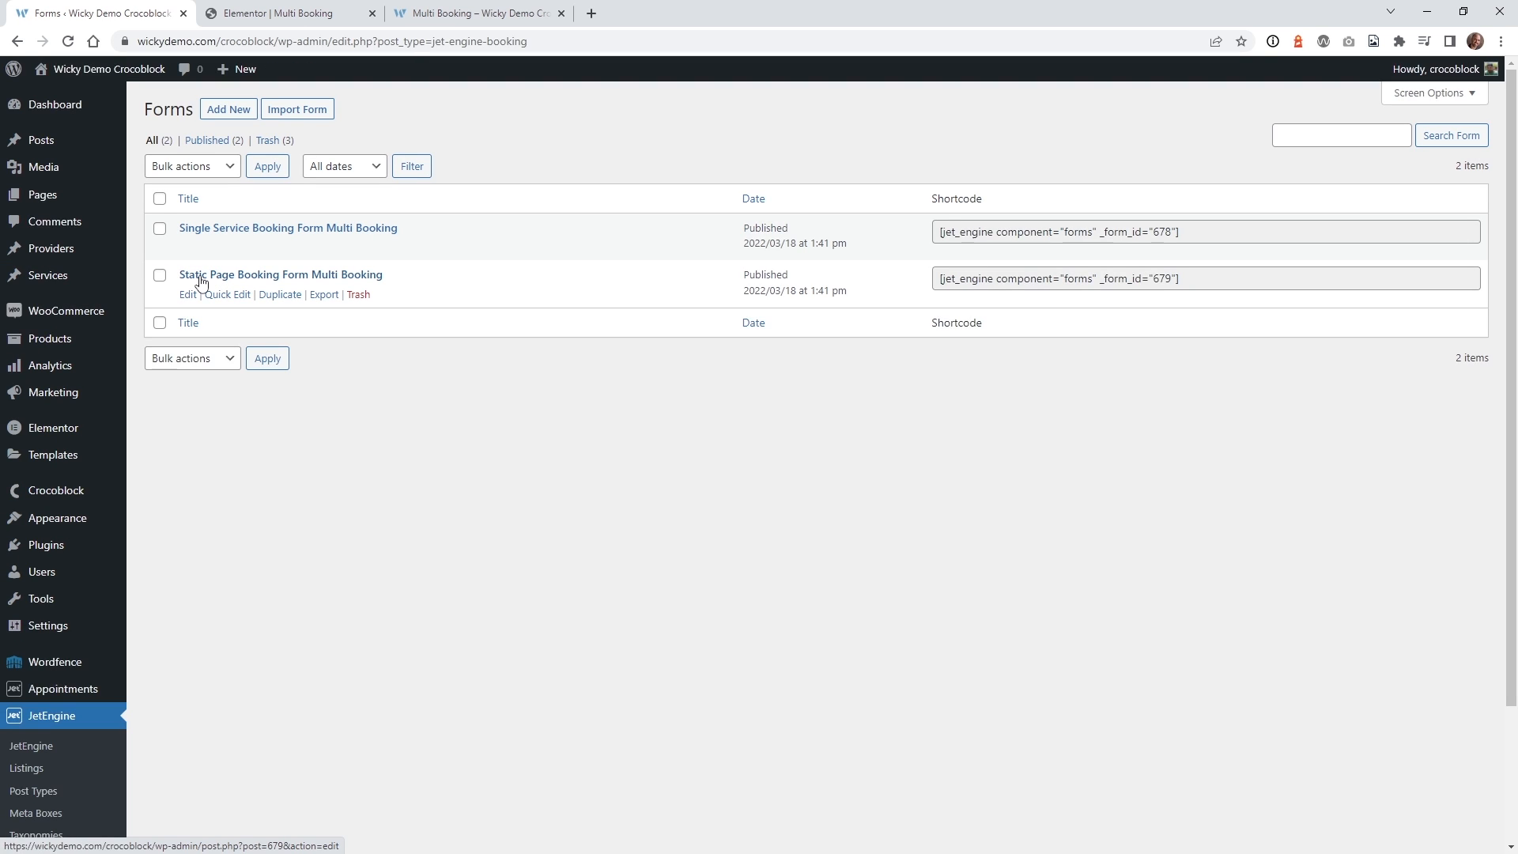
In the Multi Booking form, enter %FIELD::appointment_date% as the Service Price calculation formula.
{"action": "left_click", "coordinate": [242, 276]}
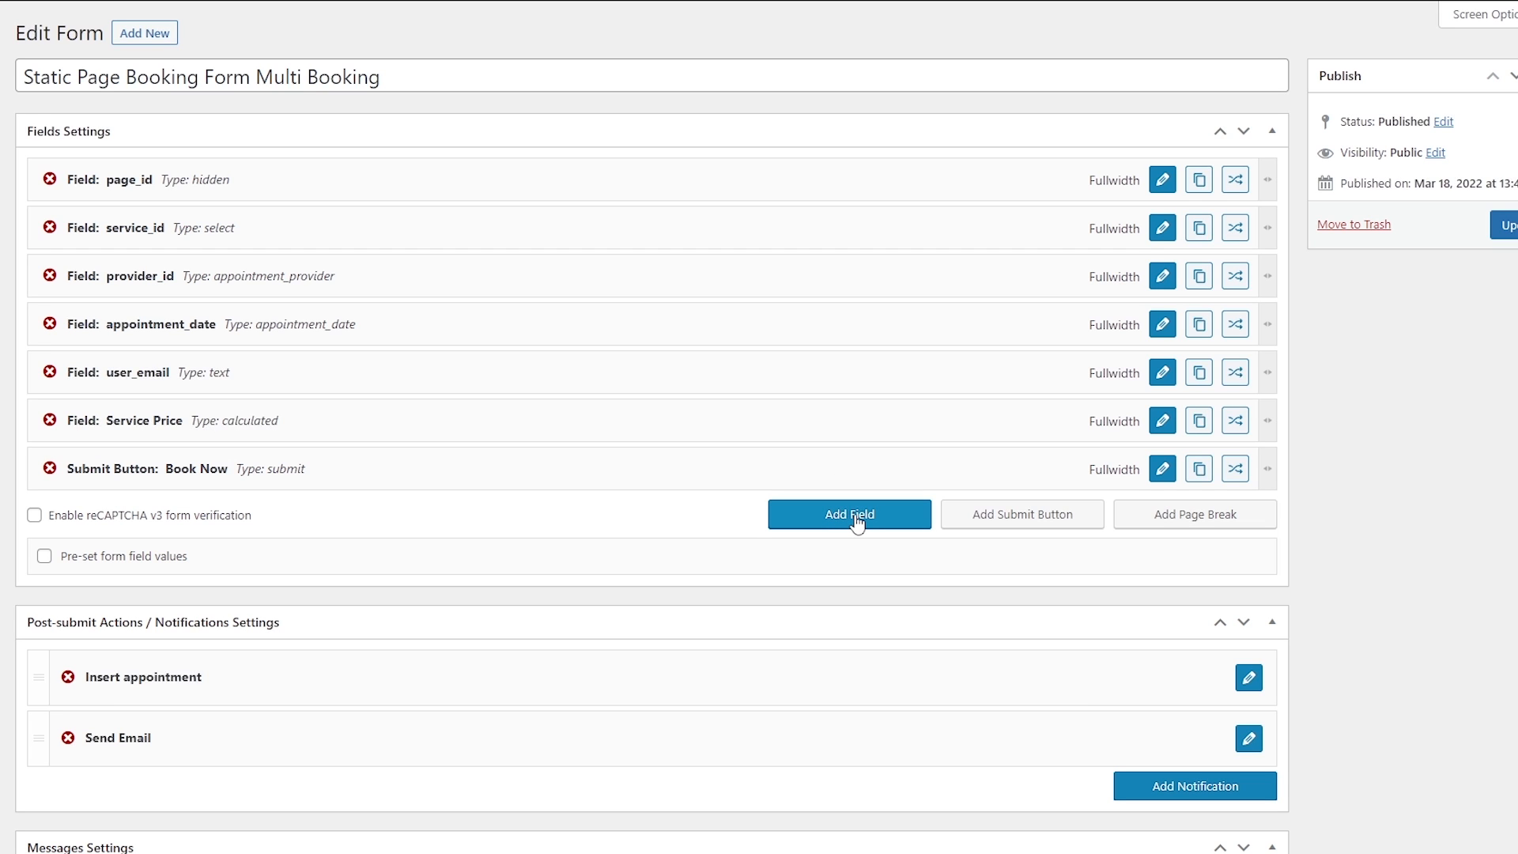
{"action": "left_click", "coordinate": [1162, 427]}
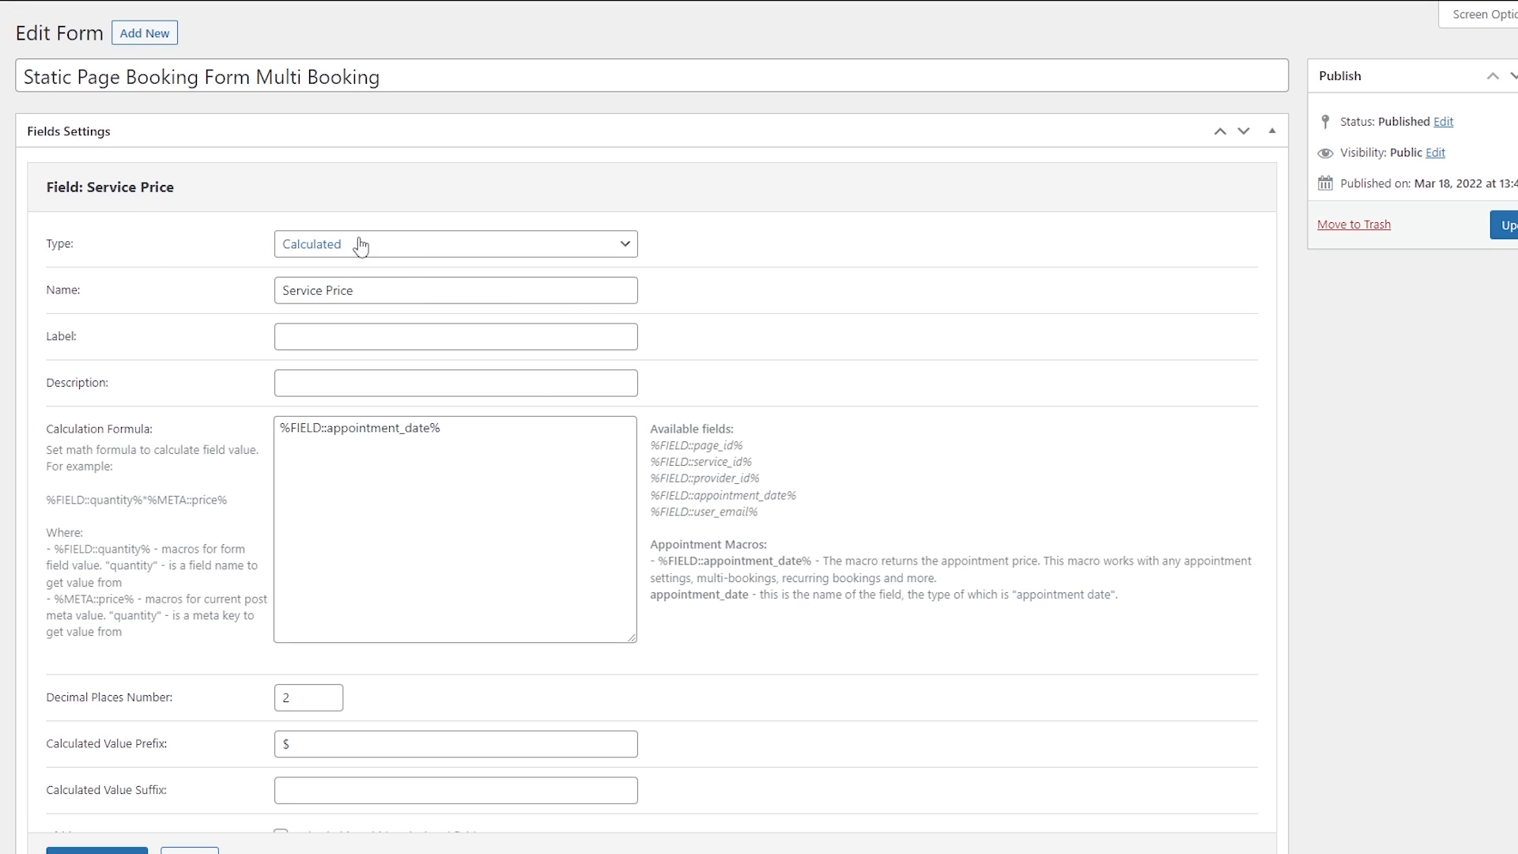
{"action": "left_click_drag", "start_coordinate": [369, 291], "coordinate": [264, 302]}
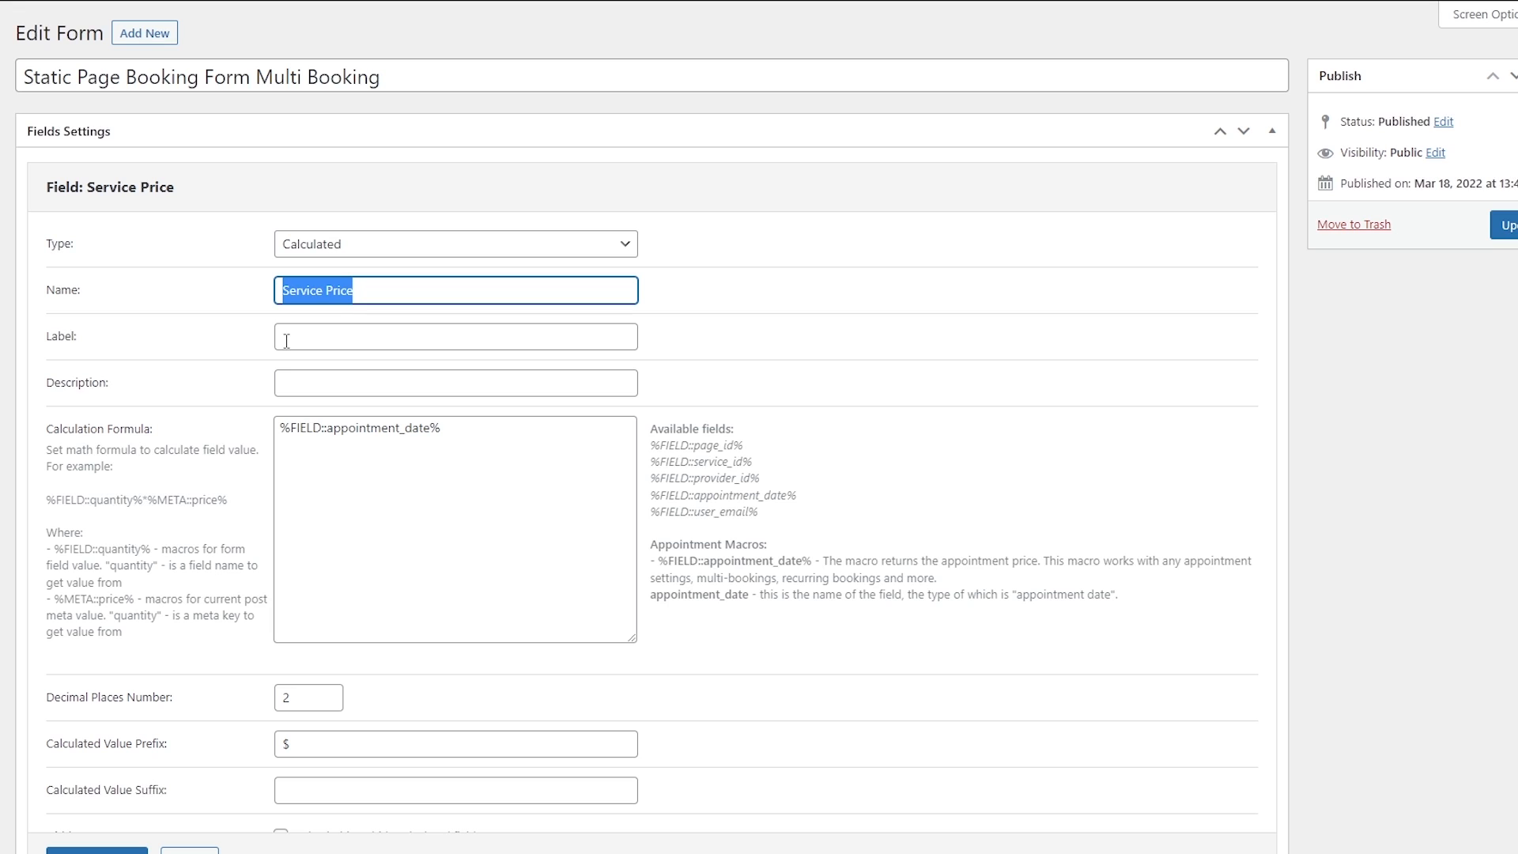
{"action": "left_click", "coordinate": [423, 427]}
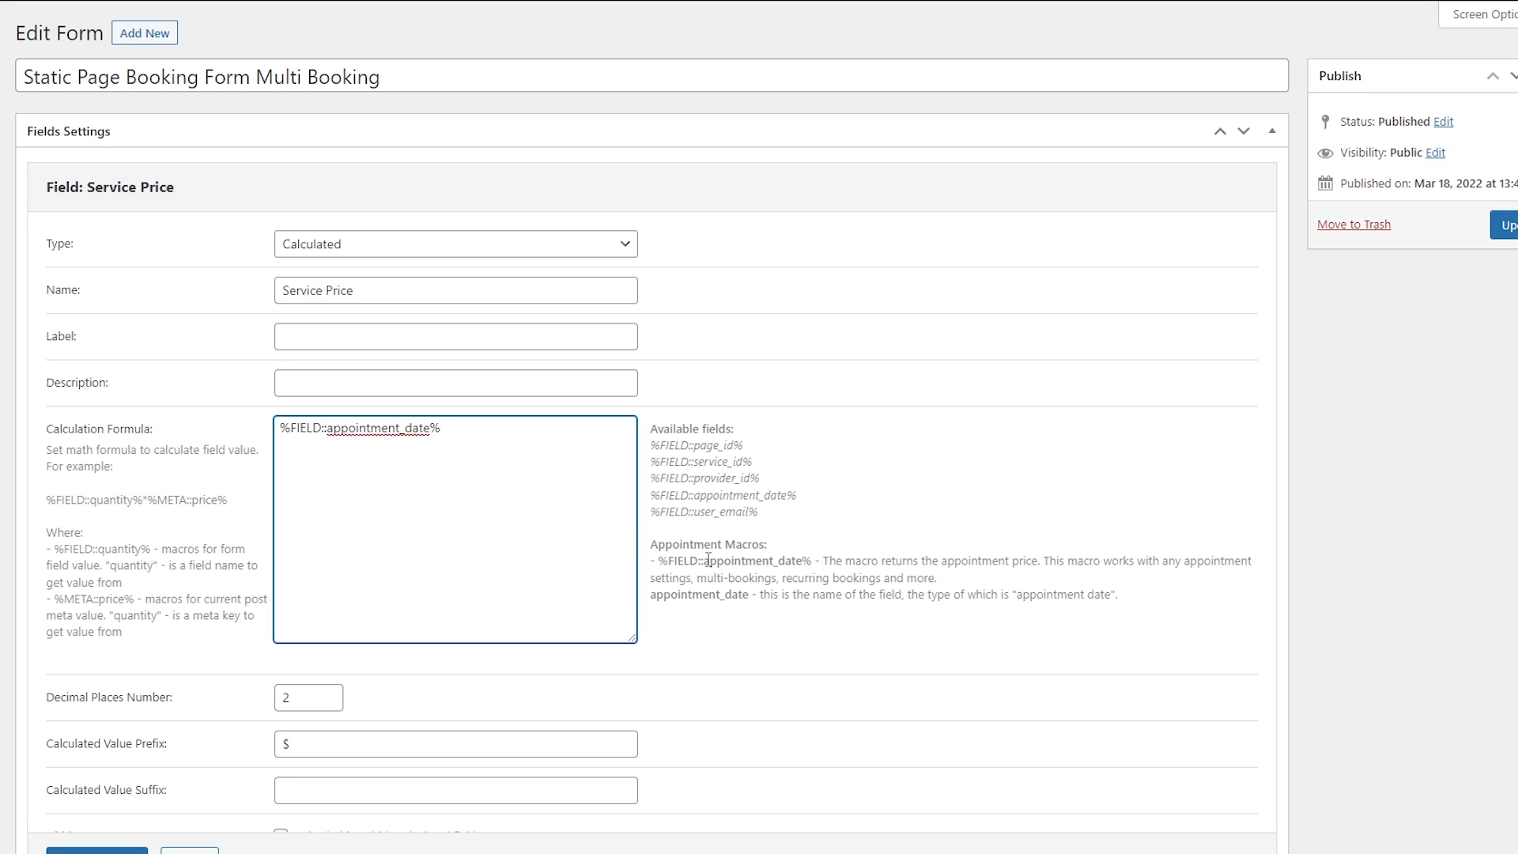
{"action": "left_click", "coordinate": [810, 558]}
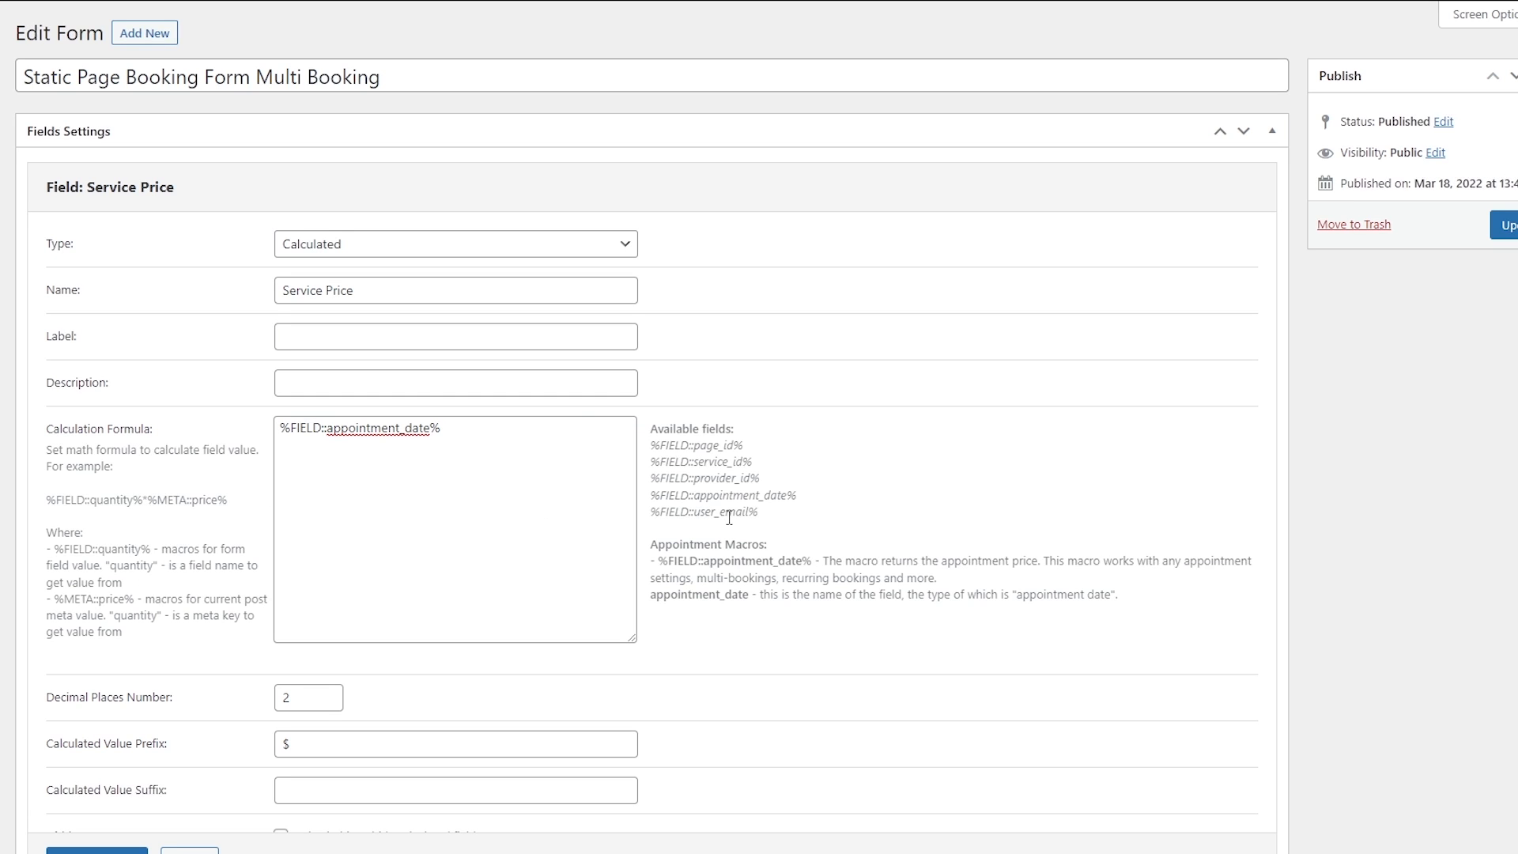
{"action": "left_click_drag", "start_coordinate": [812, 561], "coordinate": [661, 558]}
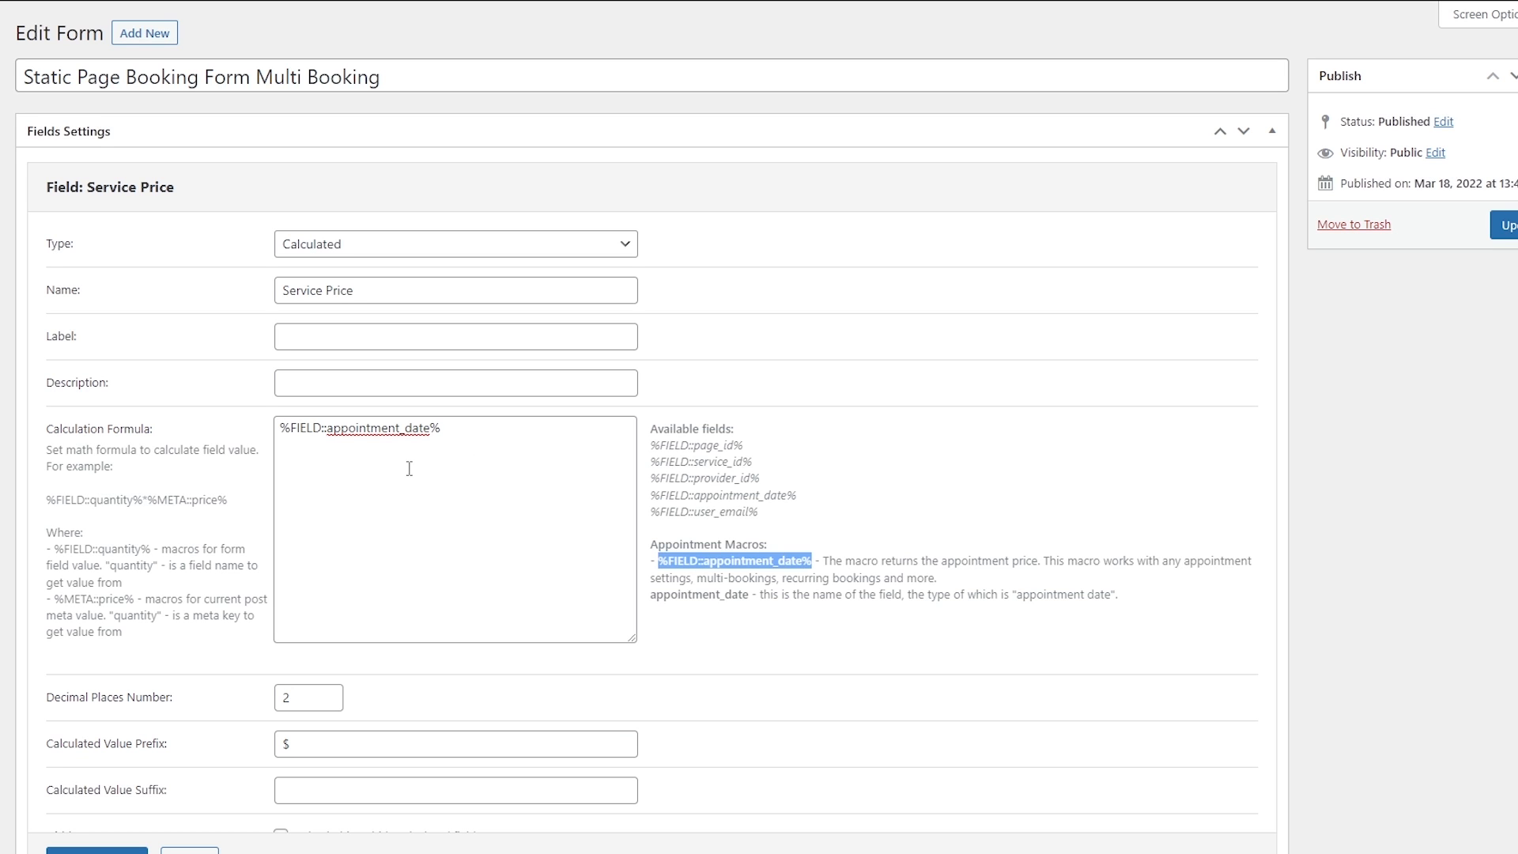
{"action": "left_click", "coordinate": [455, 465]}
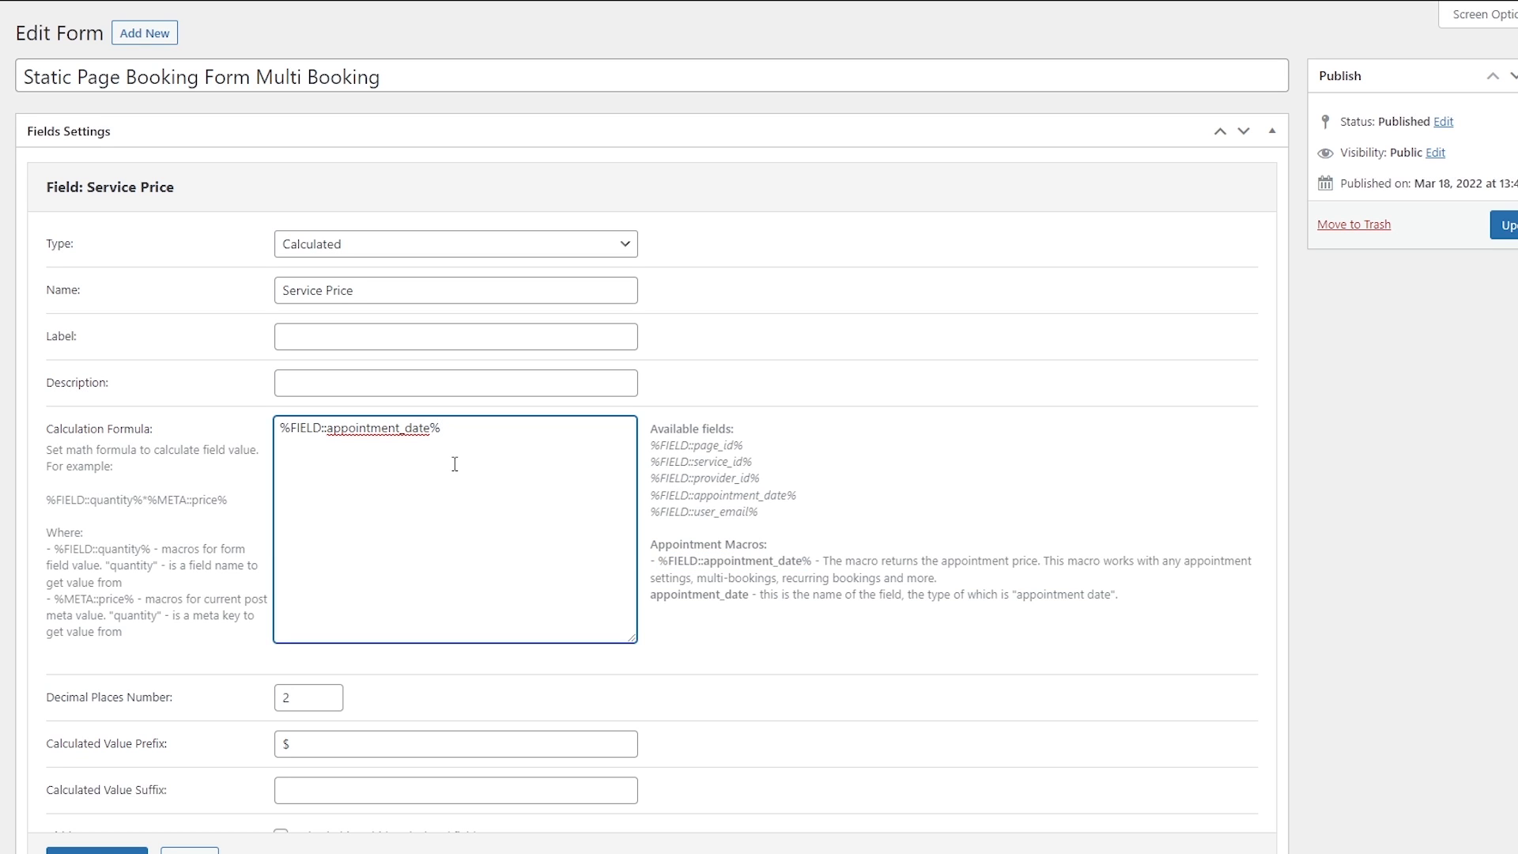
Keep the $ prefix on the Service Price value and apply the field changes.
{"action": "scroll", "coordinate": [554, 443], "scroll_direction": "down", "scroll_amount": 5}
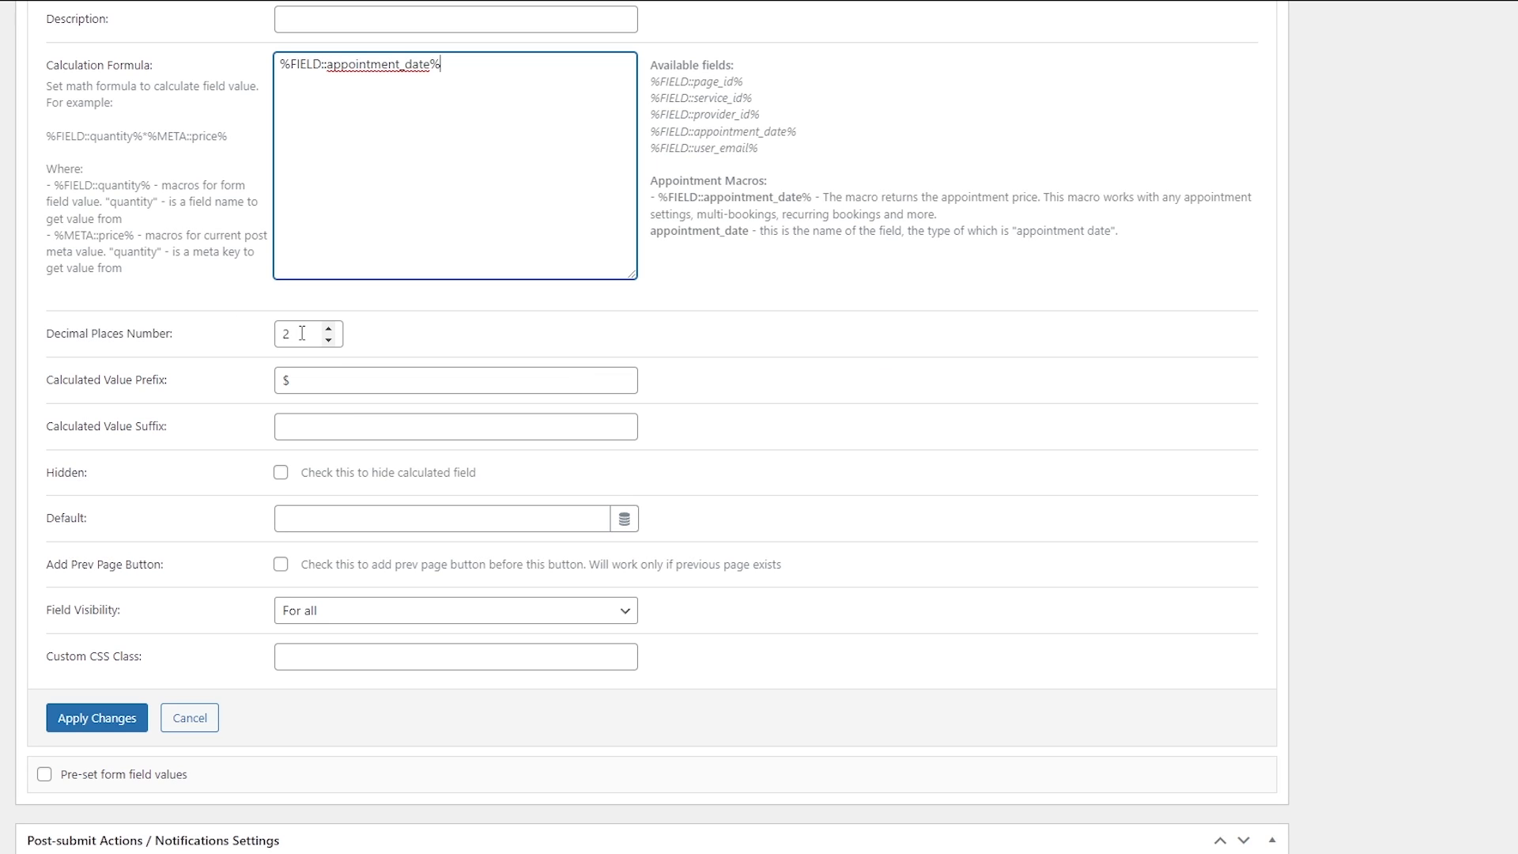
{"action": "left_click", "coordinate": [315, 381]}
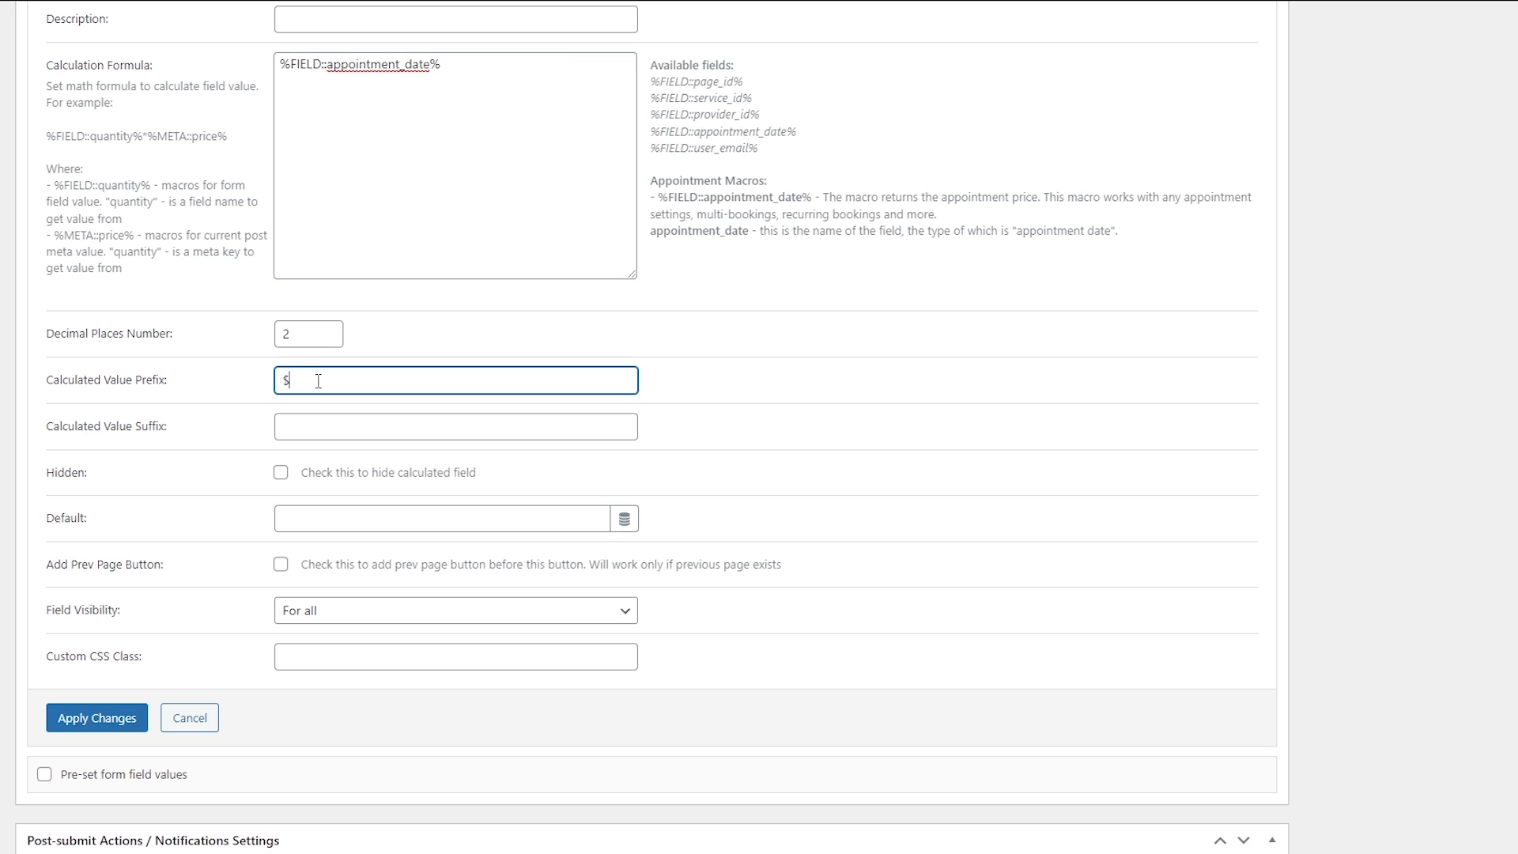
{"action": "left_click_drag", "start_coordinate": [317, 381], "coordinate": [264, 385]}
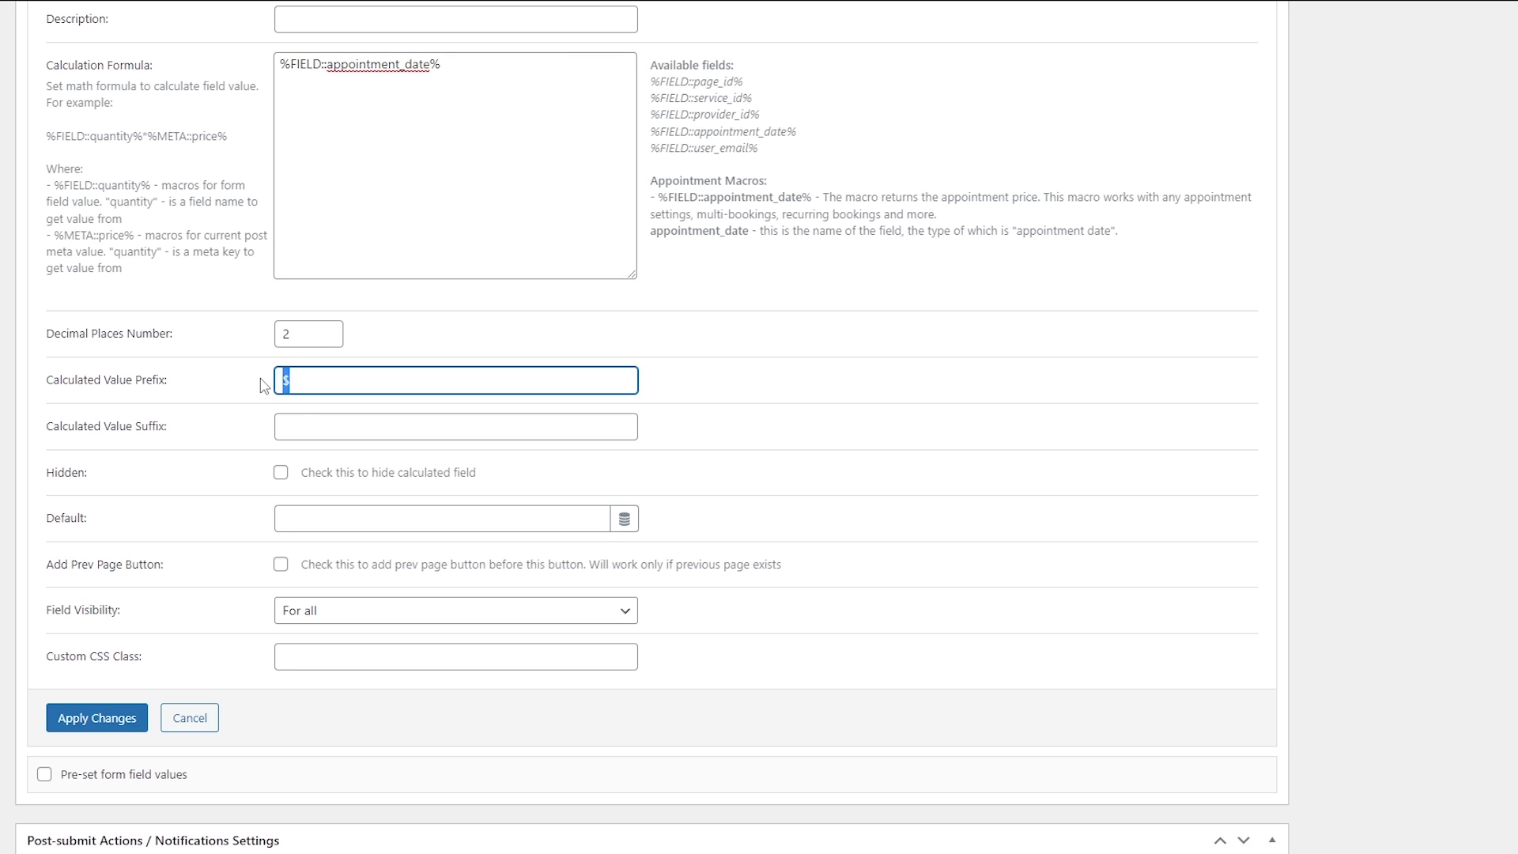
{"action": "left_click", "coordinate": [300, 380]}
{"action": "left_click_drag", "start_coordinate": [299, 381], "coordinate": [289, 381]}
{"action": "left_click", "coordinate": [98, 711]}
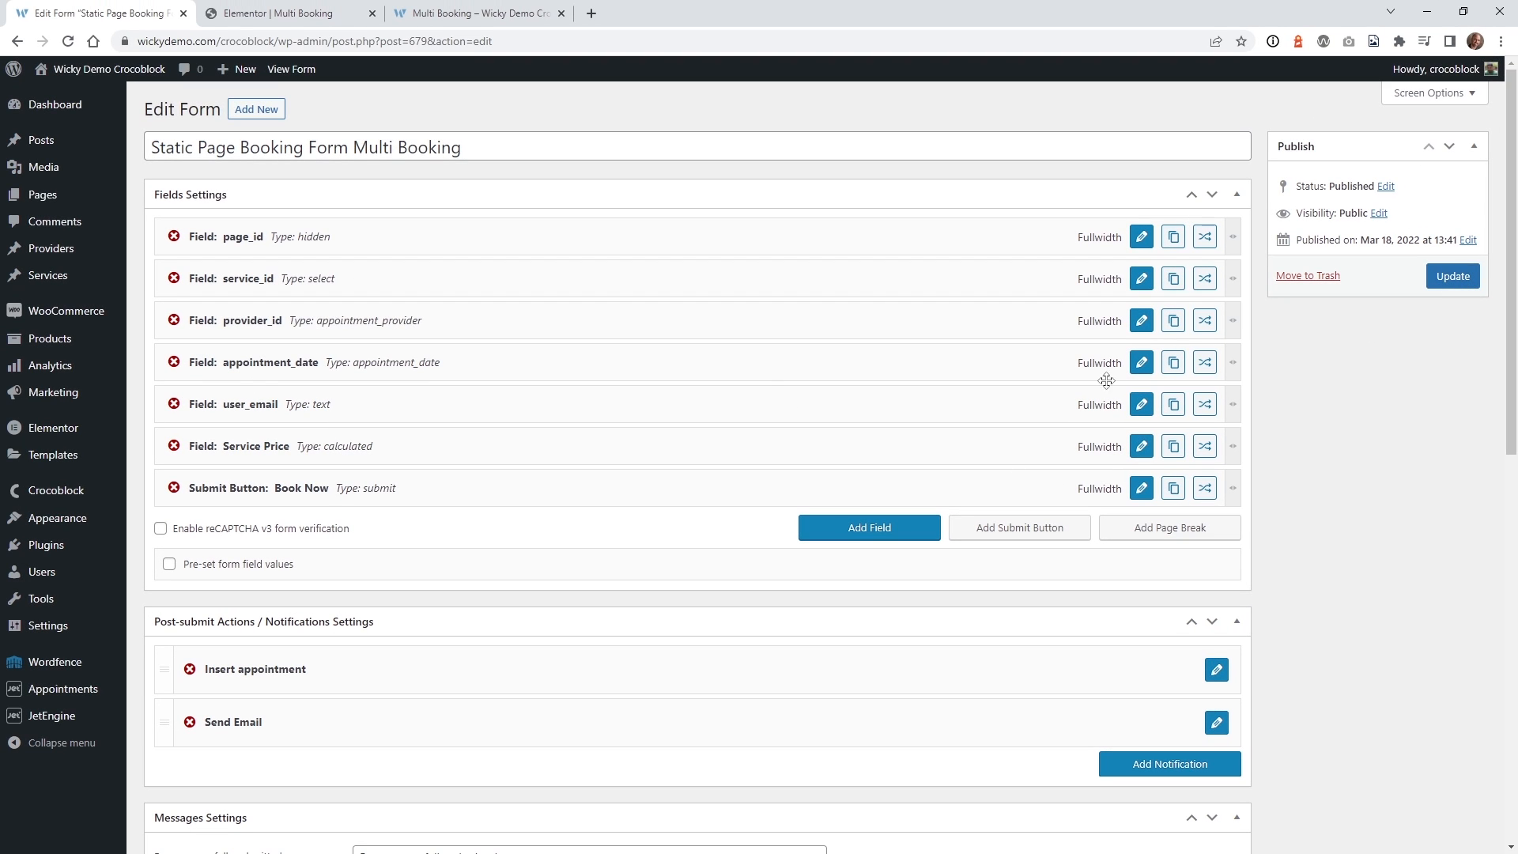
Save the Multi Booking form and reload the booking page, where the price still reads $0.00.
{"action": "left_click", "coordinate": [1463, 282]}
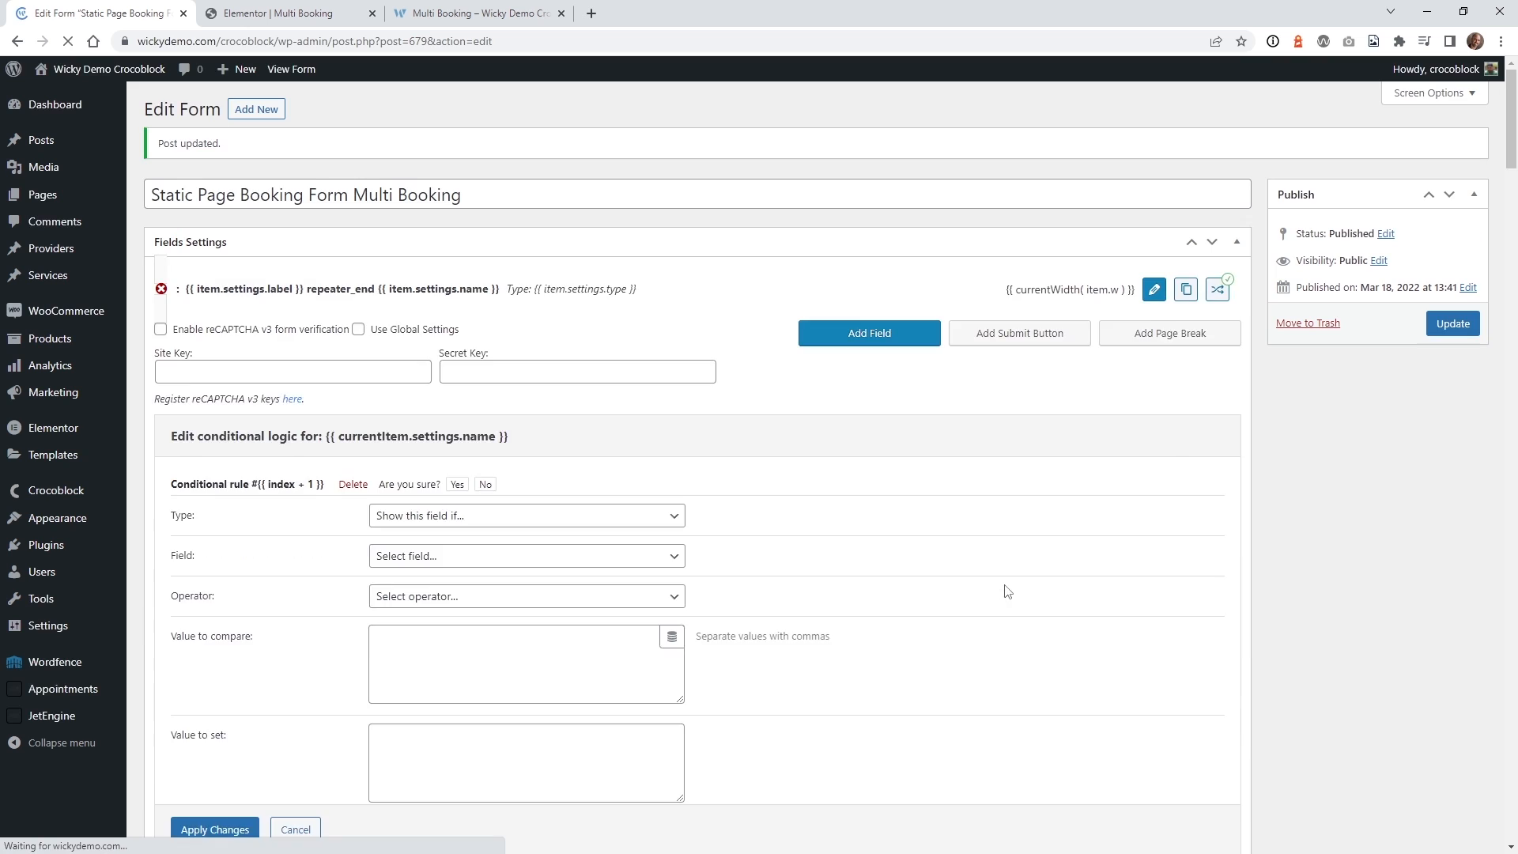
{"action": "left_click", "coordinate": [479, 13]}
{"action": "left_click", "coordinate": [68, 41]}
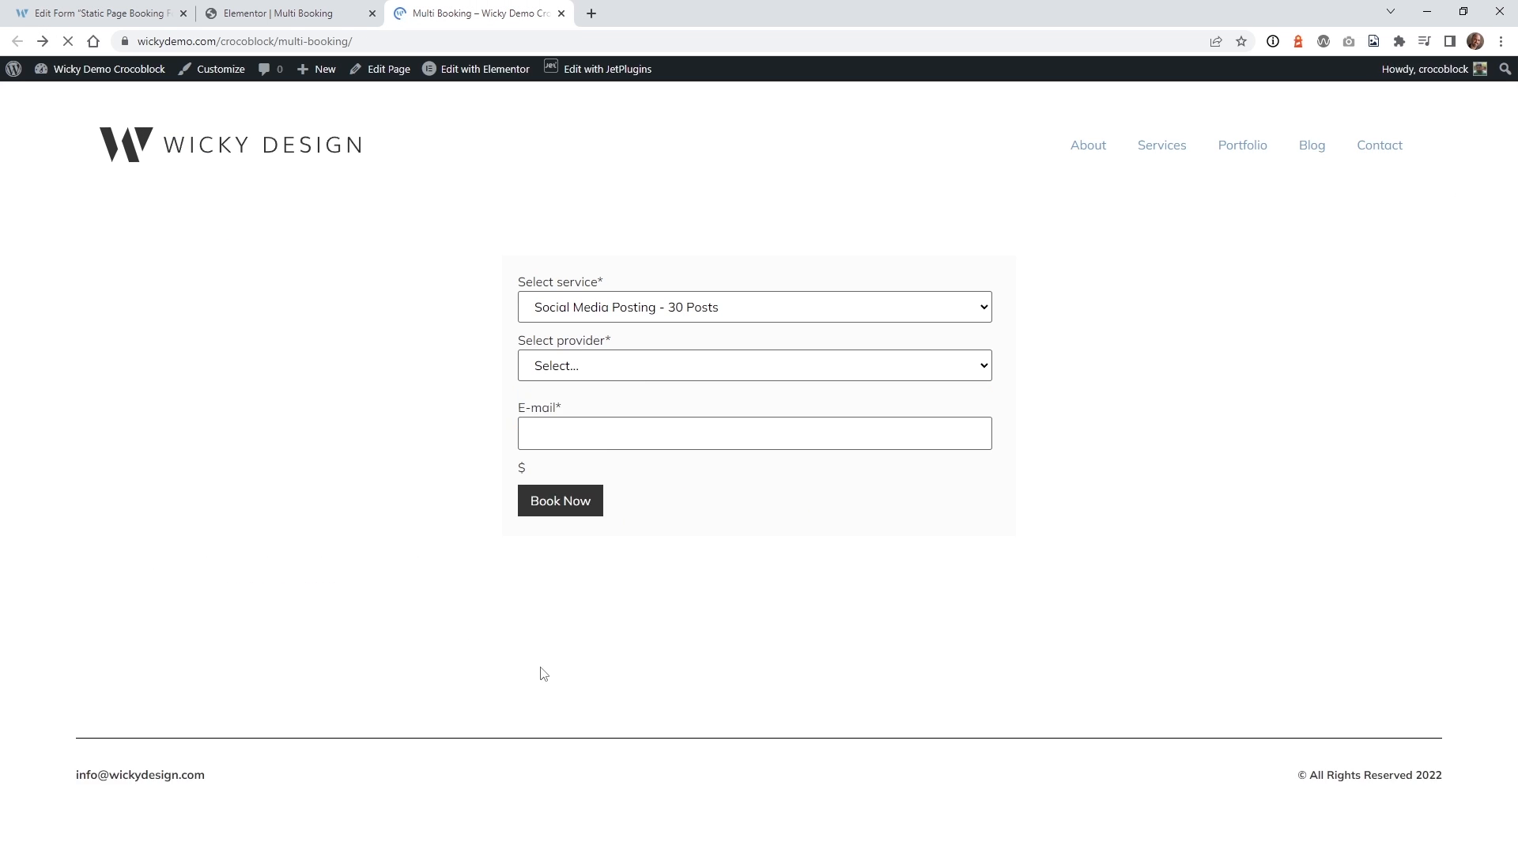
{"action": "left_click_drag", "start_coordinate": [549, 663], "coordinate": [506, 659]}
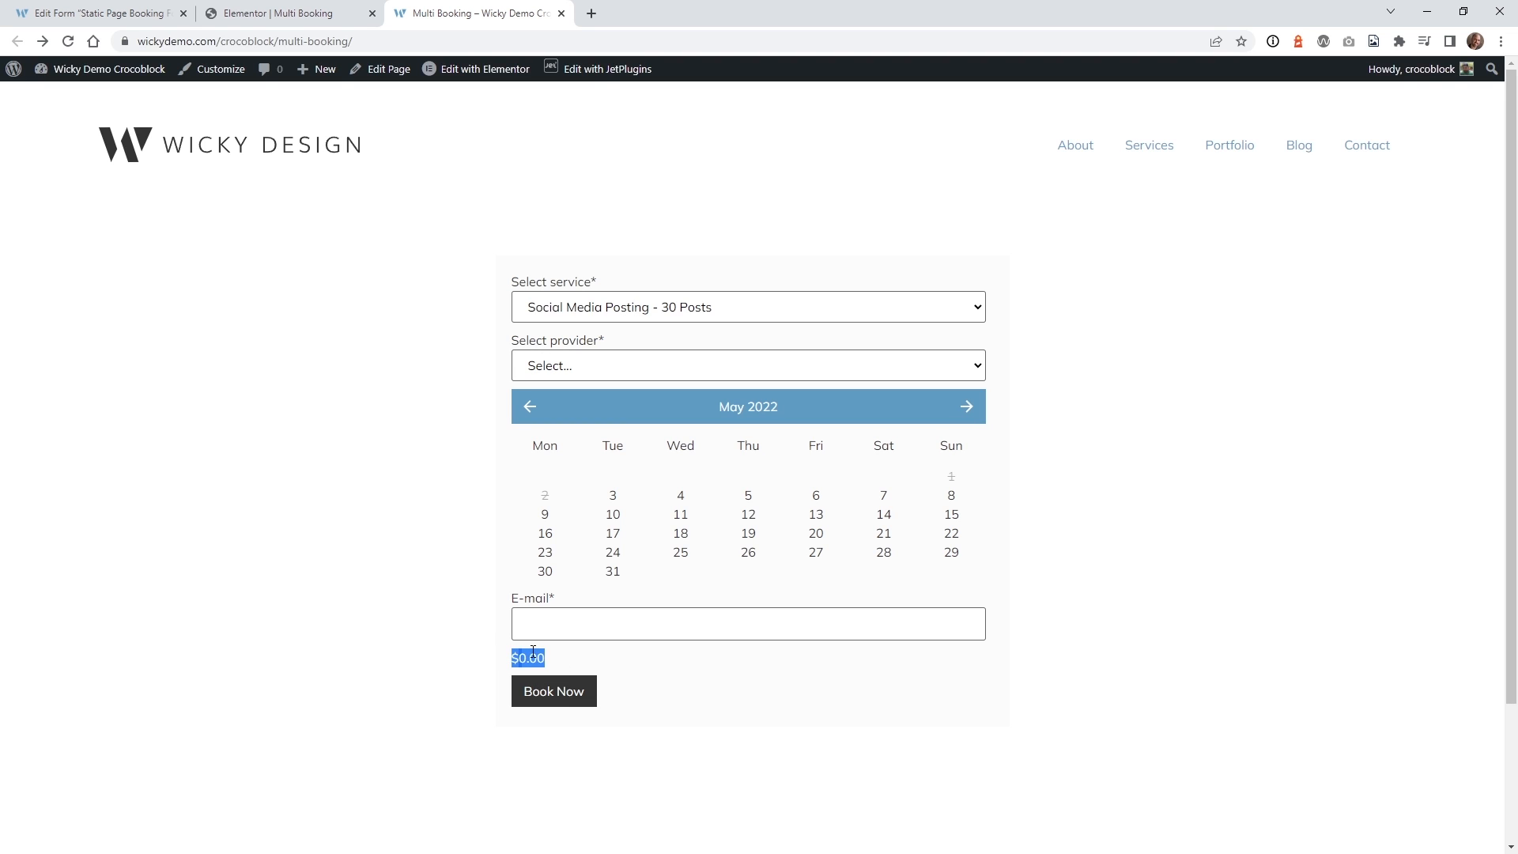
{"action": "left_click", "coordinate": [297, 11]}
{"action": "left_click", "coordinate": [431, 9]}
{"action": "left_click", "coordinate": [106, 8]}
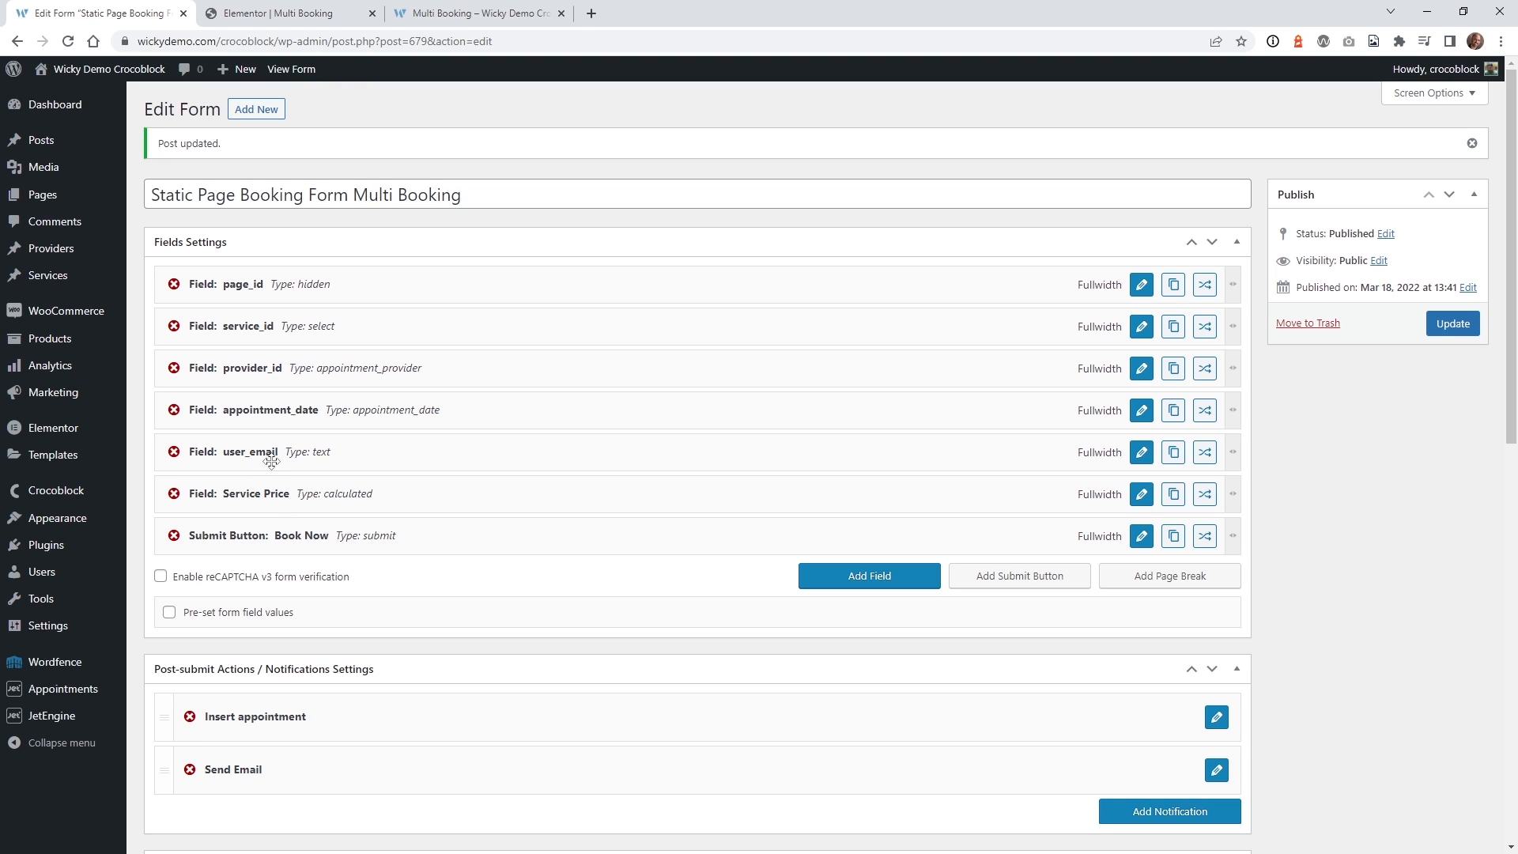
Move Service Price above appointment_date, save the form, and reload the booking page.
{"action": "left_click_drag", "start_coordinate": [248, 497], "coordinate": [242, 412]}
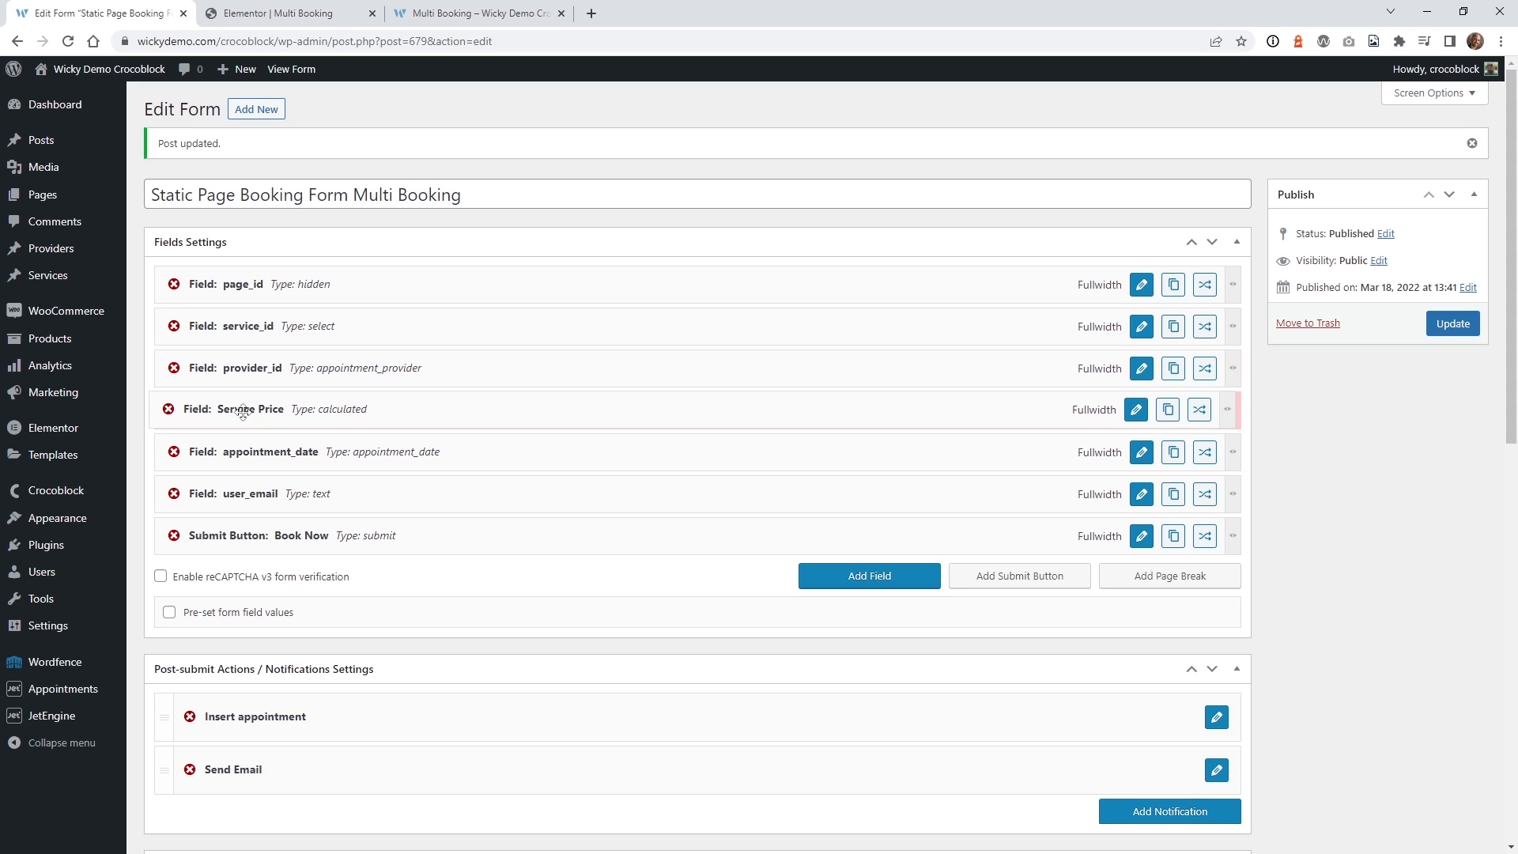
{"action": "left_click", "coordinate": [1459, 323]}
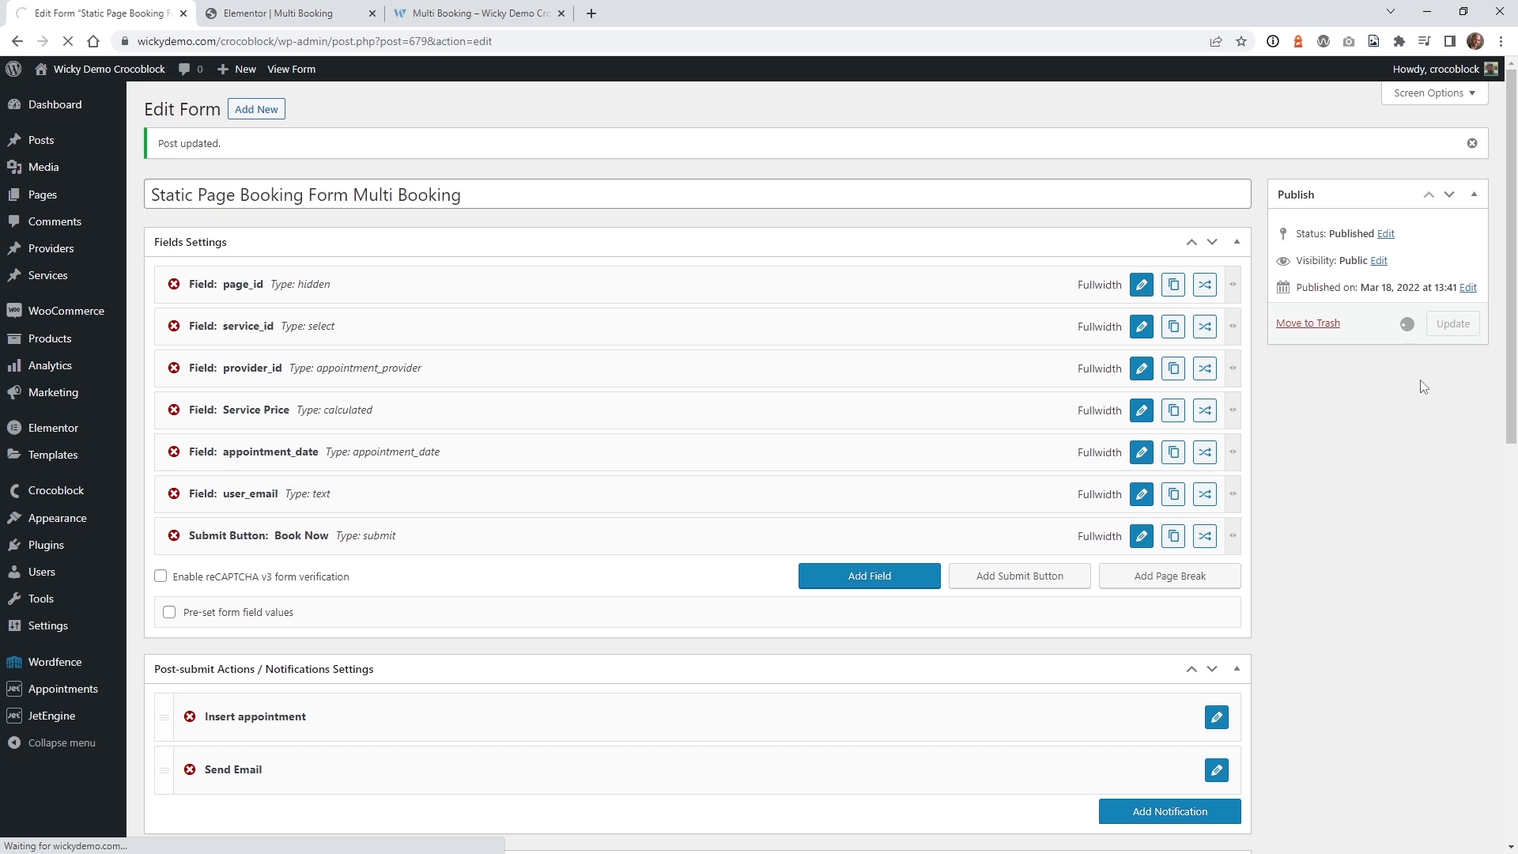
{"action": "left_click", "coordinate": [475, 14]}
{"action": "left_click", "coordinate": [68, 41]}
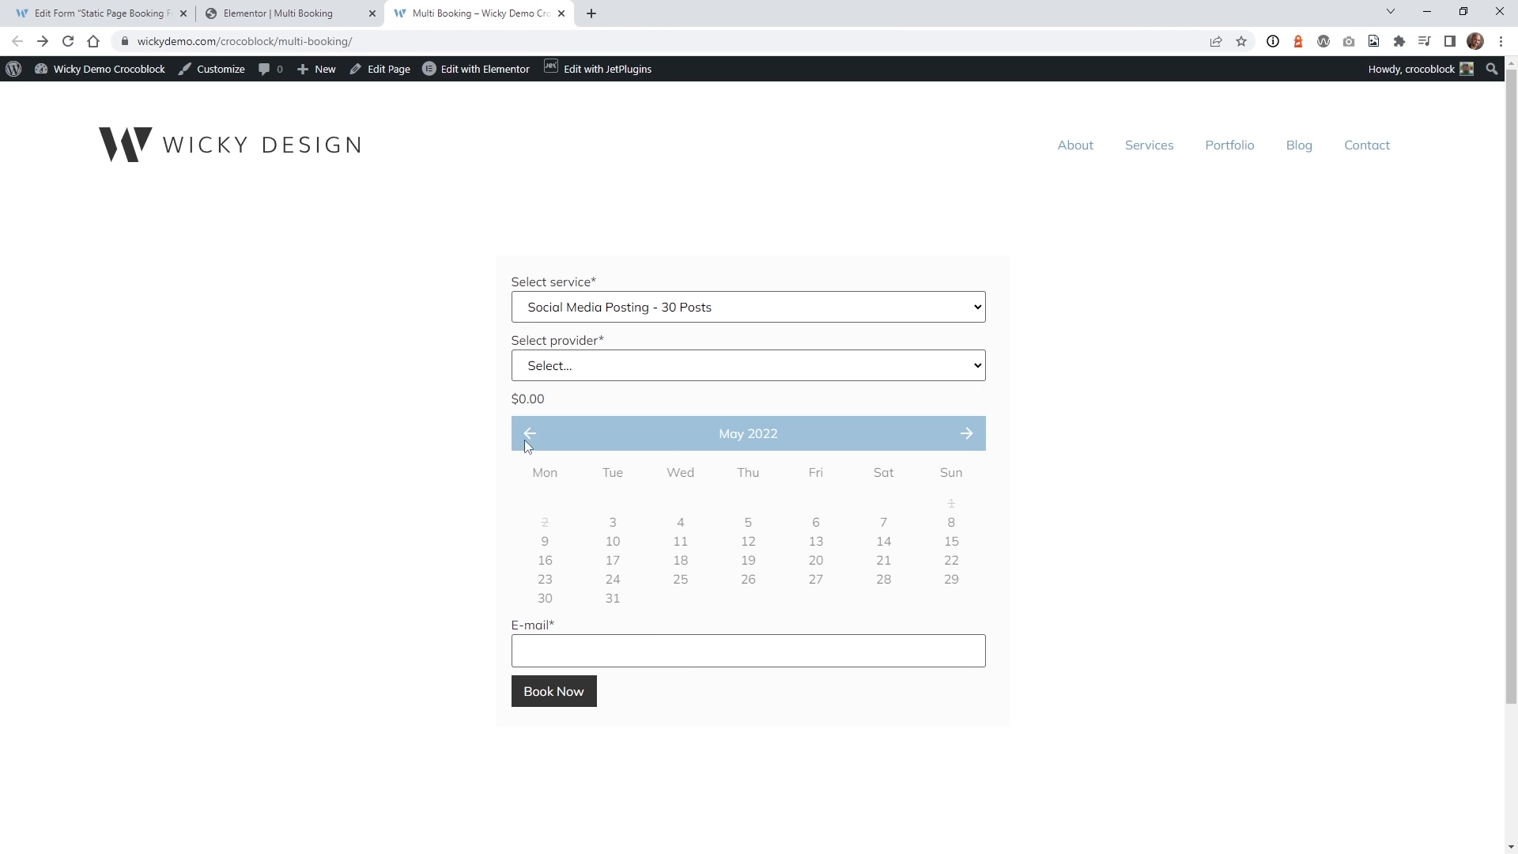
{"action": "left_click_drag", "start_coordinate": [552, 403], "coordinate": [505, 398]}
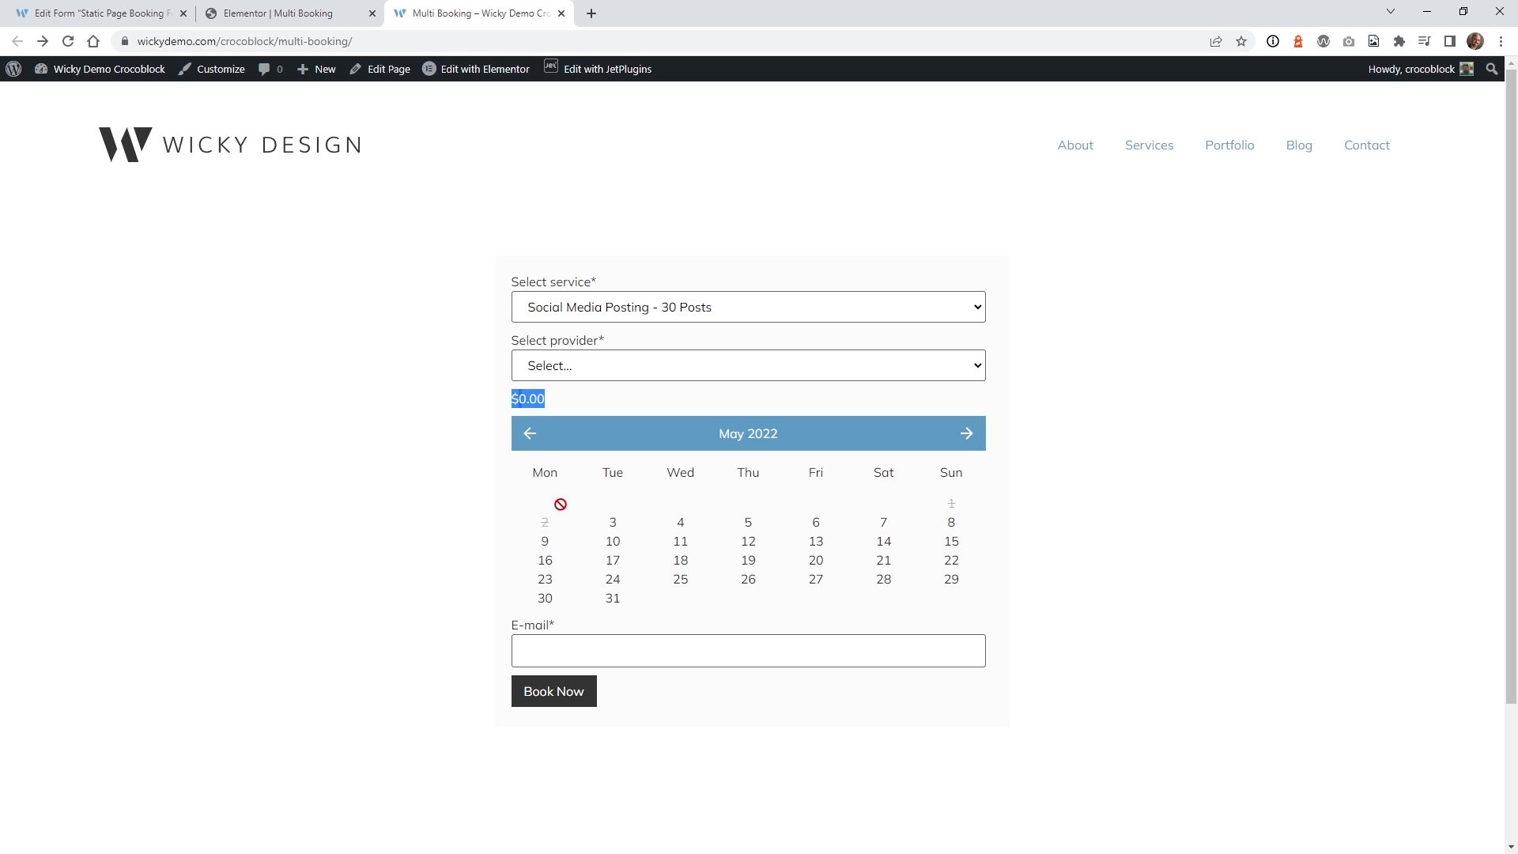
Pick provider Mark, May 4 and the 8:30–9:00 am slot to see the $500.00 price.
{"action": "left_click", "coordinate": [617, 366]}
{"action": "left_click", "coordinate": [604, 403]}
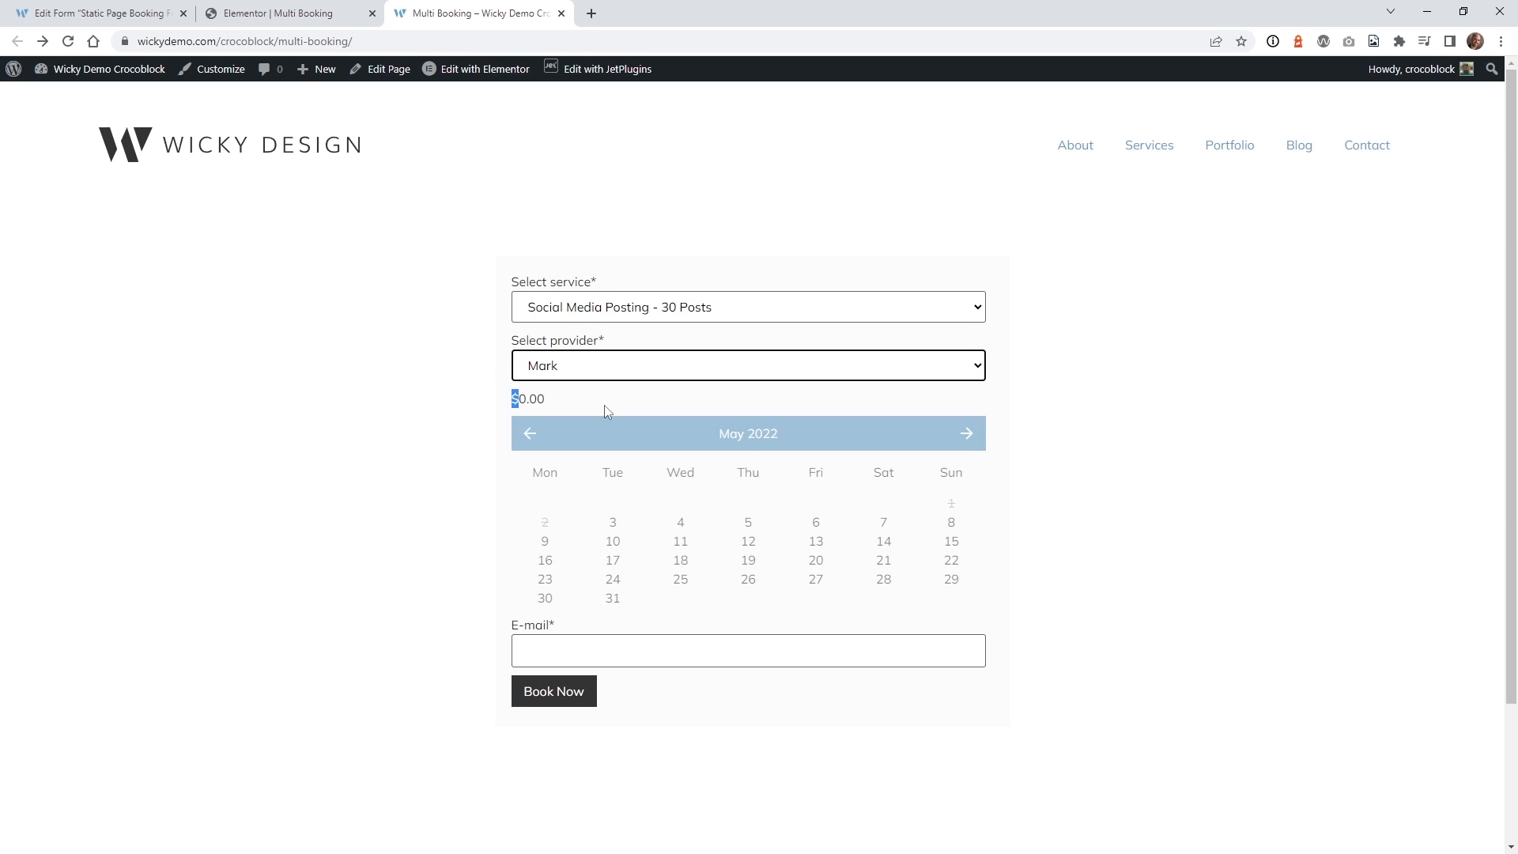
{"action": "left_click", "coordinate": [679, 528]}
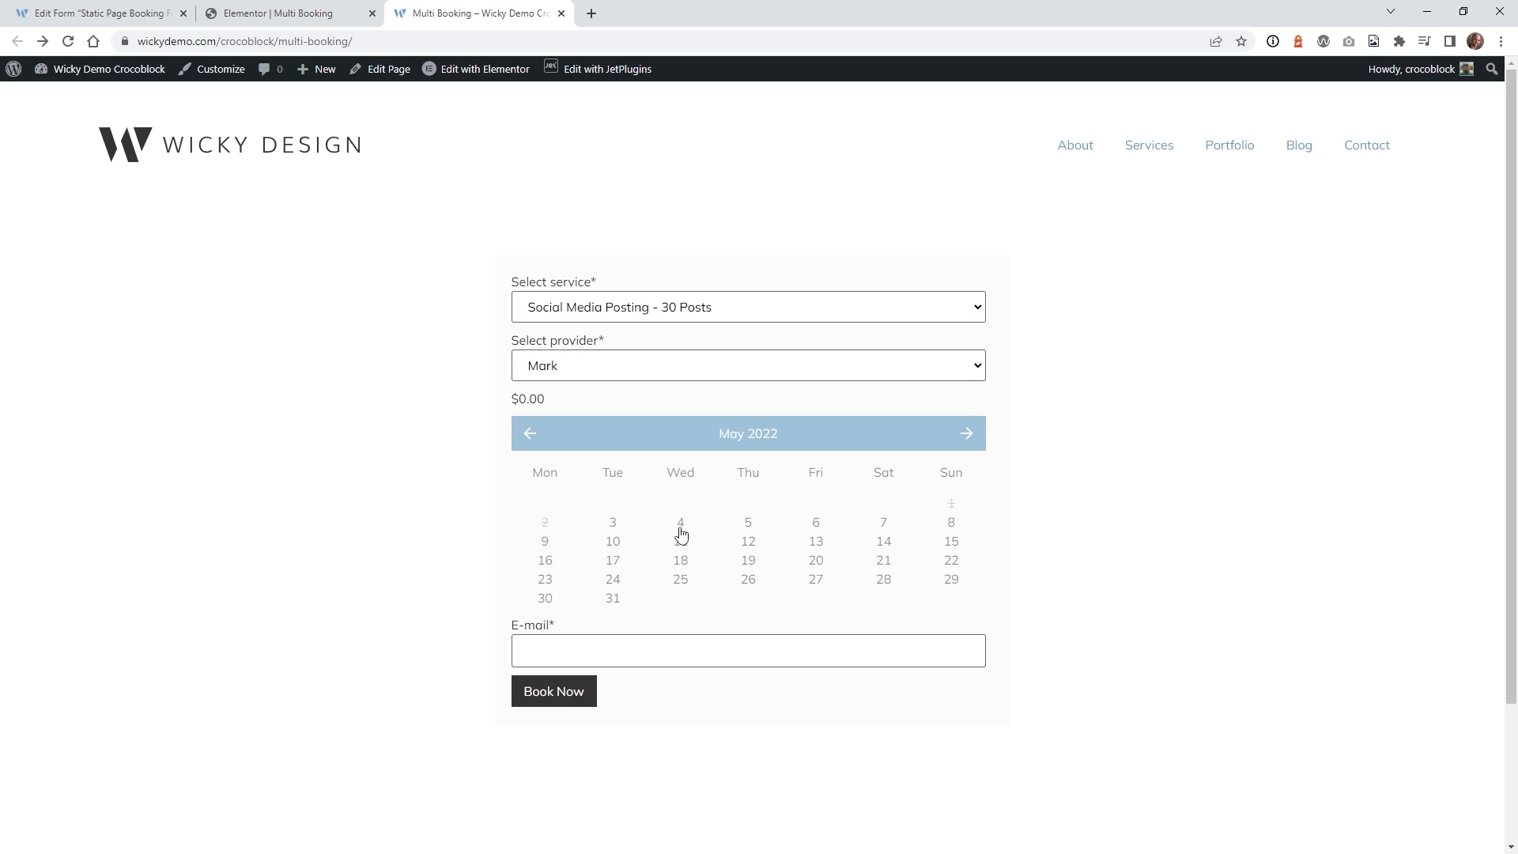
{"action": "left_click", "coordinate": [682, 585]}
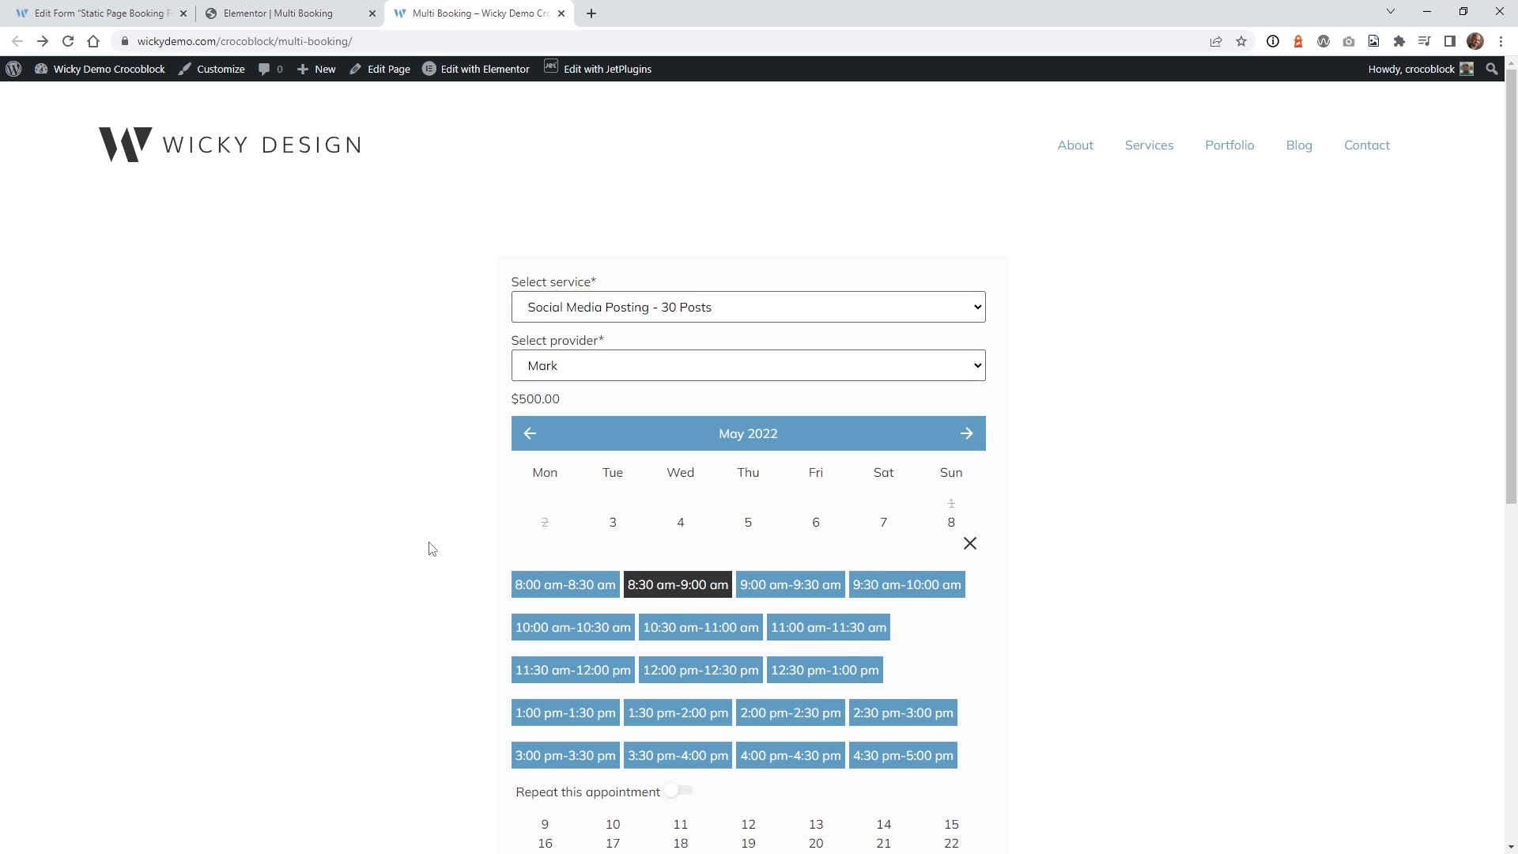
{"action": "scroll", "coordinate": [477, 438], "scroll_direction": "down", "scroll_amount": 2}
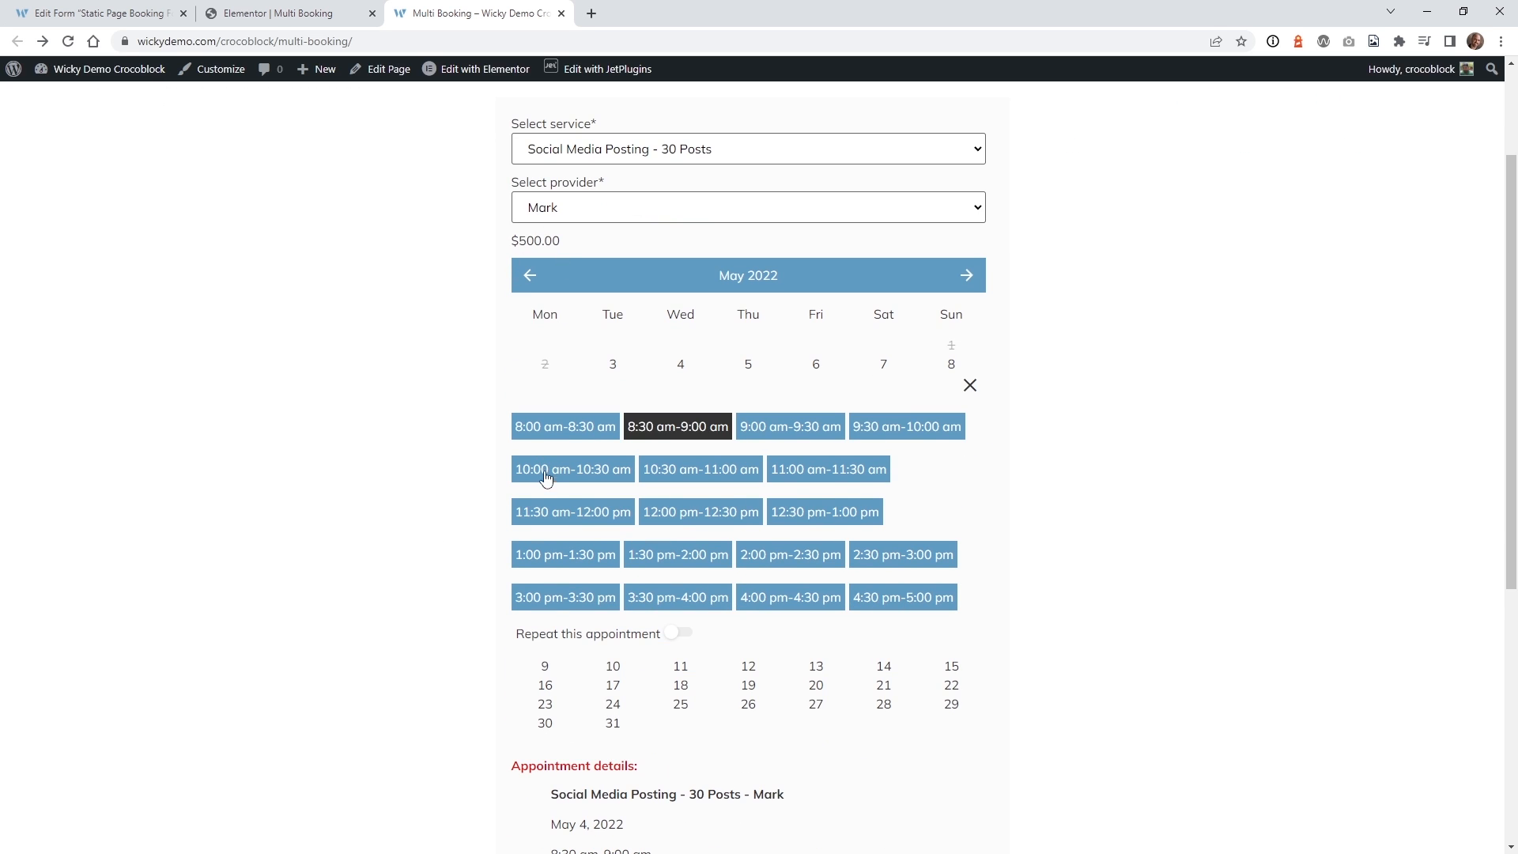
{"action": "scroll", "coordinate": [538, 447], "scroll_direction": "down", "scroll_amount": 2}
{"action": "key", "text": "ctrl+1"}
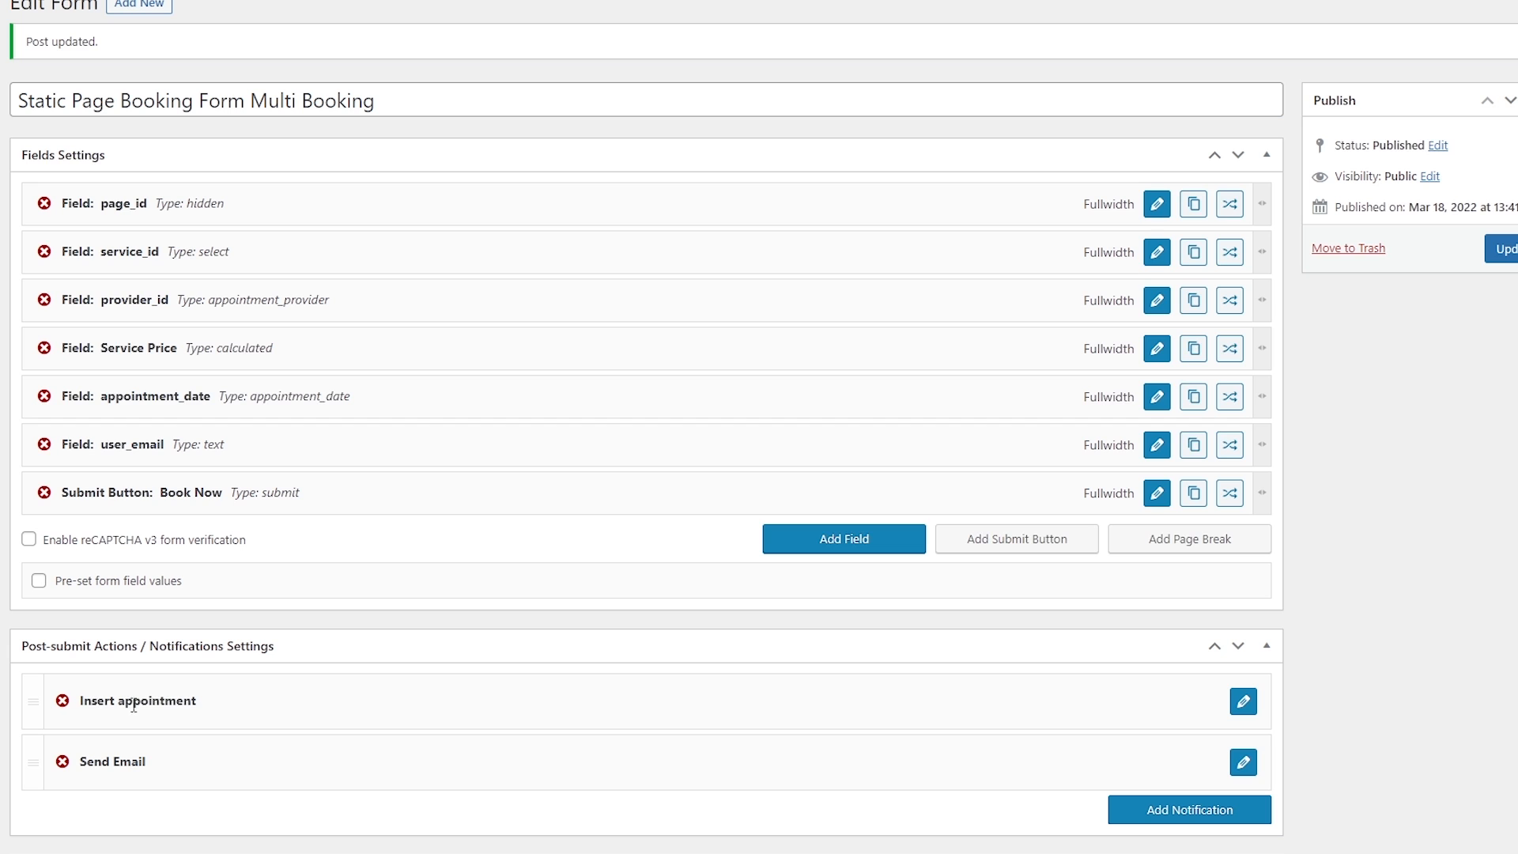
Expand the Insert appointment action and confirm its WooCommerce Price field stays Service Price.
{"action": "scroll", "coordinate": [287, 651], "scroll_direction": "down", "scroll_amount": 5}
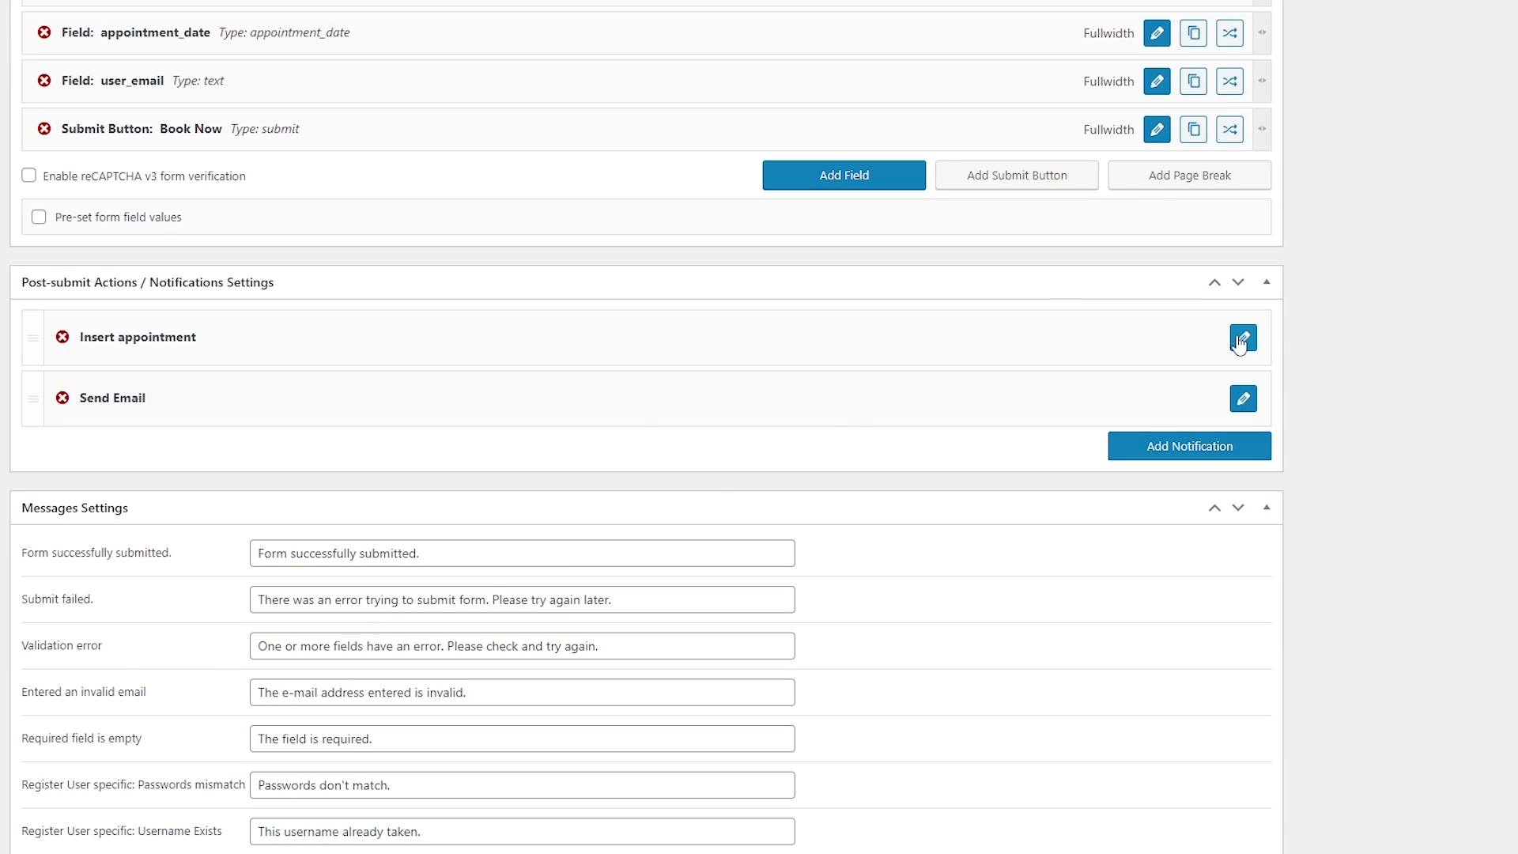
{"action": "left_click", "coordinate": [1243, 339]}
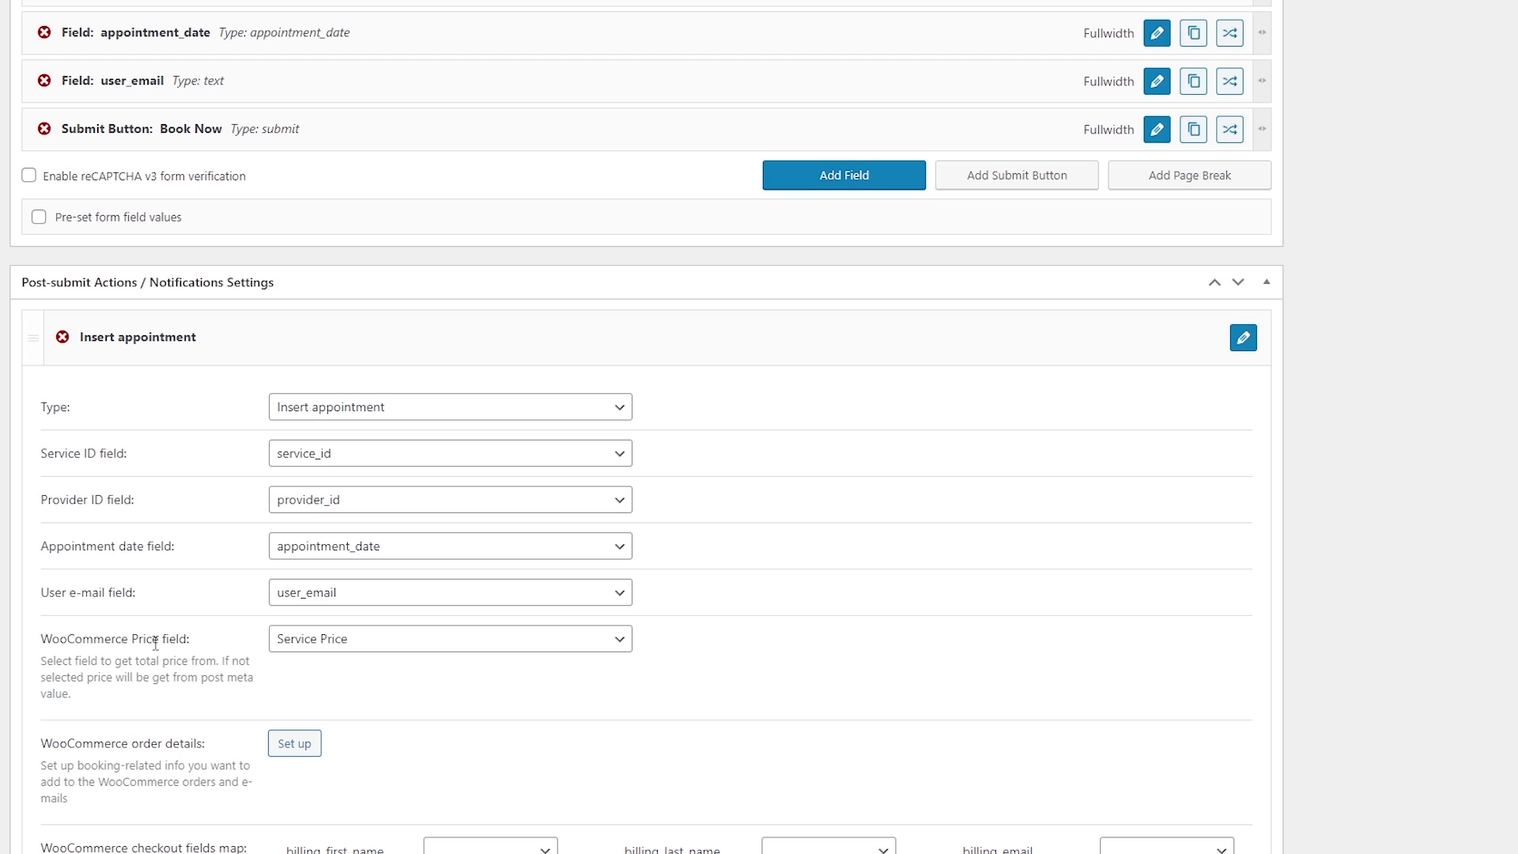
{"action": "left_click", "coordinate": [304, 642]}
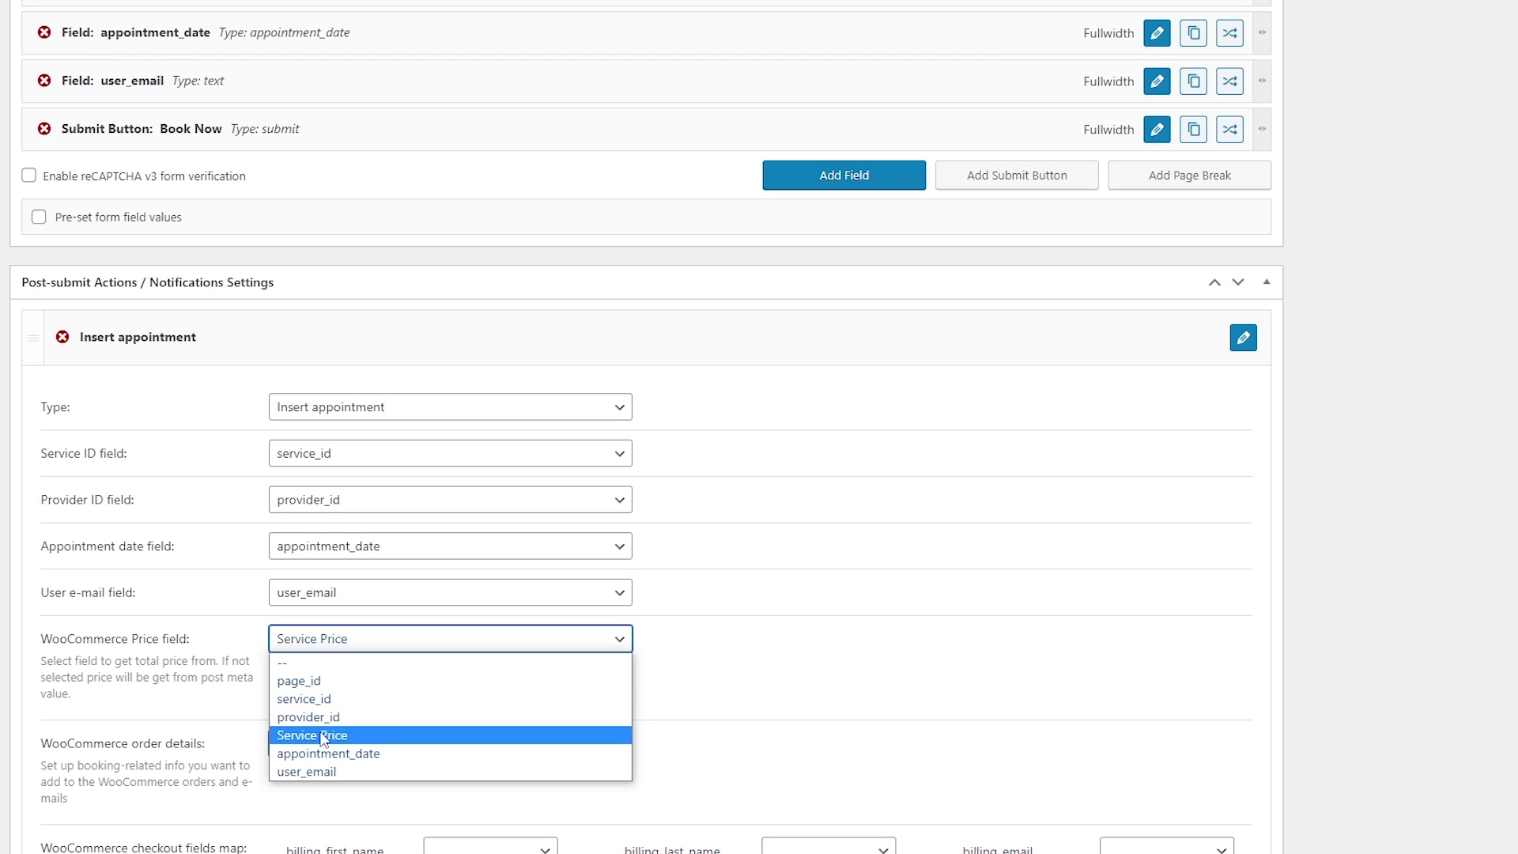
{"action": "left_click", "coordinate": [776, 704]}
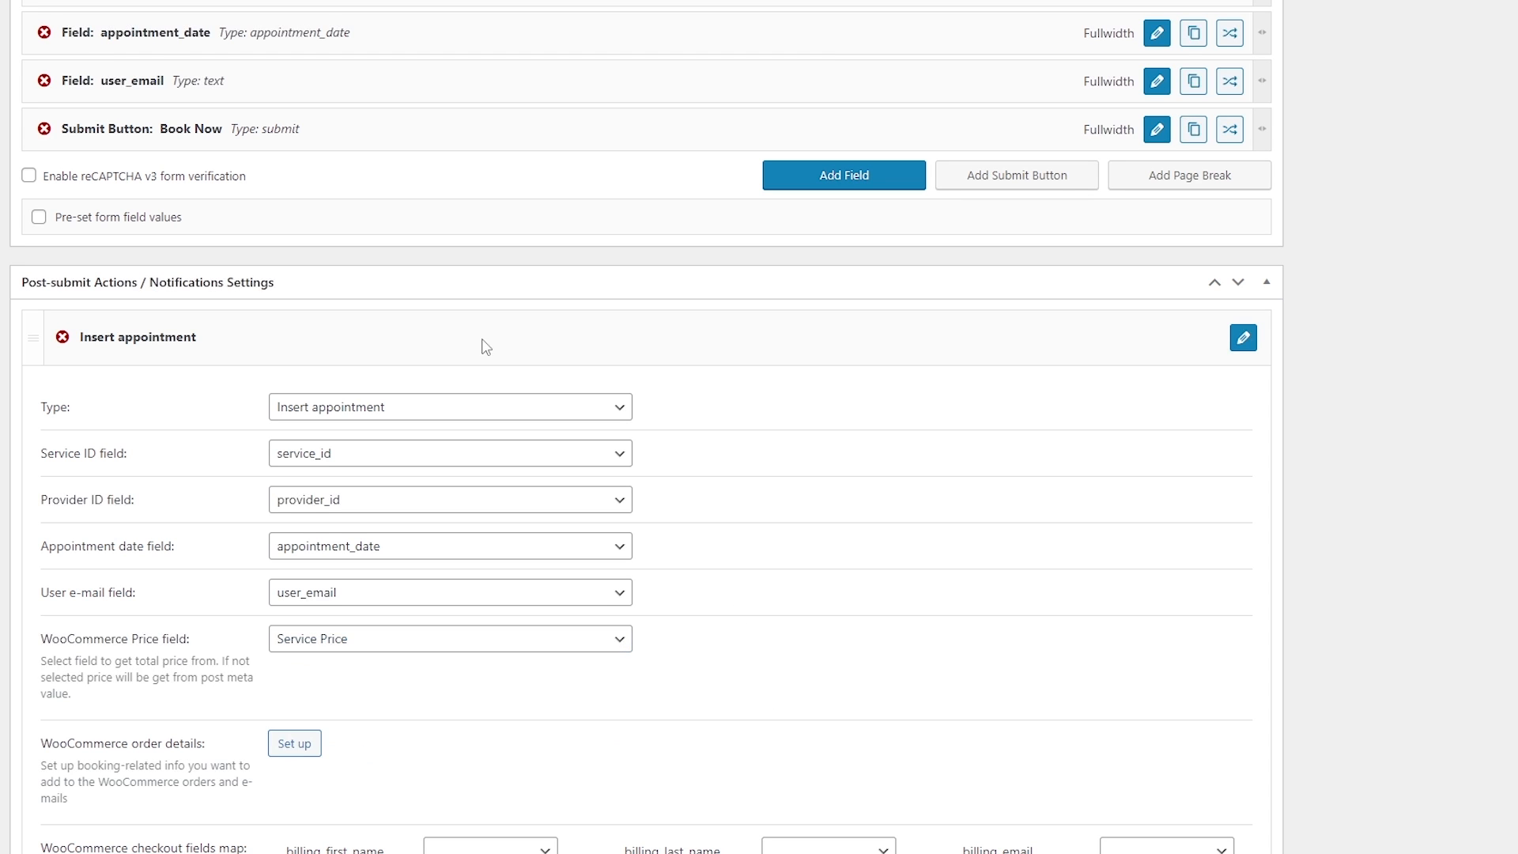
{"action": "scroll", "coordinate": [495, 352], "scroll_direction": "up", "scroll_amount": 5}
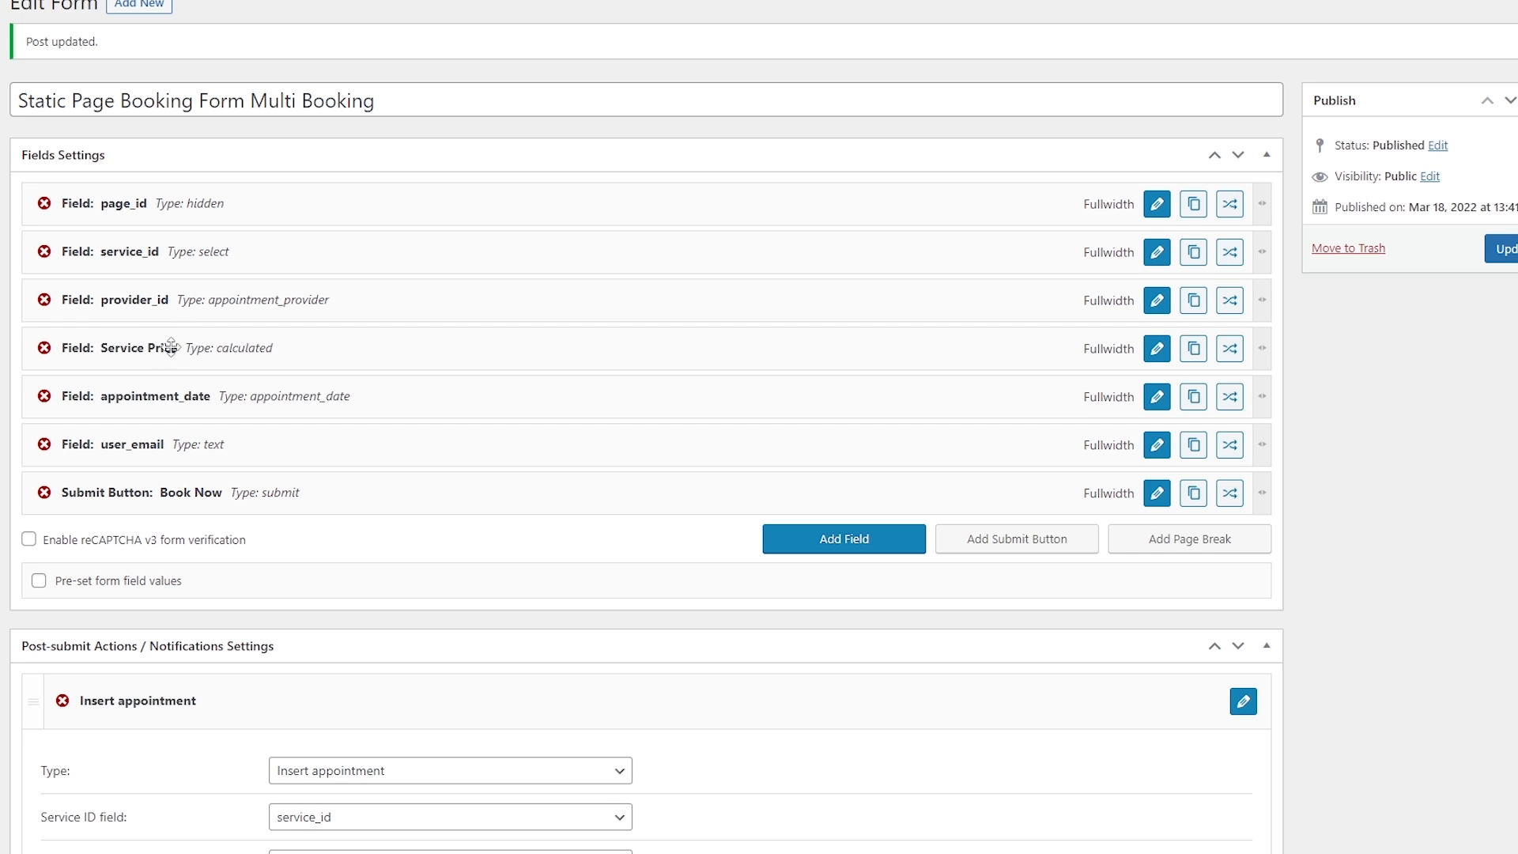
{"action": "scroll", "coordinate": [249, 349], "scroll_direction": "down", "scroll_amount": 7}
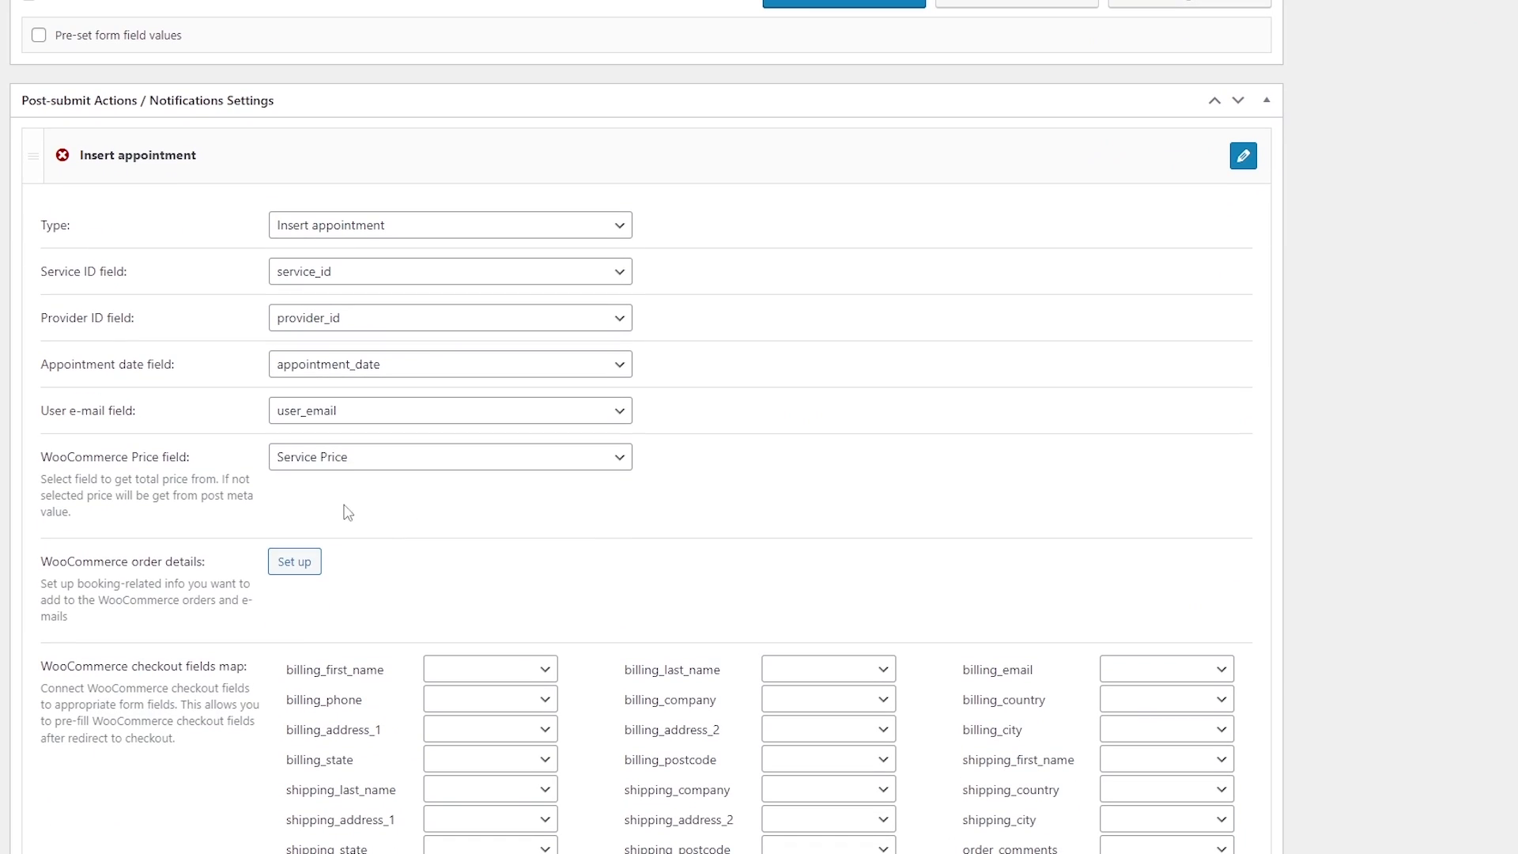
{"action": "left_click", "coordinate": [310, 465]}
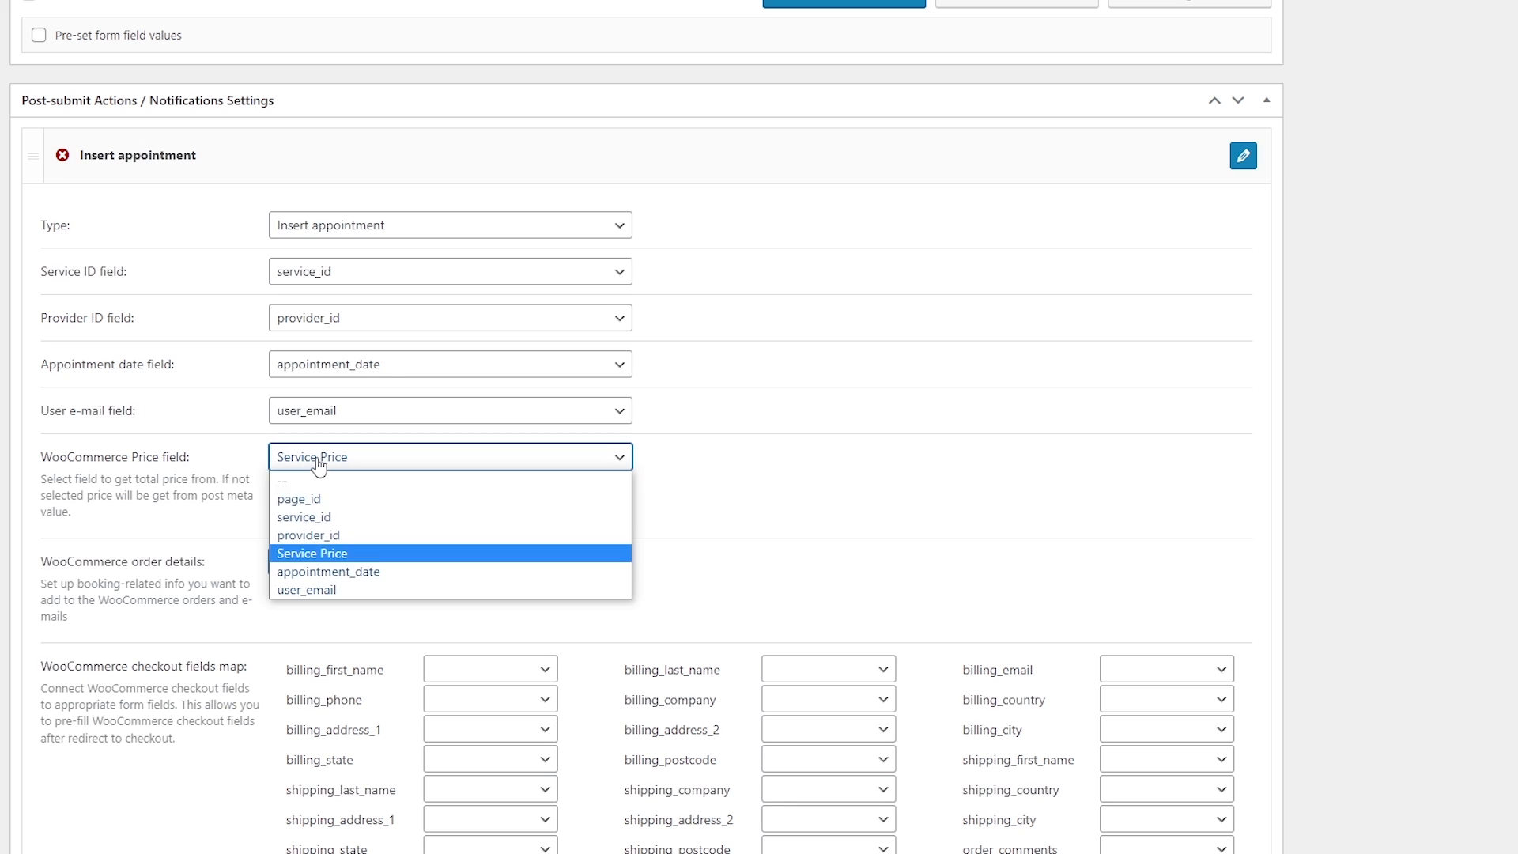
{"action": "left_click", "coordinate": [308, 560]}
{"action": "left_click", "coordinate": [435, 465]}
{"action": "left_click", "coordinate": [767, 487]}
{"action": "scroll", "coordinate": [767, 487], "scroll_direction": "down", "scroll_amount": 2}
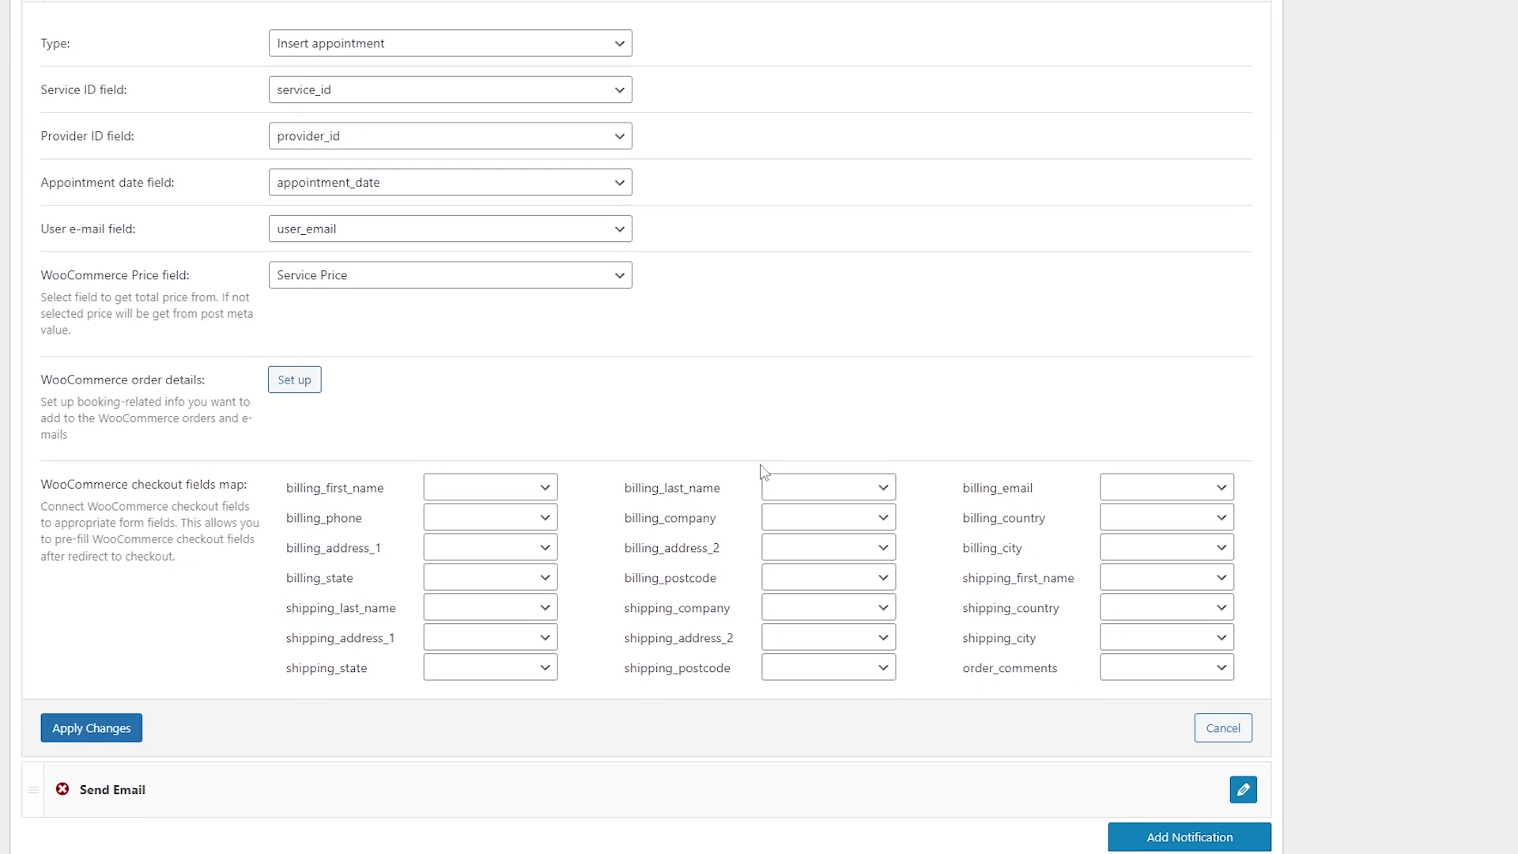
Open the WooCommerce order details setup, check the Full date and time item type, and open Formatting docs.
{"action": "left_click", "coordinate": [291, 396]}
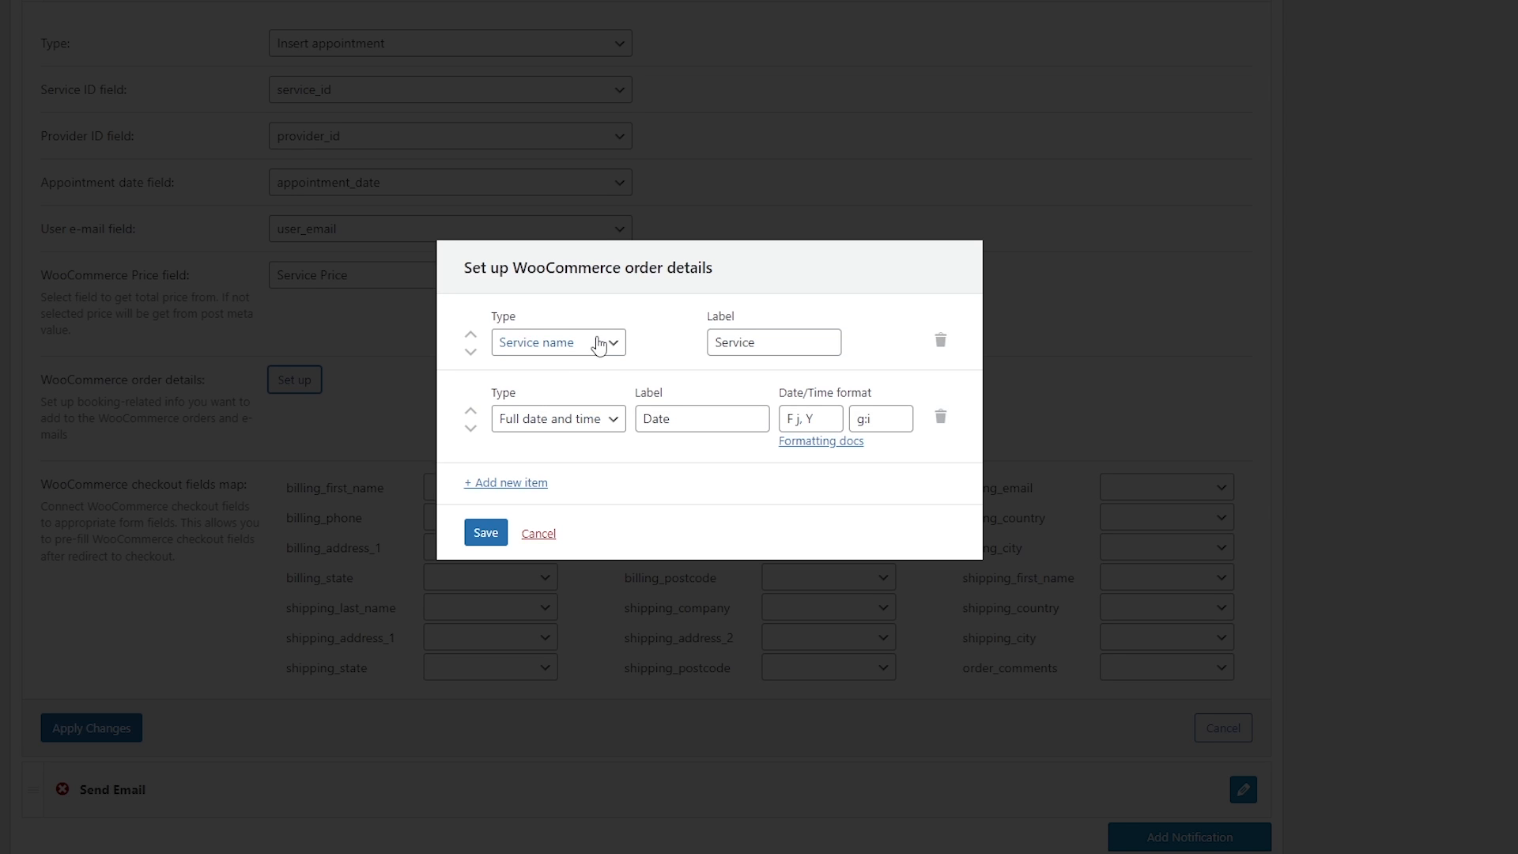
{"action": "left_click", "coordinate": [583, 425]}
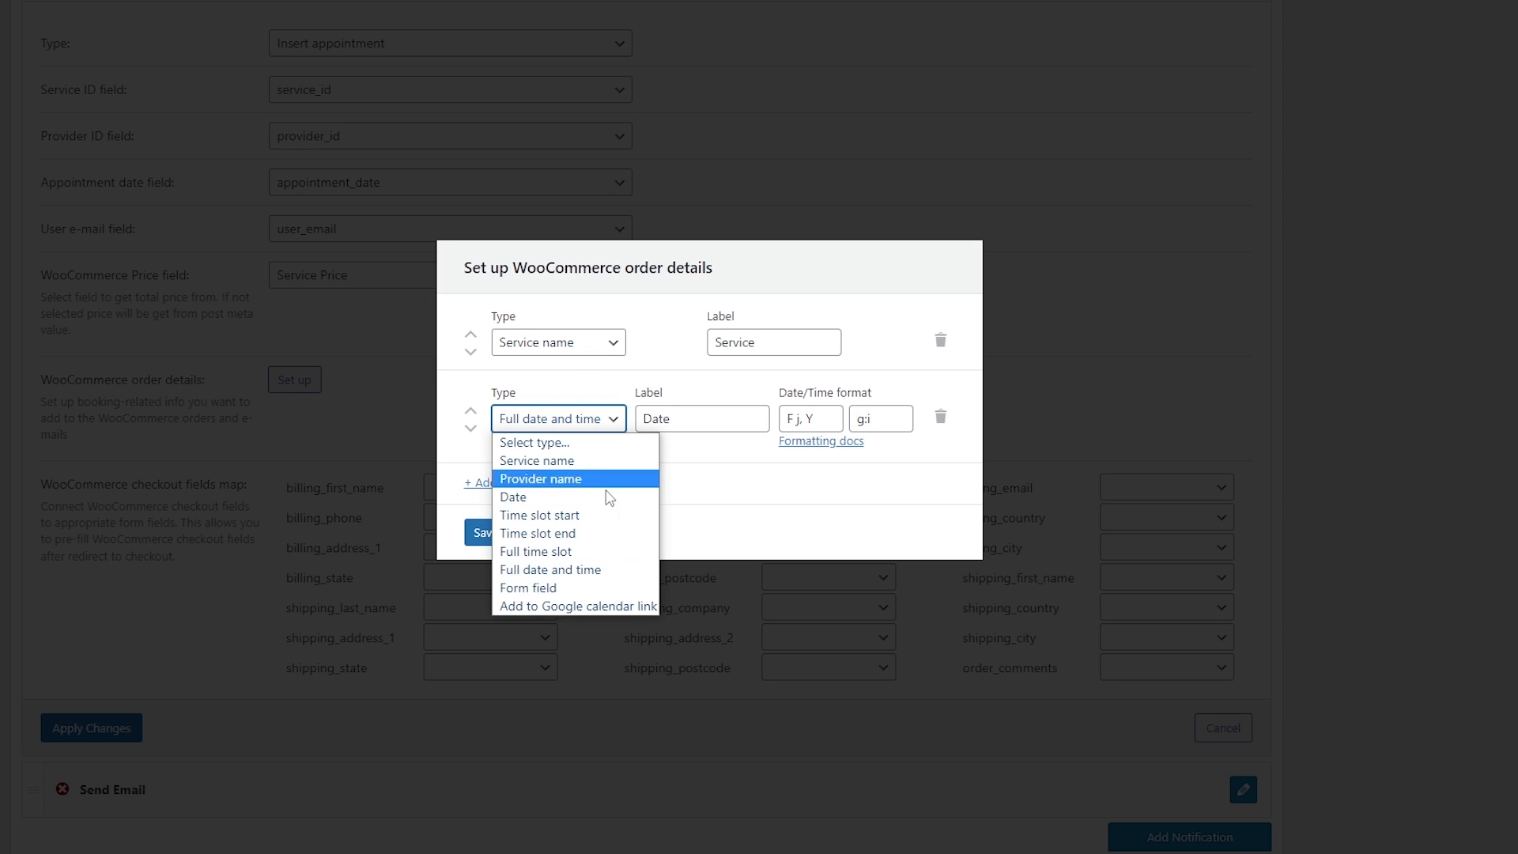
{"action": "left_click", "coordinate": [727, 467]}
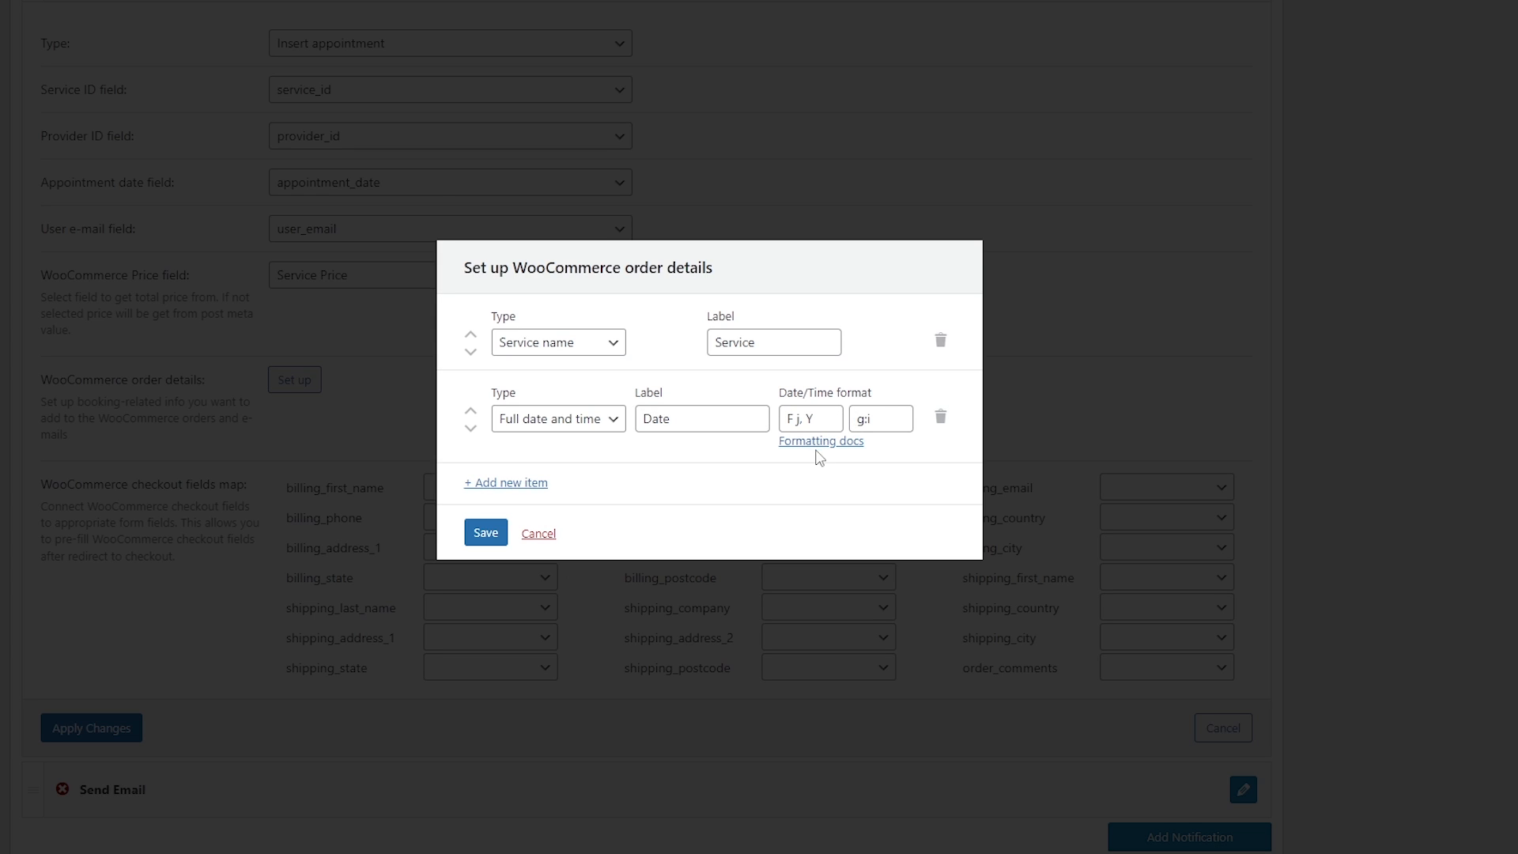
{"action": "left_click", "coordinate": [820, 447]}
Scroll the WordPress.org date and time format table, then close the docs tab.
{"action": "scroll", "coordinate": [625, 284], "scroll_direction": "down", "scroll_amount": 3}
{"action": "scroll", "coordinate": [624, 285], "scroll_direction": "down", "scroll_amount": 6}
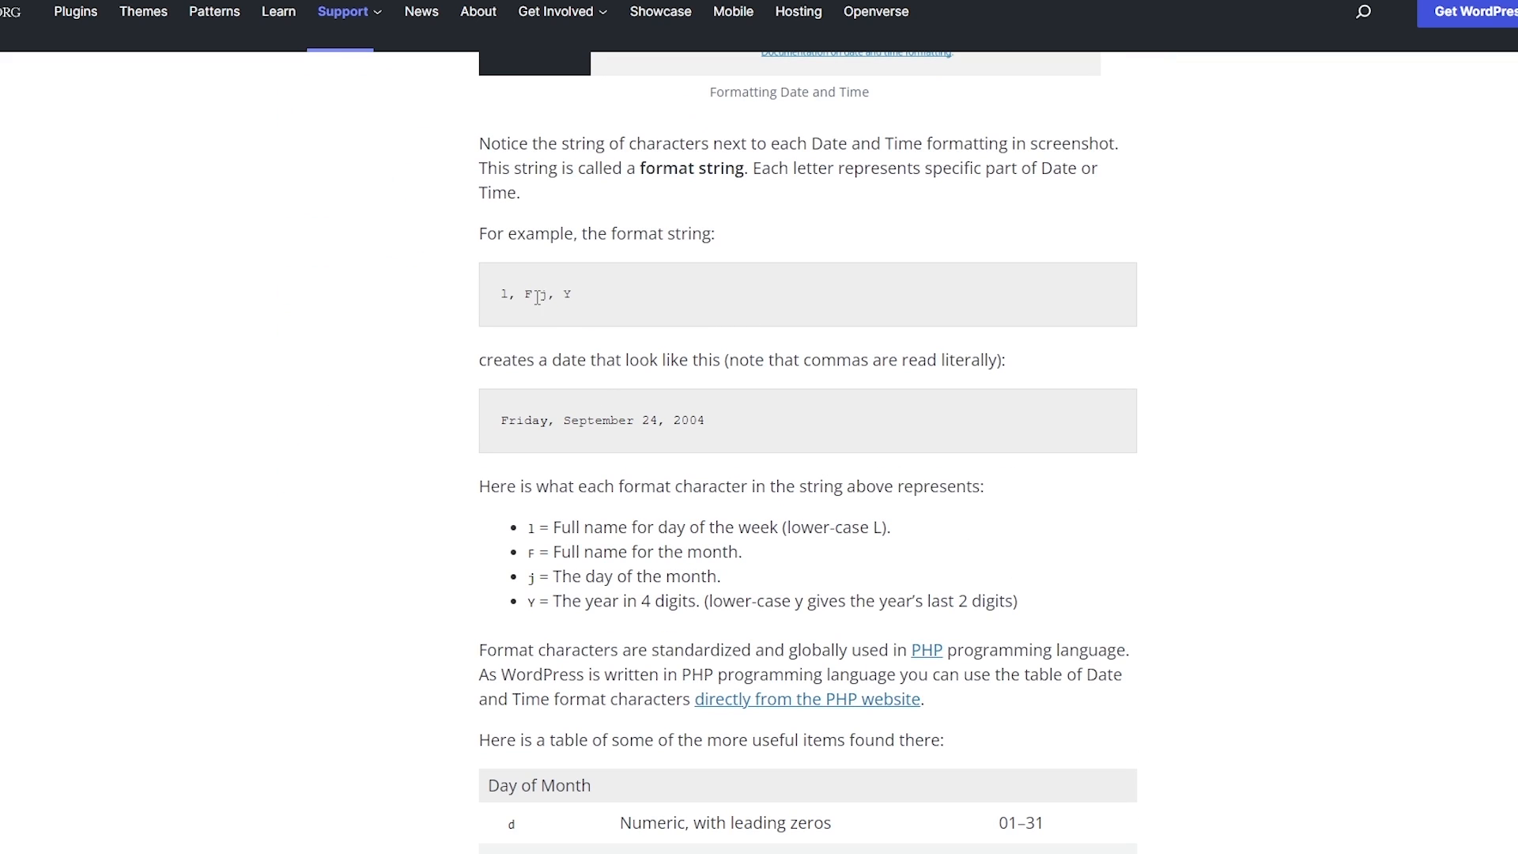
{"action": "scroll", "coordinate": [551, 298], "scroll_direction": "down", "scroll_amount": 10}
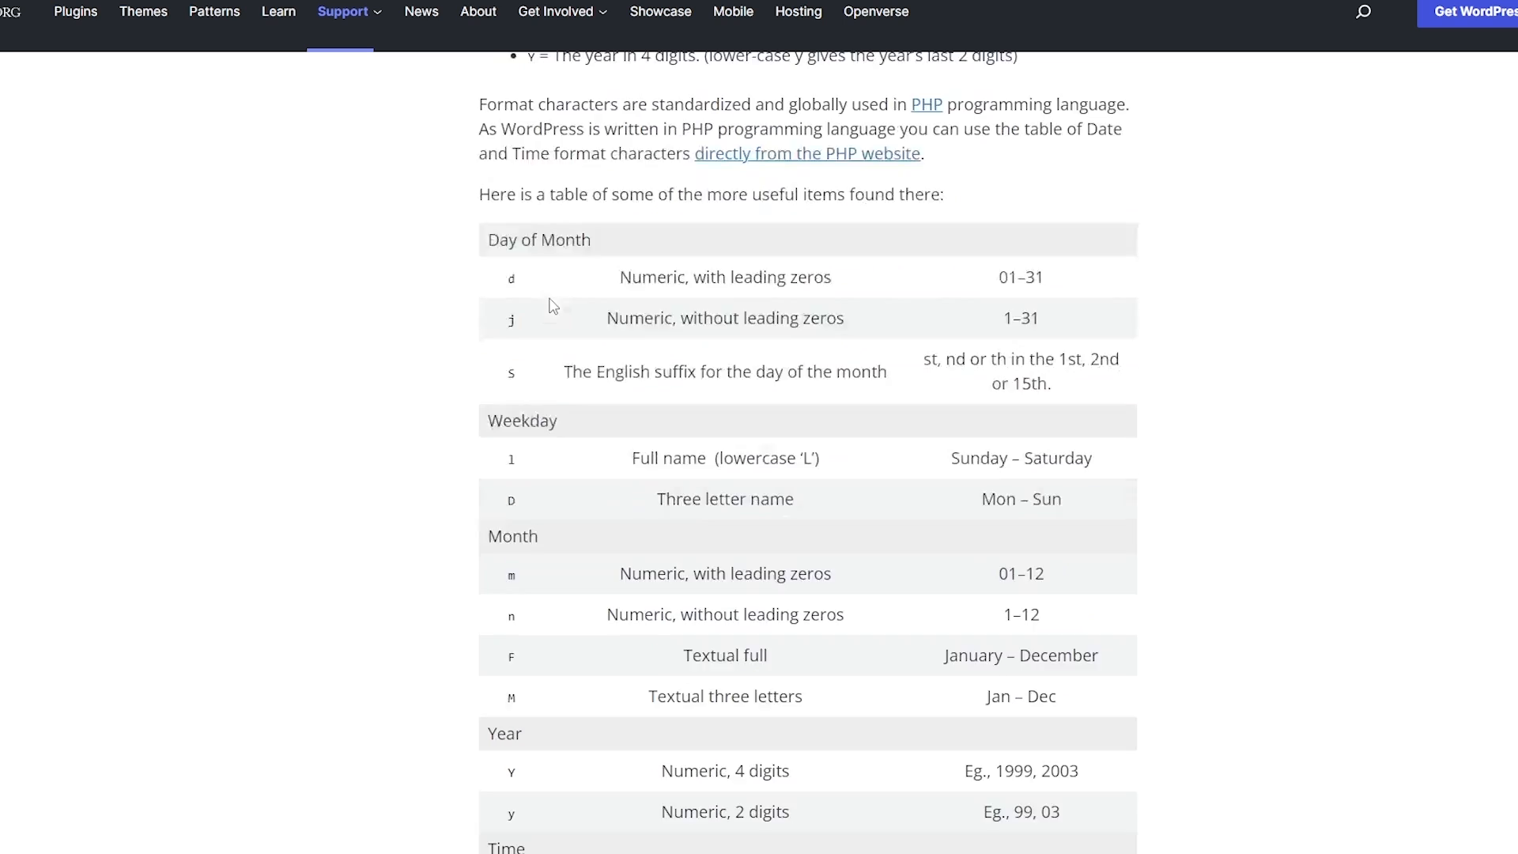
{"action": "scroll", "coordinate": [601, 332], "scroll_direction": "down", "scroll_amount": 2}
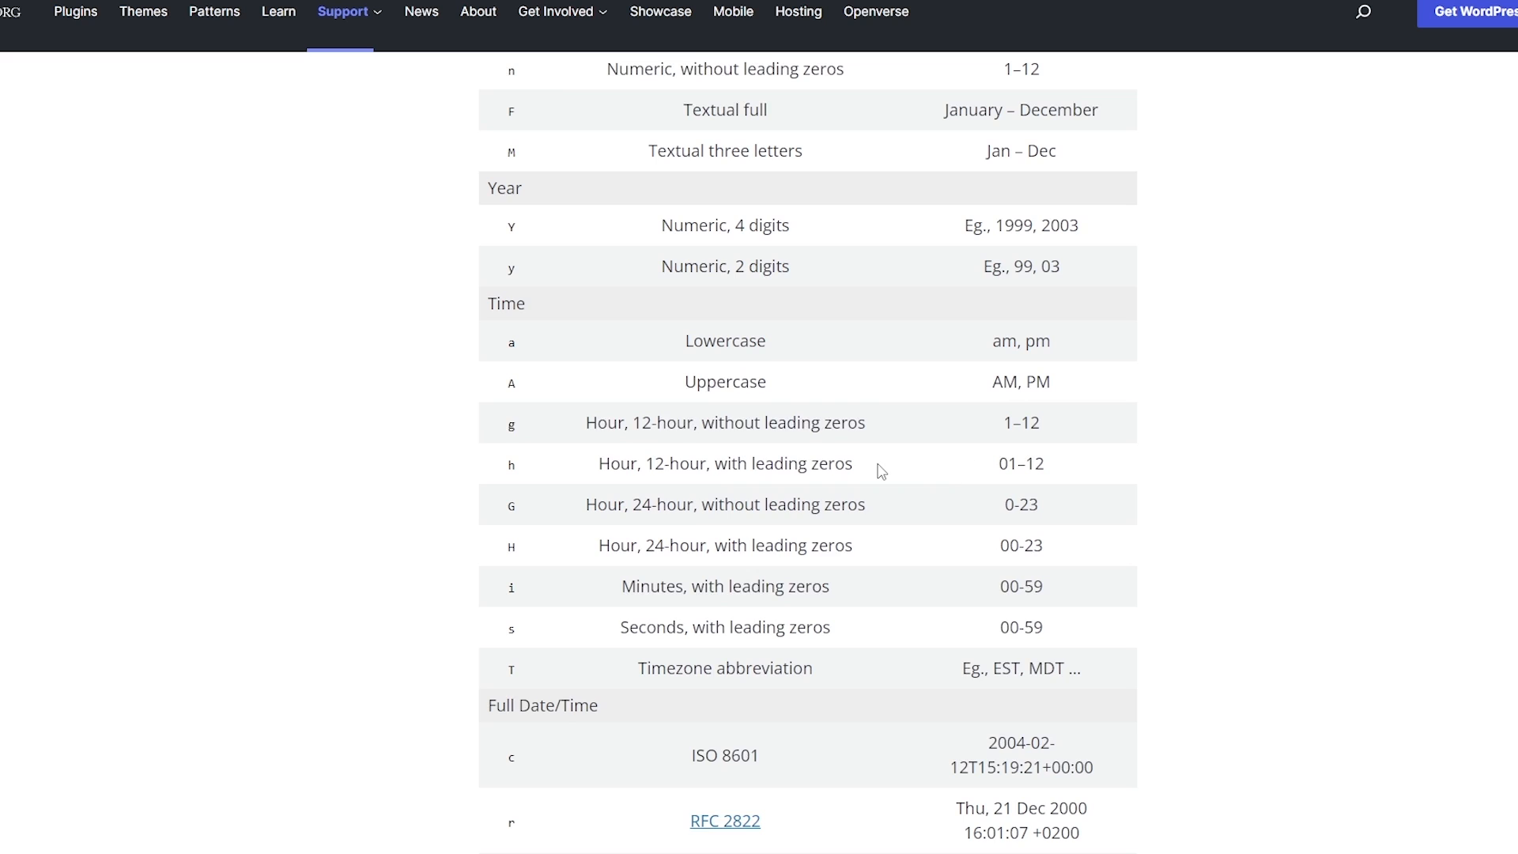
{"action": "scroll", "coordinate": [879, 468], "scroll_direction": "up", "scroll_amount": 9}
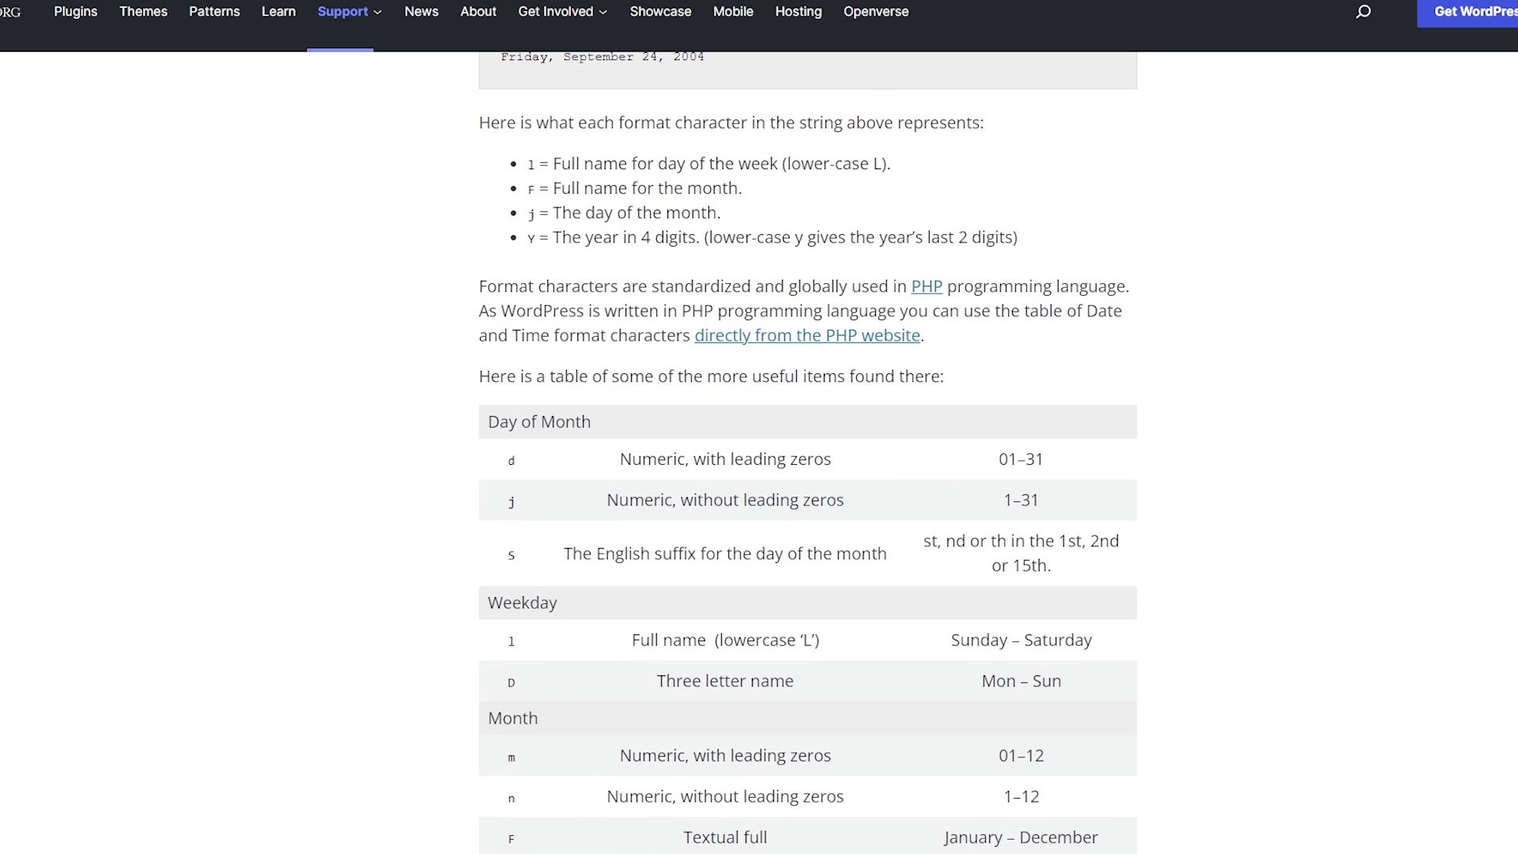
{"action": "key", "text": "ctrl+w"}
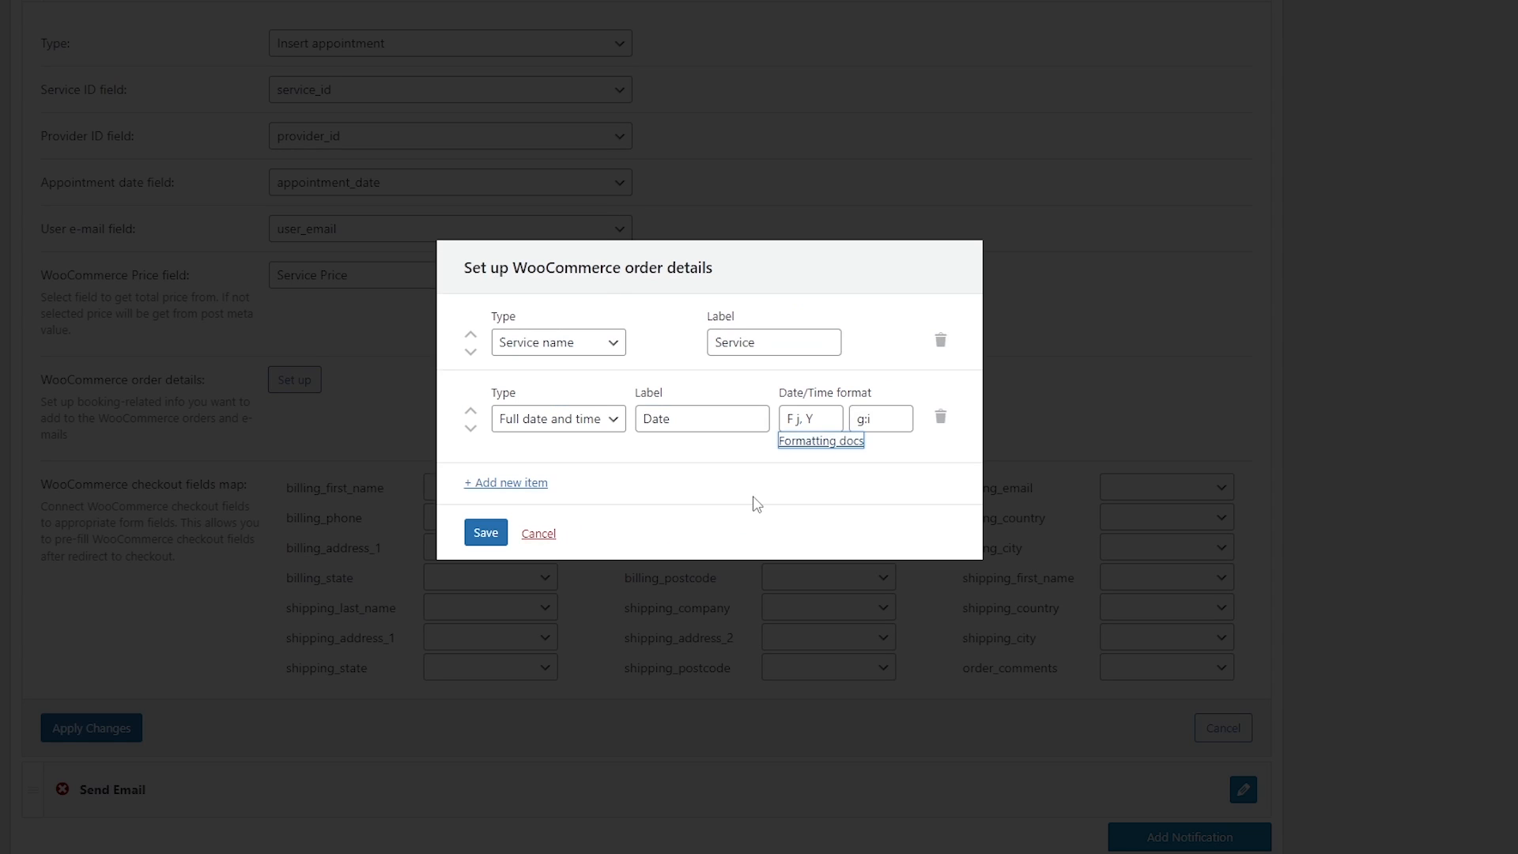
Cancel the order details setup and map billing_email to the user_email form field.
{"action": "left_click", "coordinate": [540, 535]}
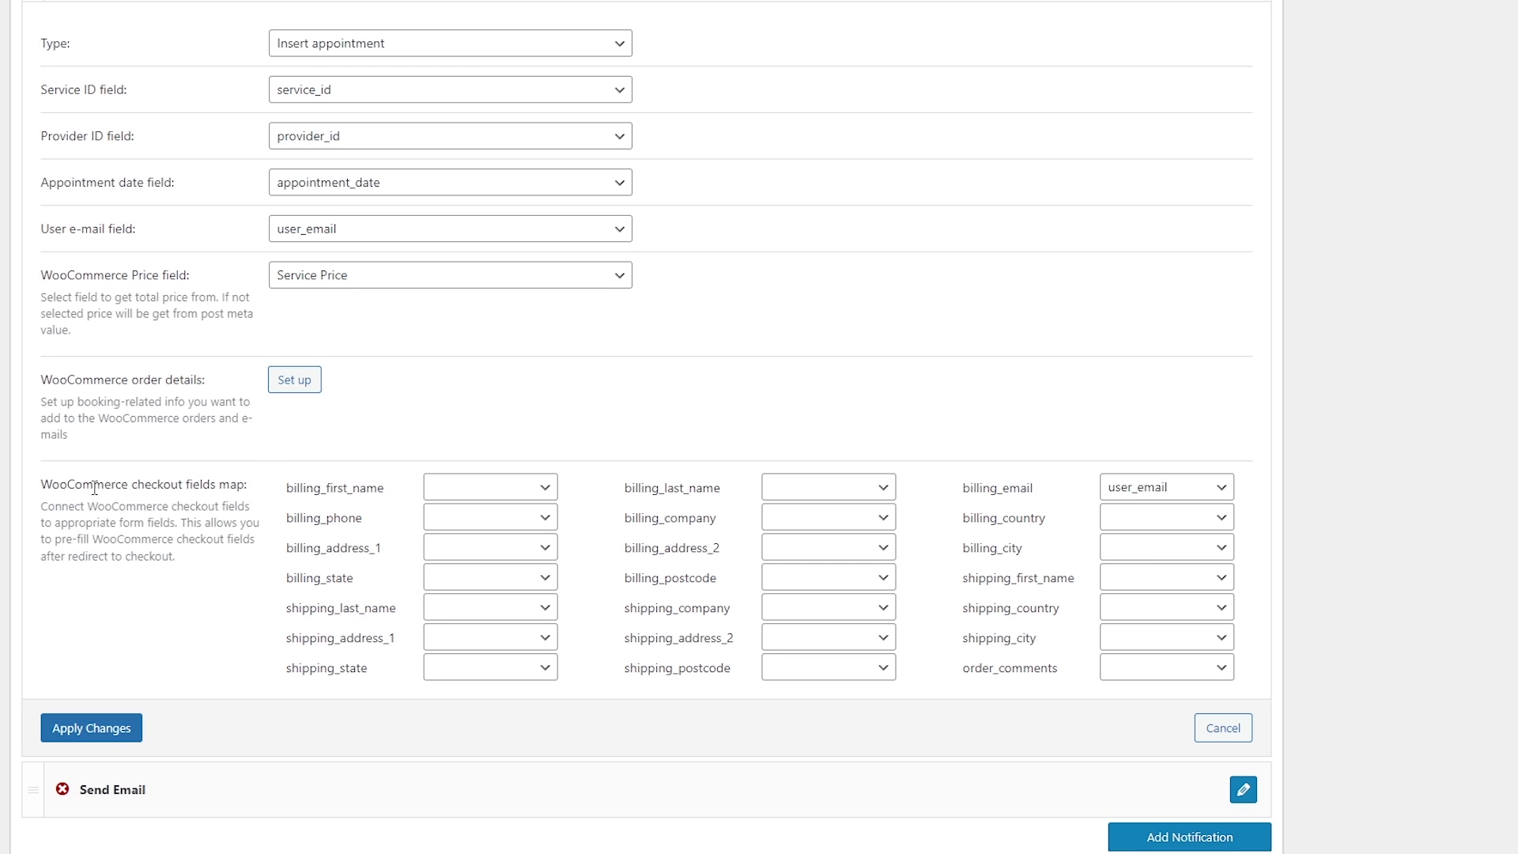
{"action": "scroll", "coordinate": [257, 522], "scroll_direction": "up", "scroll_amount": 10}
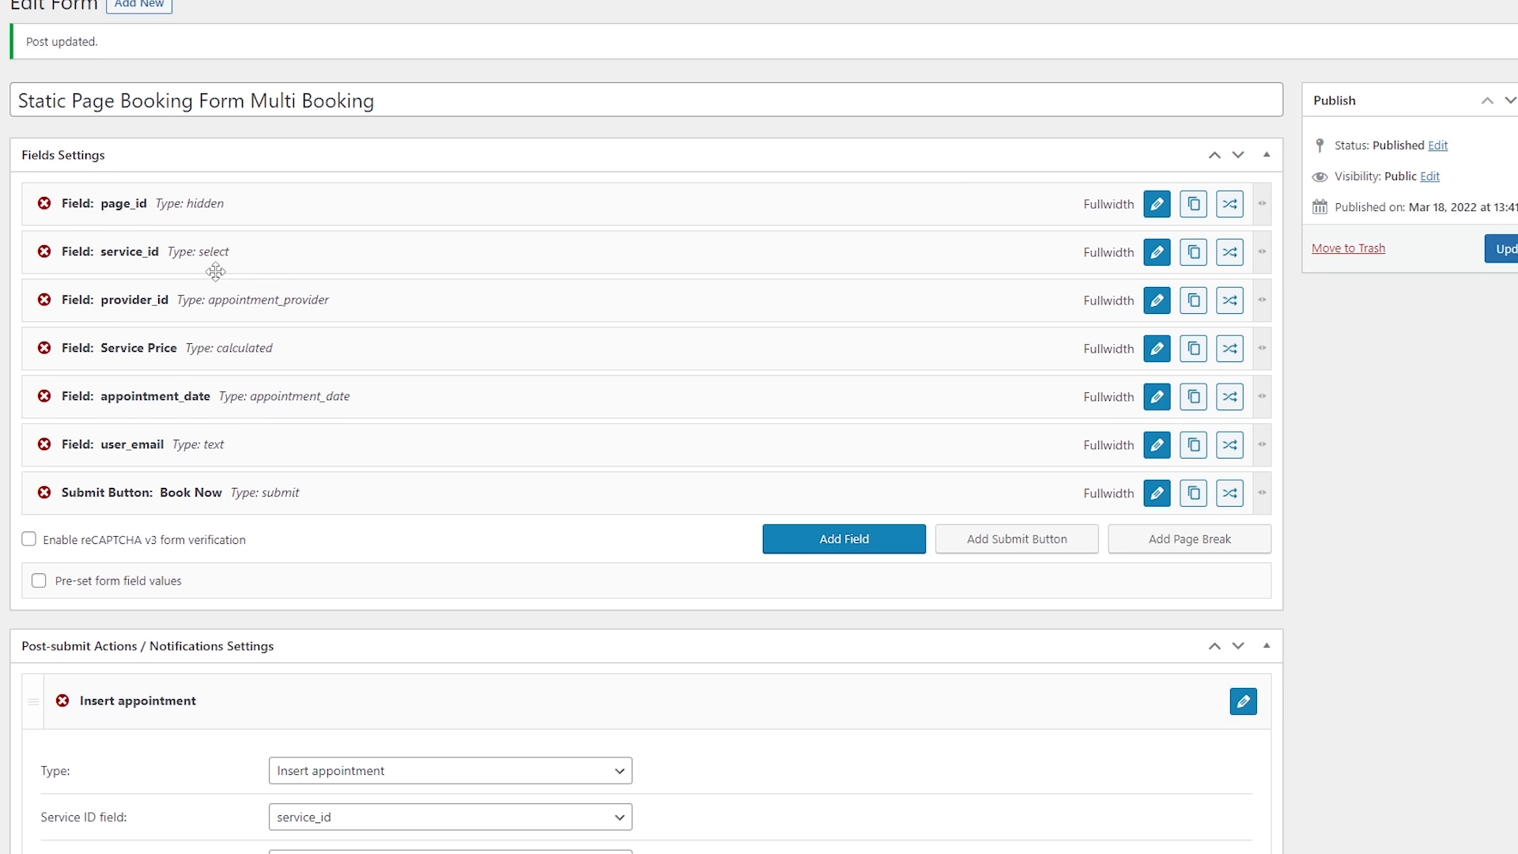
{"action": "scroll", "coordinate": [216, 278], "scroll_direction": "down", "scroll_amount": 5}
{"action": "scroll", "coordinate": [237, 223], "scroll_direction": "down", "scroll_amount": 5}
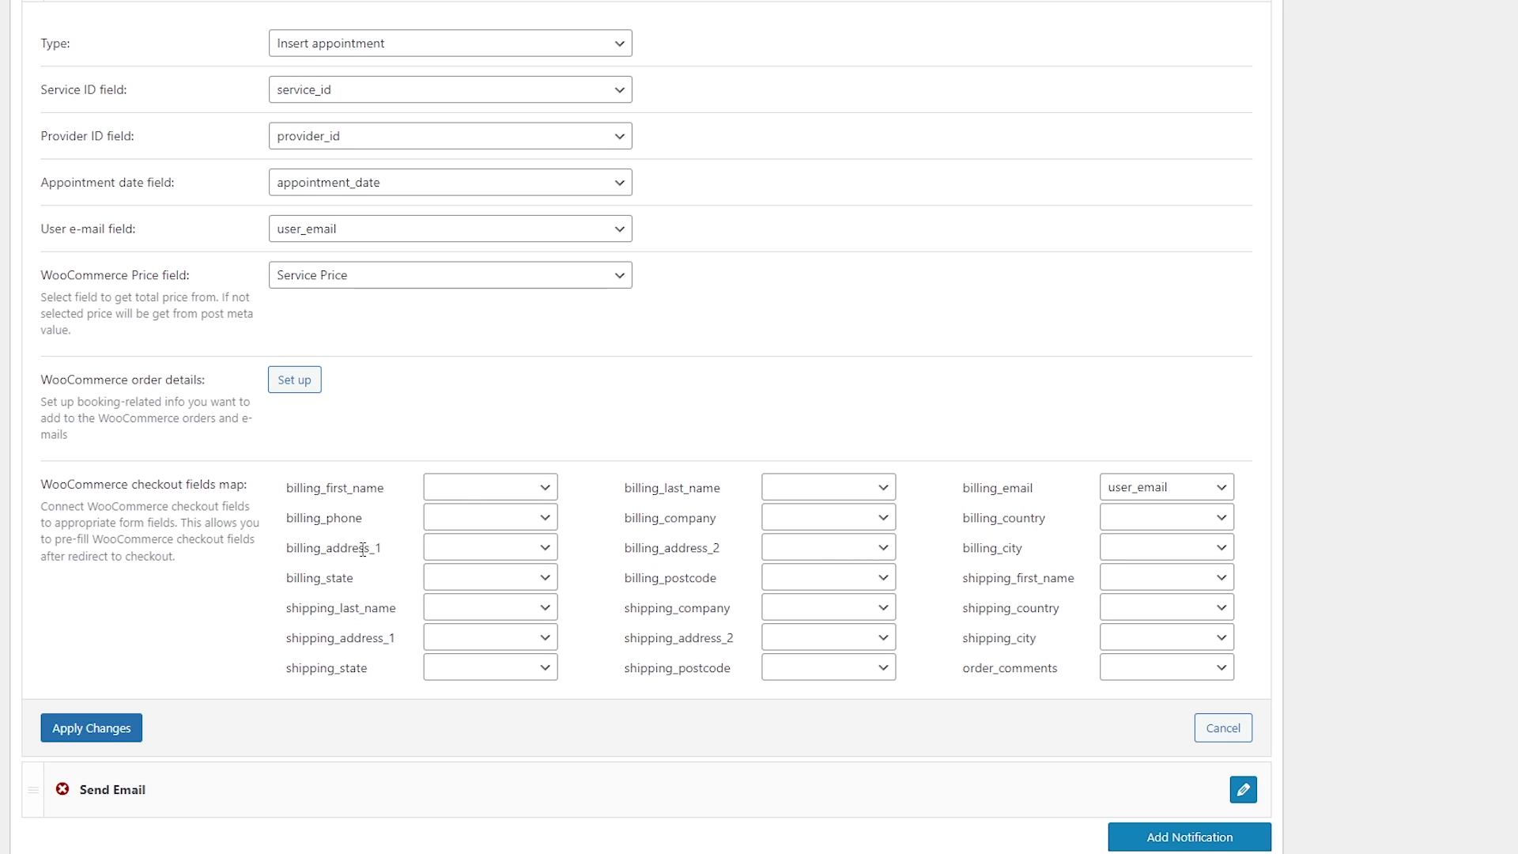
{"action": "left_click", "coordinate": [463, 496]}
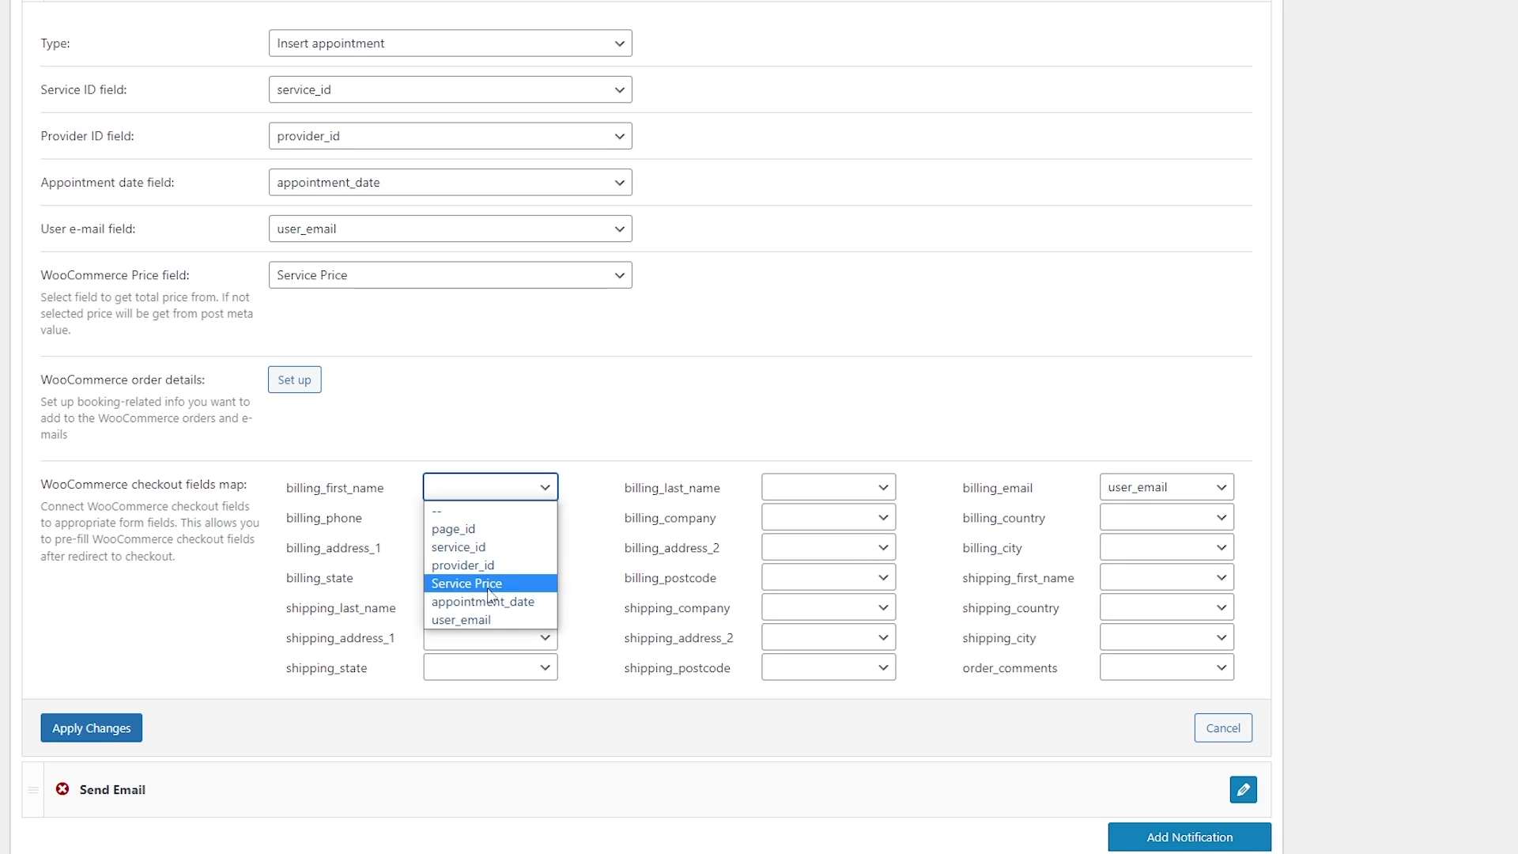
{"action": "left_click", "coordinate": [252, 602]}
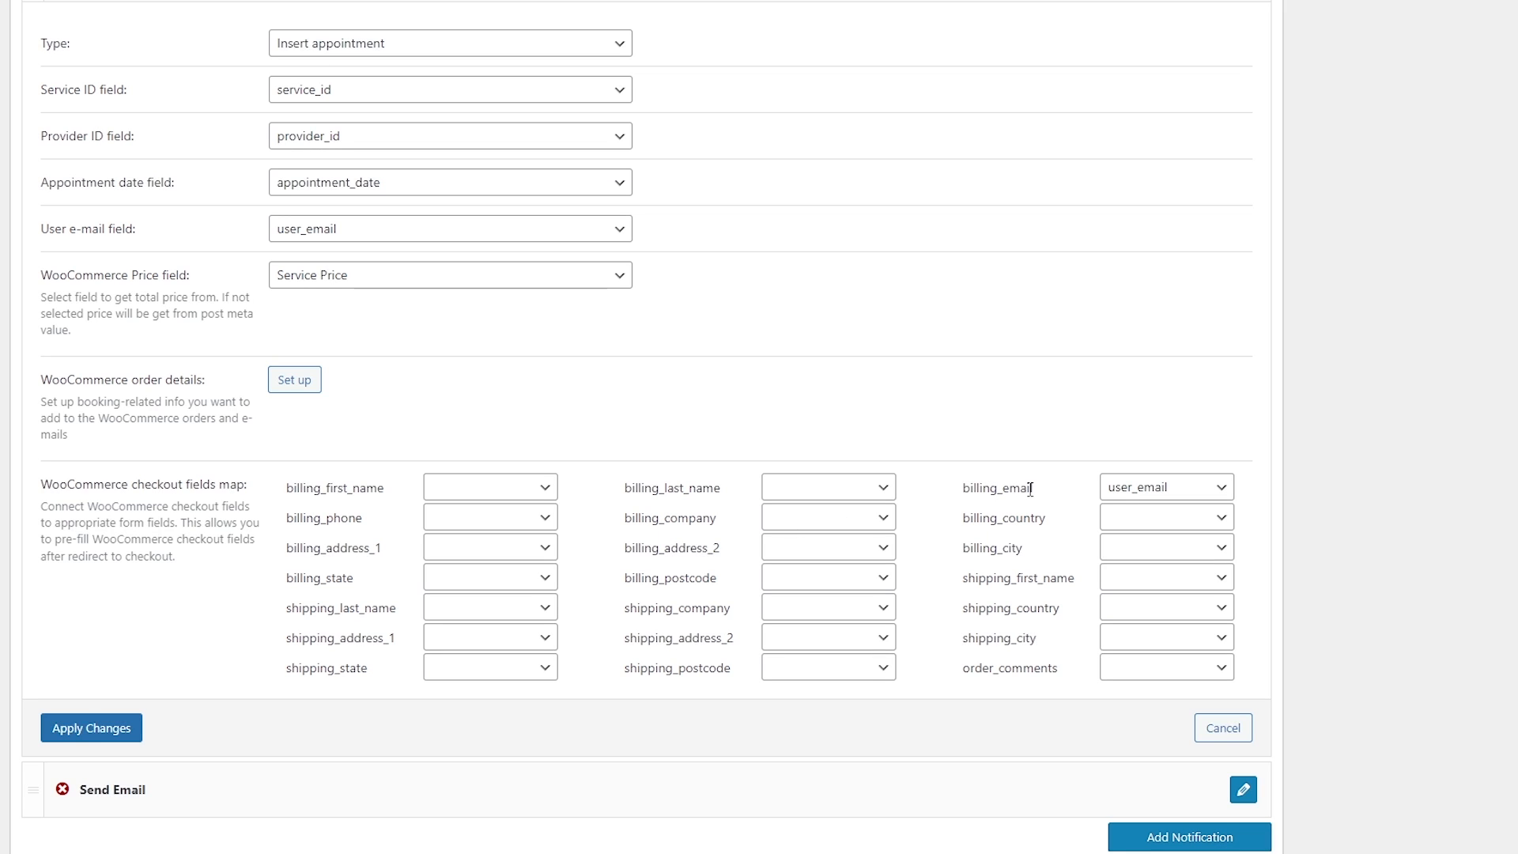
{"action": "left_click", "coordinate": [1119, 486]}
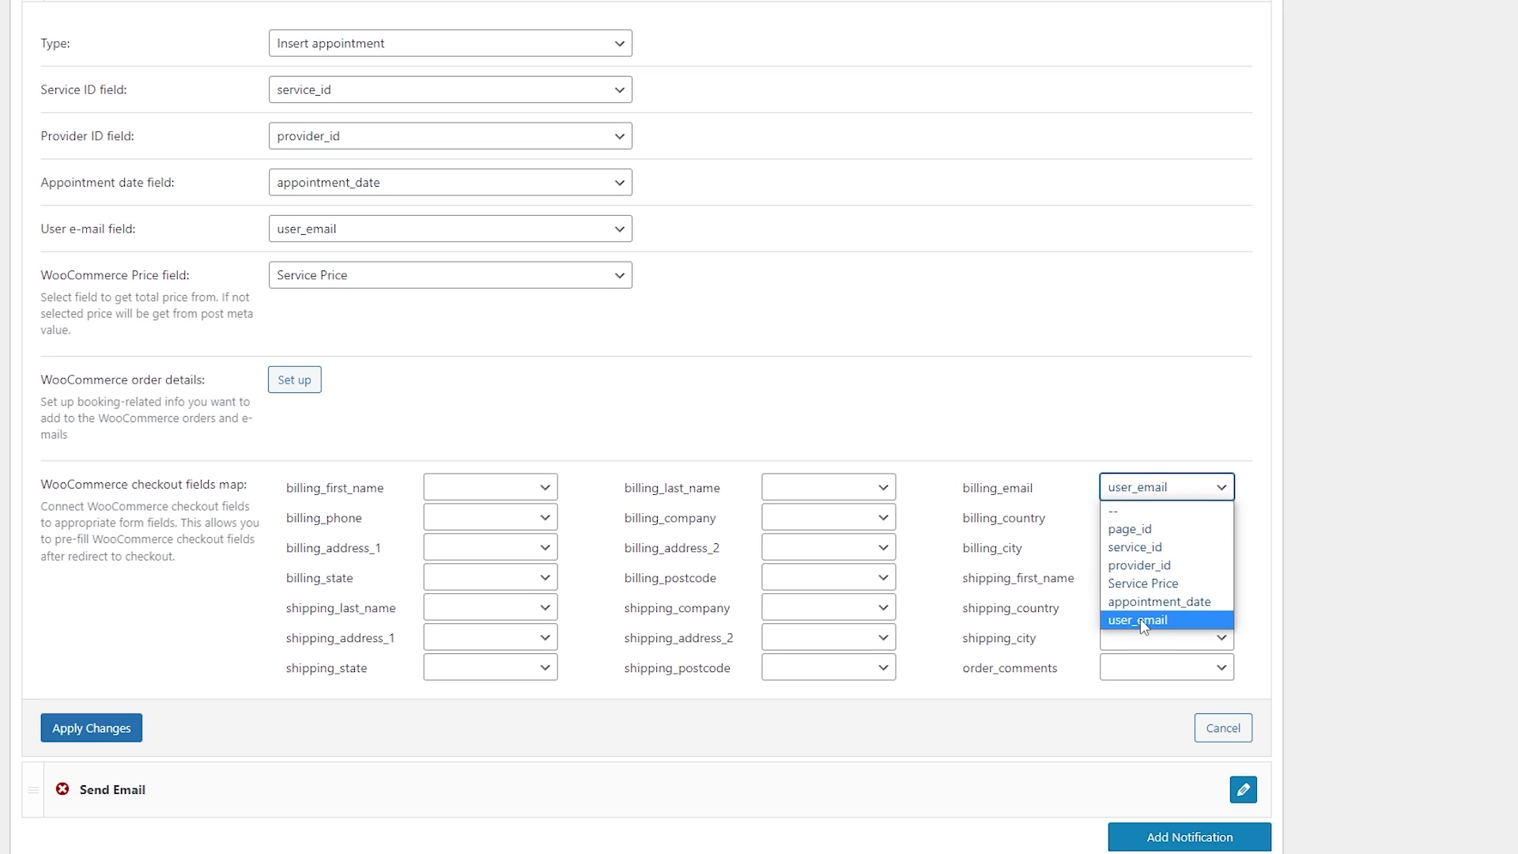
{"action": "left_click", "coordinate": [1140, 618]}
{"action": "scroll", "coordinate": [1306, 494], "scroll_direction": "up", "scroll_amount": 9}
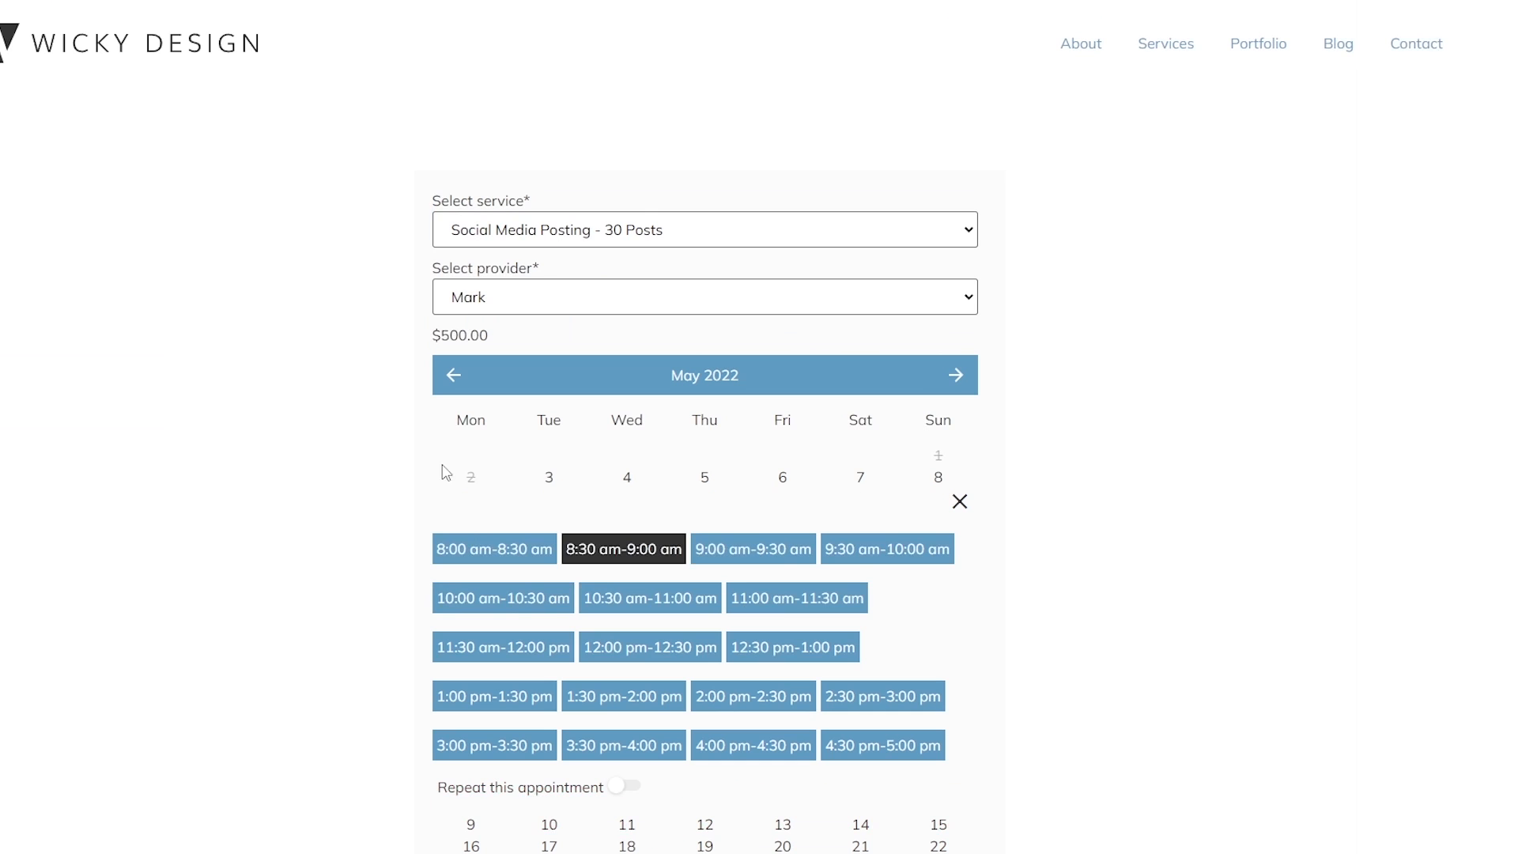
{"action": "scroll", "coordinate": [373, 441], "scroll_direction": "down", "scroll_amount": 5}
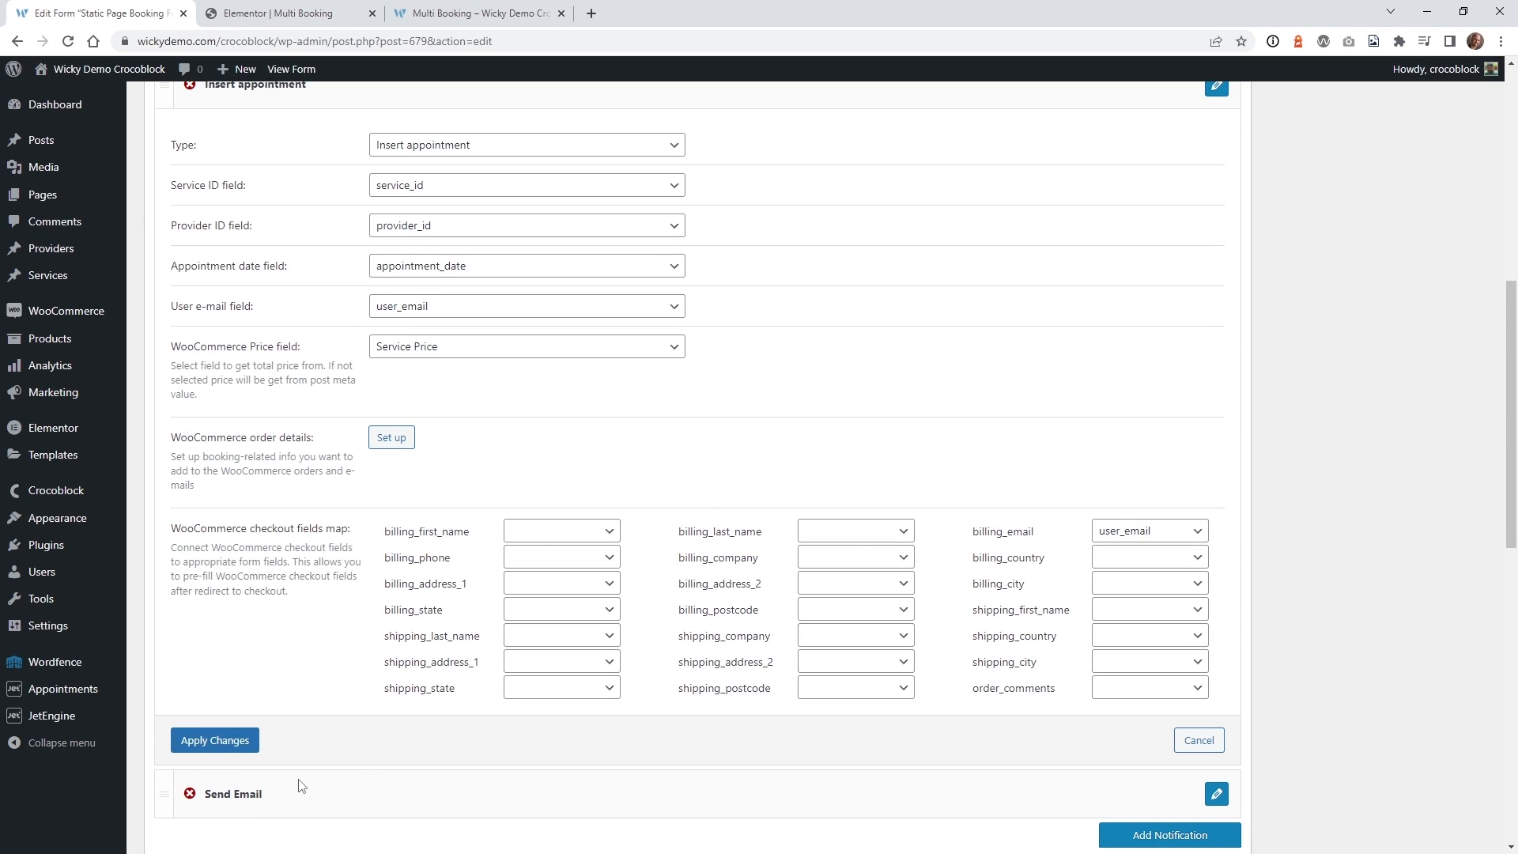
Apply the Insert appointment settings, update the form, and return to the Multi Booking page.
{"action": "left_click", "coordinate": [207, 740]}
{"action": "scroll", "coordinate": [1328, 378], "scroll_direction": "up", "scroll_amount": 10}
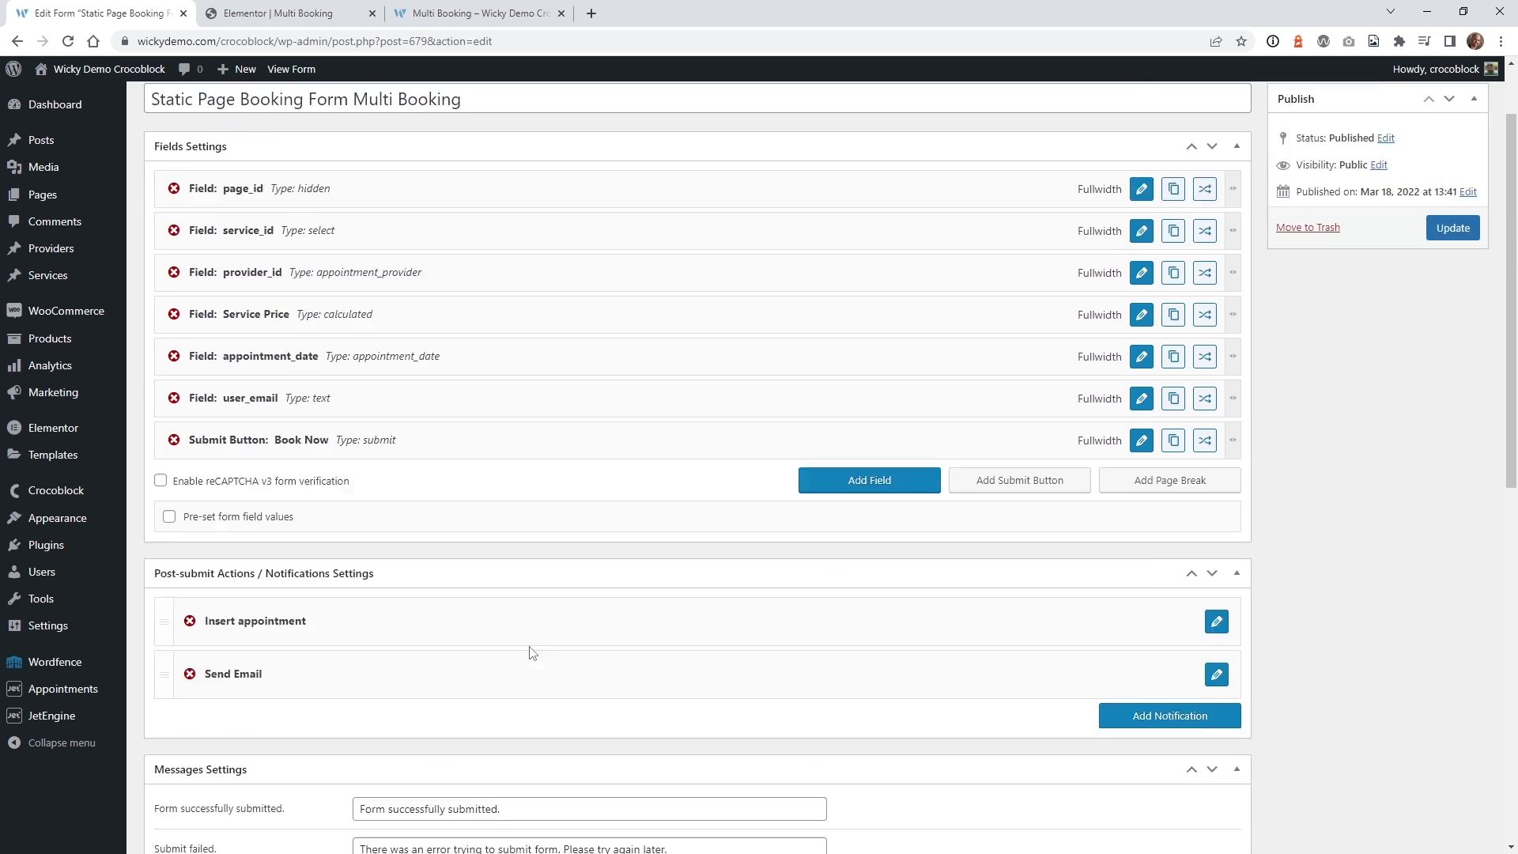
{"action": "left_click", "coordinate": [1454, 326]}
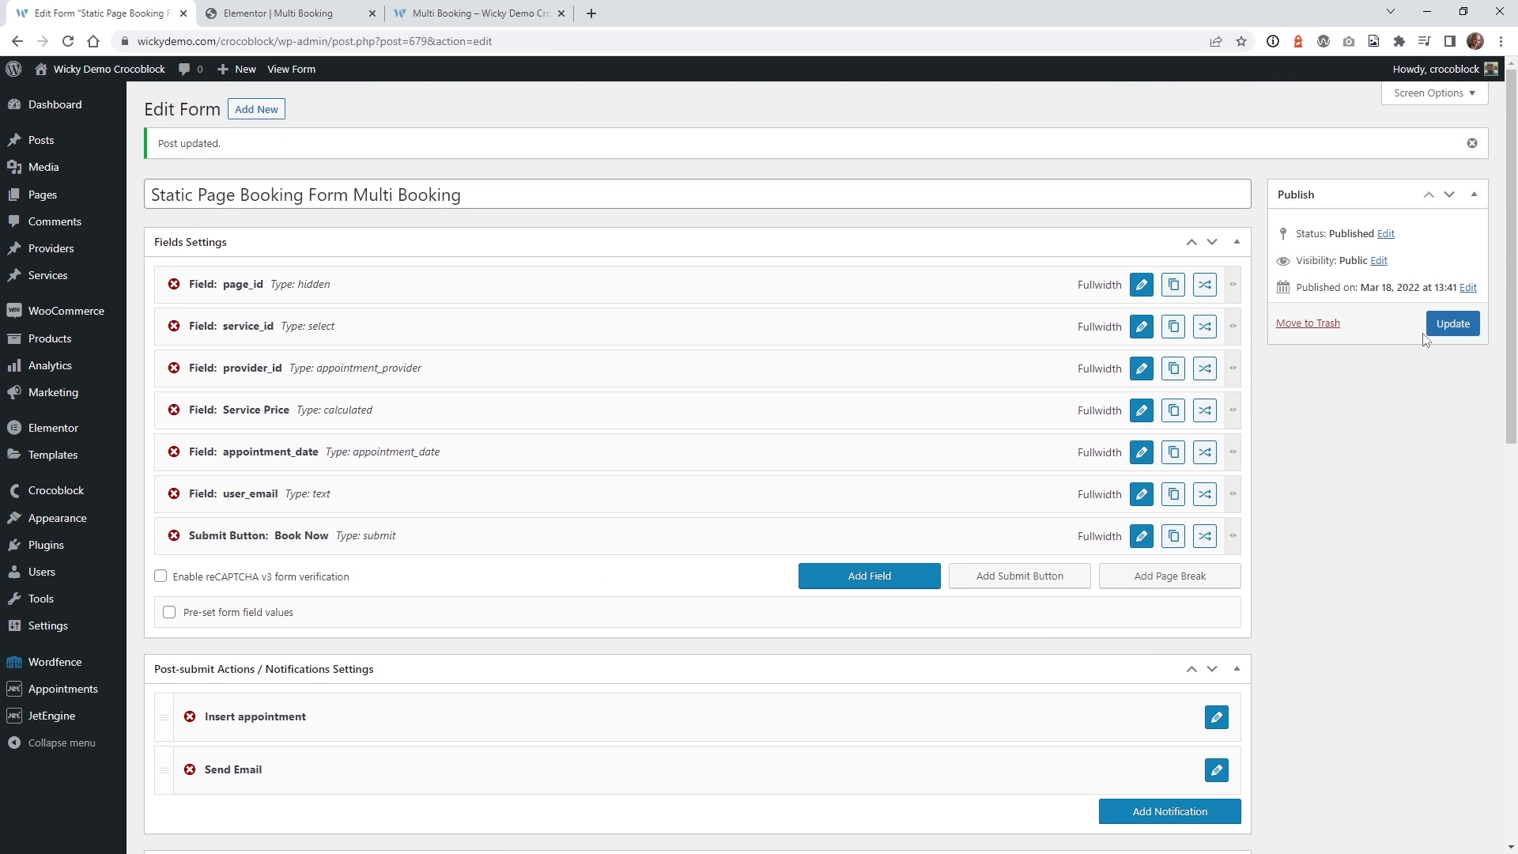
{"action": "left_click", "coordinate": [475, 13]}
{"action": "left_click", "coordinate": [637, 308]}
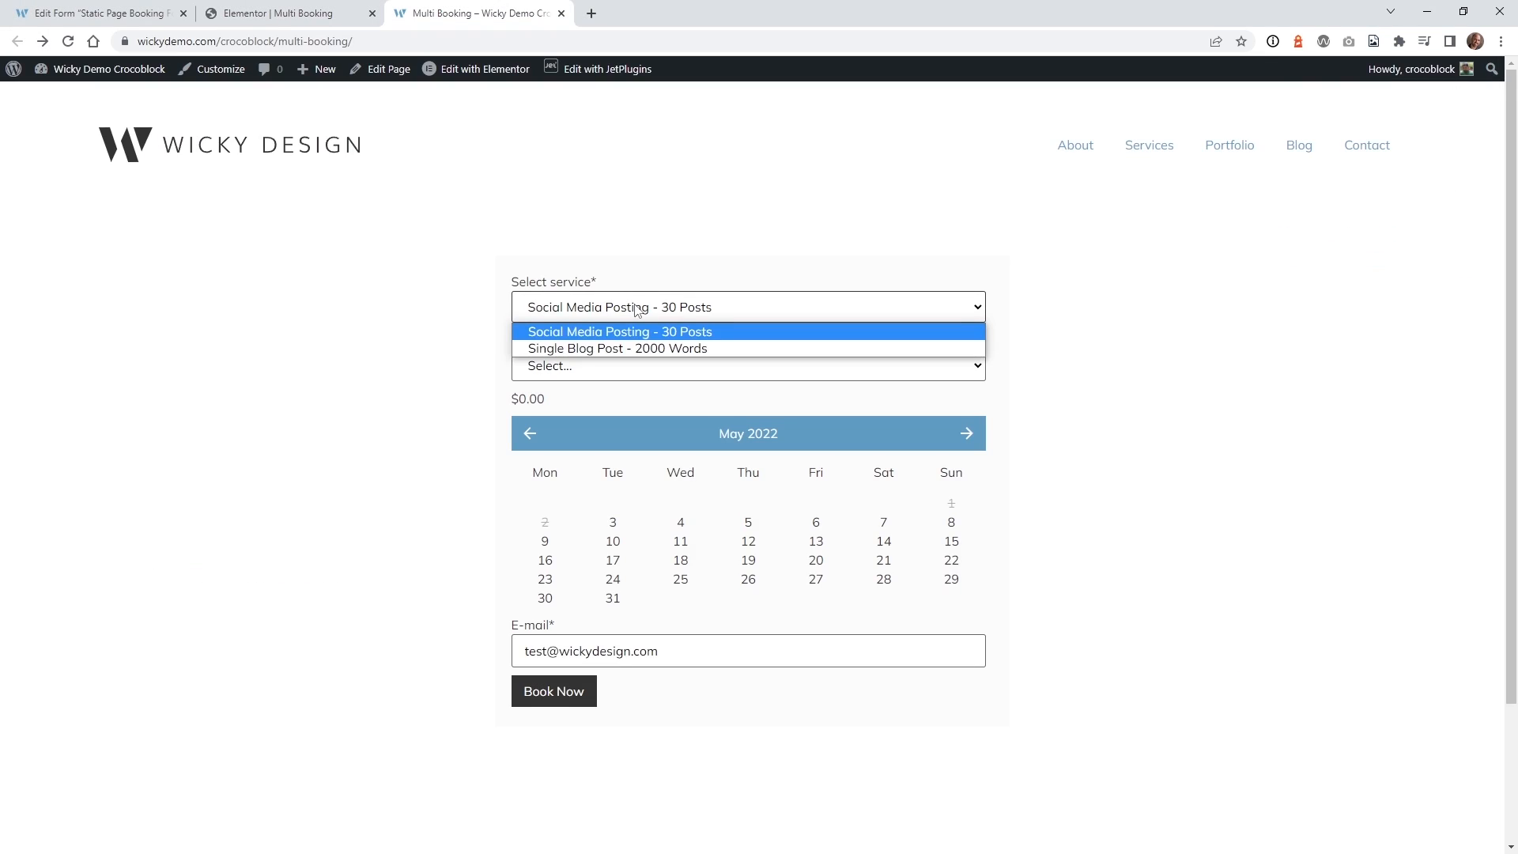
Choose Single Blog Post - 2000 Words, a provider, May 7 and the 10:30–11:00 am slot.
{"action": "left_click", "coordinate": [619, 349]}
{"action": "left_click", "coordinate": [565, 366]}
{"action": "left_click", "coordinate": [569, 427]}
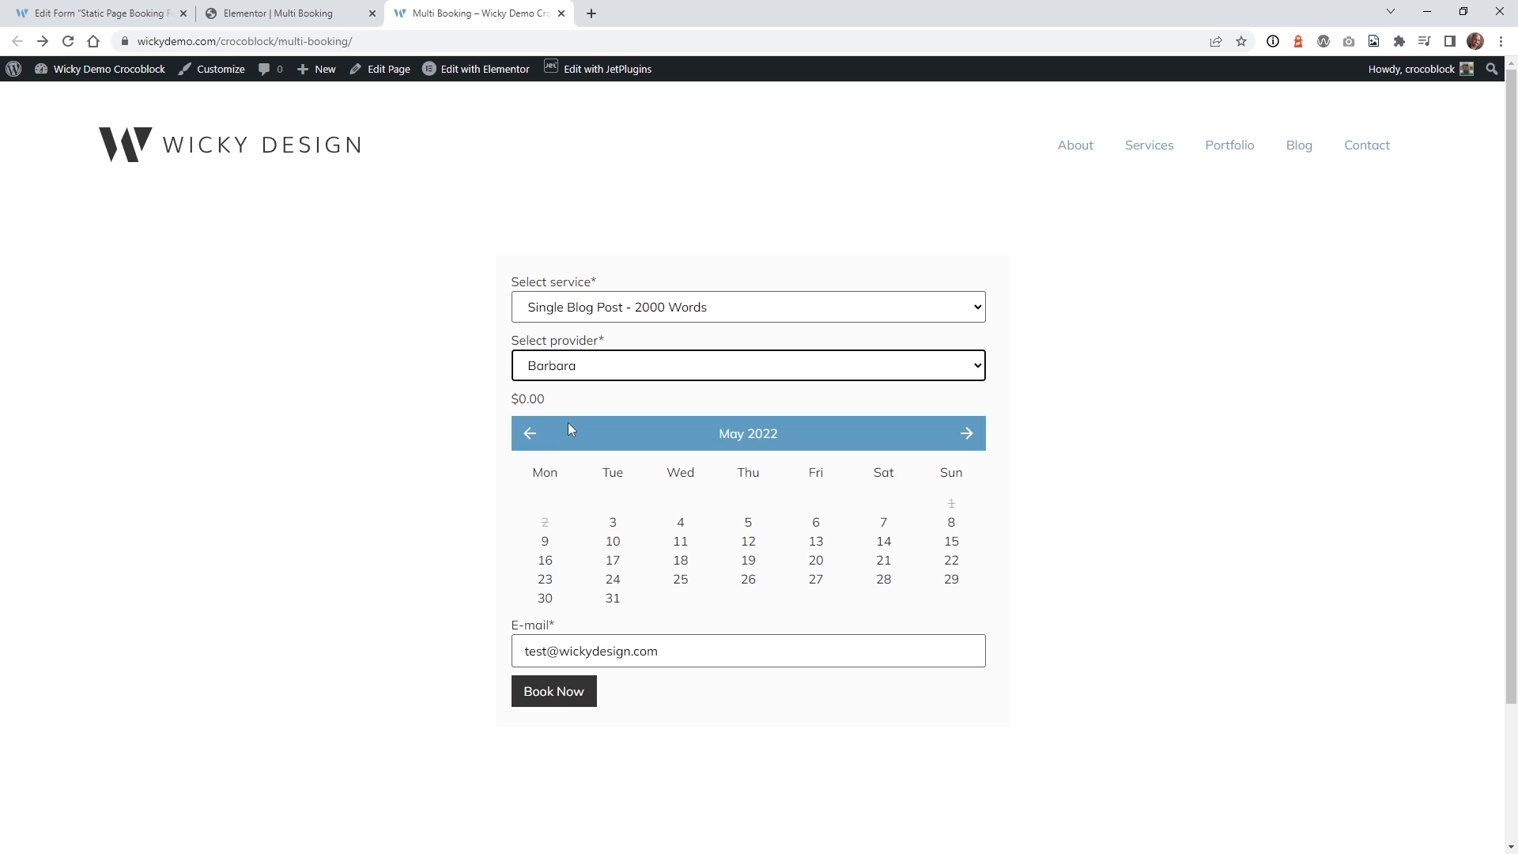
{"action": "left_click", "coordinate": [893, 526]}
{"action": "left_click", "coordinate": [706, 637]}
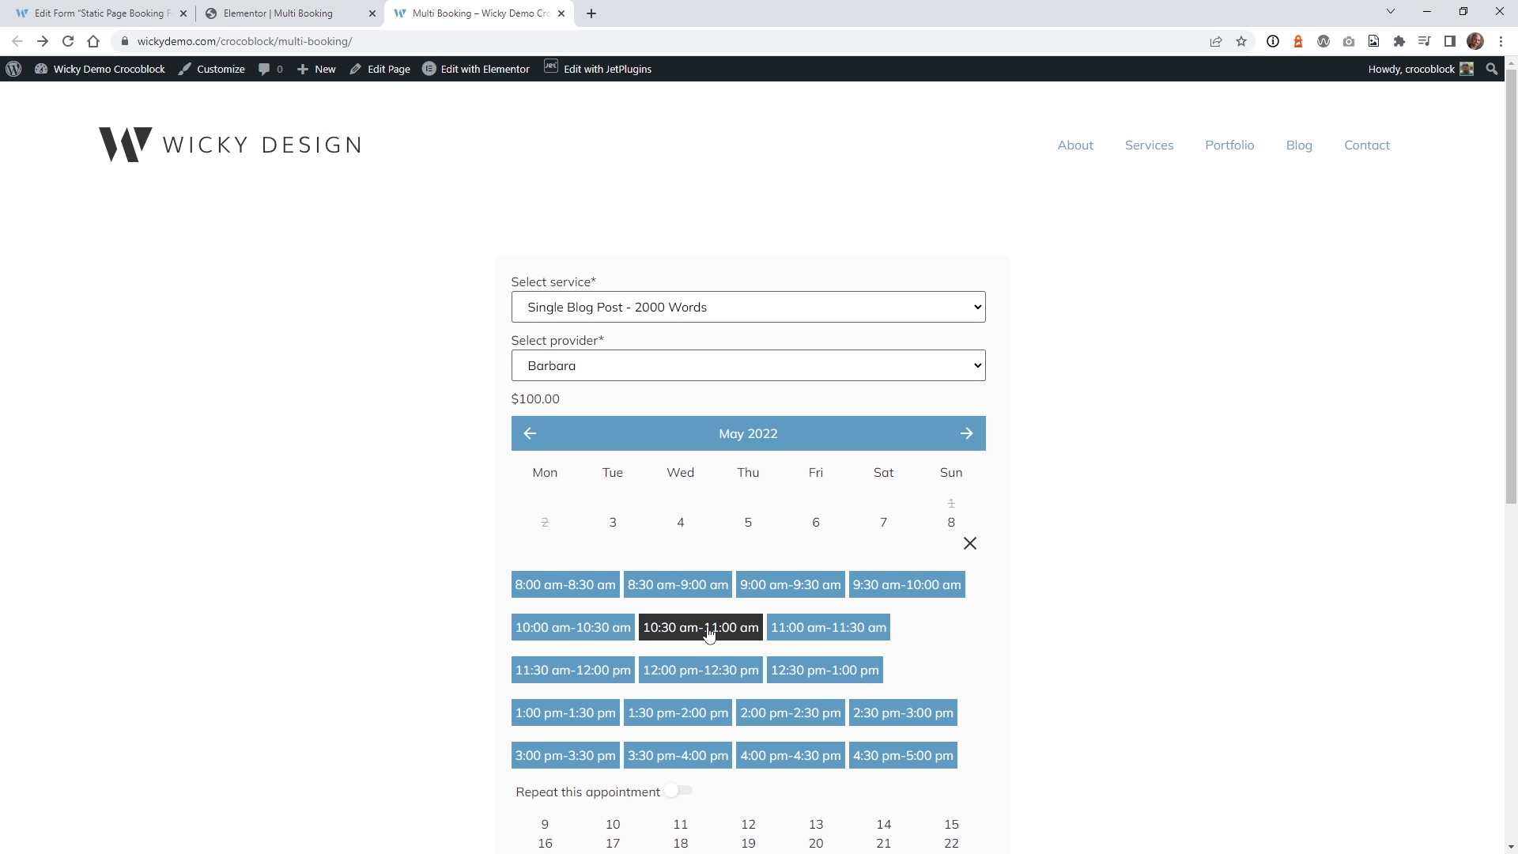
Enable Repeat every Month with Appointment Count 2, check the e-mail field, and click Book Now.
{"action": "scroll", "coordinate": [461, 618], "scroll_direction": "down", "scroll_amount": 2}
{"action": "left_click", "coordinate": [677, 632]}
{"action": "scroll", "coordinate": [485, 609], "scroll_direction": "down", "scroll_amount": 4}
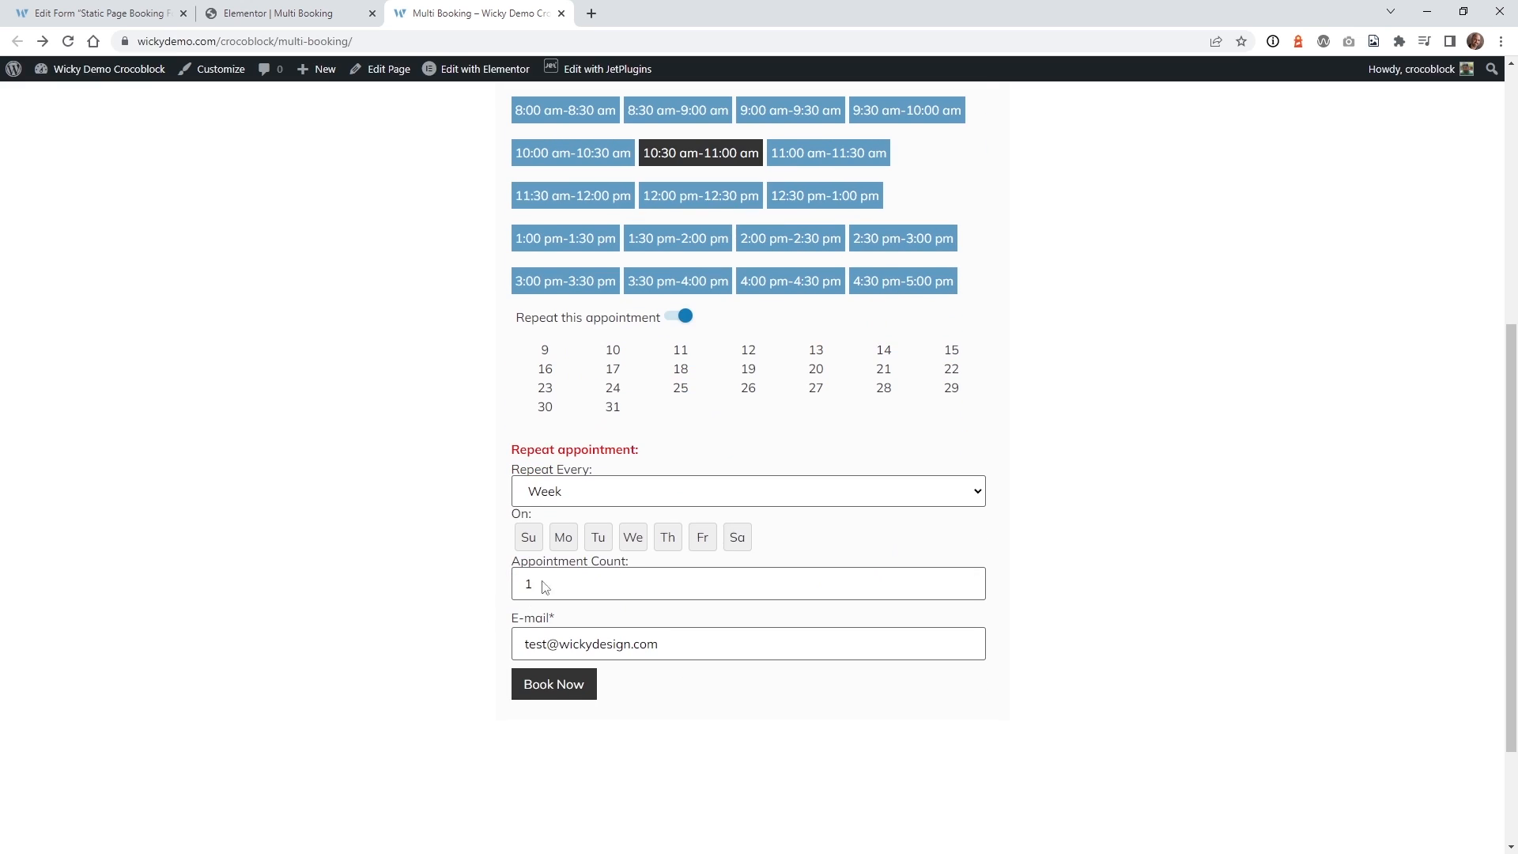
{"action": "left_click", "coordinate": [891, 491]}
{"action": "left_click", "coordinate": [656, 534]}
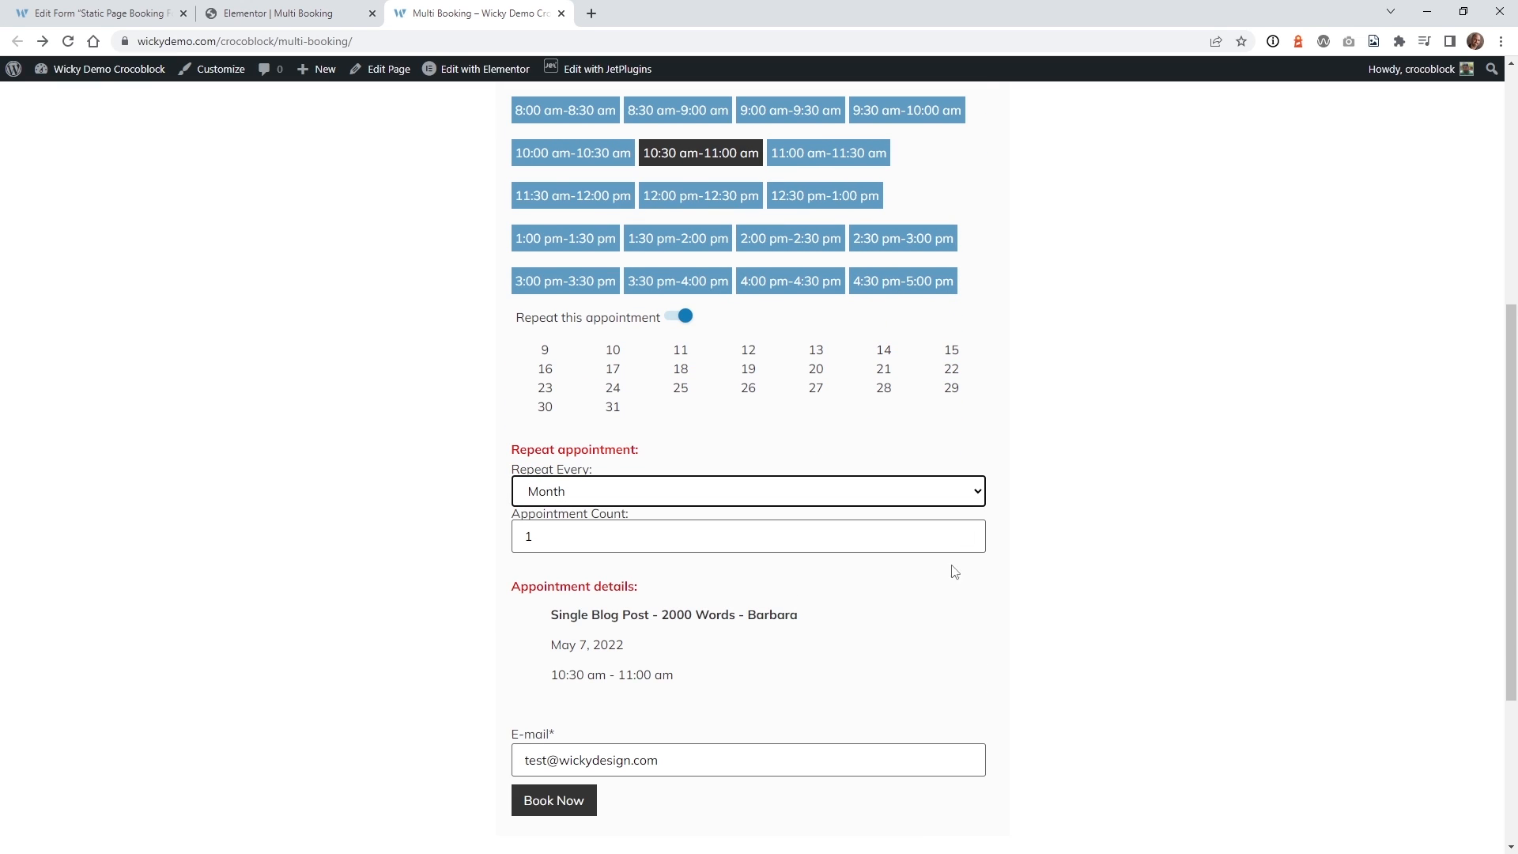
{"action": "left_click", "coordinate": [966, 531]}
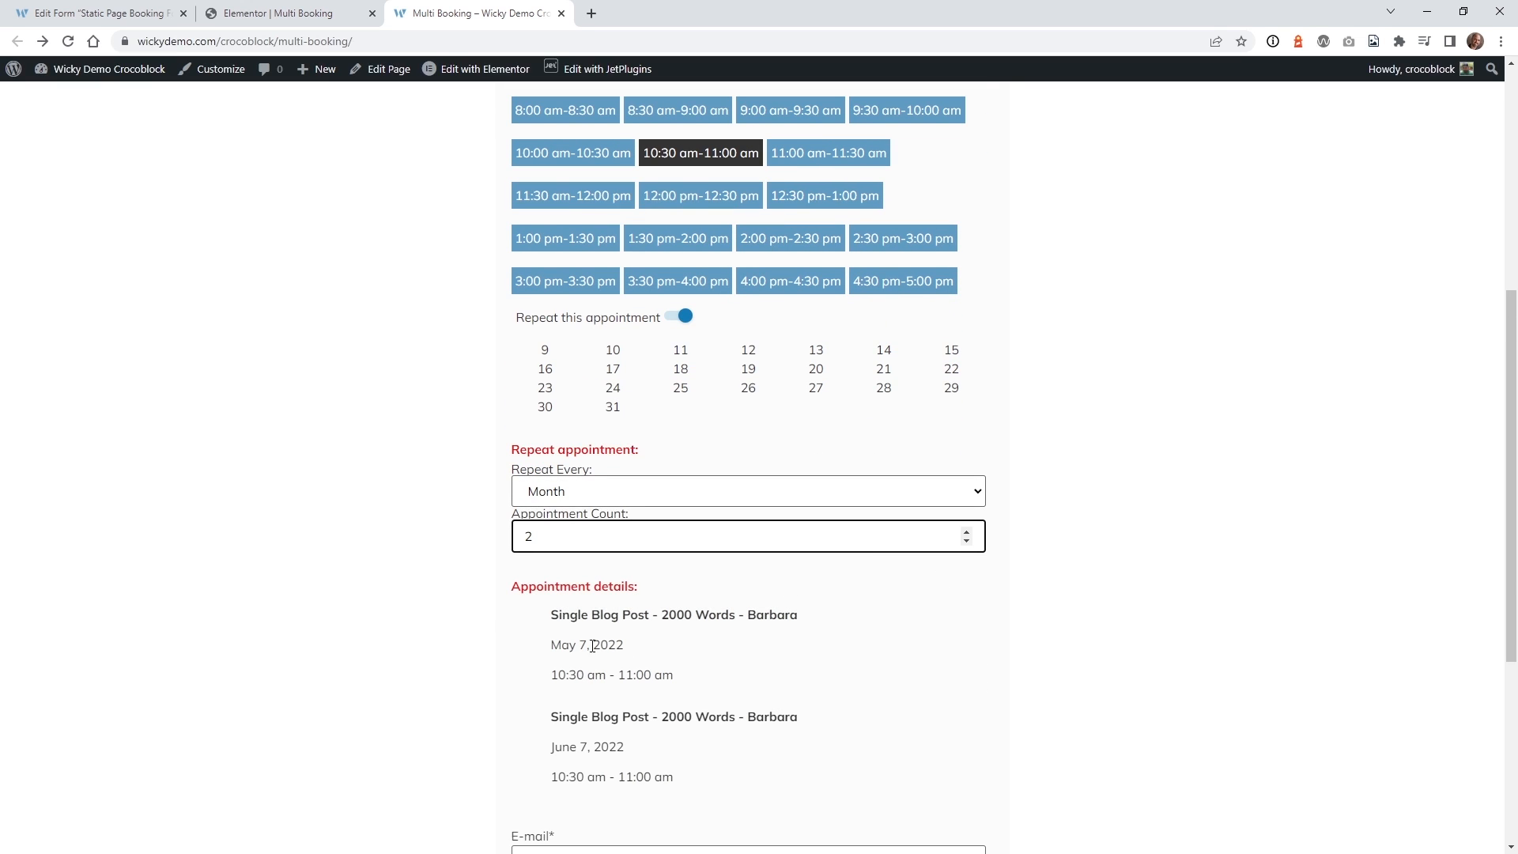
{"action": "scroll", "coordinate": [593, 744], "scroll_direction": "down", "scroll_amount": 2}
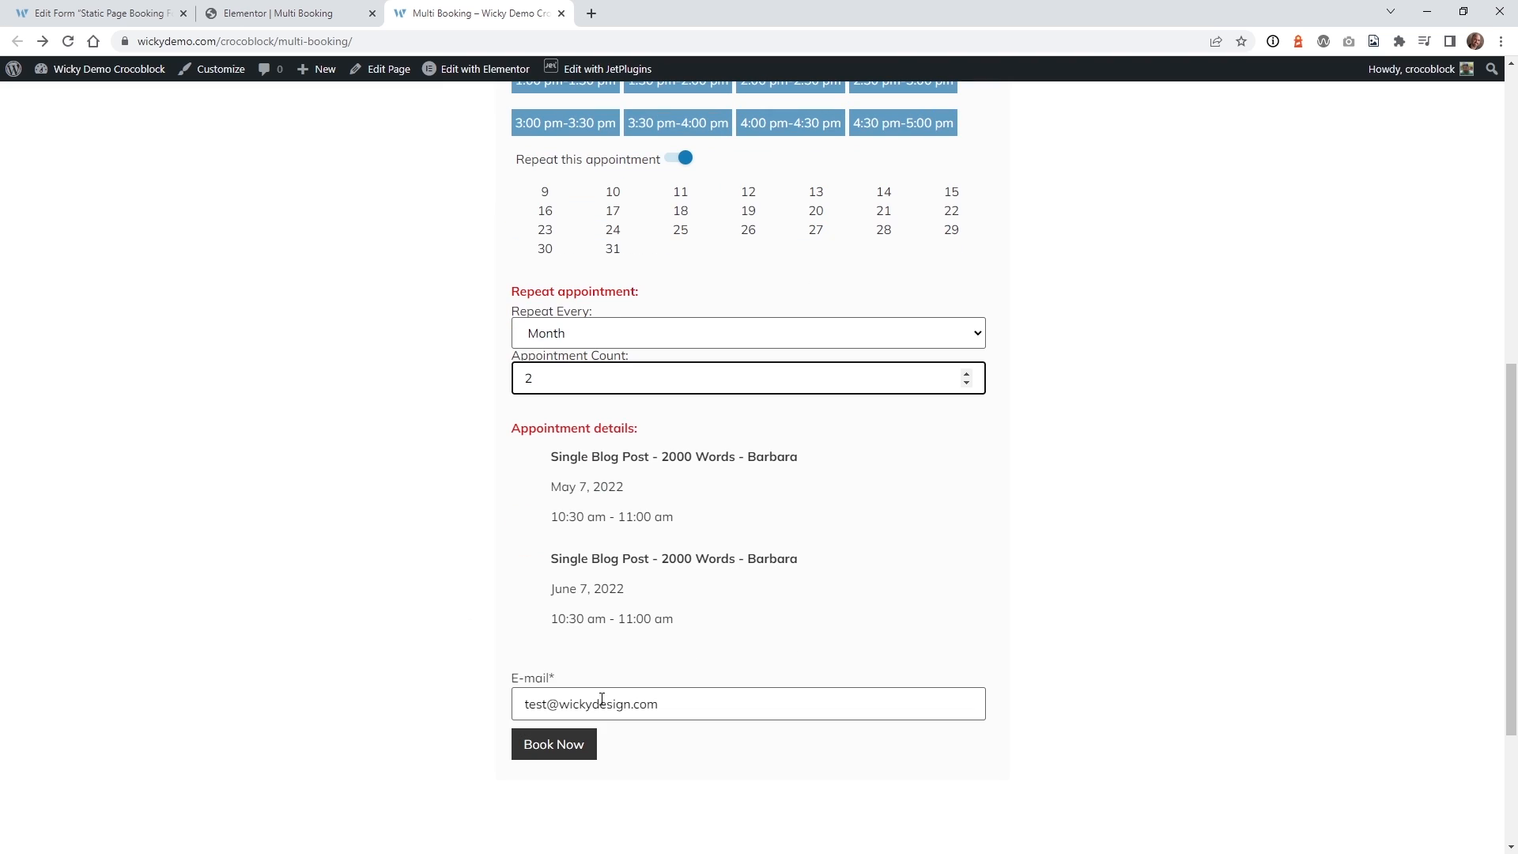
{"action": "left_click", "coordinate": [554, 680]}
{"action": "left_click", "coordinate": [578, 706]}
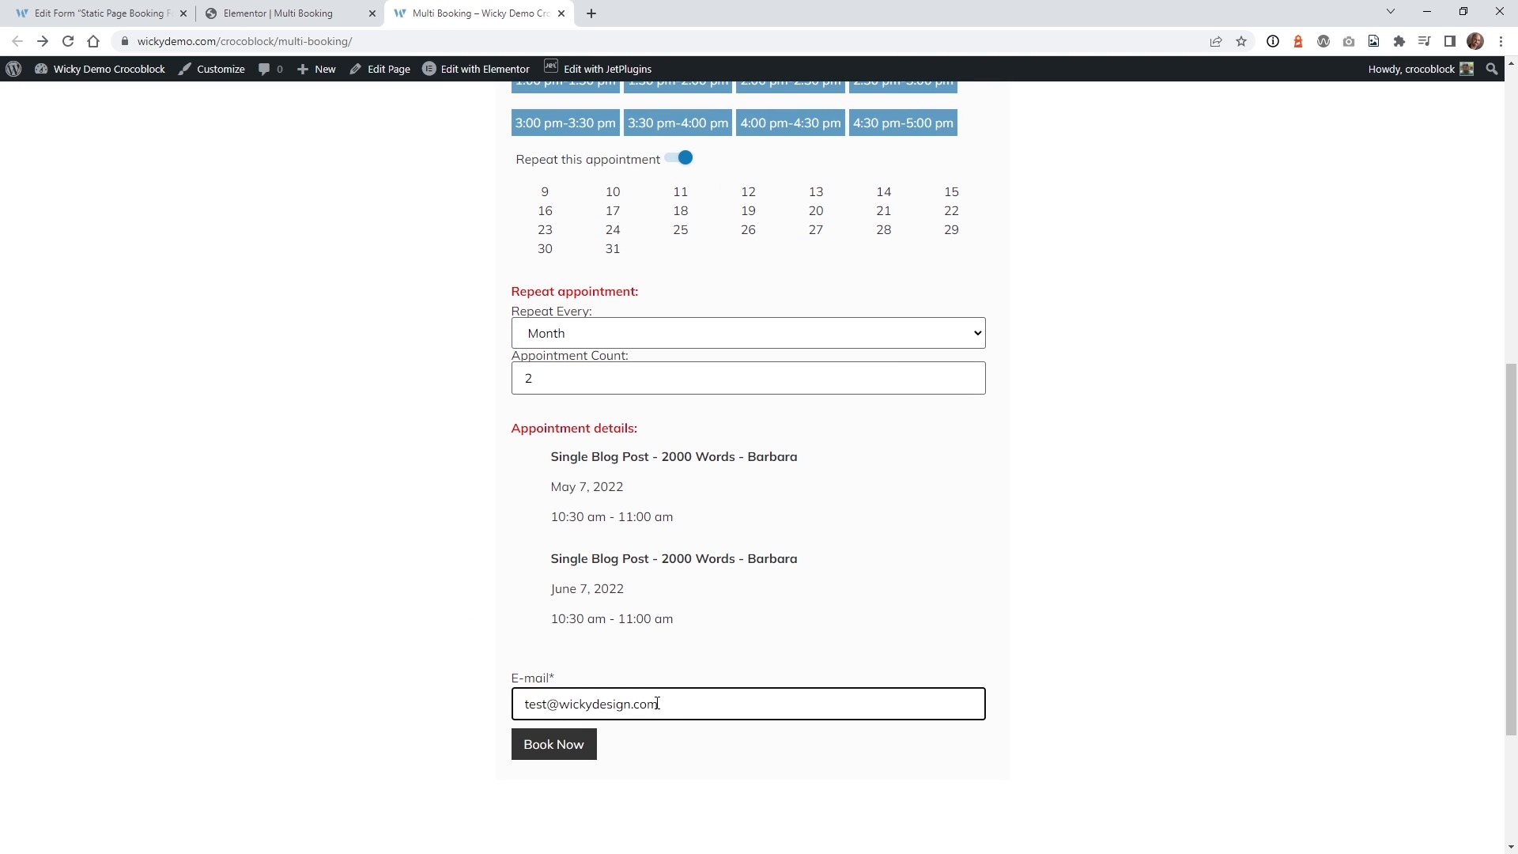
{"action": "left_click_drag", "start_coordinate": [657, 704], "coordinate": [510, 713]}
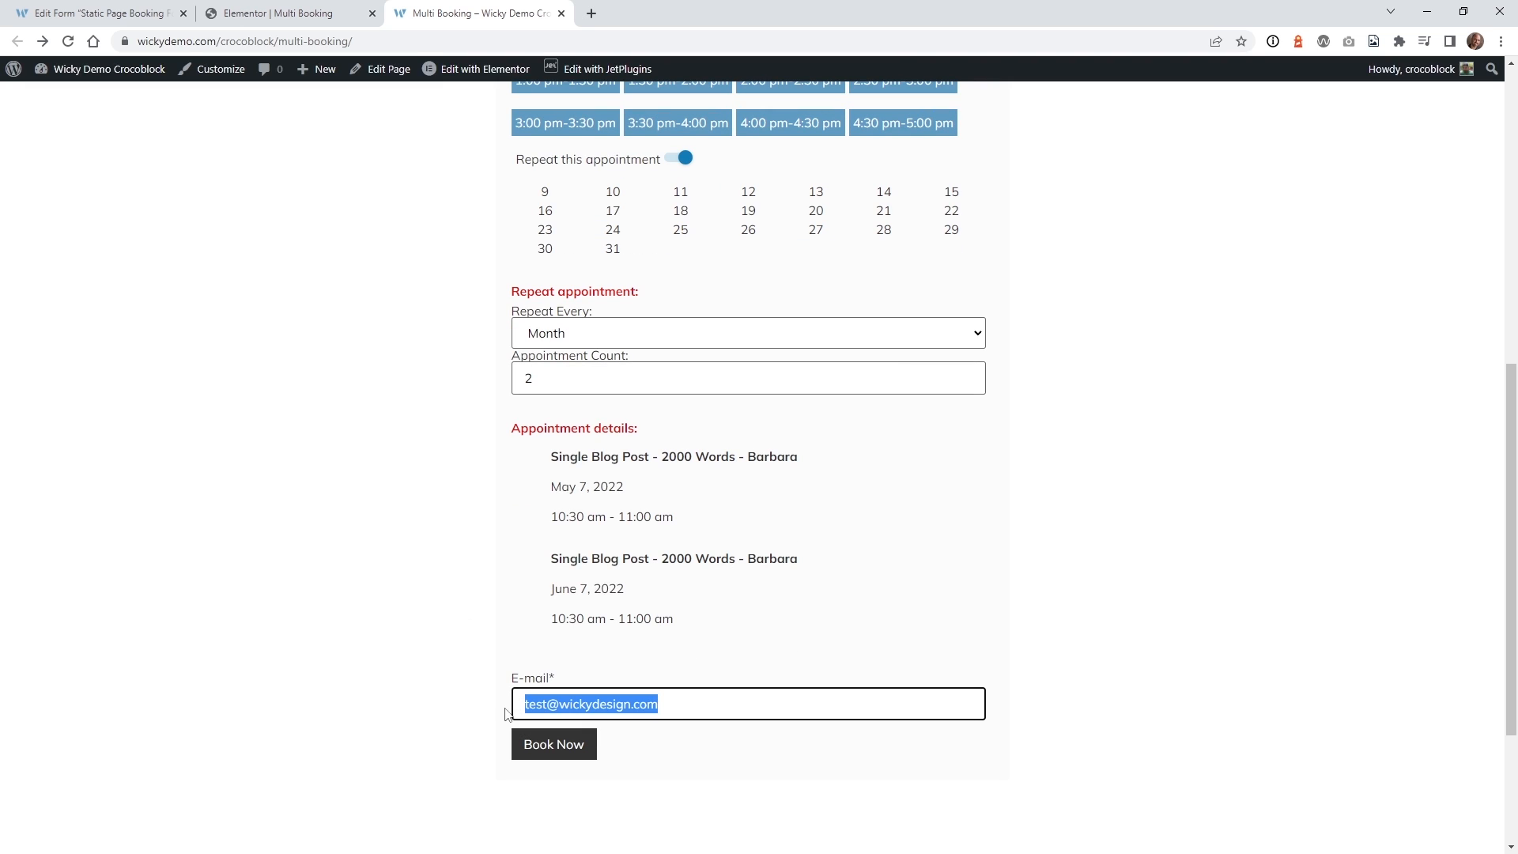
{"action": "left_click", "coordinate": [572, 759]}
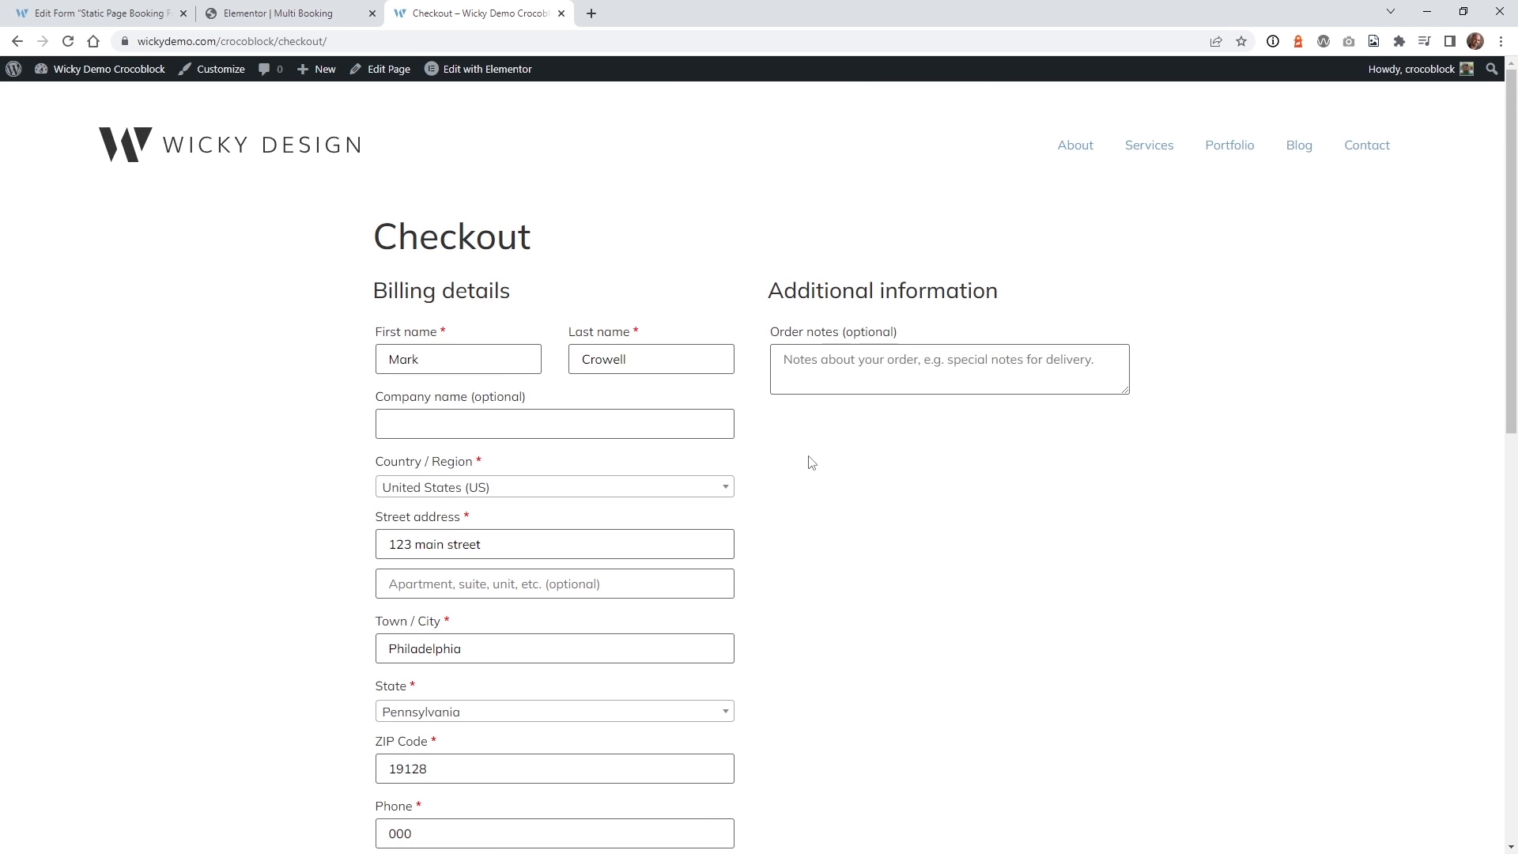
Review the checkout's billing email, May and June appointment dates, and $200.00 subtotal.
{"action": "scroll", "coordinate": [400, 487], "scroll_direction": "down", "scroll_amount": 4}
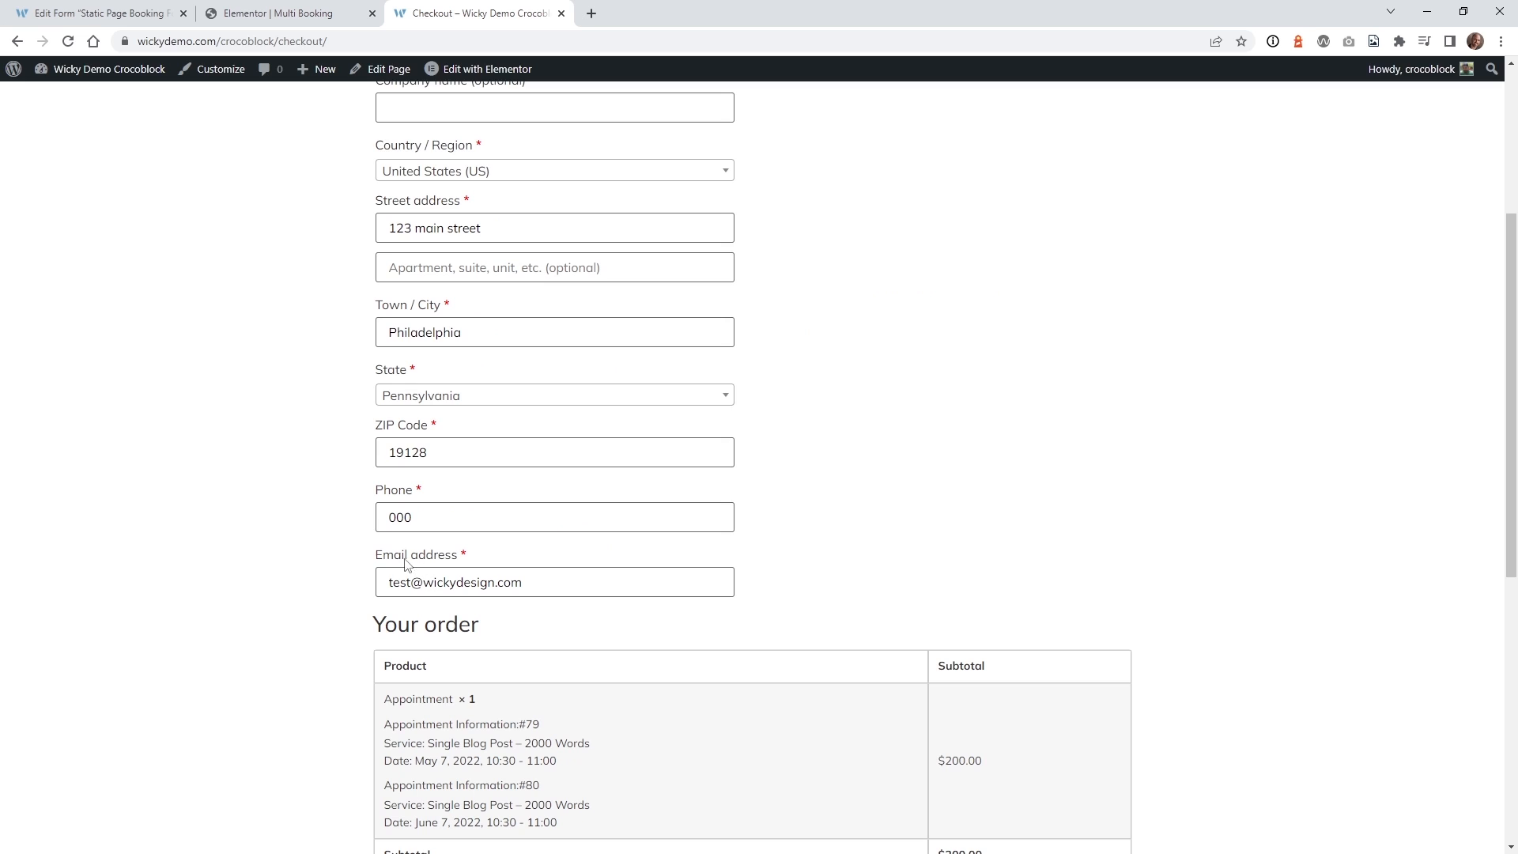
{"action": "left_click_drag", "start_coordinate": [519, 582], "coordinate": [411, 548]}
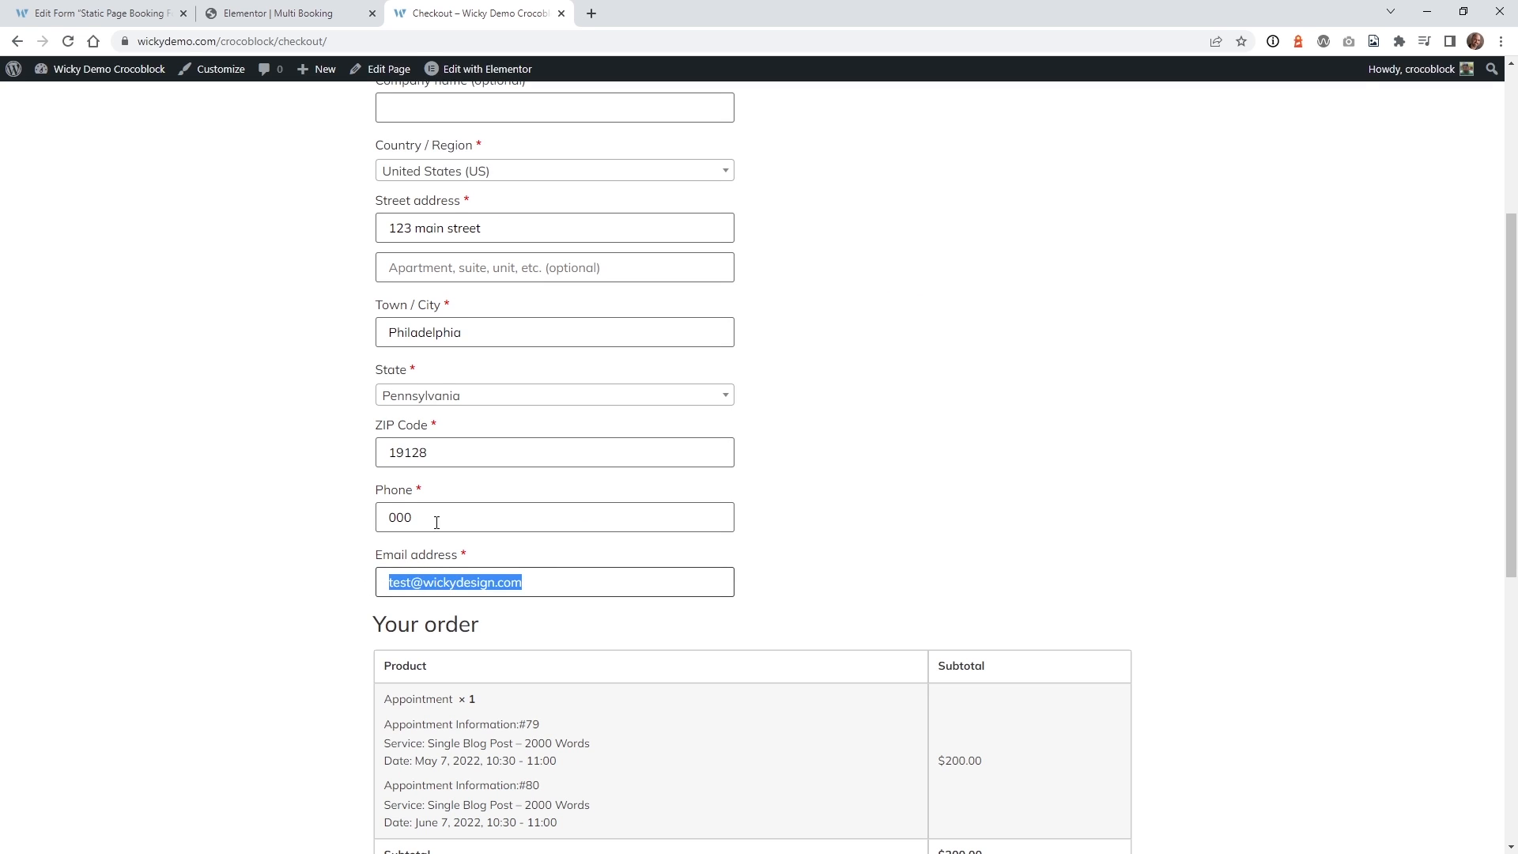
{"action": "left_click", "coordinate": [377, 607]}
{"action": "scroll", "coordinate": [414, 388], "scroll_direction": "down", "scroll_amount": 4}
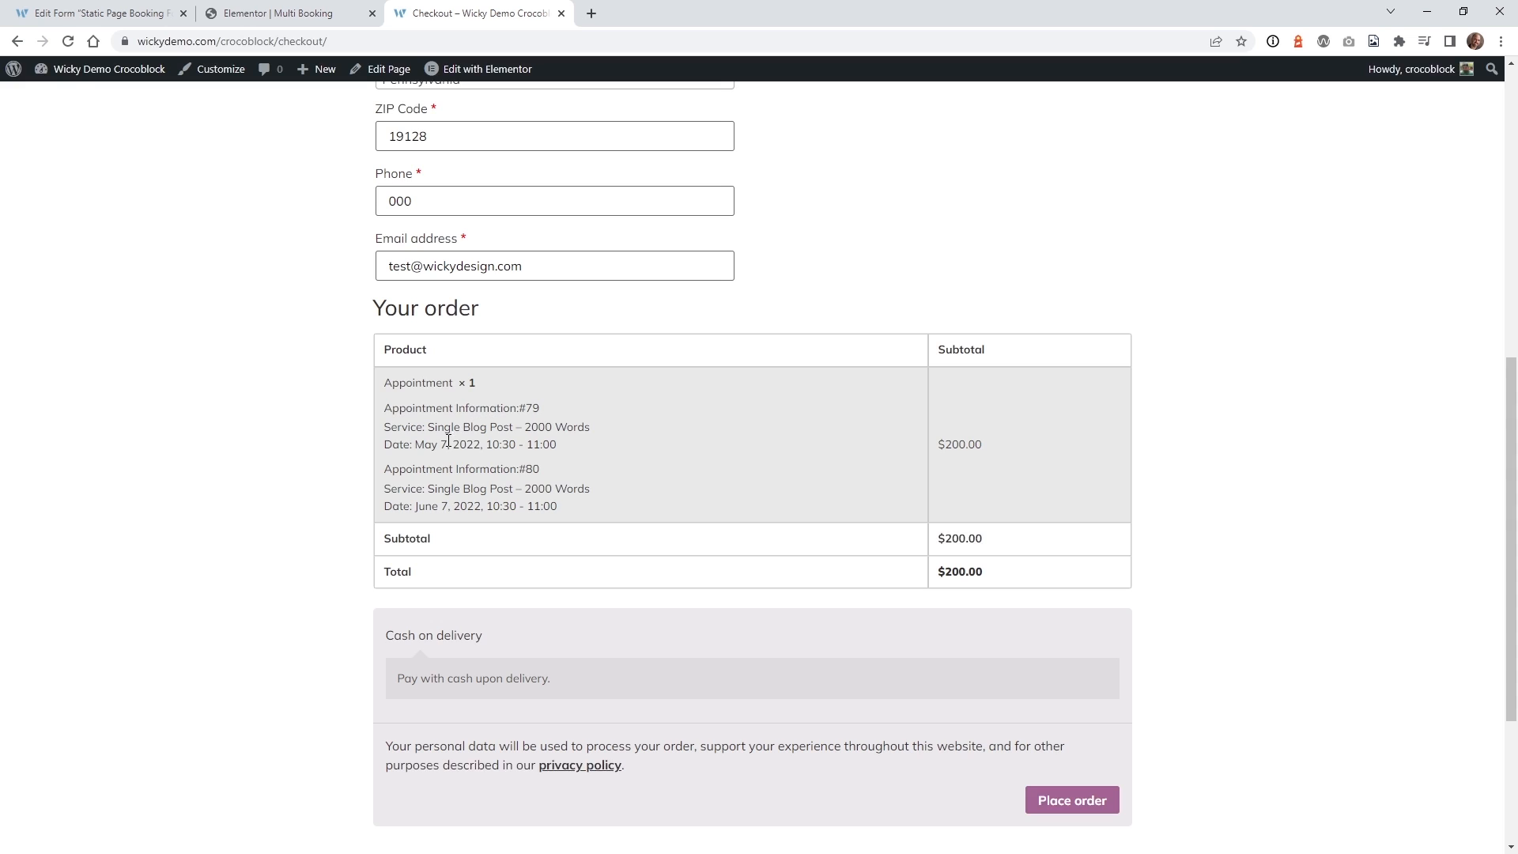
{"action": "left_click_drag", "start_coordinate": [427, 447], "coordinate": [487, 447]}
{"action": "left_click_drag", "start_coordinate": [431, 506], "coordinate": [485, 522]}
{"action": "left_click", "coordinate": [498, 484]}
{"action": "left_click_drag", "start_coordinate": [952, 445], "coordinate": [978, 447]}
{"action": "scroll", "coordinate": [284, 499], "scroll_direction": "down", "scroll_amount": 3}
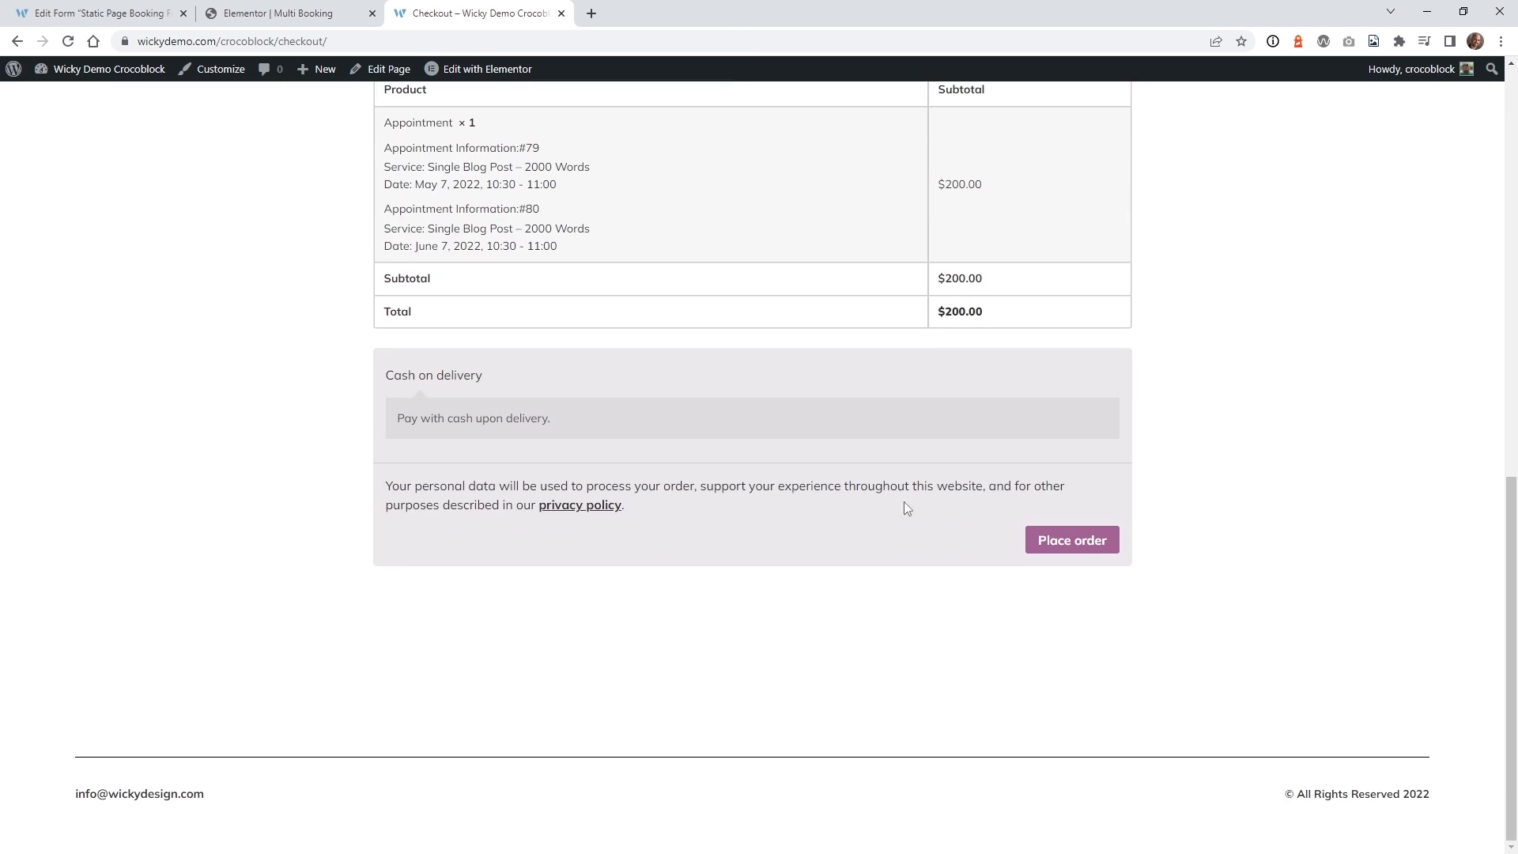
Place the order and review the Cash on delivery order-received details.
{"action": "left_click", "coordinate": [1073, 541]}
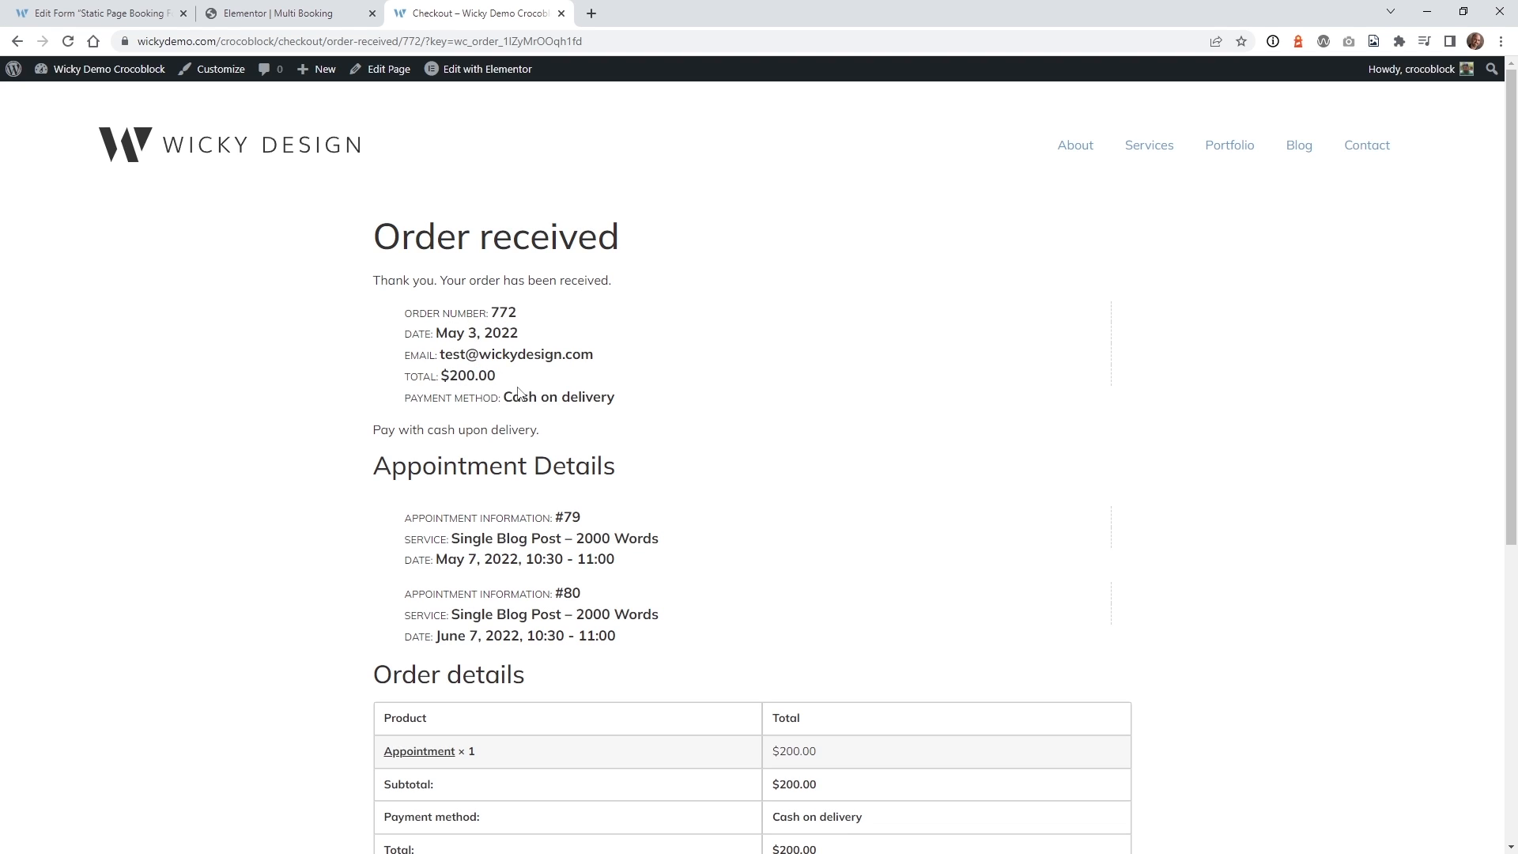
{"action": "left_click_drag", "start_coordinate": [501, 400], "coordinate": [583, 401]}
{"action": "scroll", "coordinate": [338, 466], "scroll_direction": "down", "scroll_amount": 2}
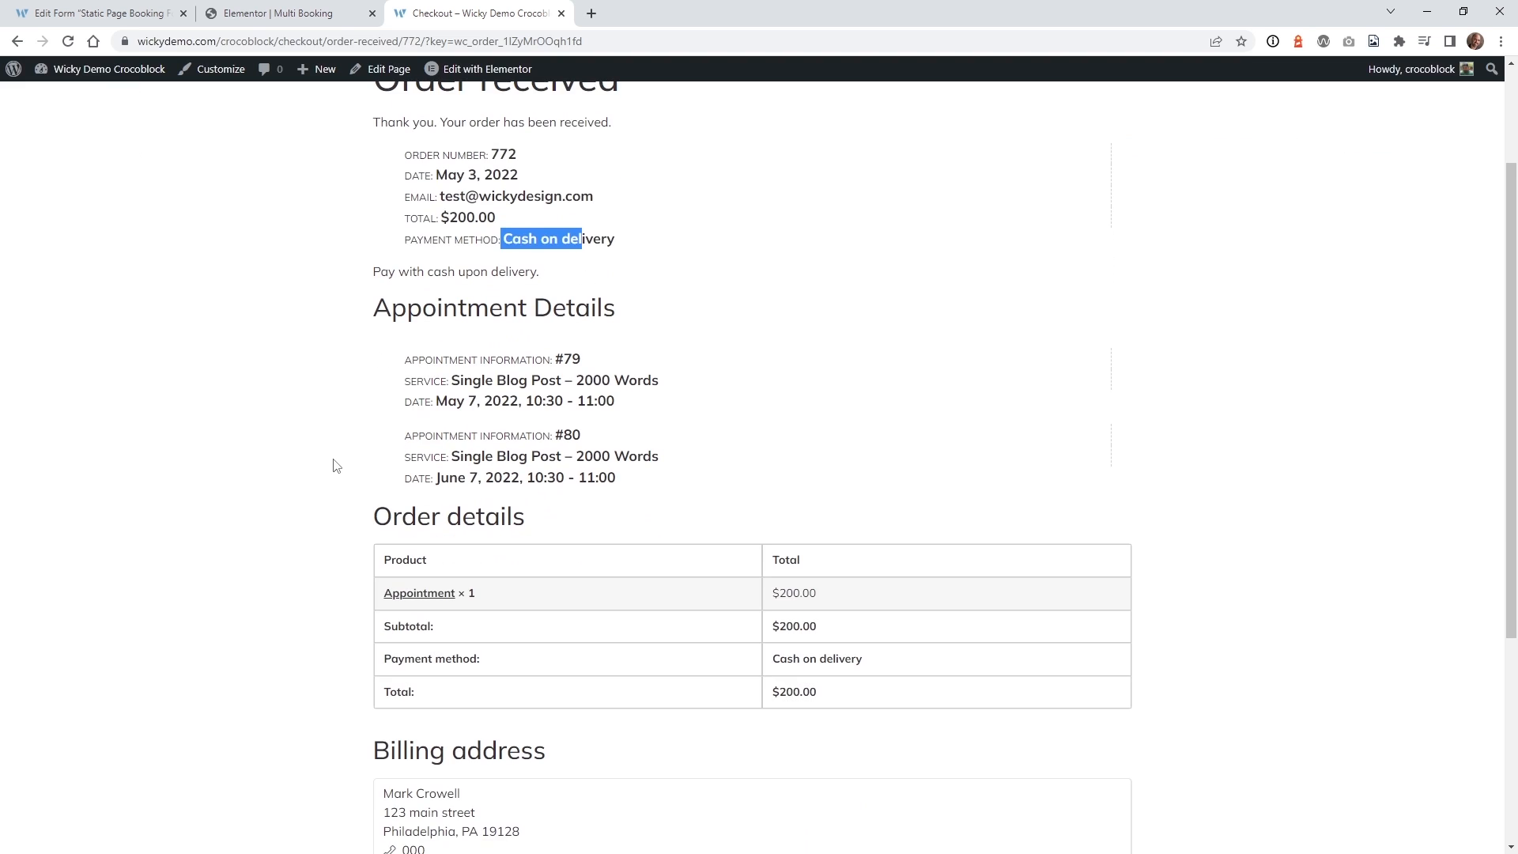
{"action": "scroll", "coordinate": [337, 467], "scroll_direction": "down", "scroll_amount": 4}
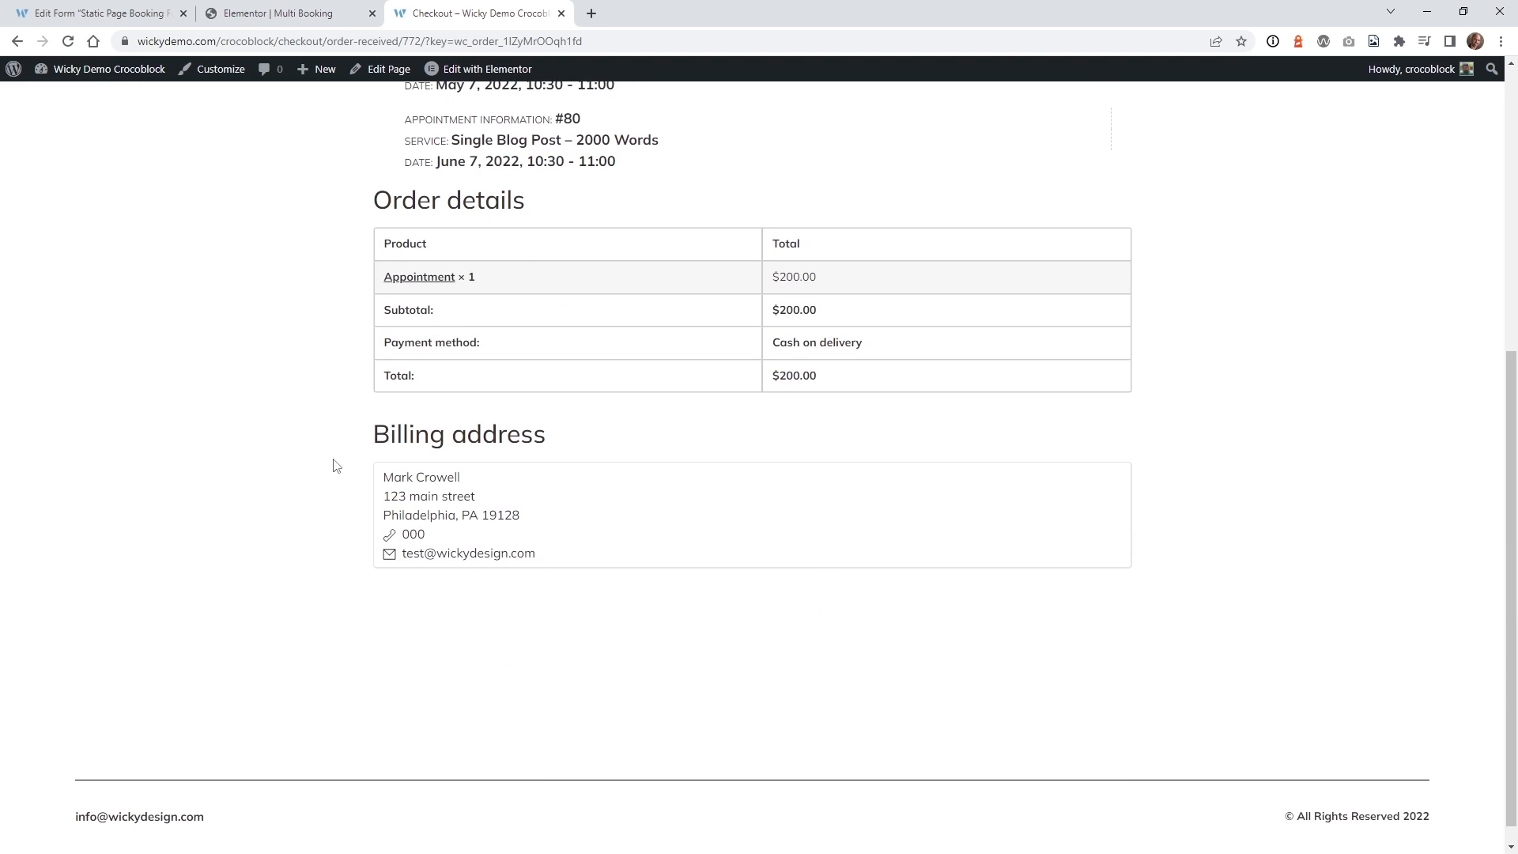
{"action": "scroll", "coordinate": [337, 466], "scroll_direction": "up", "scroll_amount": 6}
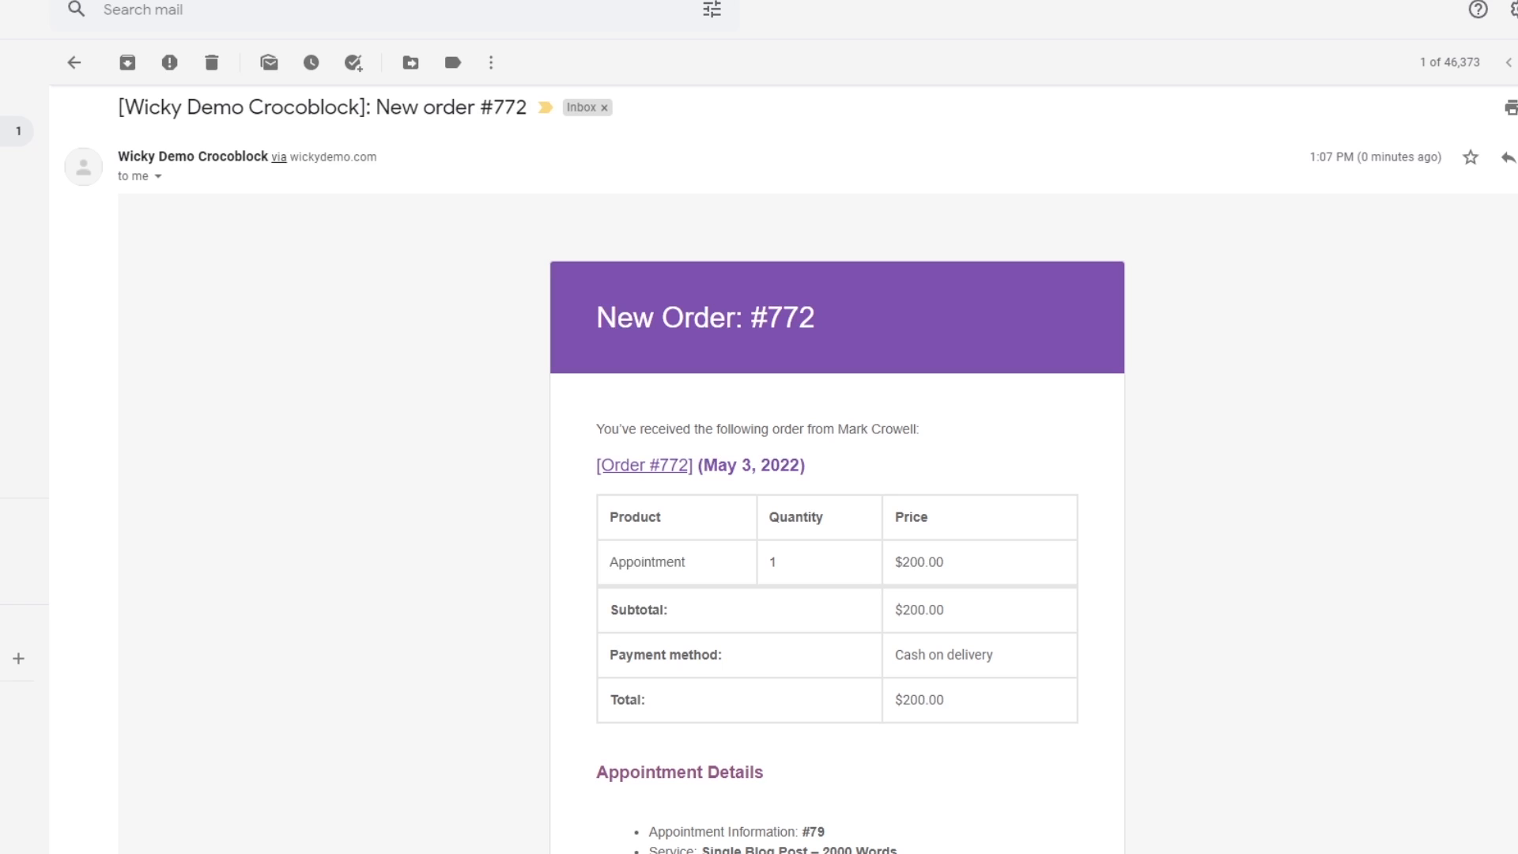
Read through the New Order #772 email's appointments #79 and #80, then open the Appointments admin list.
{"action": "scroll", "coordinate": [790, 469], "scroll_direction": "down", "scroll_amount": 1}
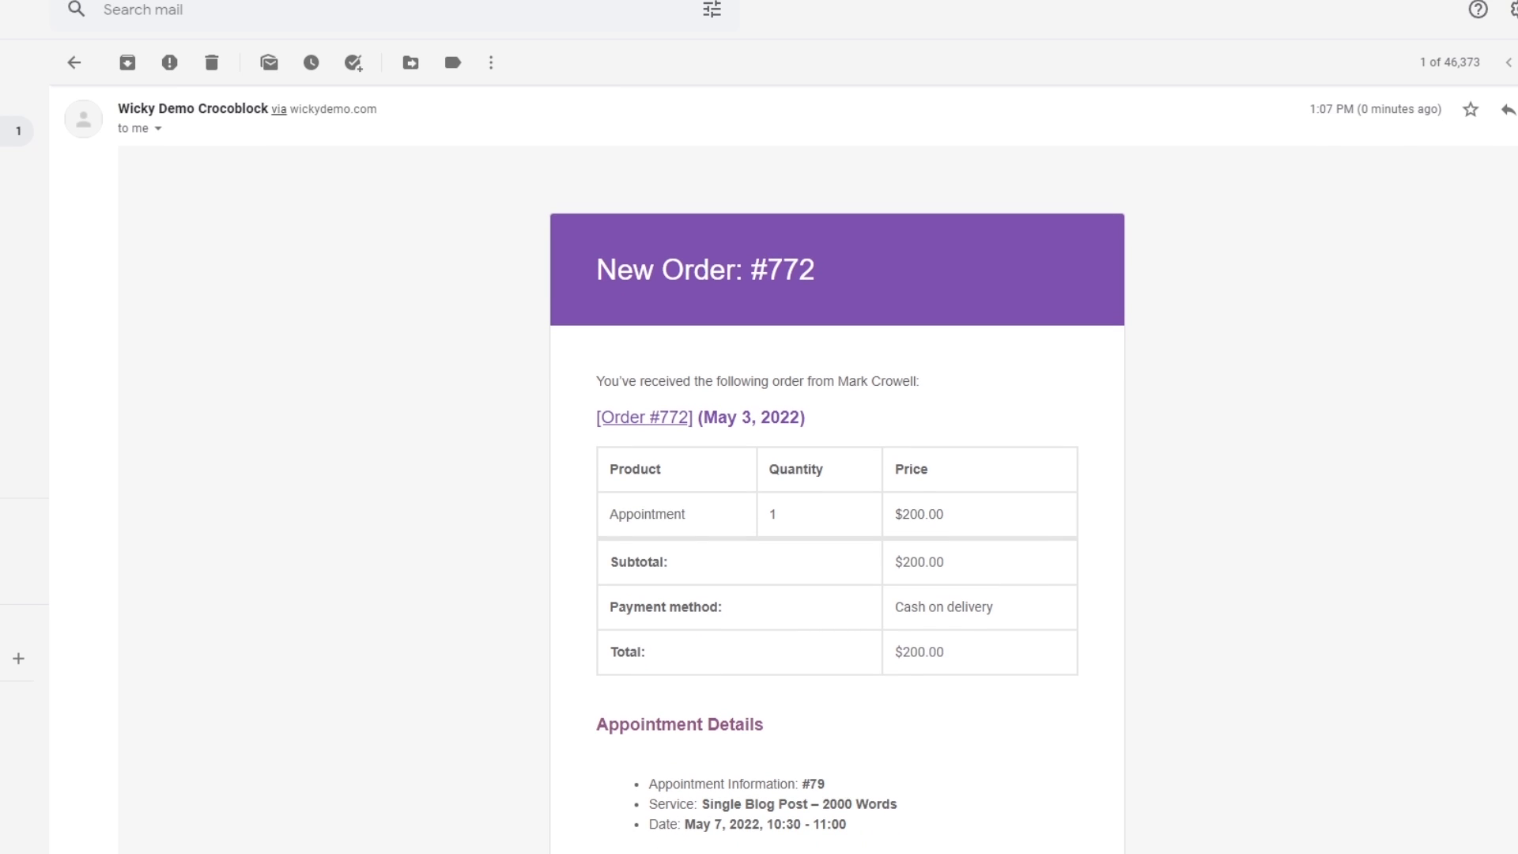
{"action": "scroll", "coordinate": [790, 469], "scroll_direction": "down", "scroll_amount": 1}
{"action": "scroll", "coordinate": [790, 469], "scroll_direction": "down", "scroll_amount": 1}
{"action": "scroll", "coordinate": [791, 470], "scroll_direction": "down", "scroll_amount": 1}
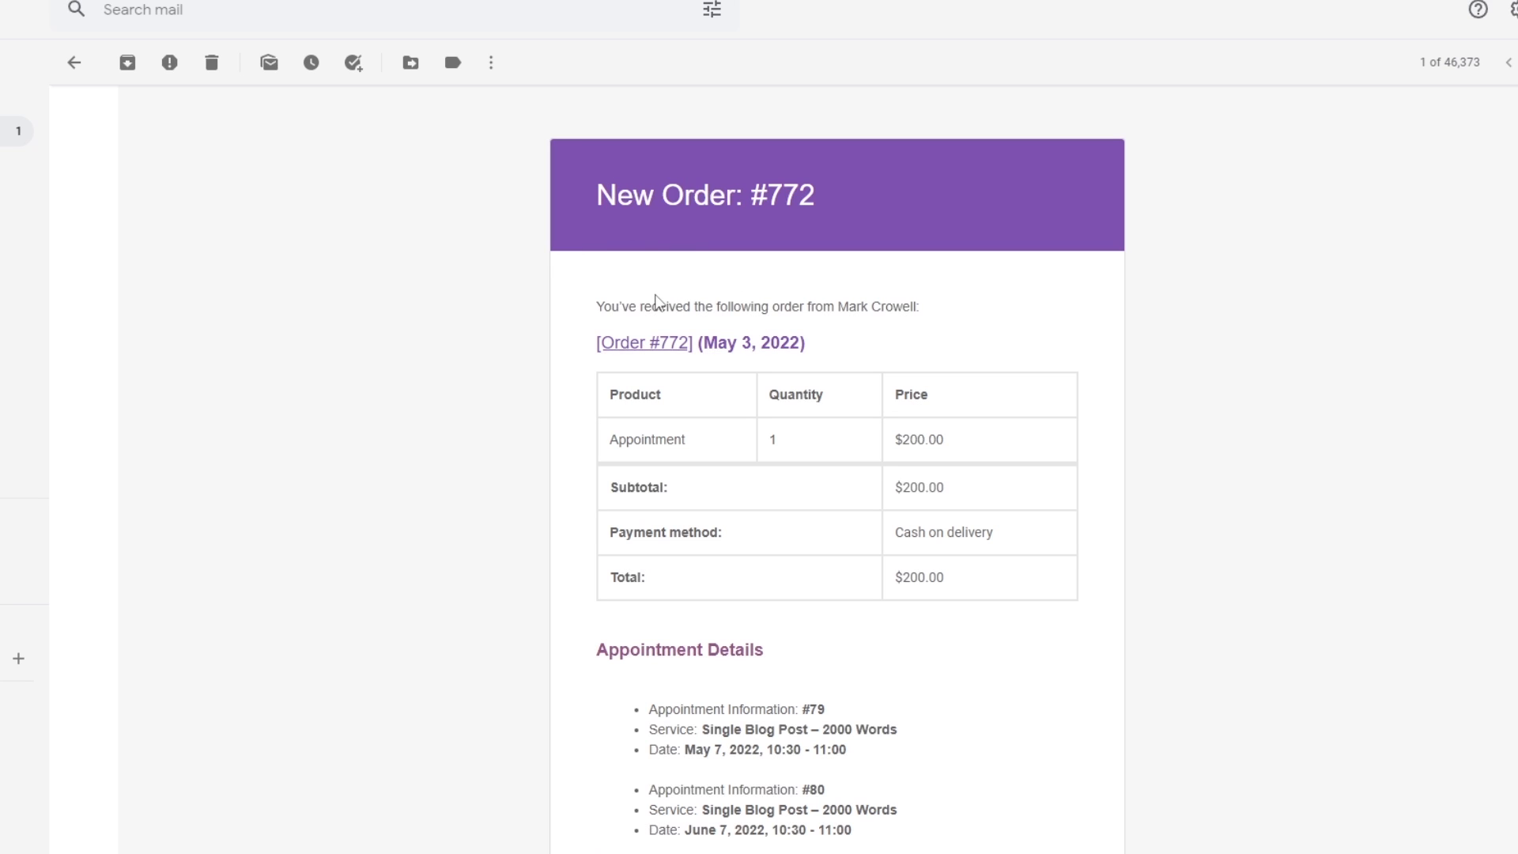
{"action": "scroll", "coordinate": [506, 400], "scroll_direction": "down", "scroll_amount": 2}
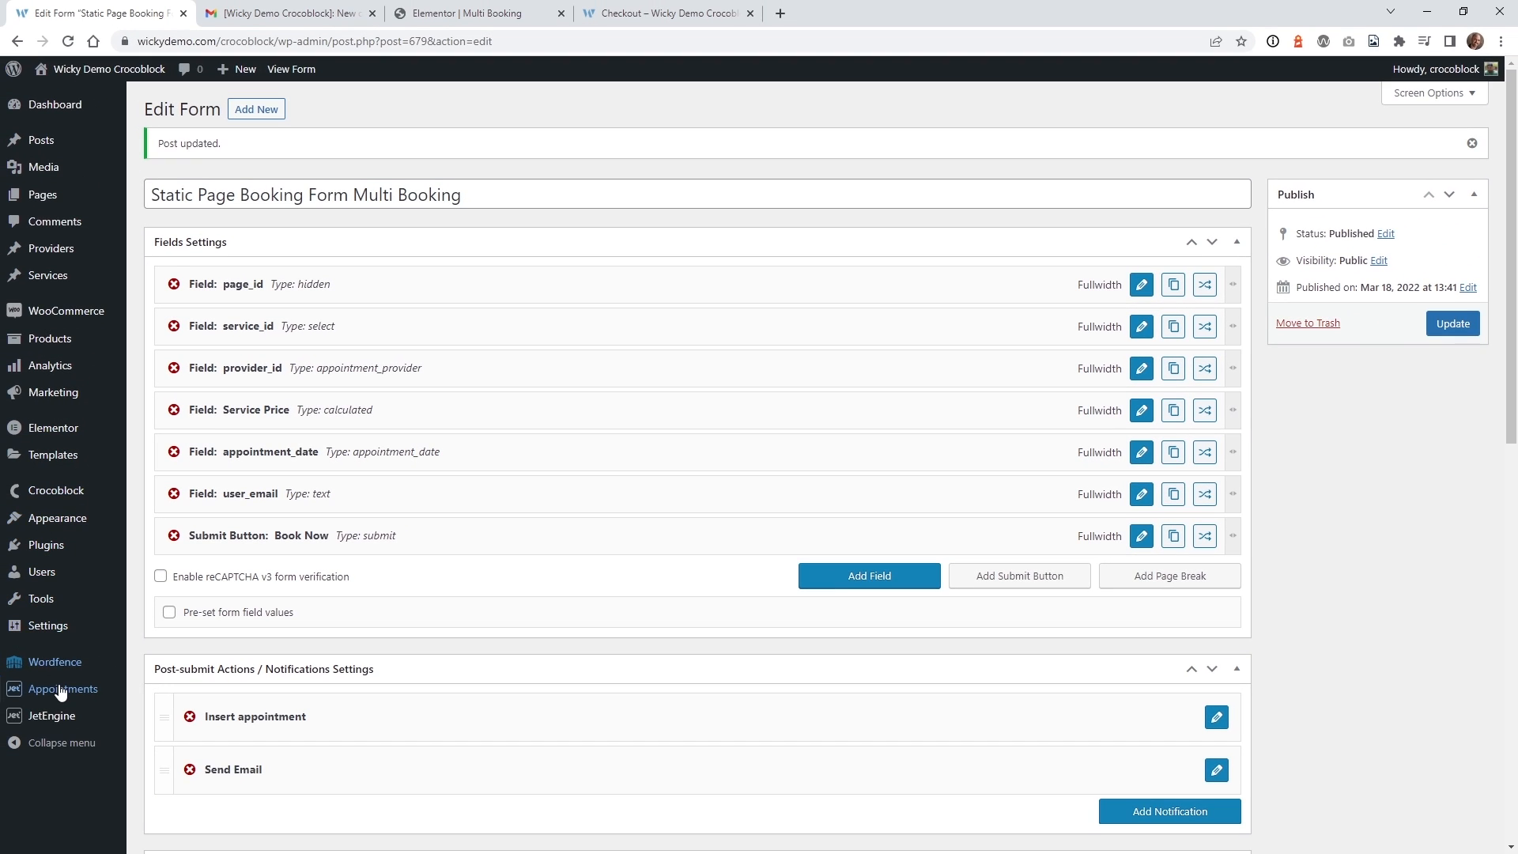
{"action": "left_click", "coordinate": [60, 690]}
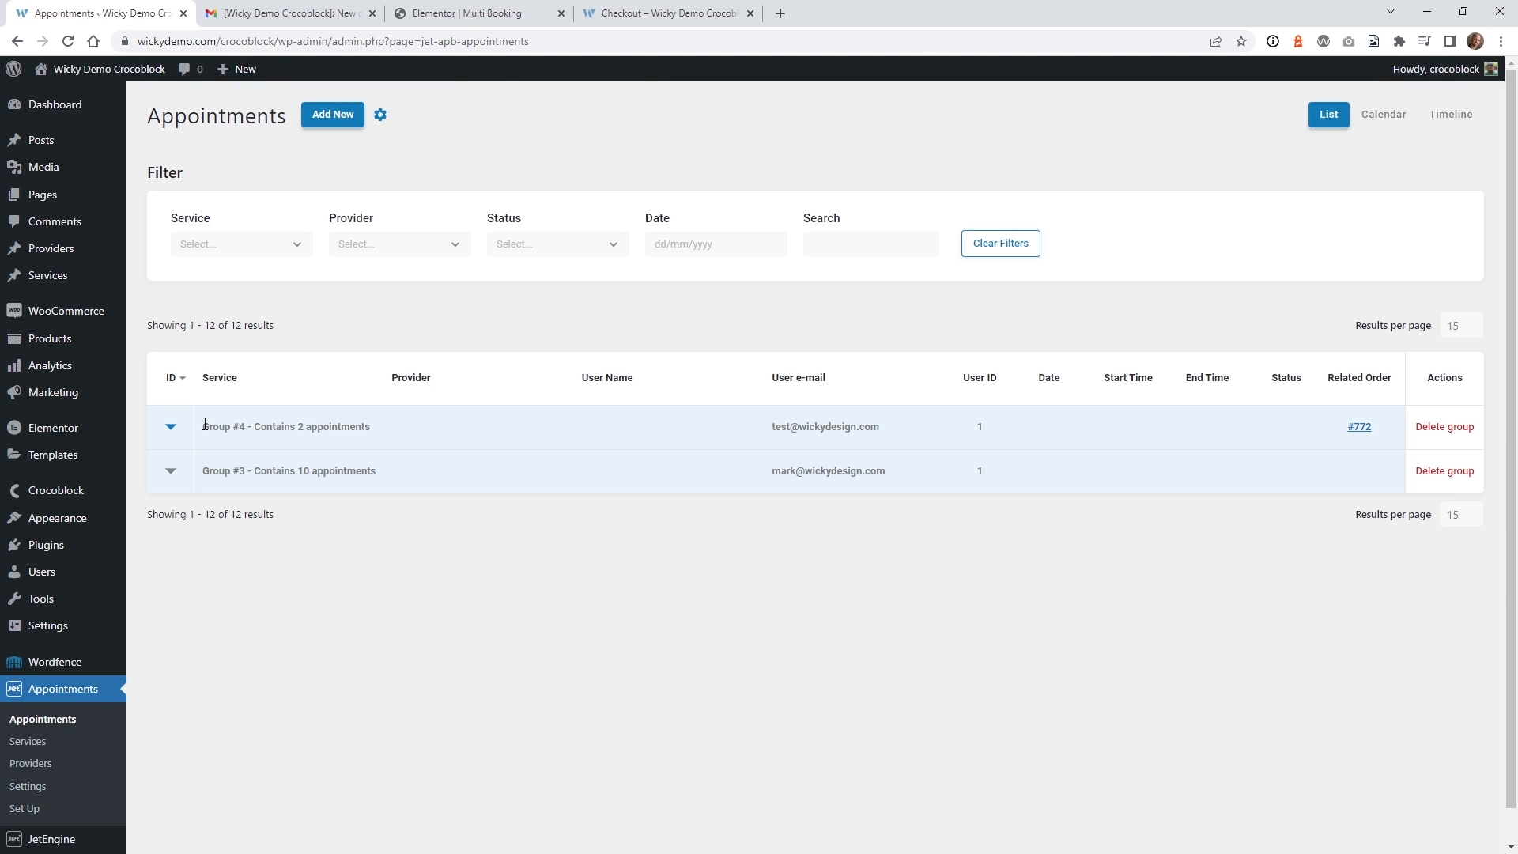
Expand Group #4 to confirm it holds the two appointments from order #772.
{"action": "left_click", "coordinate": [170, 429]}
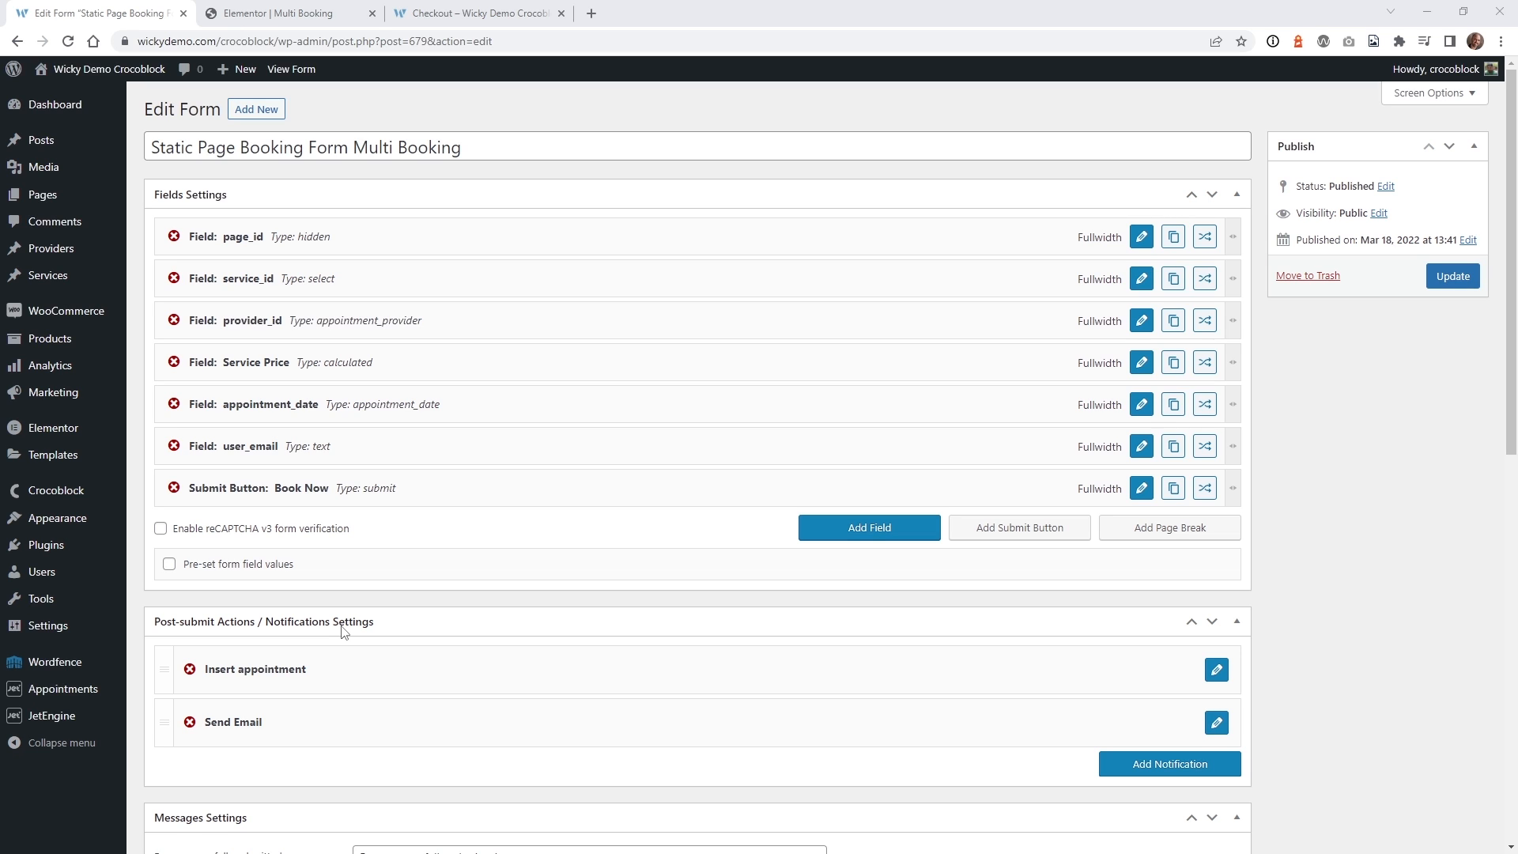
Locate the Send Email row's edit control in the form's Post-submit Actions.
{"action": "mouse_move", "coordinate": [49, 715]}
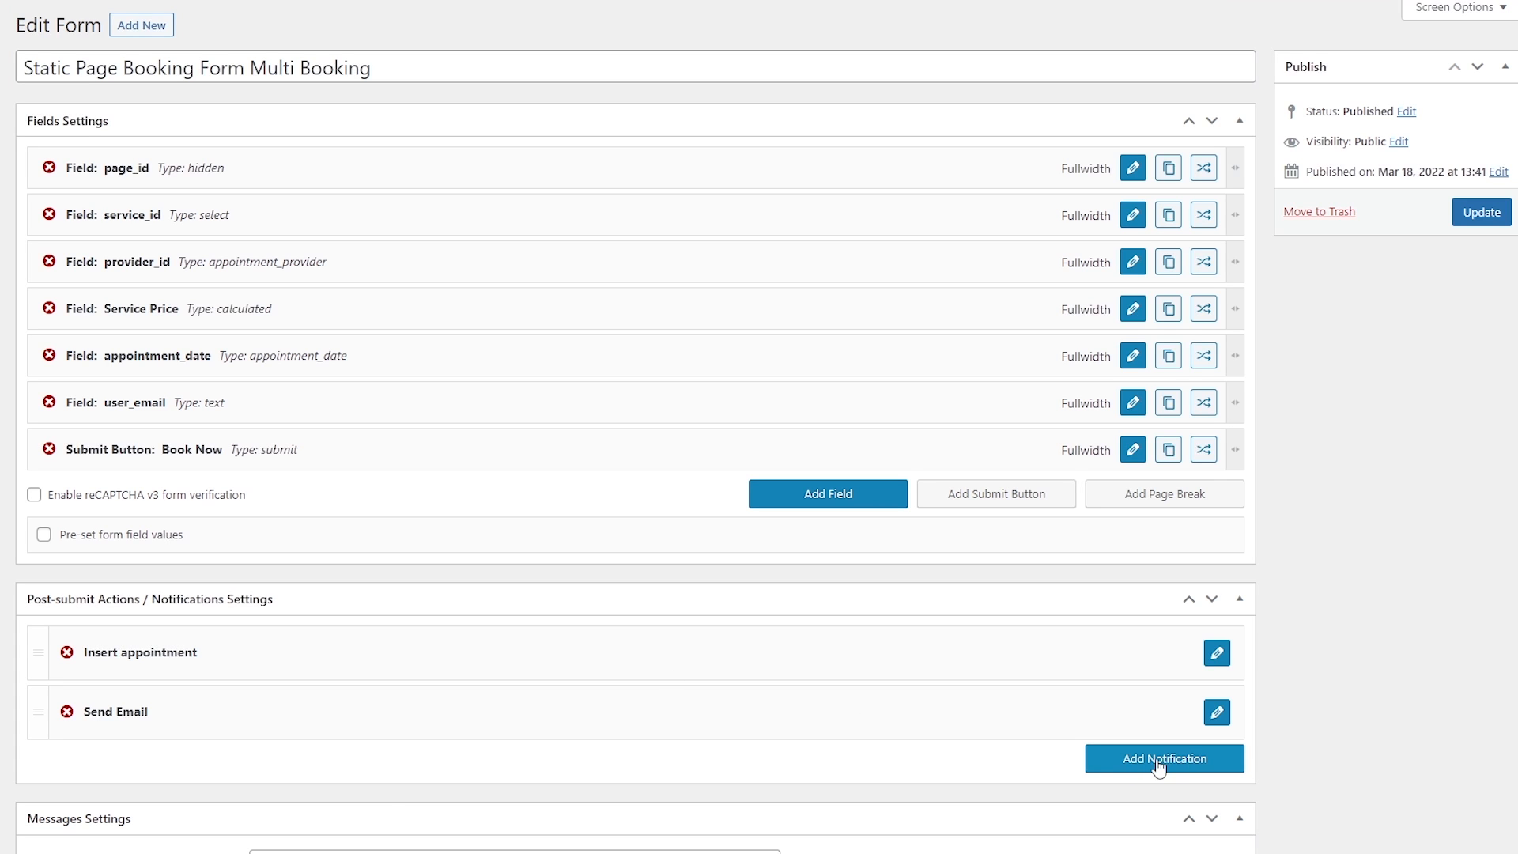
Confirm Send Email goes to the form's email, using the user_email field as recipient.
{"action": "left_click", "coordinate": [1216, 714]}
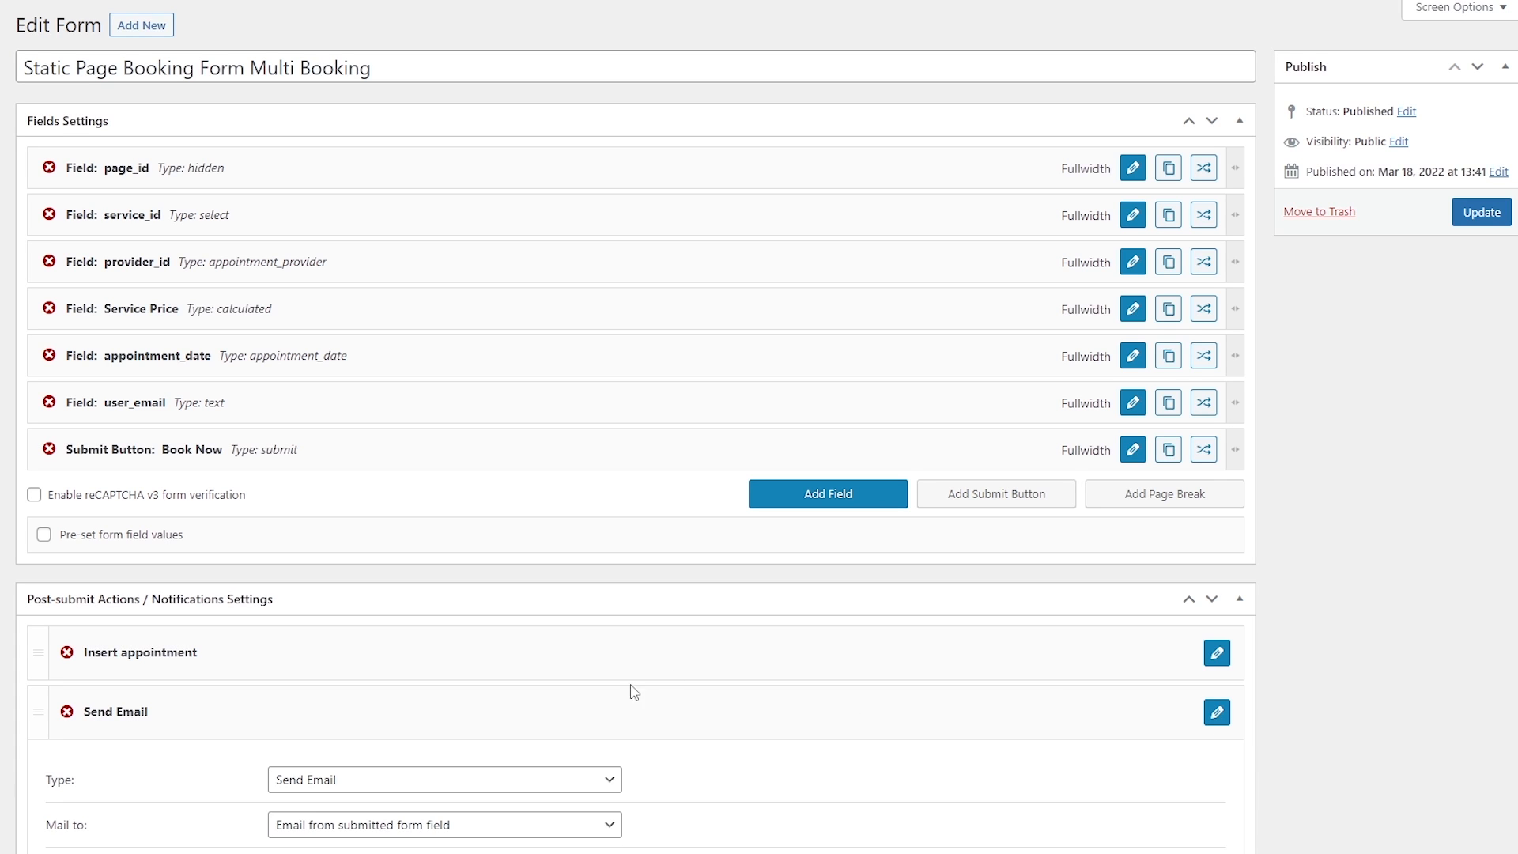
{"action": "scroll", "coordinate": [253, 688], "scroll_direction": "down", "scroll_amount": 5}
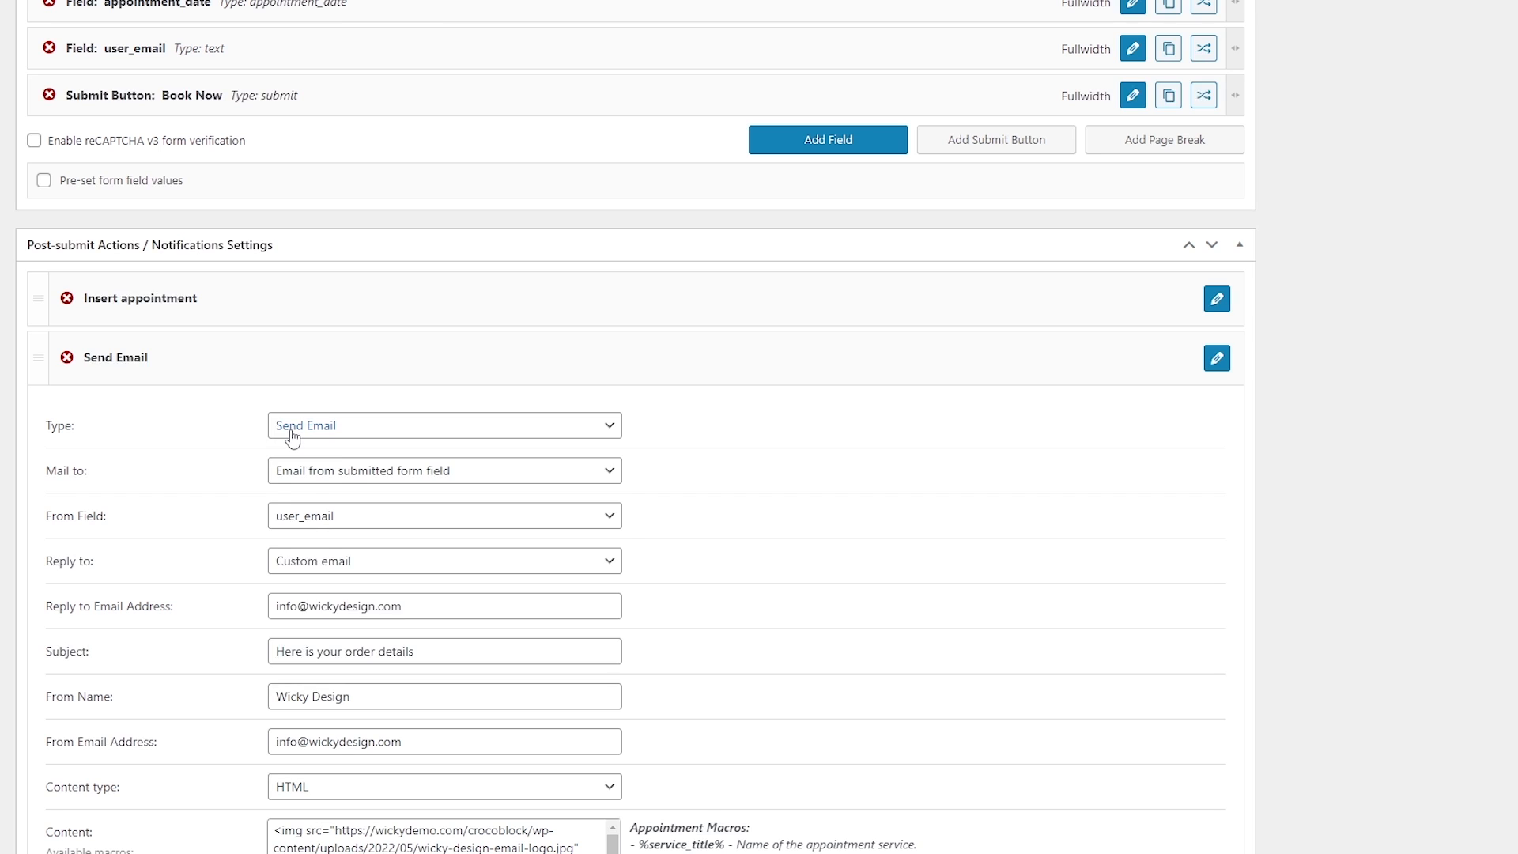
{"action": "left_click", "coordinate": [290, 431]}
{"action": "left_click", "coordinate": [131, 439]}
{"action": "left_click", "coordinate": [328, 473]}
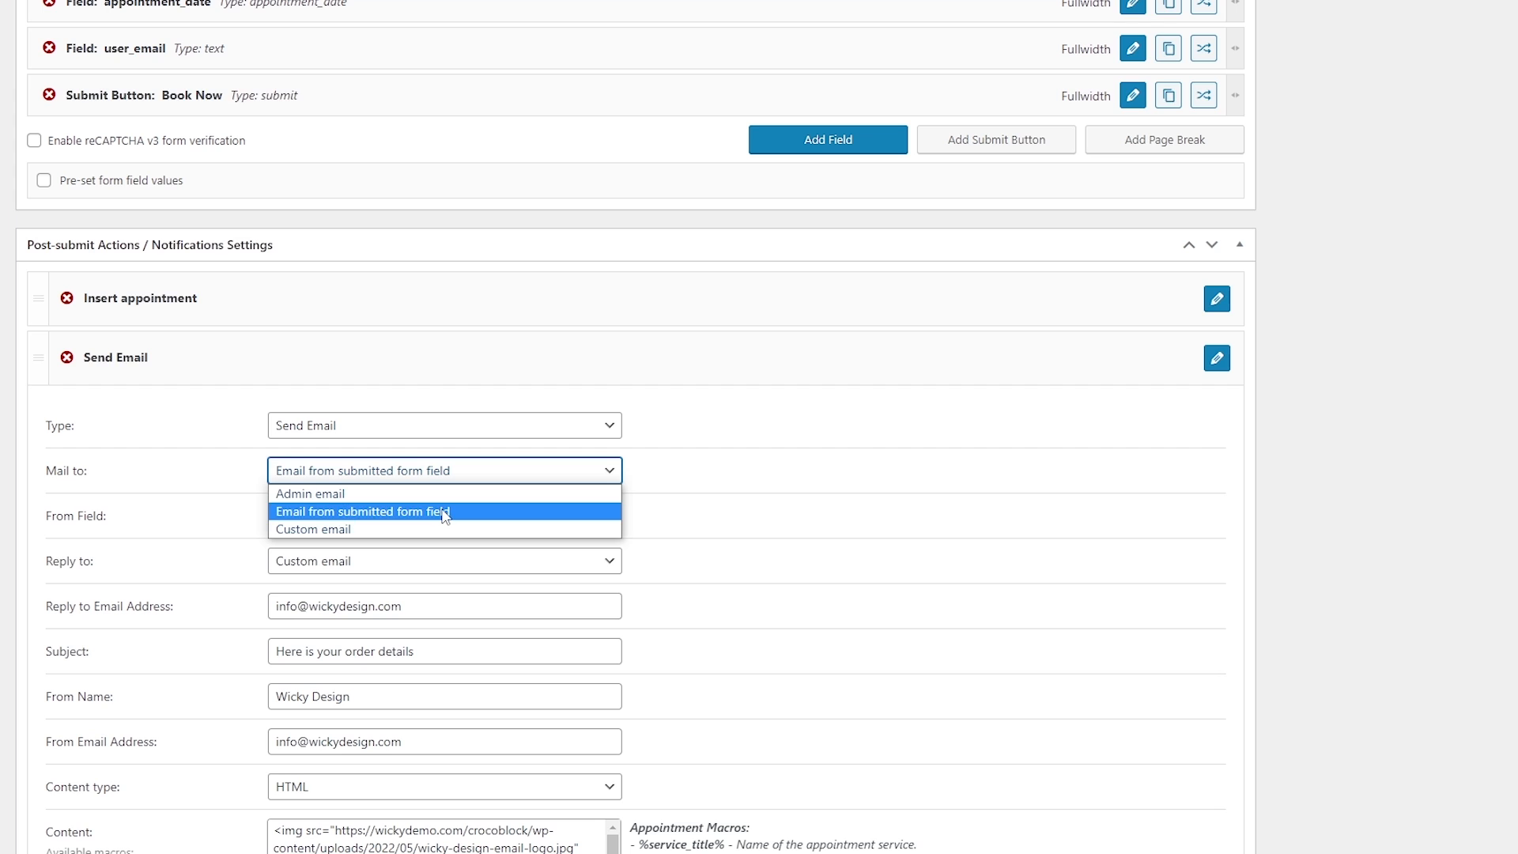
{"action": "left_click", "coordinate": [741, 495]}
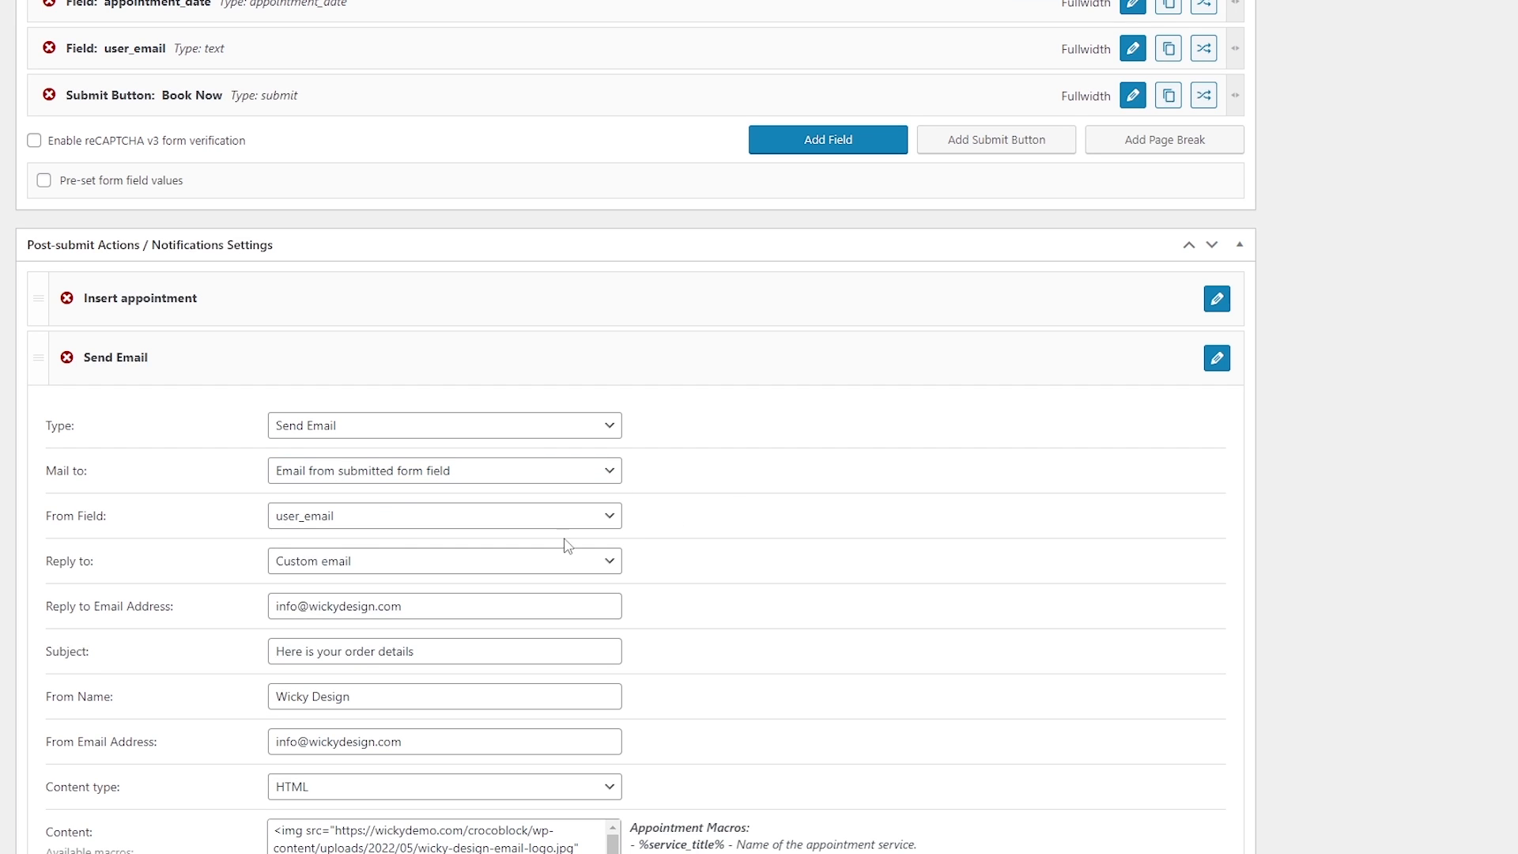
{"action": "left_click", "coordinate": [282, 524]}
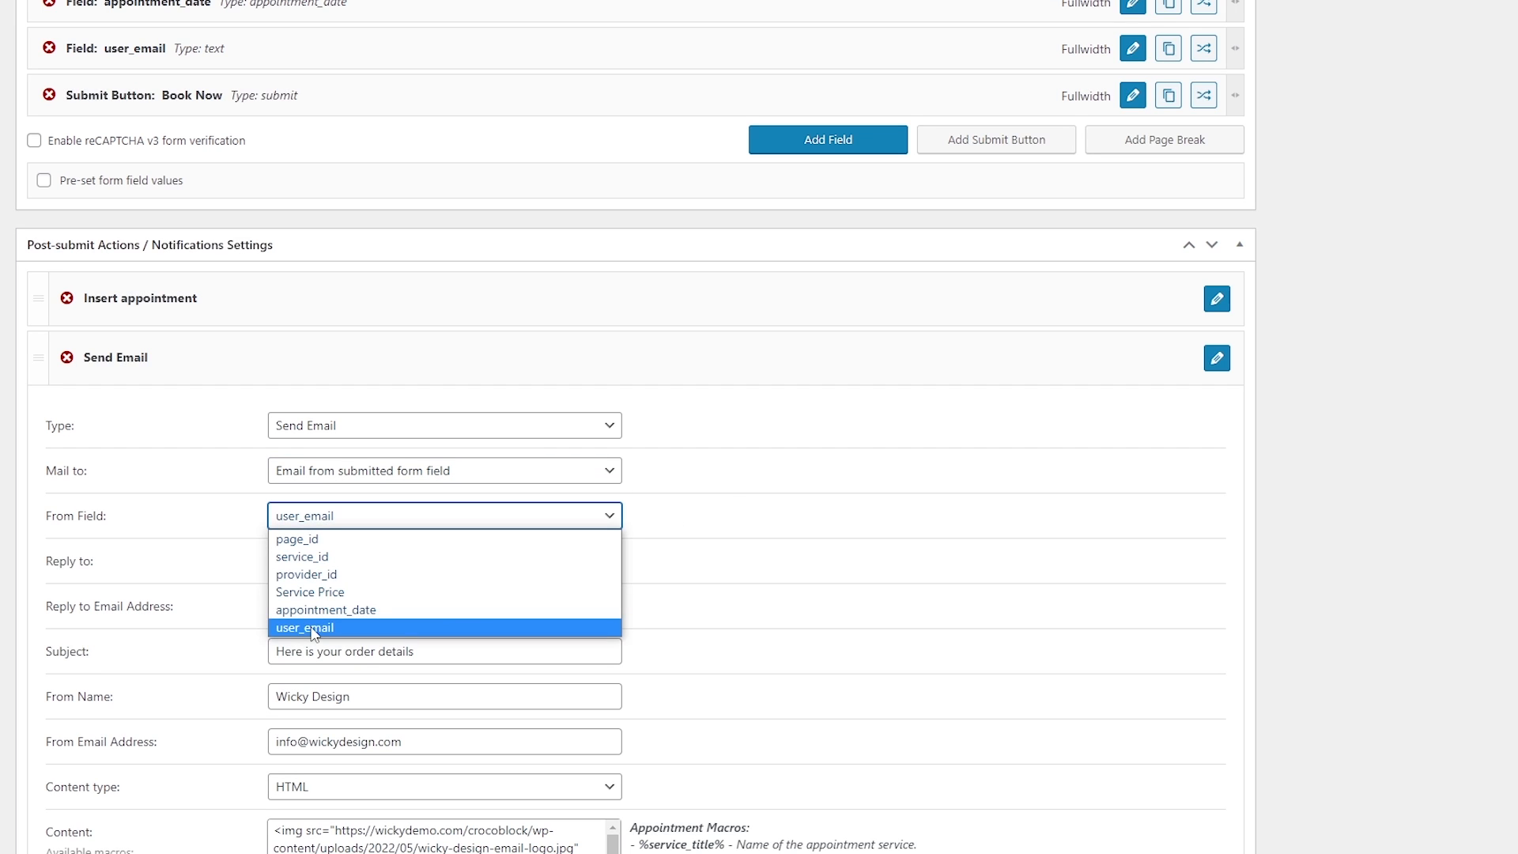
{"action": "left_click", "coordinate": [313, 629]}
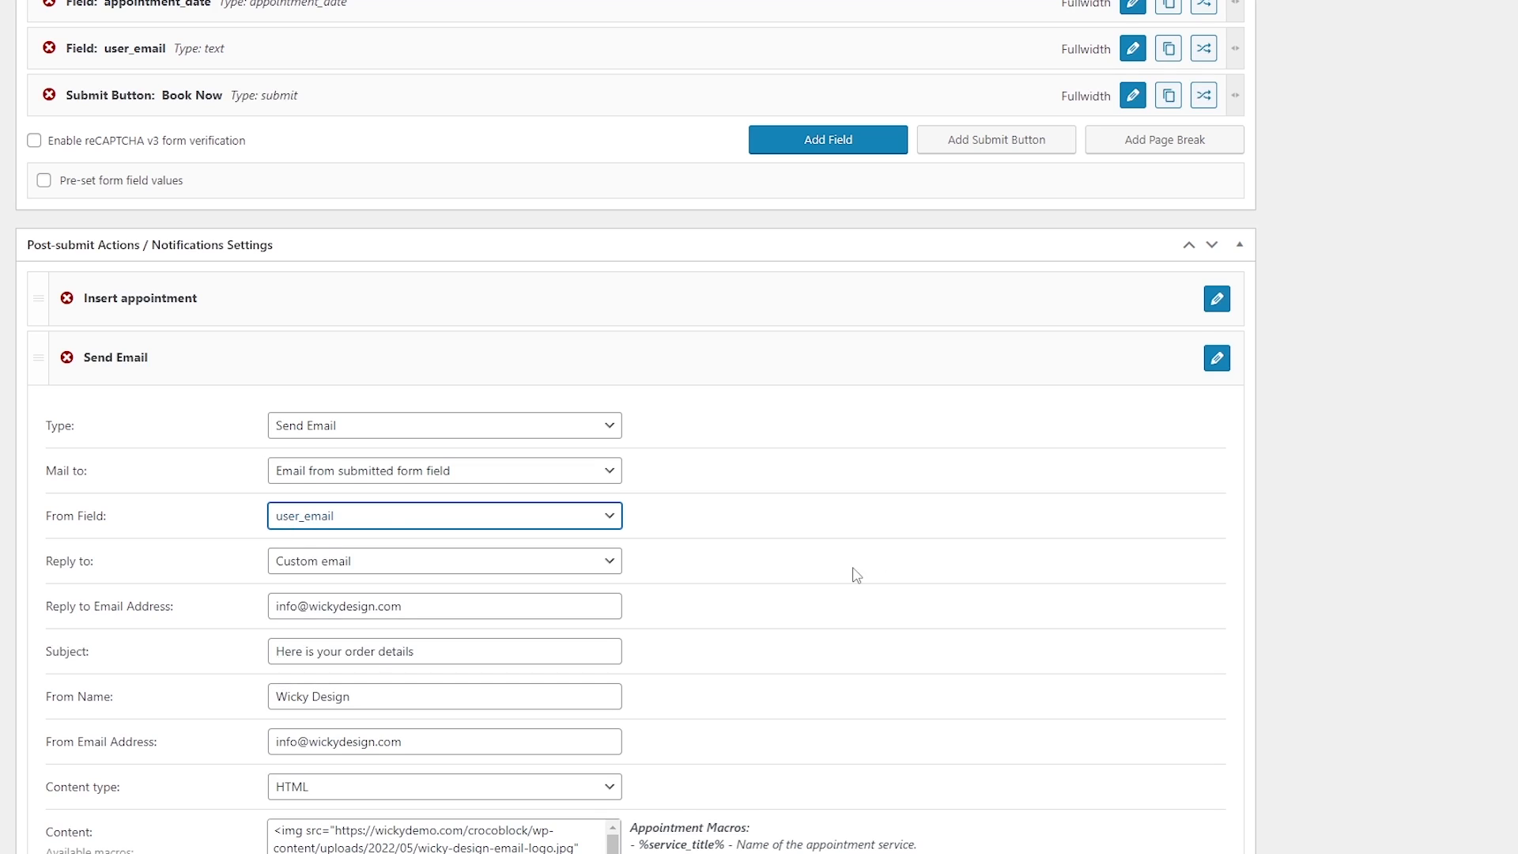
Check that the Reply to setting keeps using a custom reply-to address.
{"action": "scroll", "coordinate": [867, 575], "scroll_direction": "up", "scroll_amount": 5}
{"action": "scroll", "coordinate": [163, 403], "scroll_direction": "down", "scroll_amount": 5}
{"action": "left_click", "coordinate": [332, 563]}
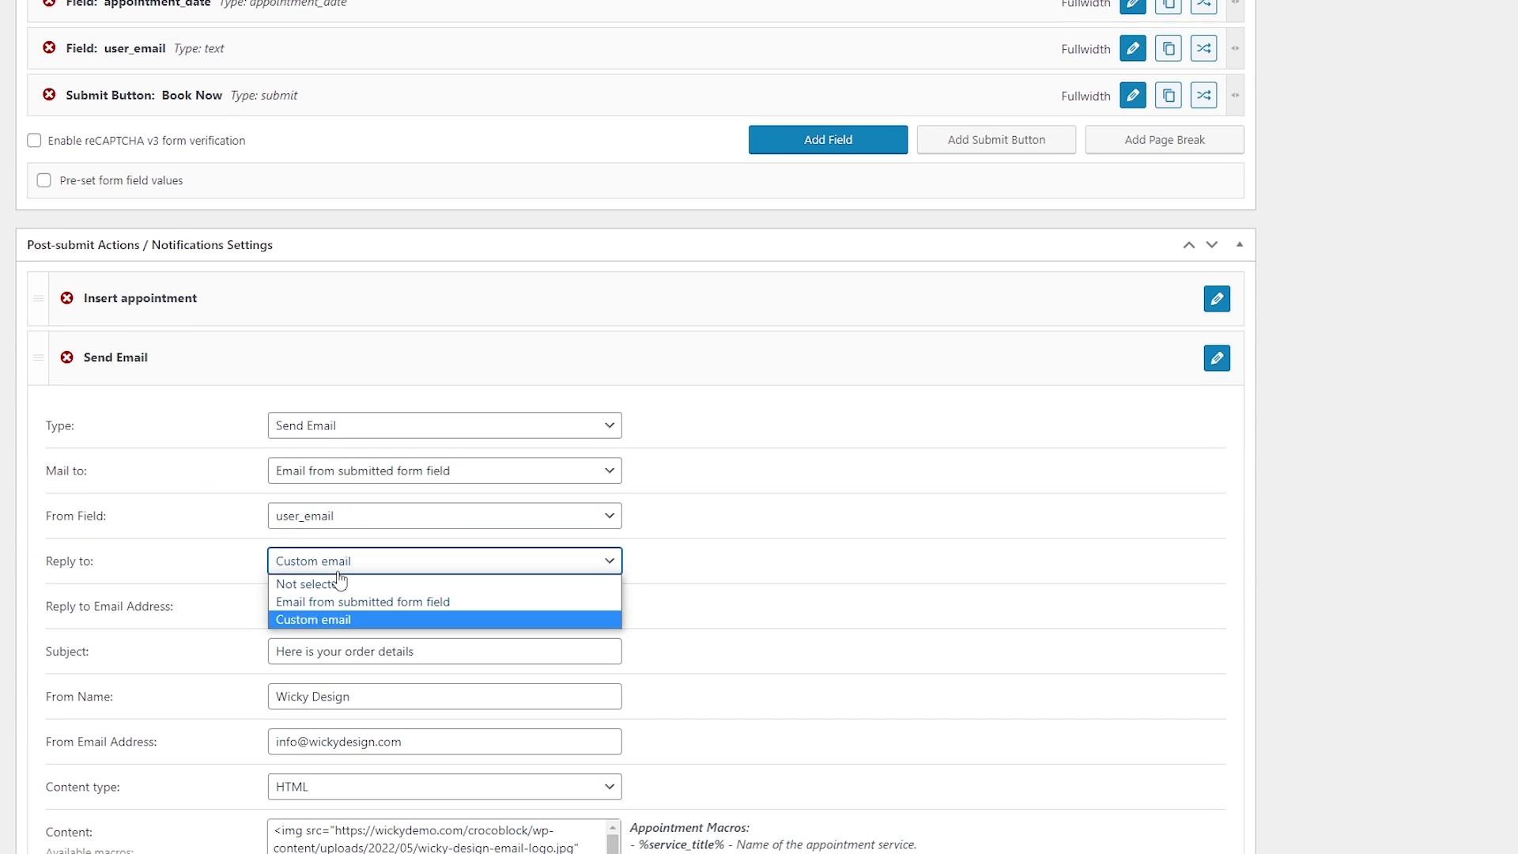
{"action": "left_click", "coordinate": [352, 621]}
{"action": "left_click_drag", "start_coordinate": [423, 606], "coordinate": [253, 631]}
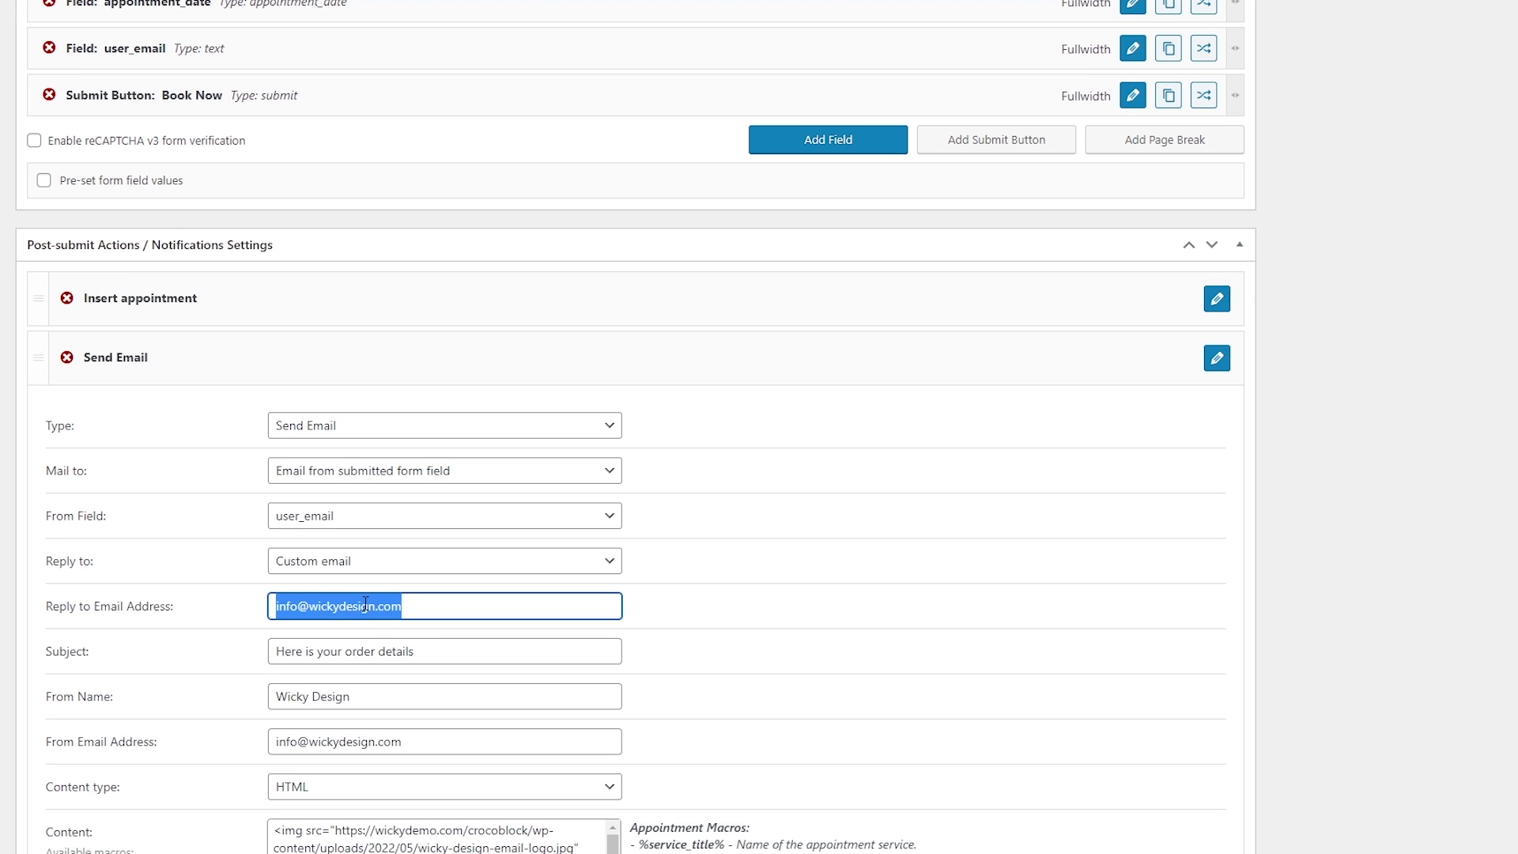
{"action": "left_click", "coordinate": [723, 595]}
Review the From Name and From Email settings and enlarge the Content box to show the full HTML template.
{"action": "scroll", "coordinate": [726, 595], "scroll_direction": "down", "scroll_amount": 4}
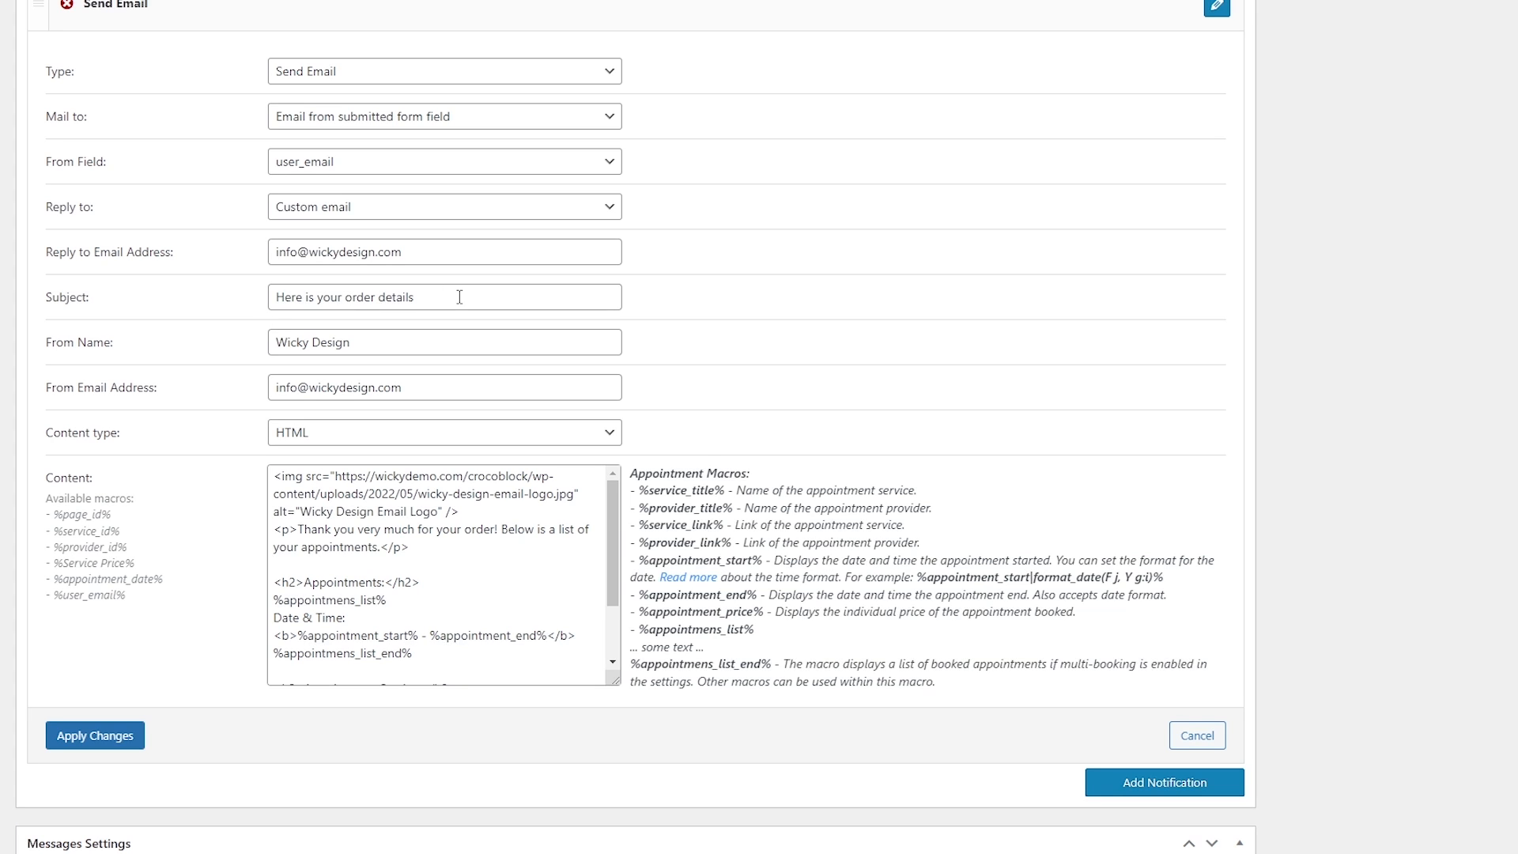
{"action": "left_click", "coordinate": [304, 342]}
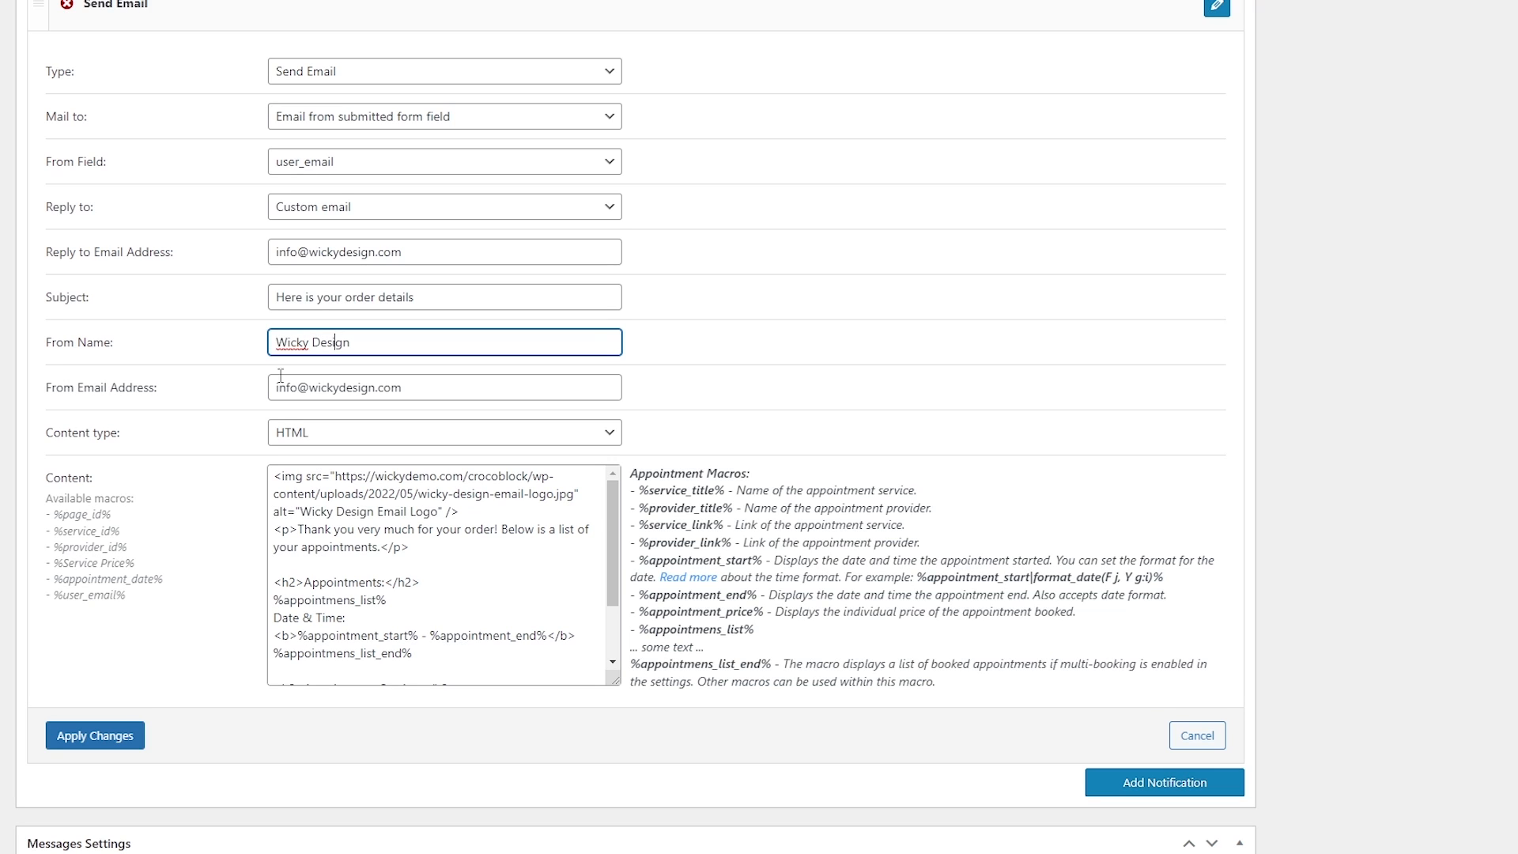
{"action": "left_click", "coordinate": [405, 388]}
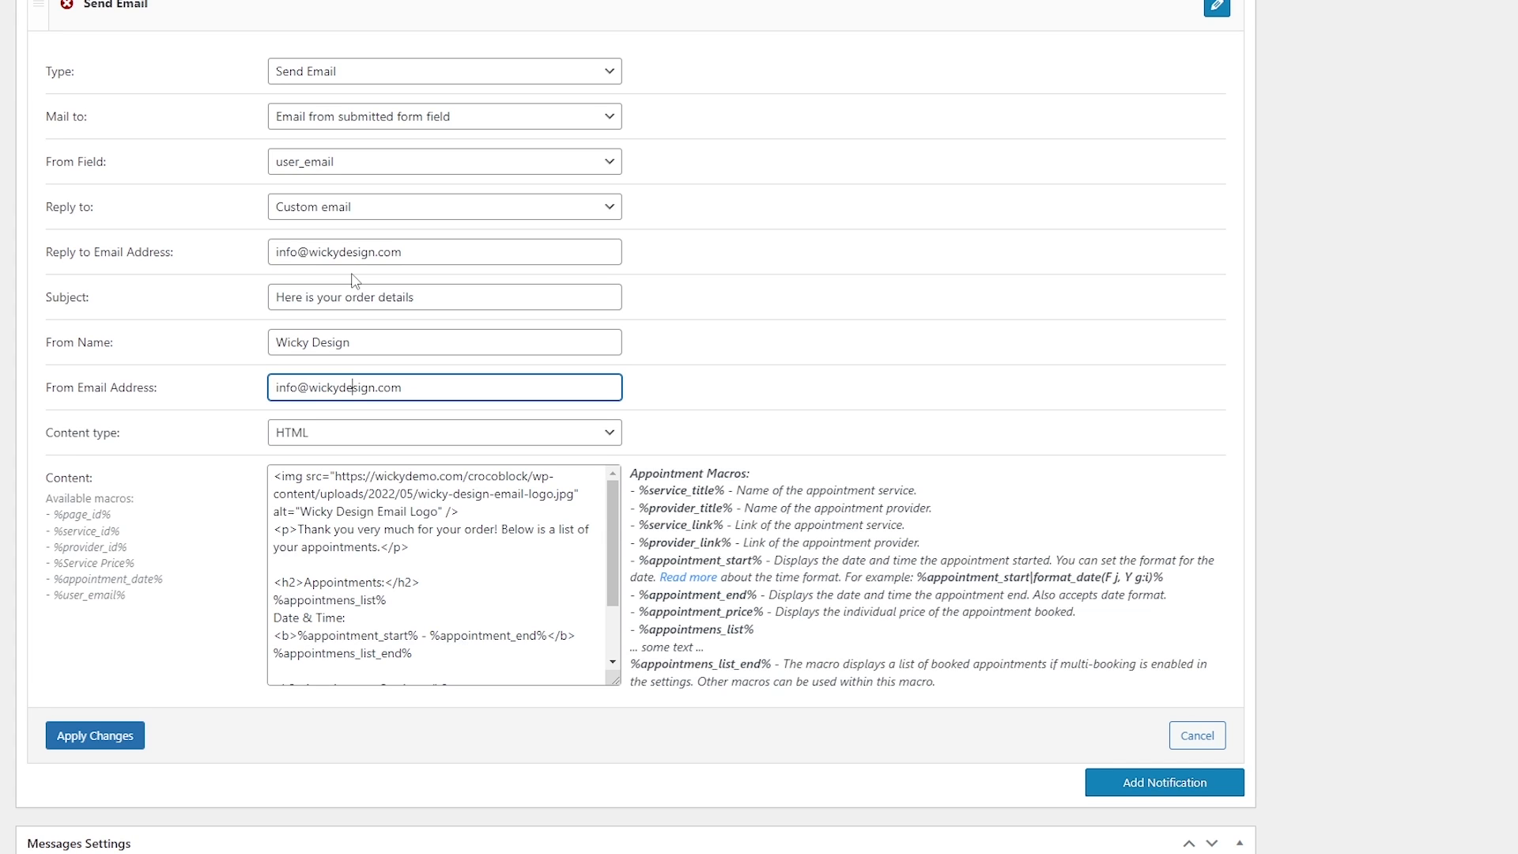
{"action": "left_click_drag", "start_coordinate": [615, 680], "coordinate": [618, 793]}
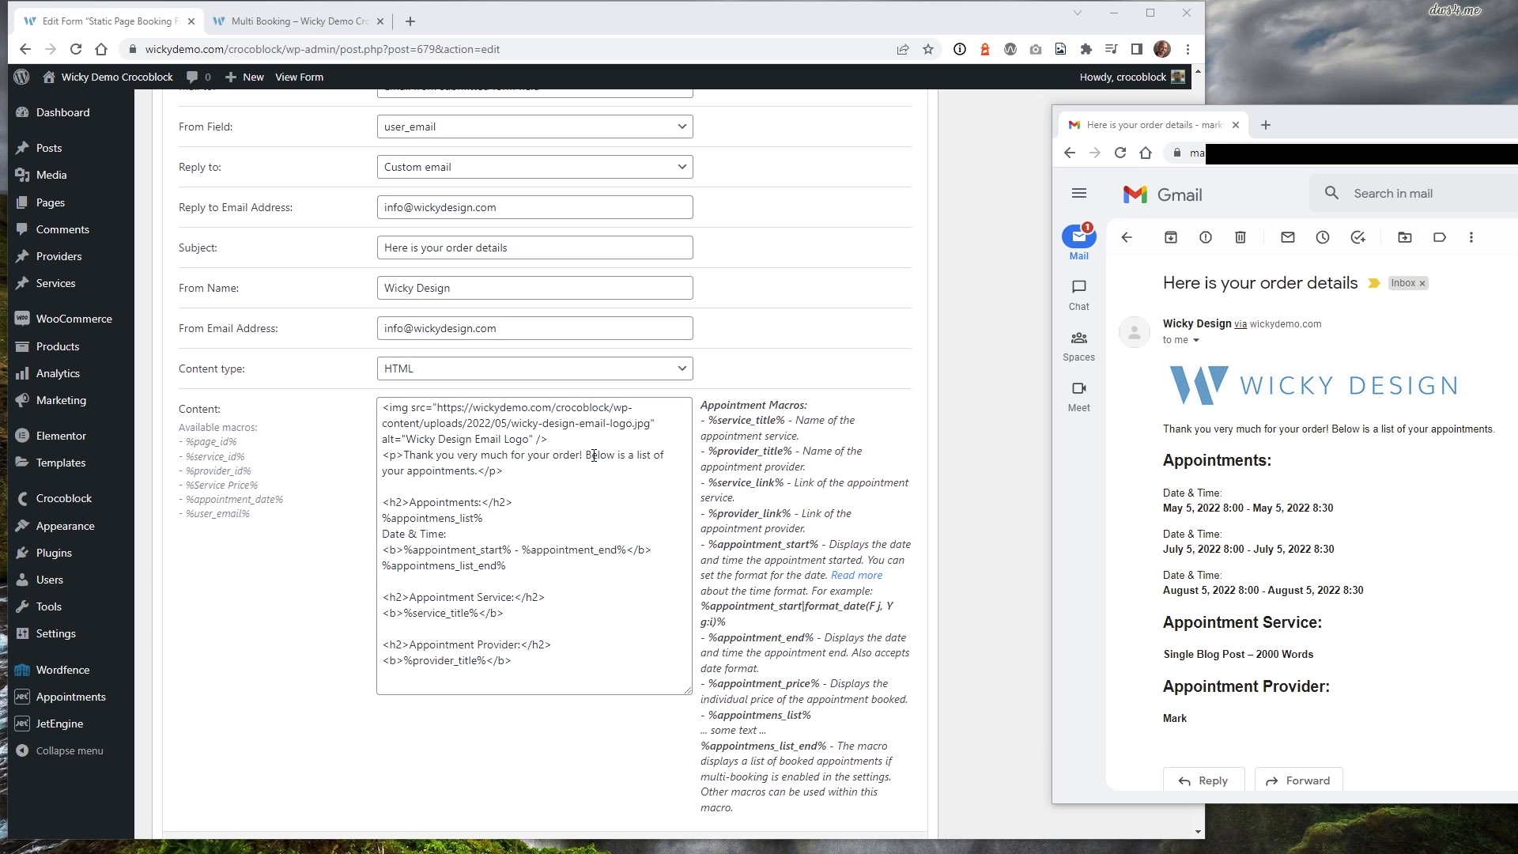
{"action": "left_click_drag", "start_coordinate": [562, 434], "coordinate": [381, 407]}
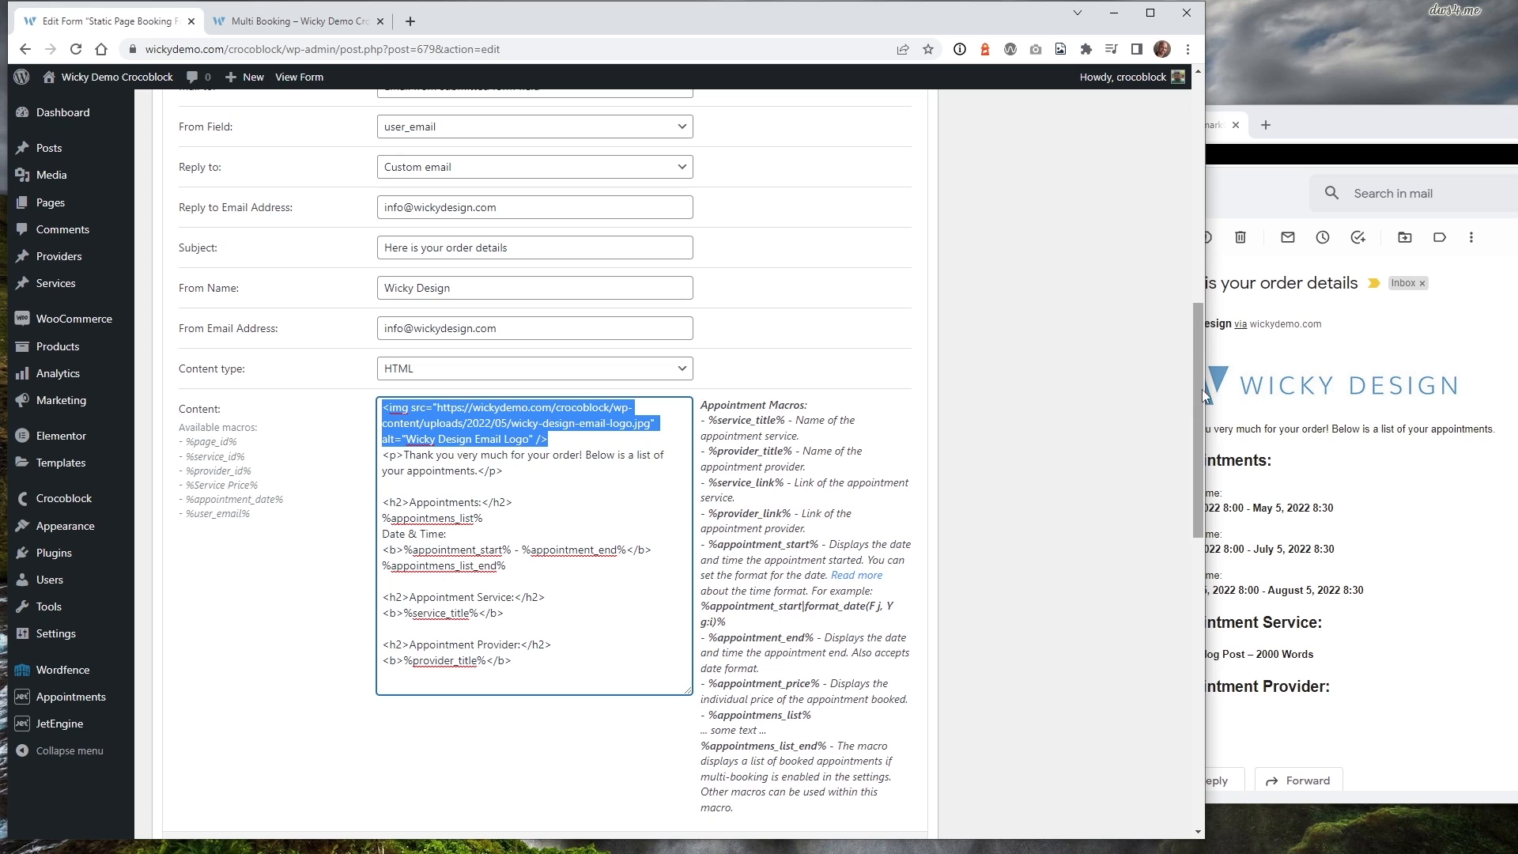
{"action": "left_click", "coordinate": [450, 407]}
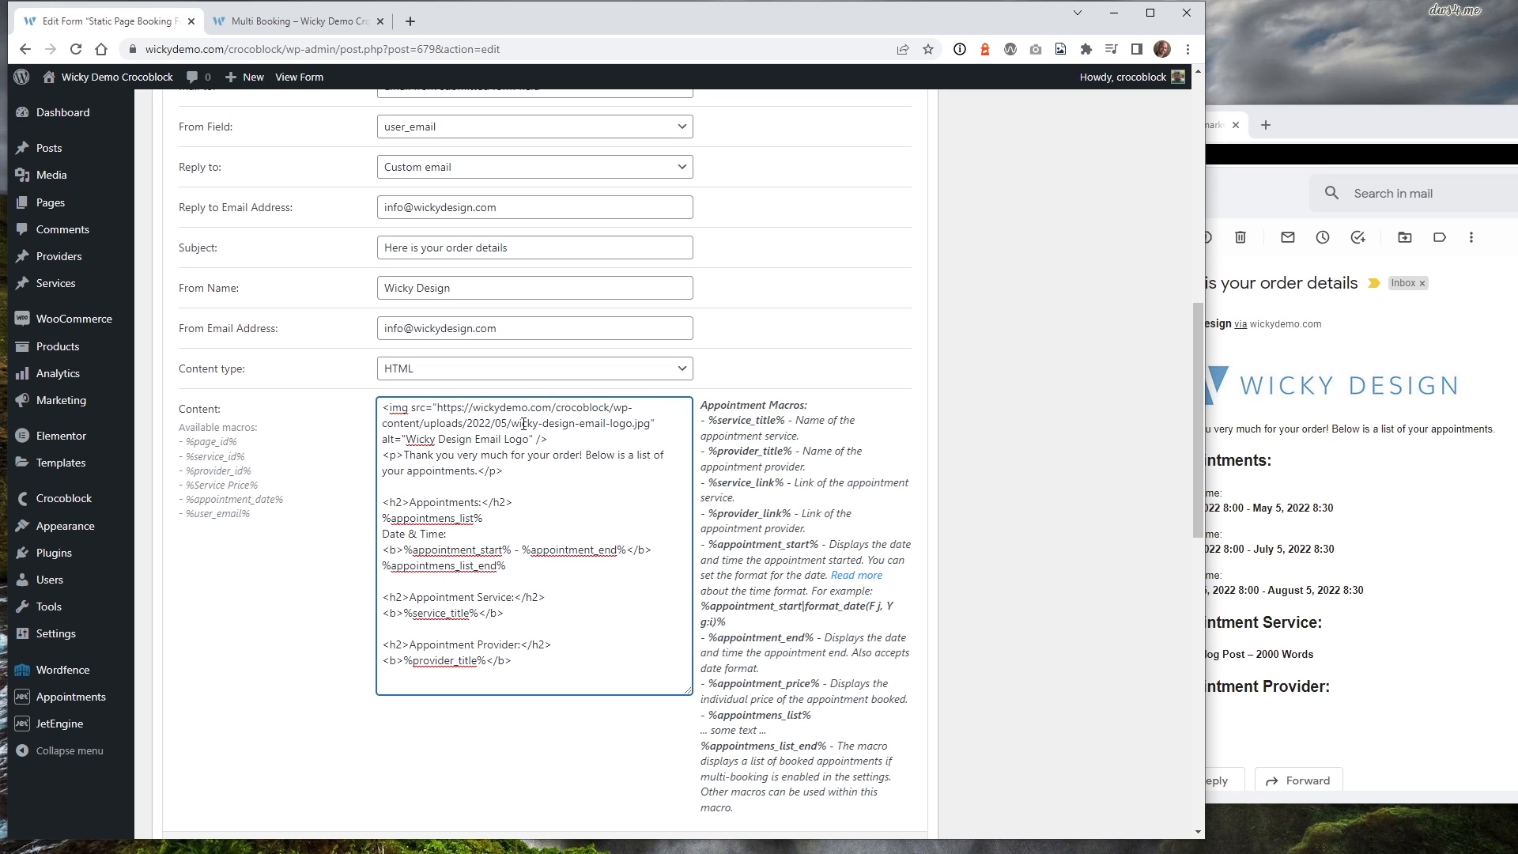
{"action": "left_click_drag", "start_coordinate": [511, 424], "coordinate": [650, 428]}
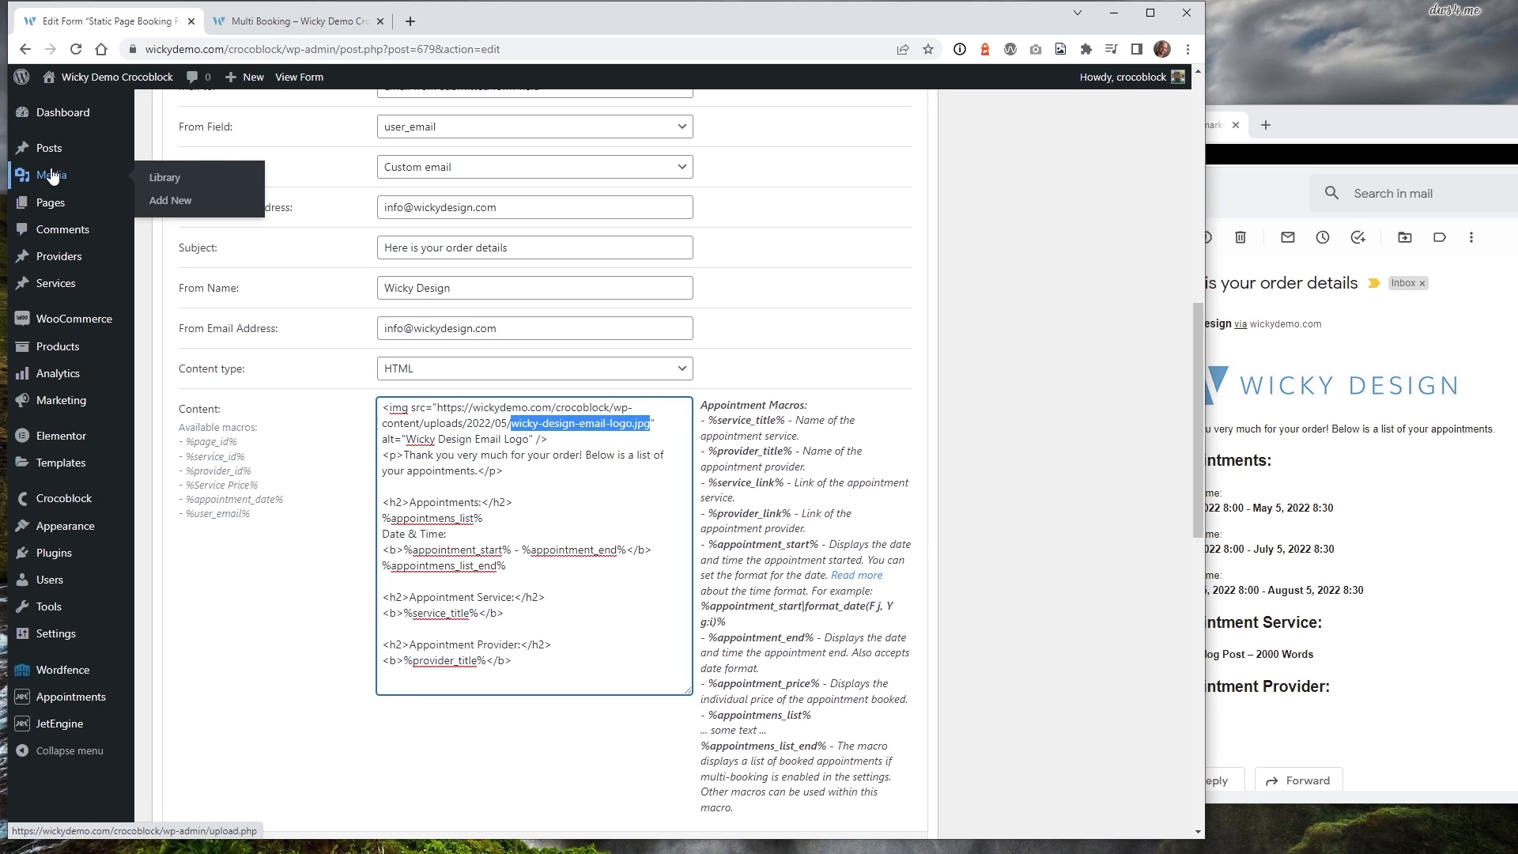
{"action": "left_click", "coordinate": [457, 409]}
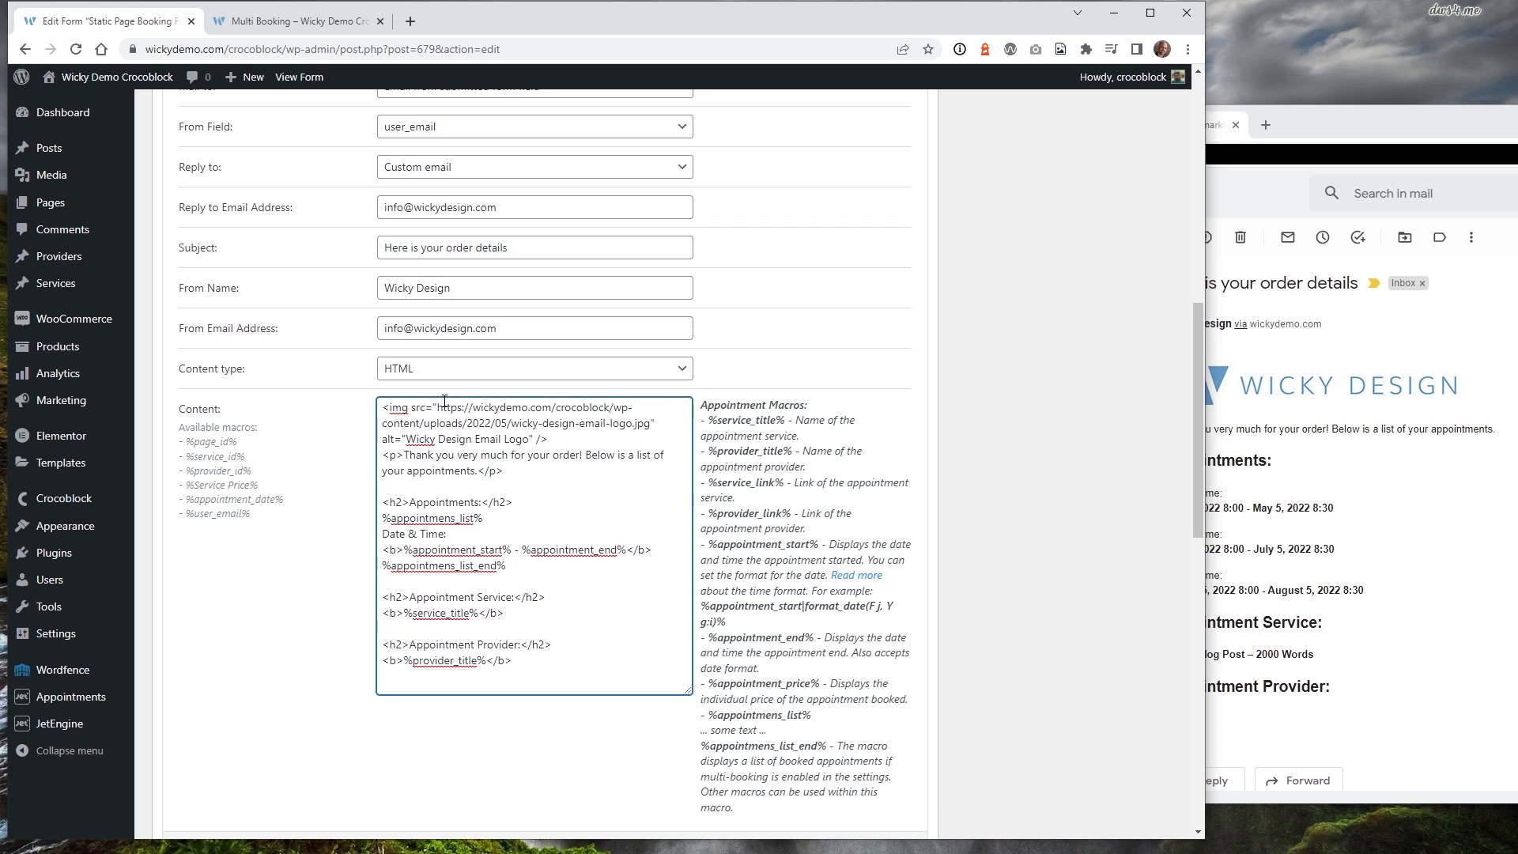
{"action": "left_click_drag", "start_coordinate": [441, 409], "coordinate": [396, 439]}
{"action": "left_click", "coordinate": [477, 439]}
{"action": "left_click_drag", "start_coordinate": [409, 439], "coordinate": [528, 440]}
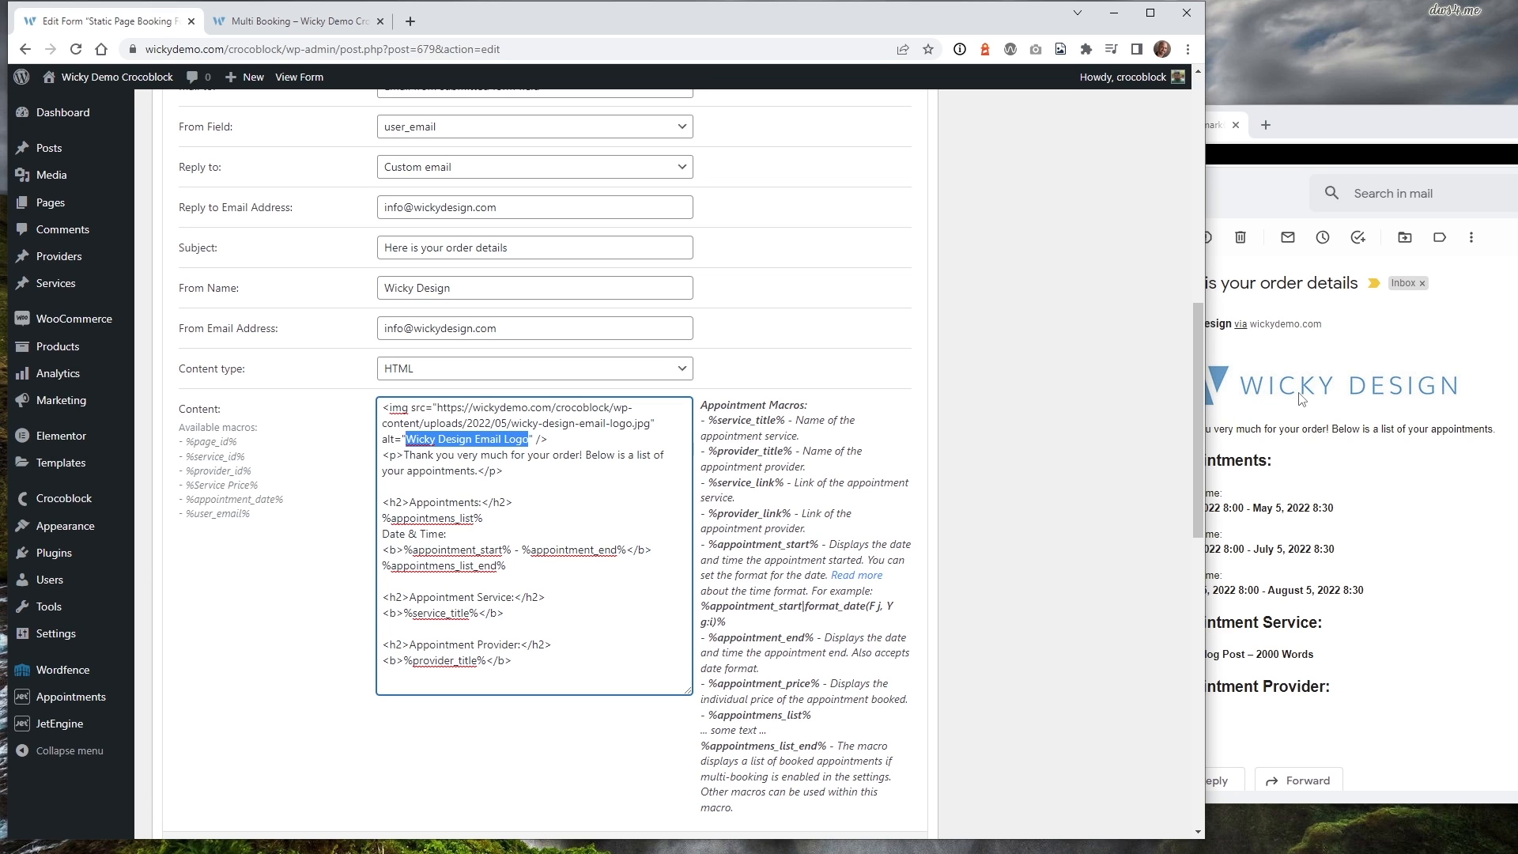
{"action": "left_click", "coordinate": [1285, 177]}
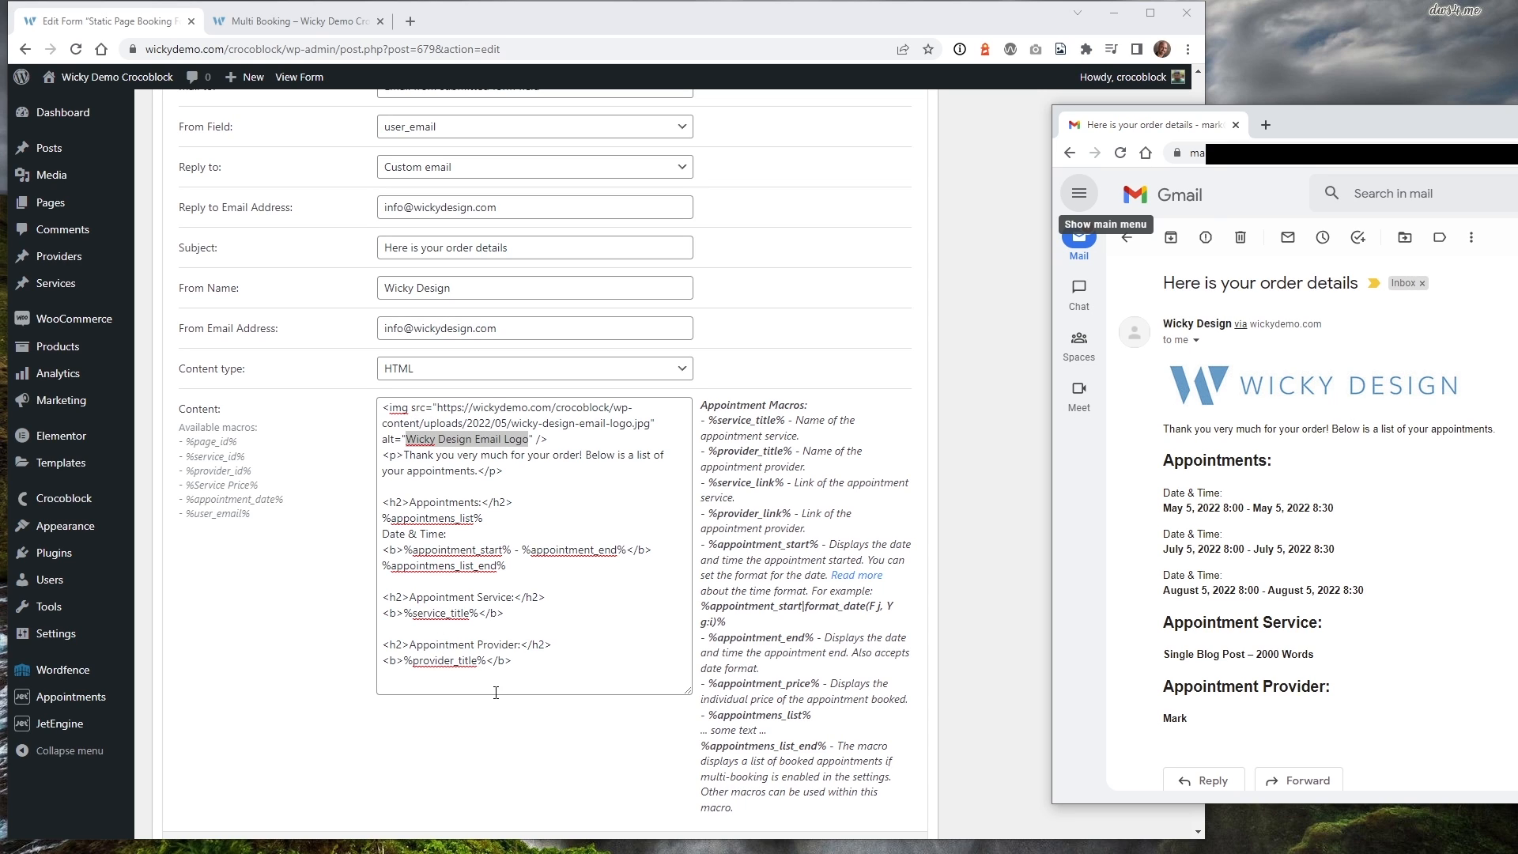
{"action": "left_click", "coordinate": [506, 421]}
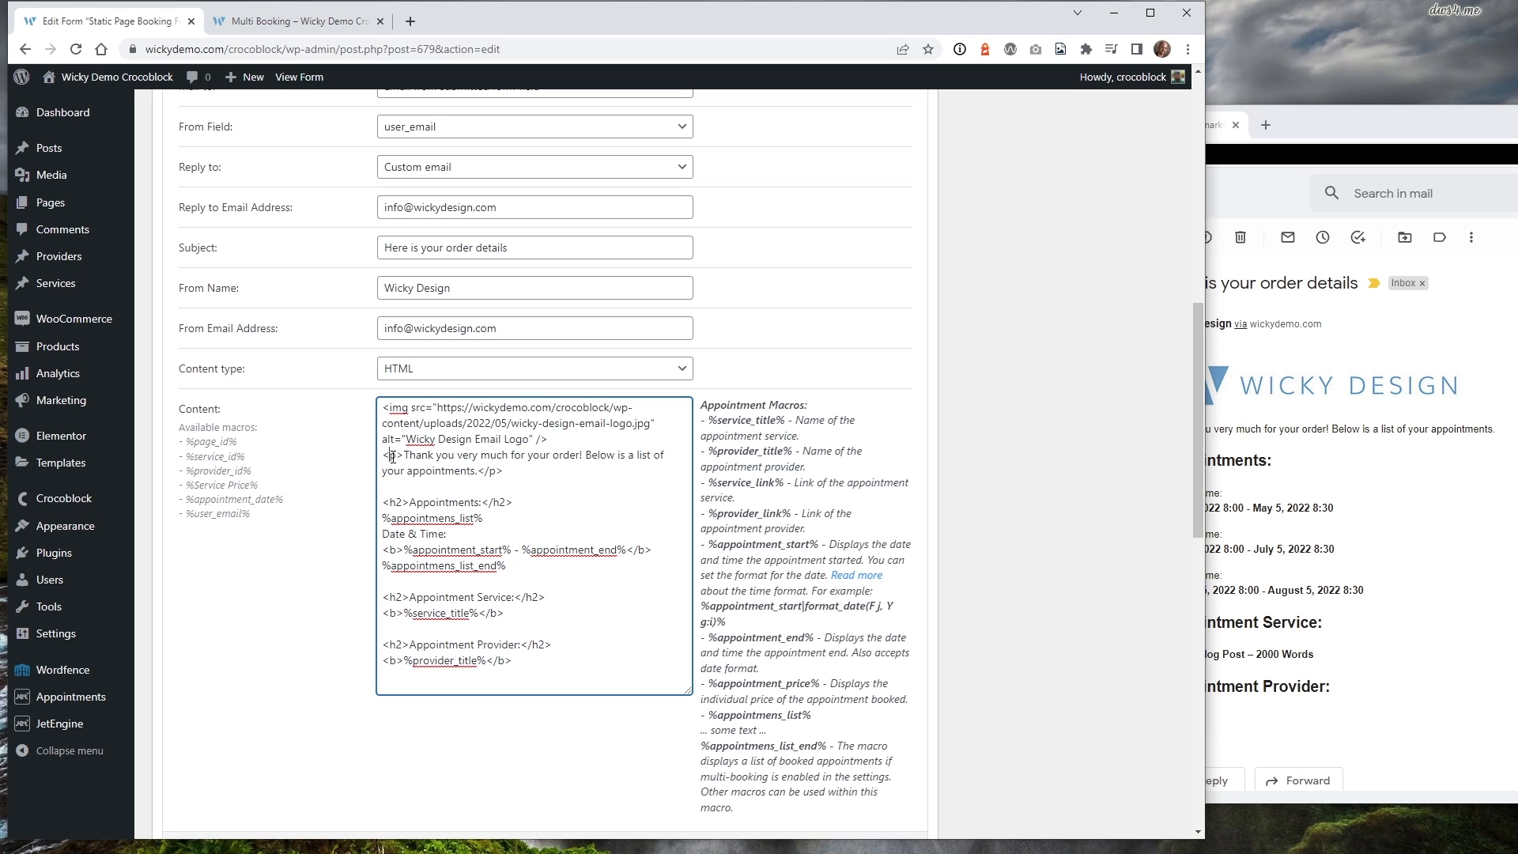
{"action": "left_click_drag", "start_coordinate": [409, 455], "coordinate": [476, 472]}
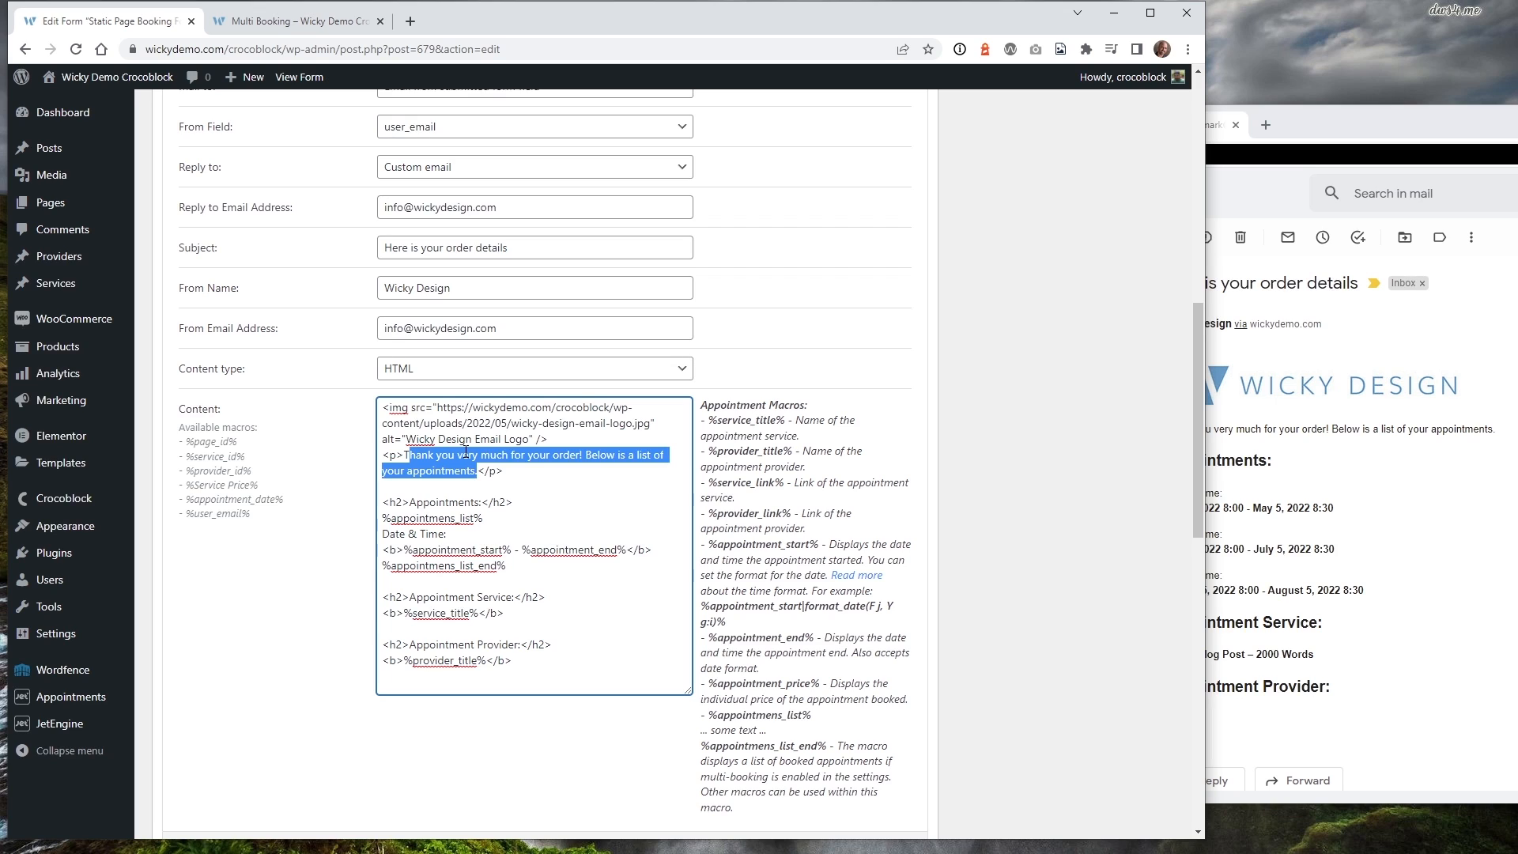
{"action": "left_click", "coordinate": [1340, 133]}
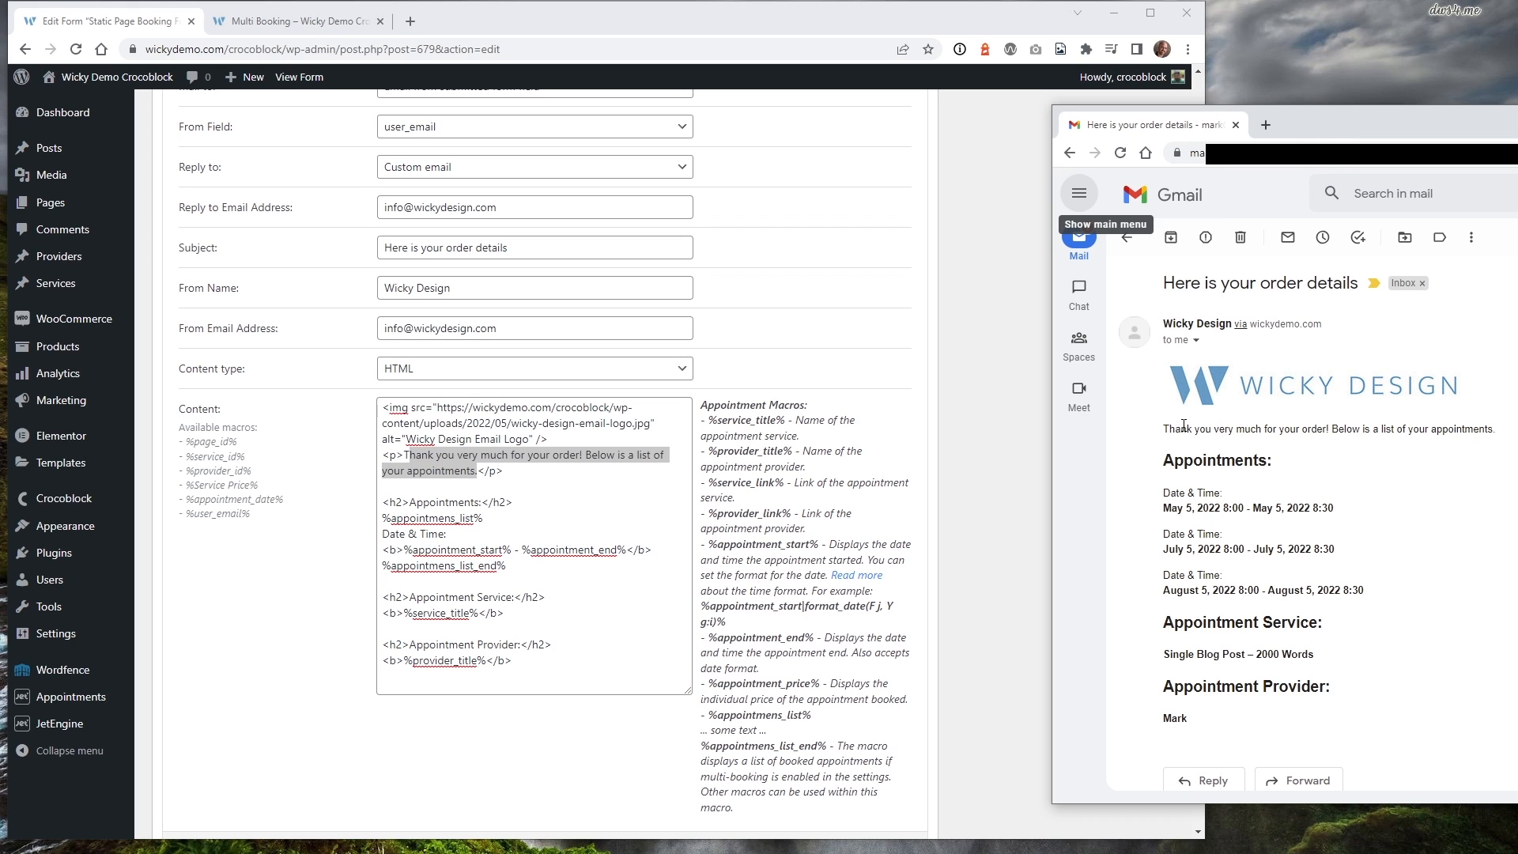
{"action": "left_click_drag", "start_coordinate": [1496, 430], "coordinate": [1164, 430]}
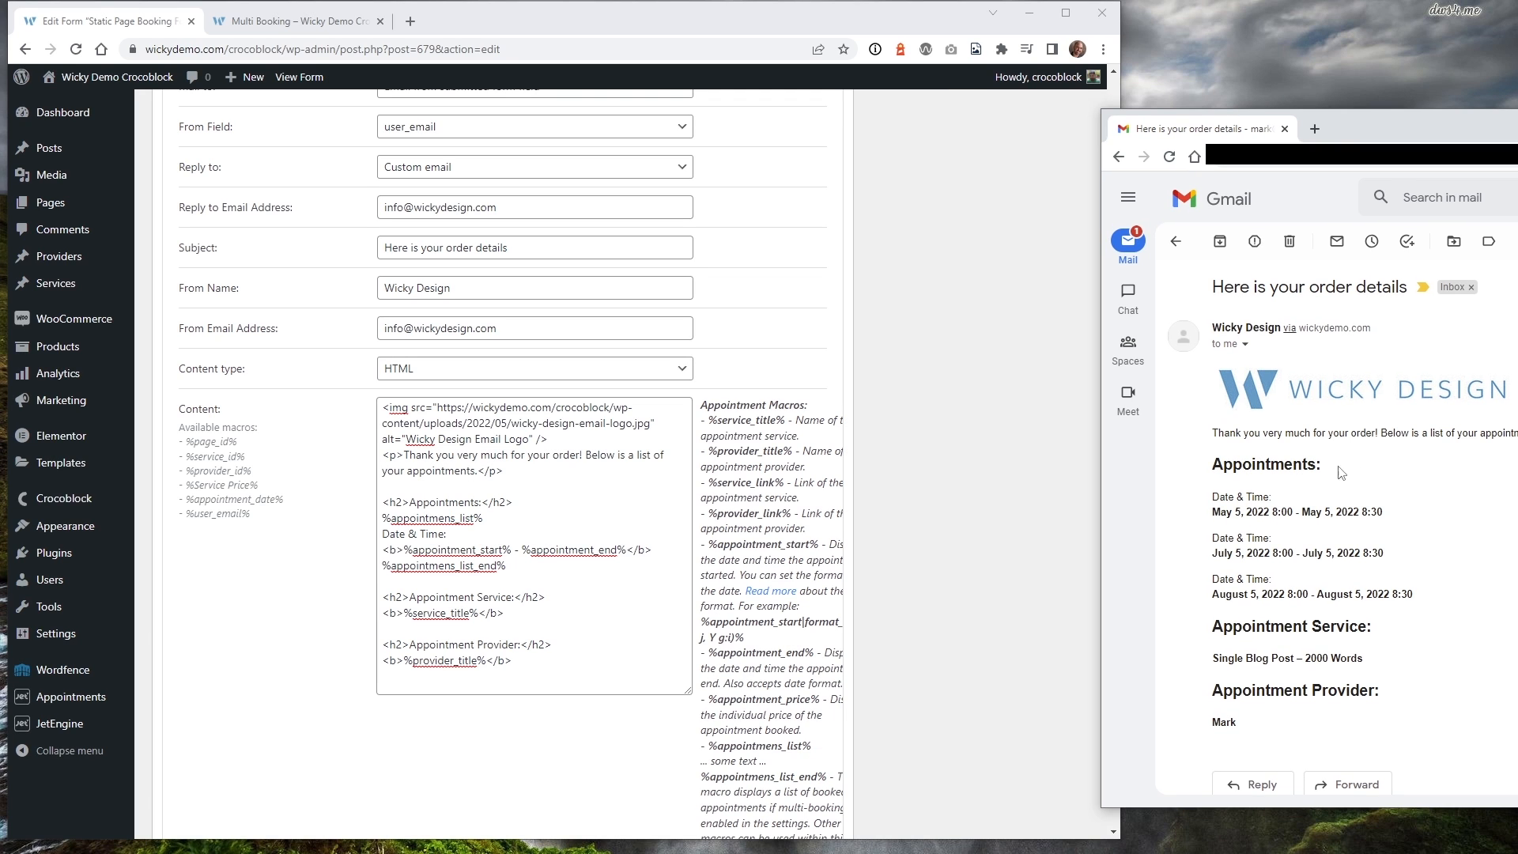
{"action": "left_click_drag", "start_coordinate": [1320, 469], "coordinate": [1222, 459]}
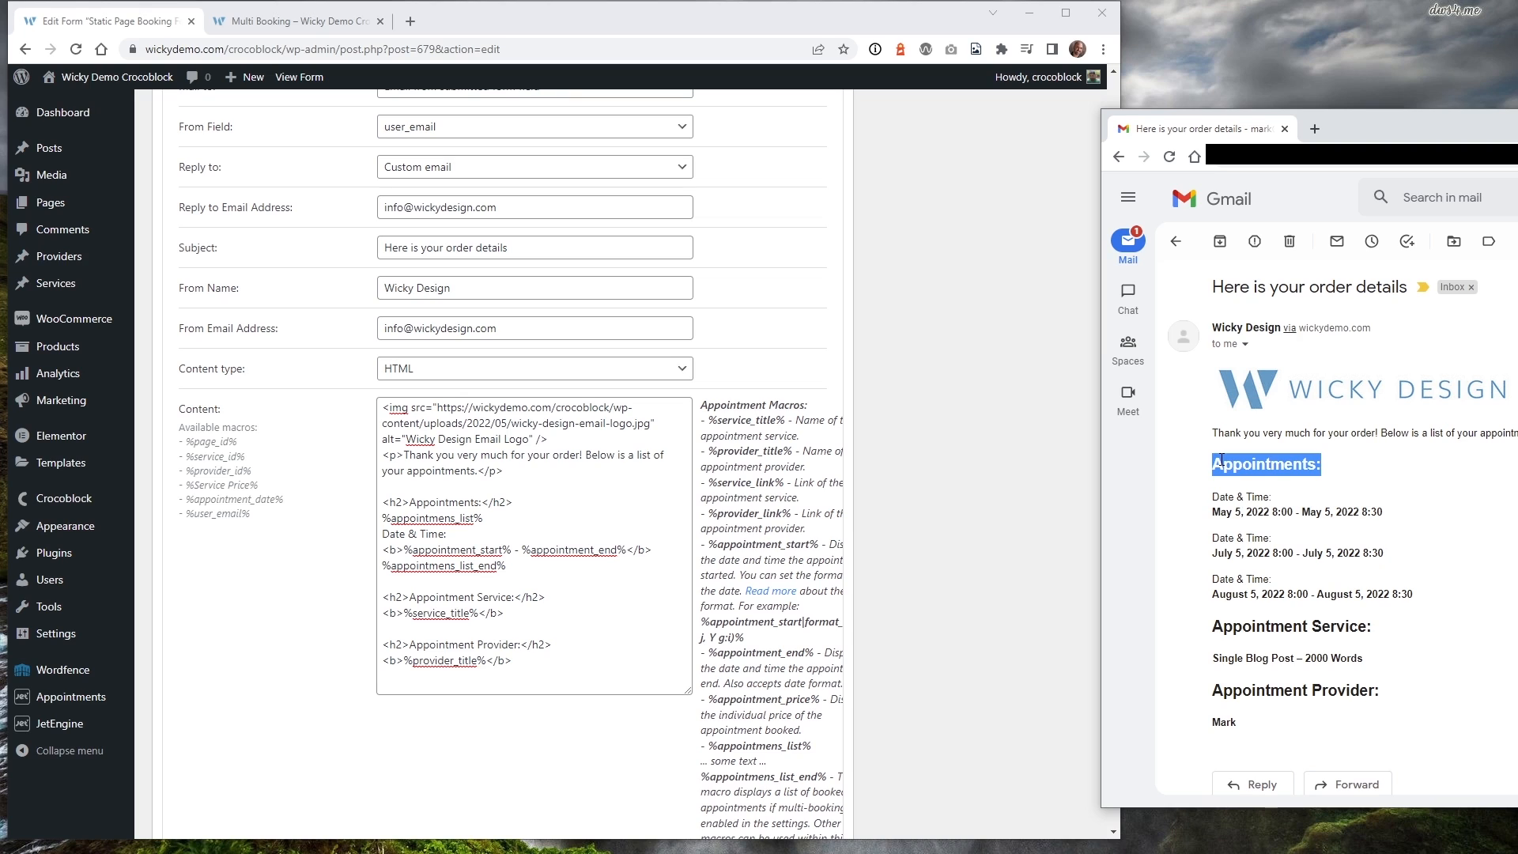
{"action": "left_click", "coordinate": [403, 502]}
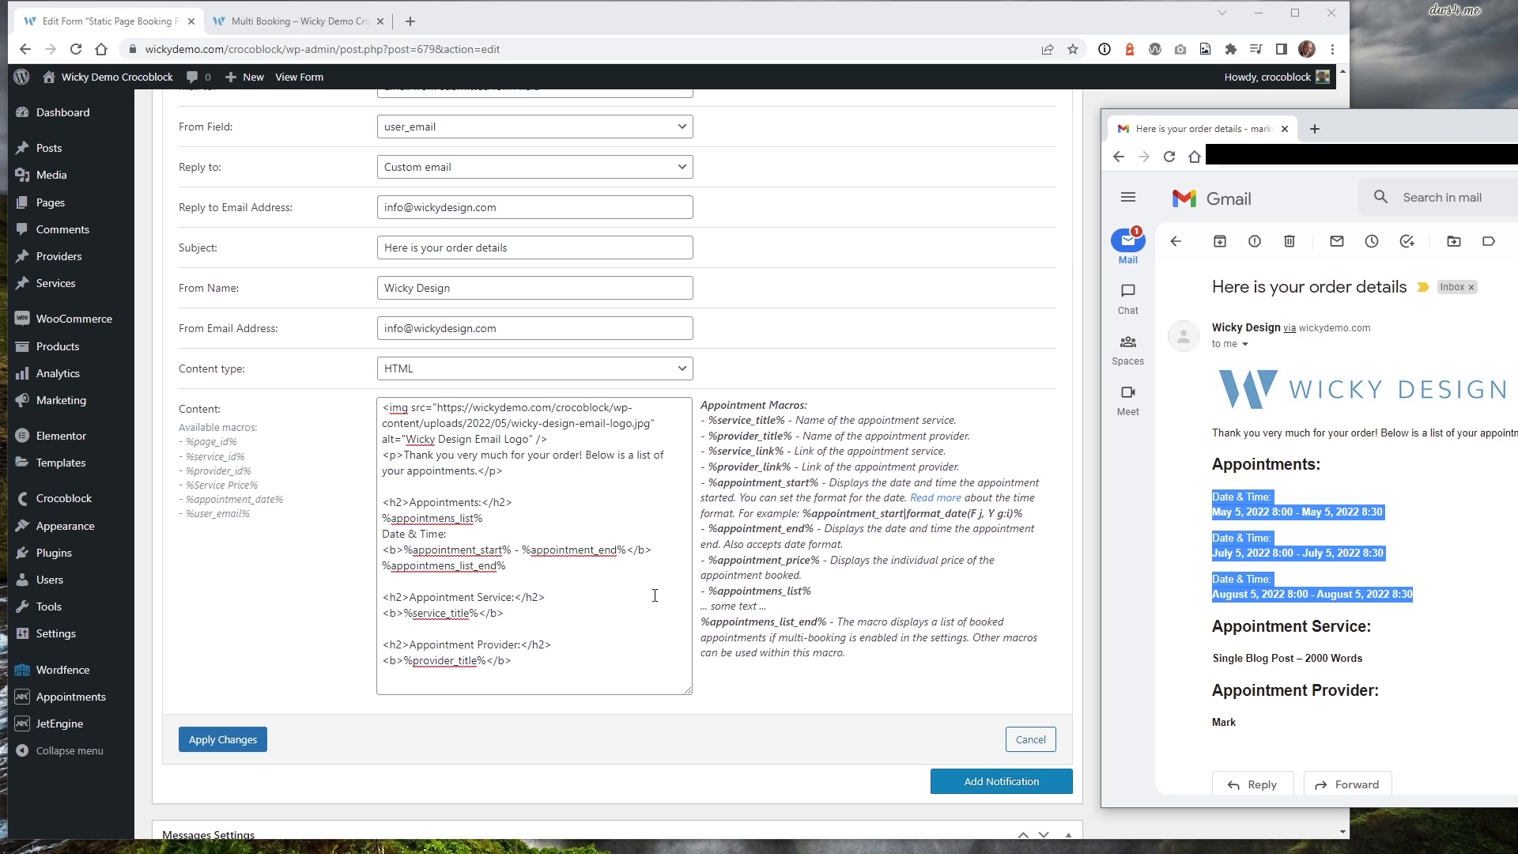
{"action": "left_click", "coordinate": [776, 614]}
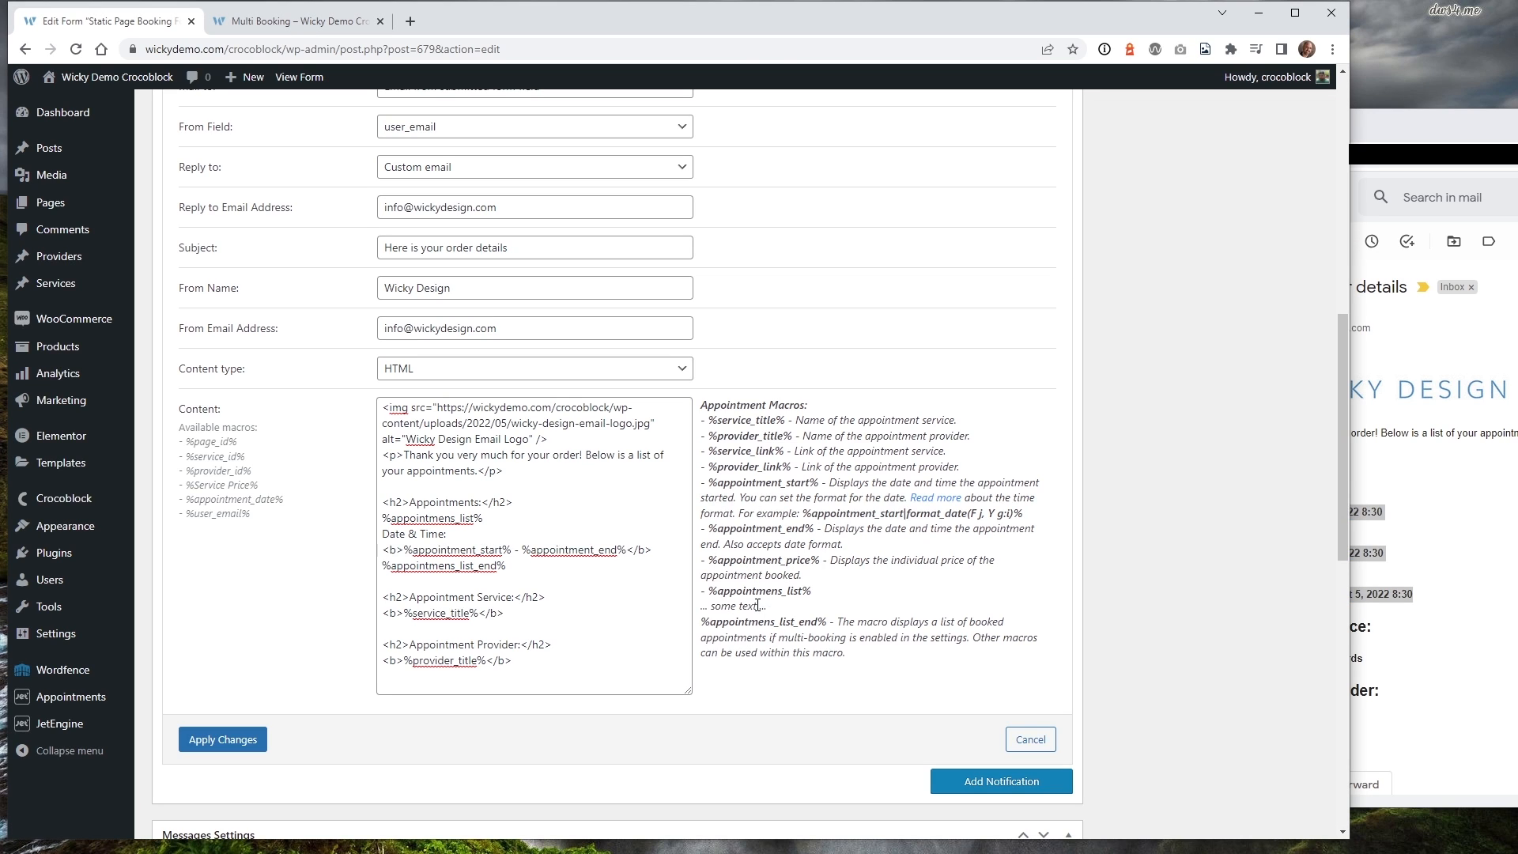
{"action": "left_click_drag", "start_coordinate": [703, 593], "coordinate": [852, 653]}
{"action": "left_click_drag", "start_coordinate": [702, 605], "coordinate": [765, 607]}
{"action": "left_click", "coordinate": [437, 518]}
{"action": "left_click_drag", "start_coordinate": [380, 518], "coordinate": [482, 518]}
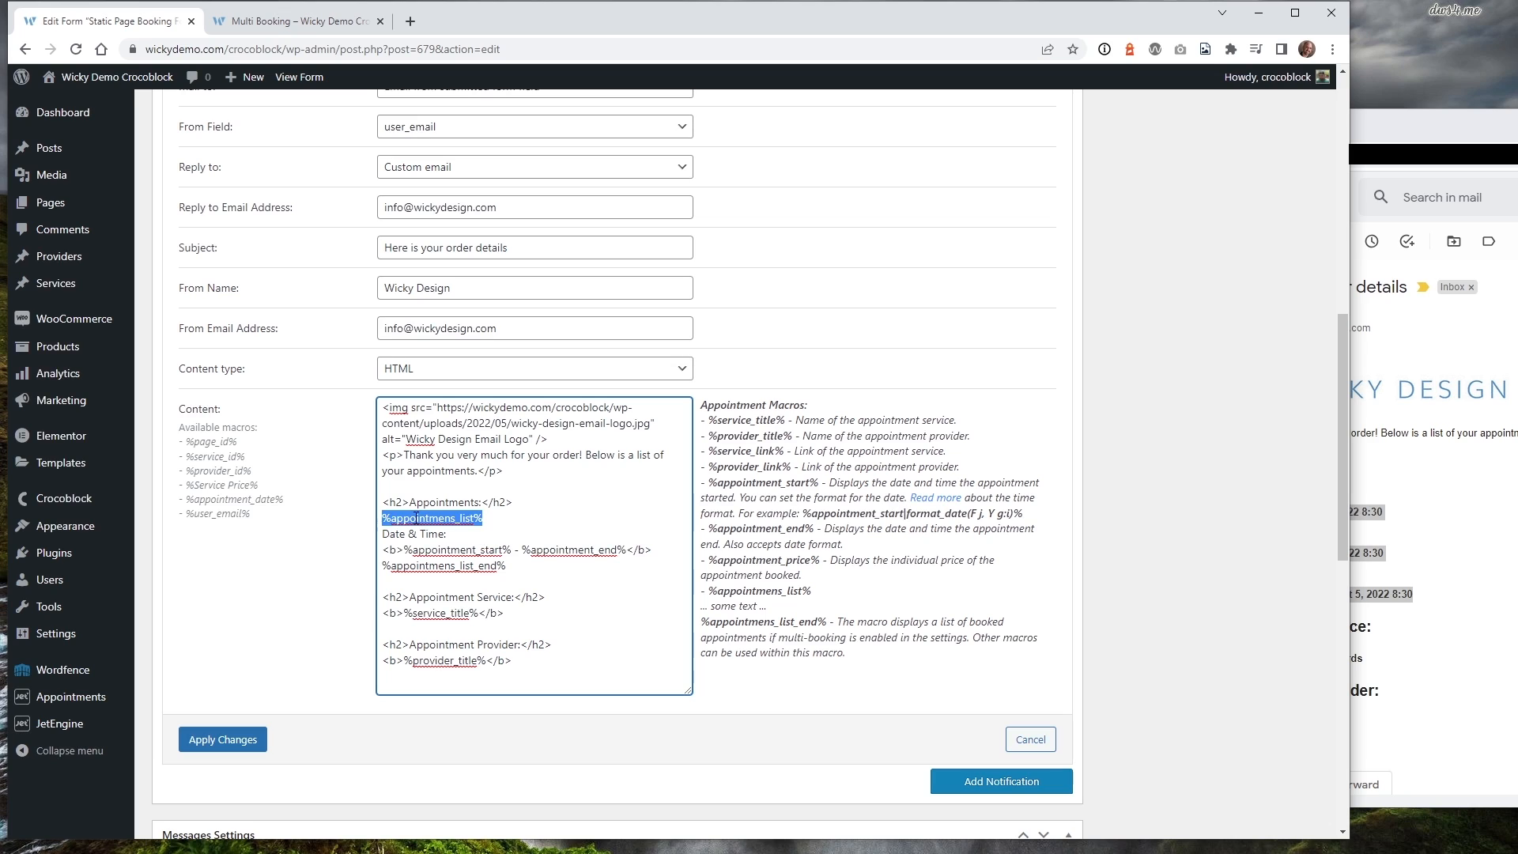
{"action": "left_click", "coordinate": [509, 566]}
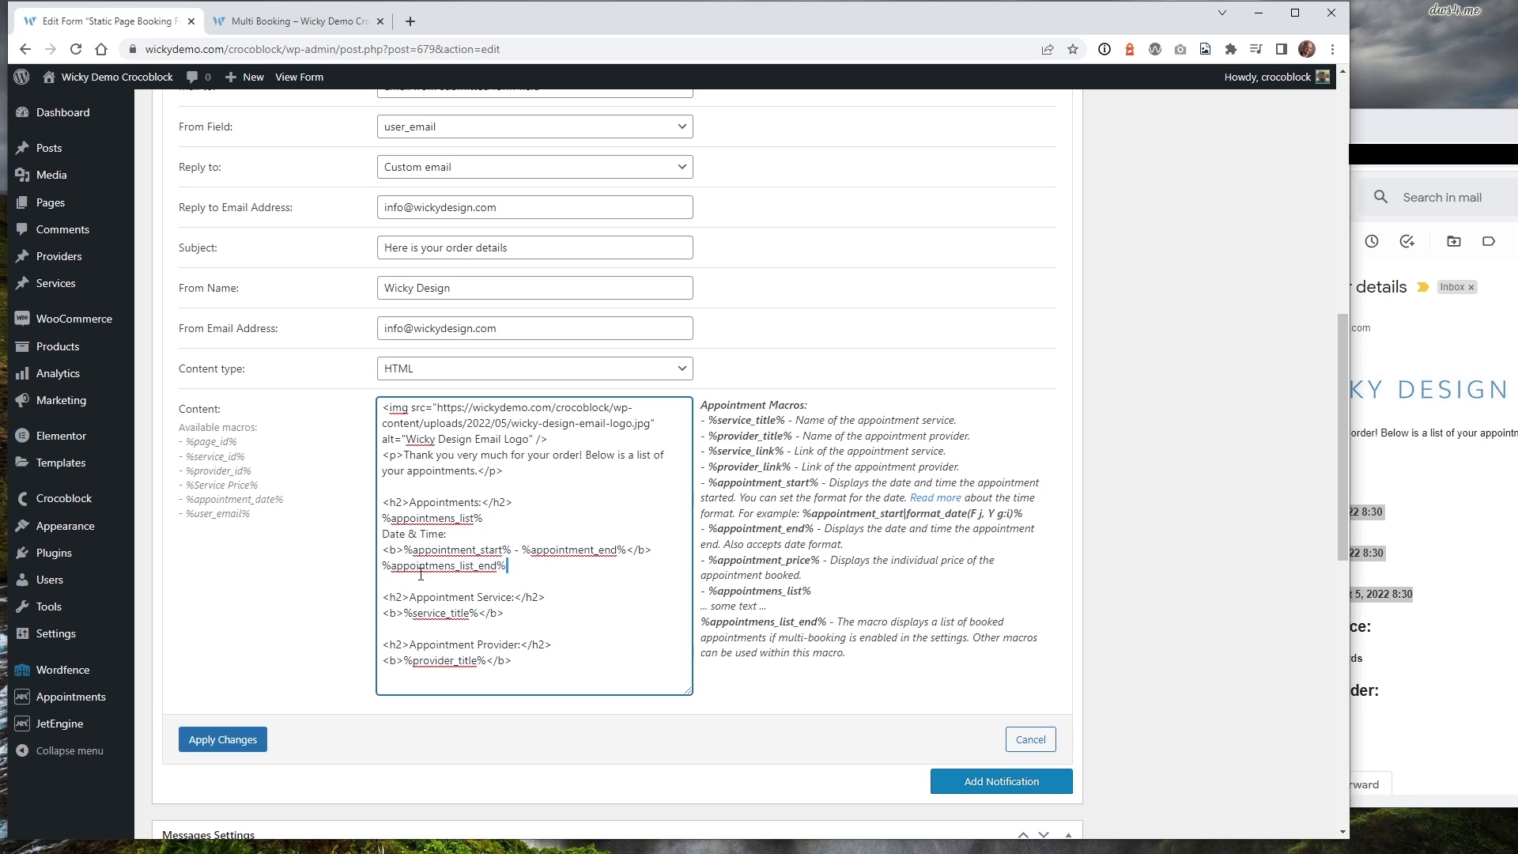
{"action": "left_click", "coordinate": [379, 570], "text": "shift"}
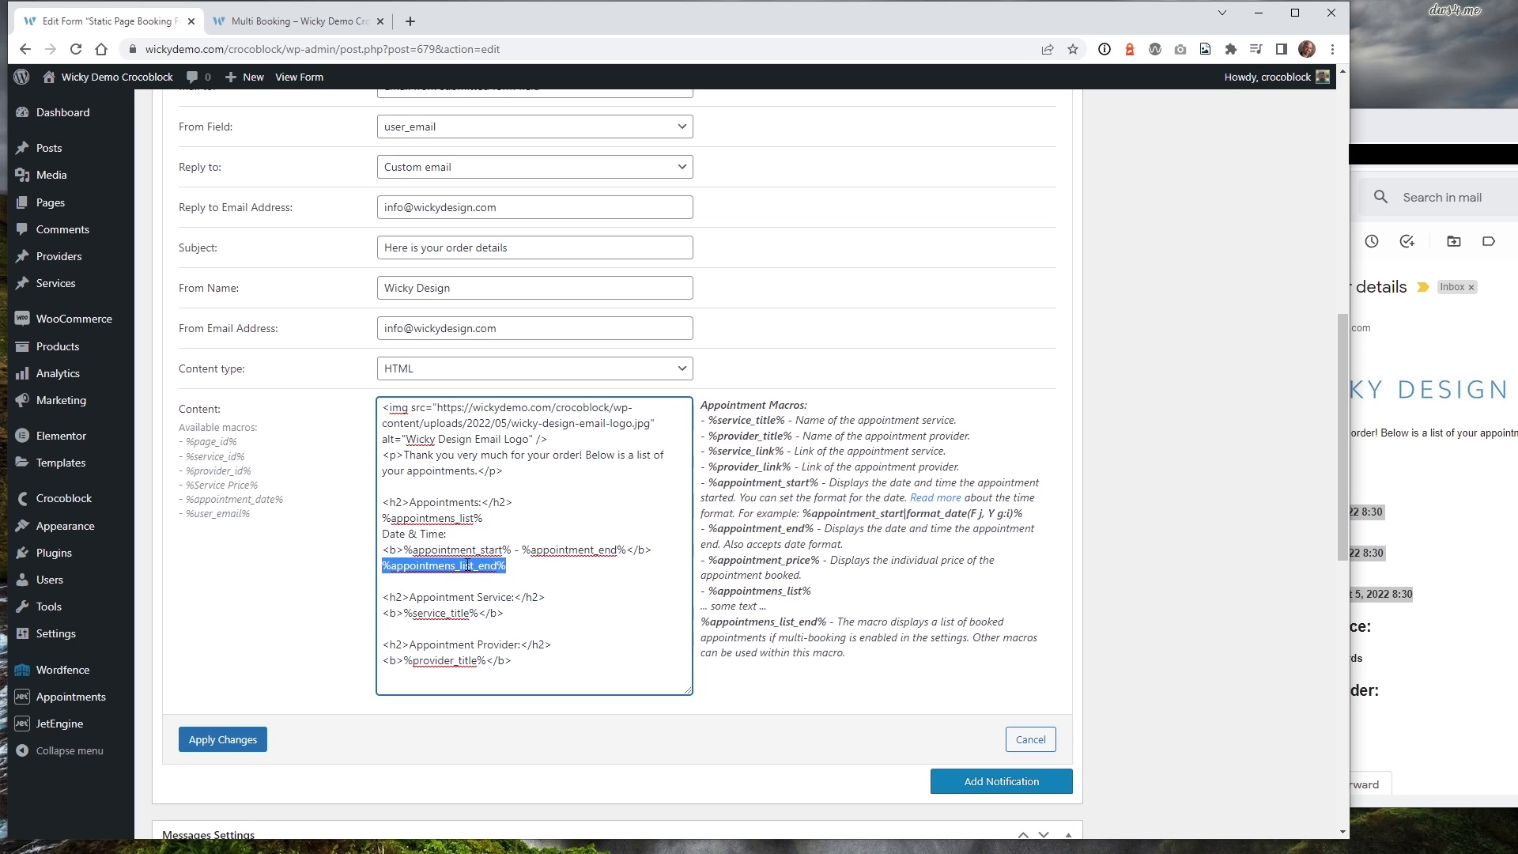
{"action": "left_click_drag", "start_coordinate": [766, 606], "coordinate": [699, 607]}
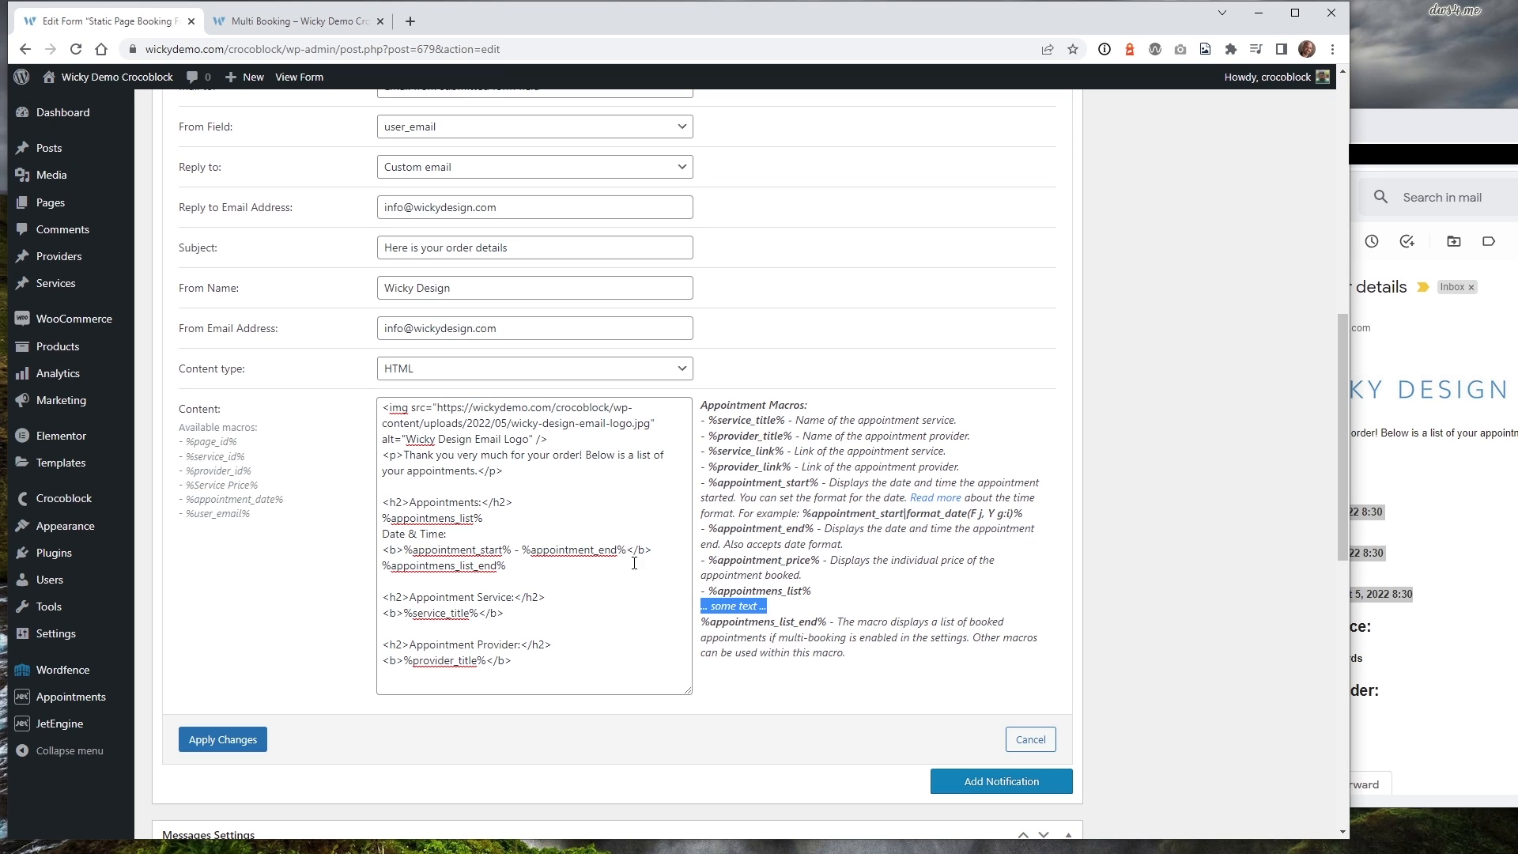
{"action": "left_click_drag", "start_coordinate": [660, 552], "coordinate": [378, 541]}
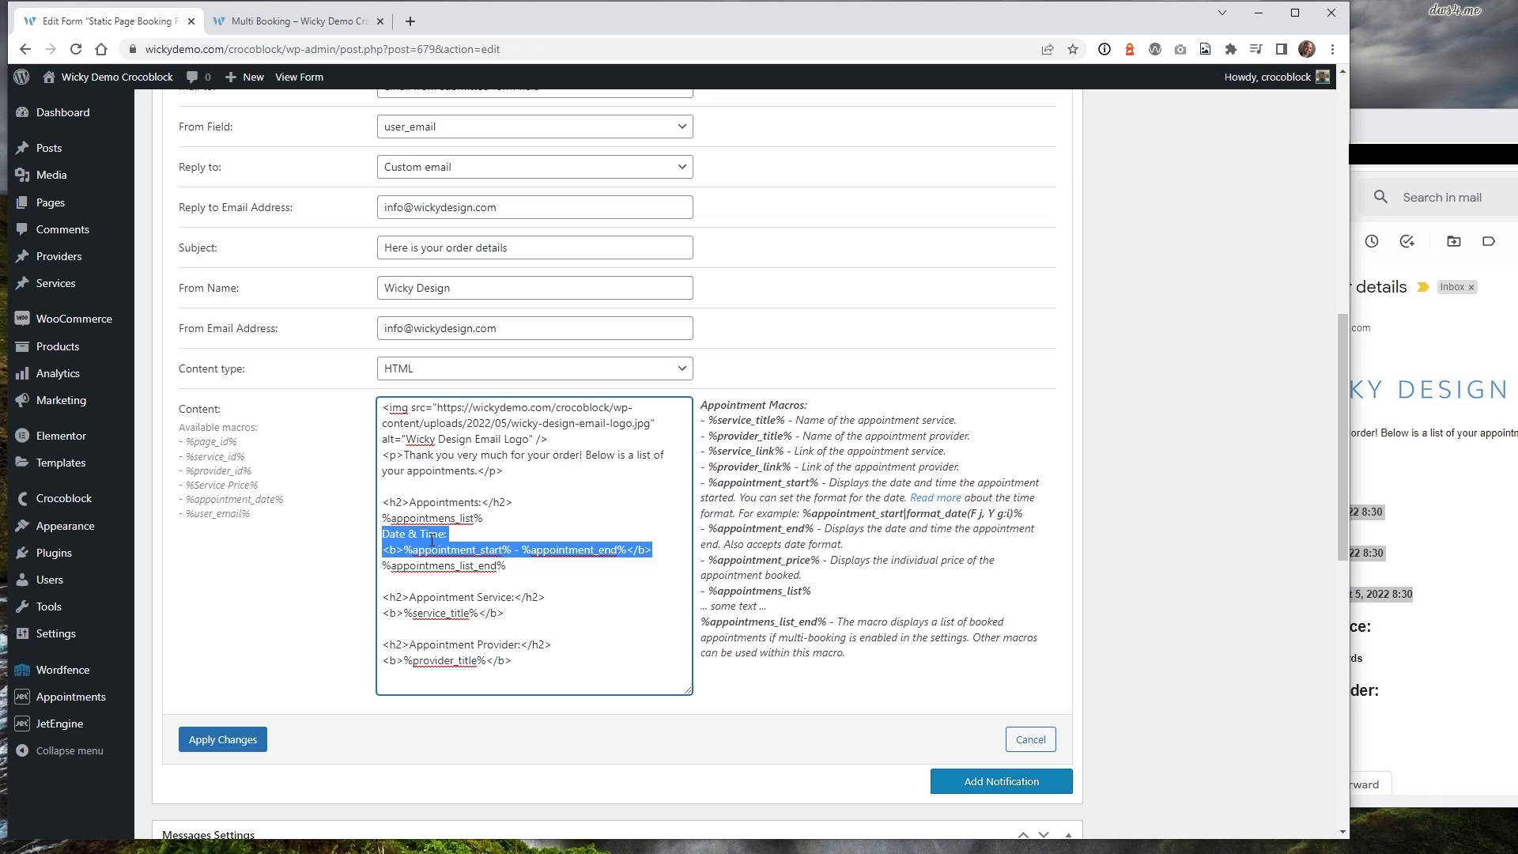
Match the email's Date & Time label to the template's appointment start–end macro line.
{"action": "left_click", "coordinate": [1412, 459]}
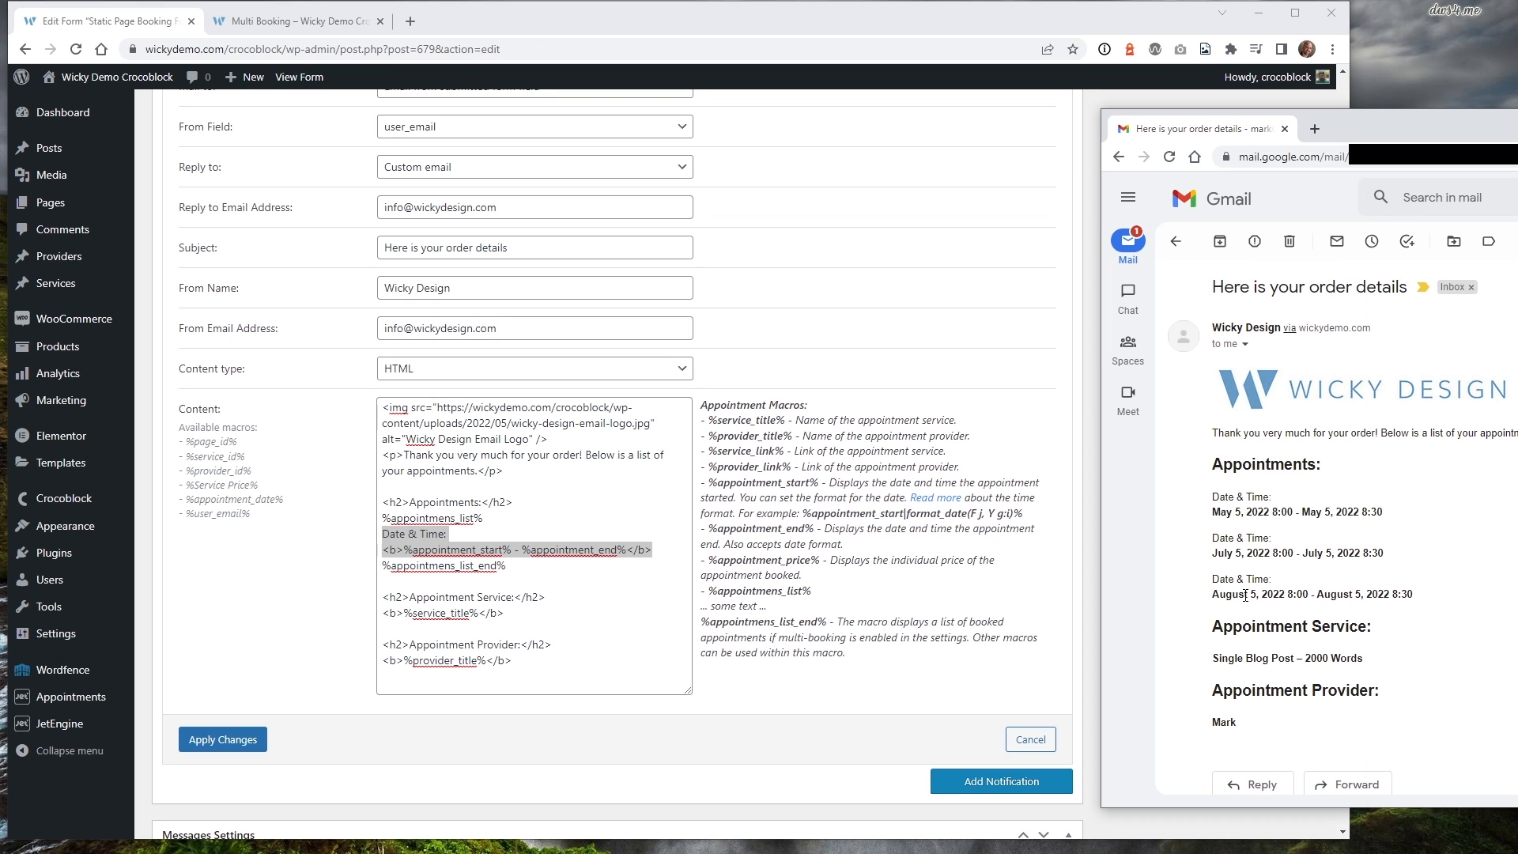
{"action": "left_click_drag", "start_coordinate": [1224, 498], "coordinate": [1254, 498]}
{"action": "left_click", "coordinate": [620, 552]}
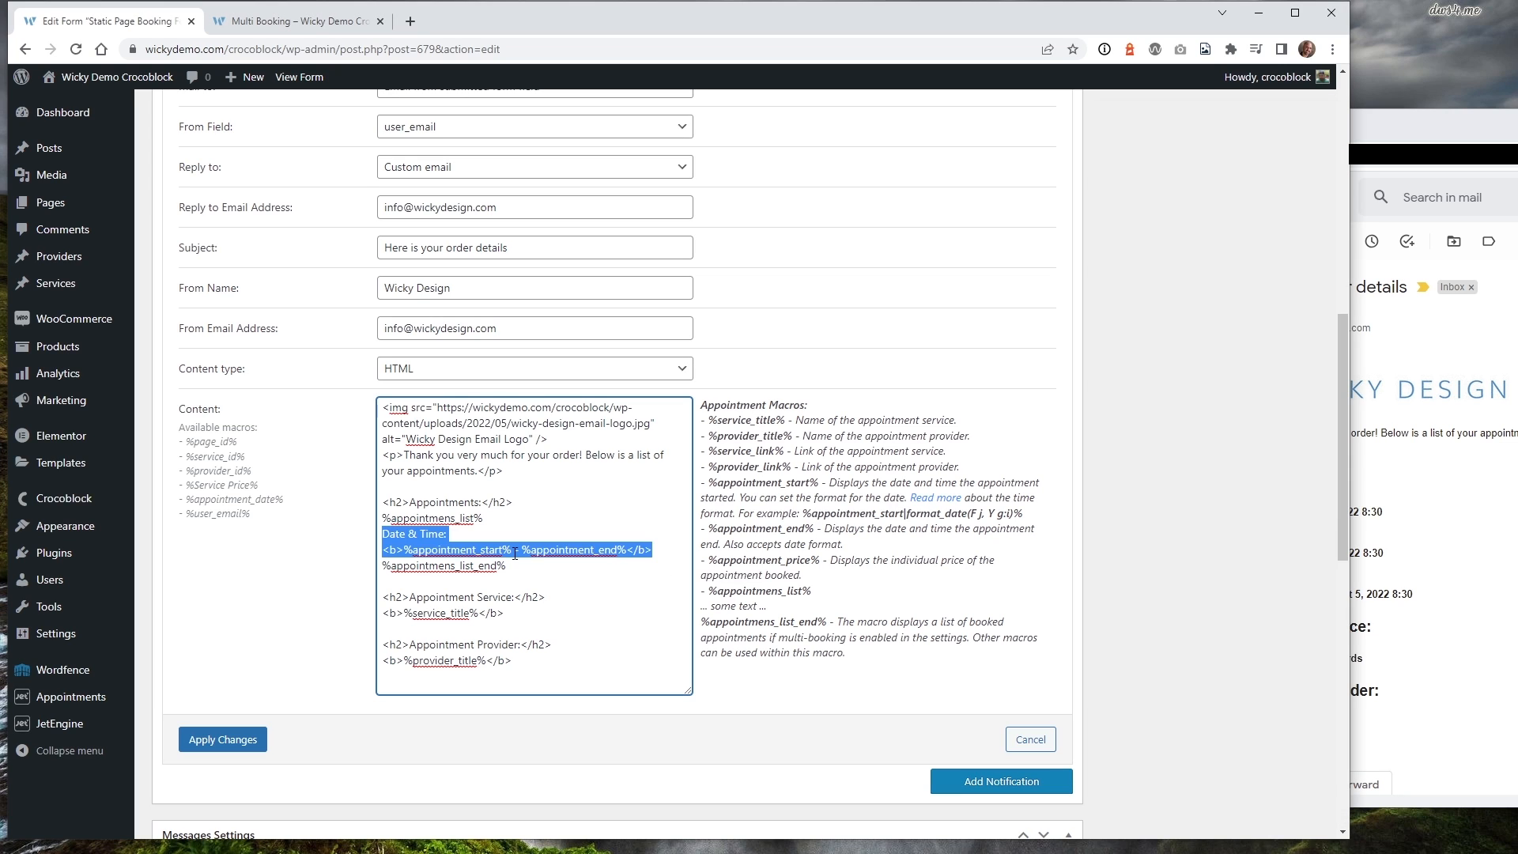
{"action": "left_click_drag", "start_coordinate": [655, 549], "coordinate": [385, 554]}
Highlight the three appointment date ranges listed in the received email, including the July one.
{"action": "left_click", "coordinate": [1378, 480]}
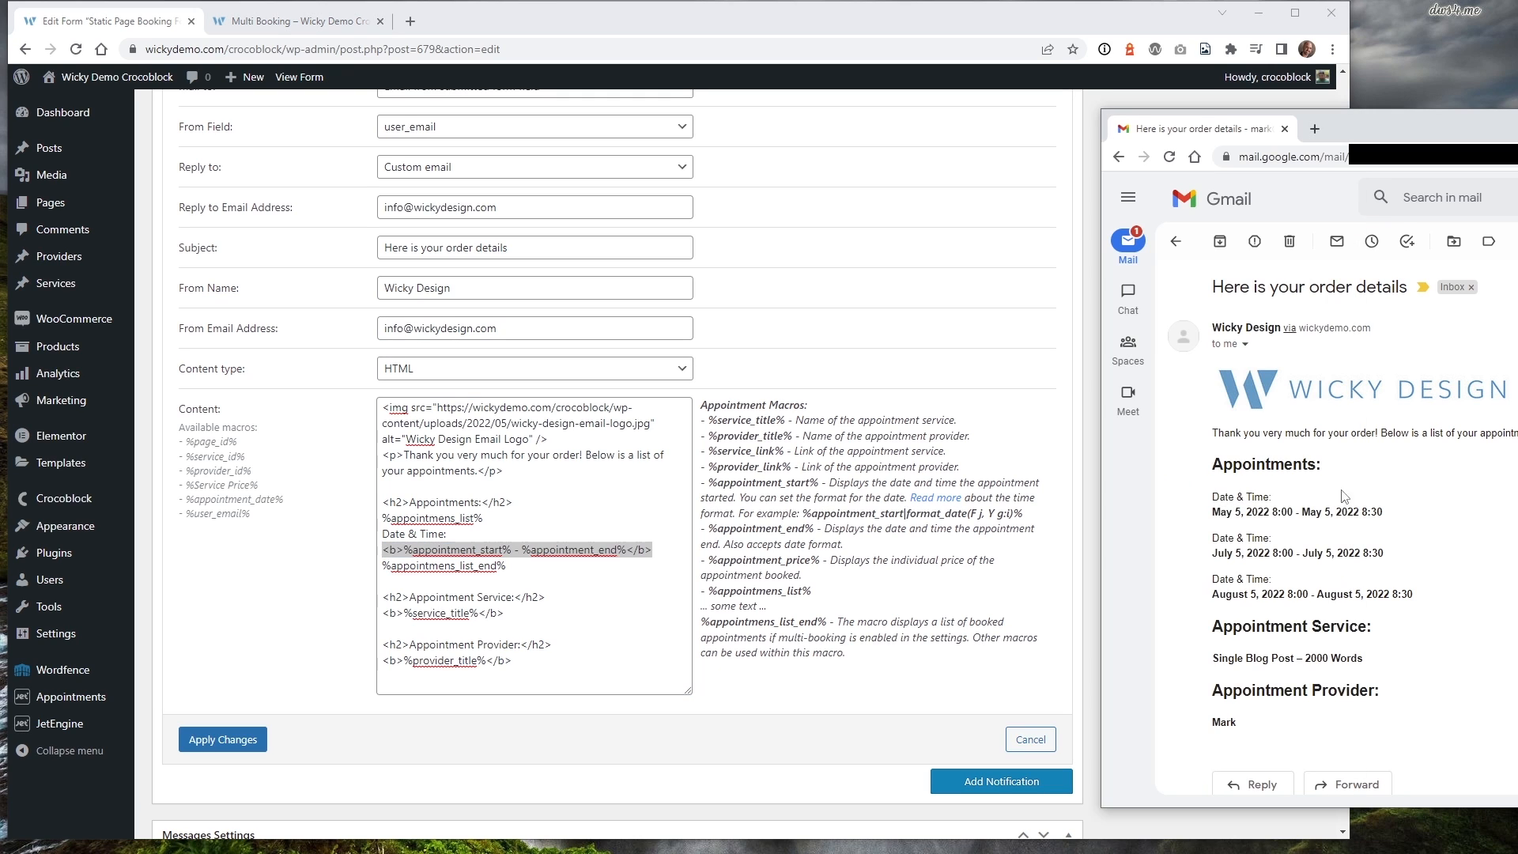
{"action": "left_click_drag", "start_coordinate": [1214, 514], "coordinate": [1384, 514]}
{"action": "left_click", "coordinate": [1230, 495]}
{"action": "left_click_drag", "start_coordinate": [1235, 554], "coordinate": [1284, 570]}
{"action": "left_click", "coordinate": [1274, 584]}
{"action": "left_click_drag", "start_coordinate": [1239, 499], "coordinate": [1423, 597]}
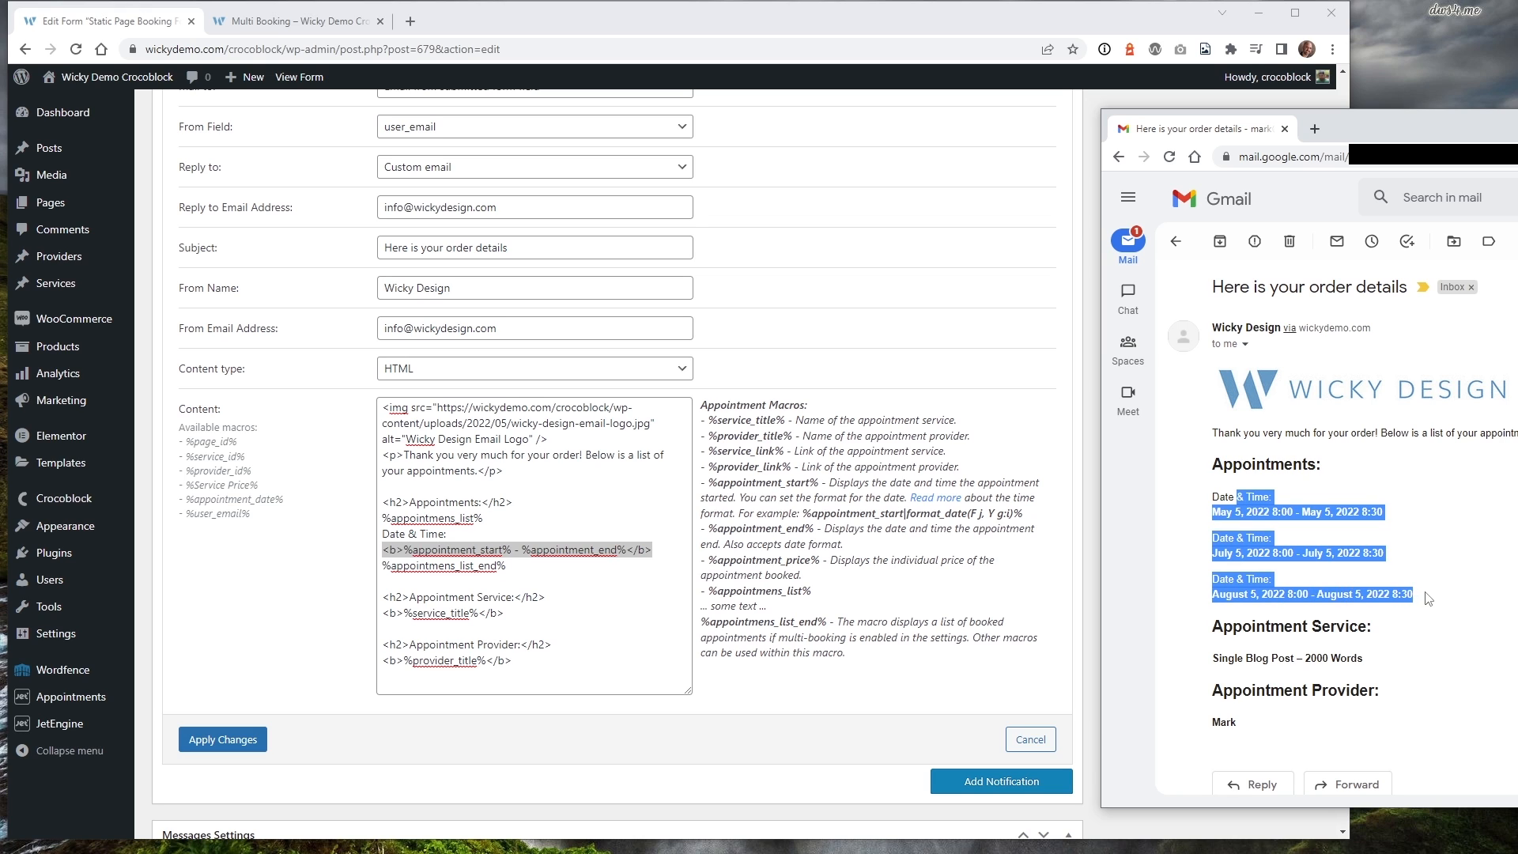
{"action": "left_click", "coordinate": [1263, 507]}
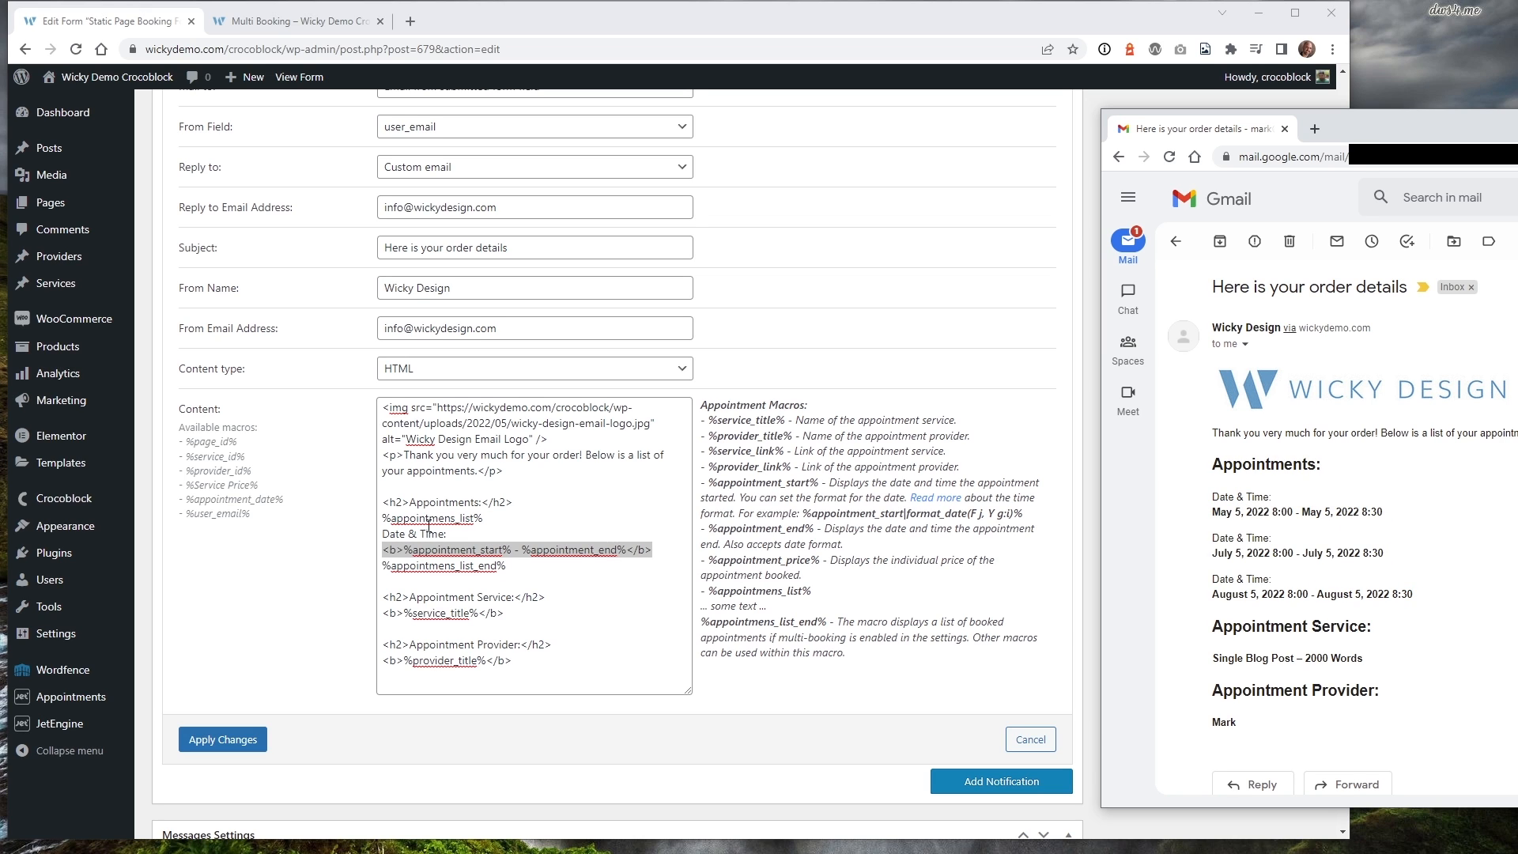
Highlight the %appointmens_list% block and repeated Date & Time lines in the template, leaving Gmail in front.
{"action": "left_click", "coordinate": [425, 536]}
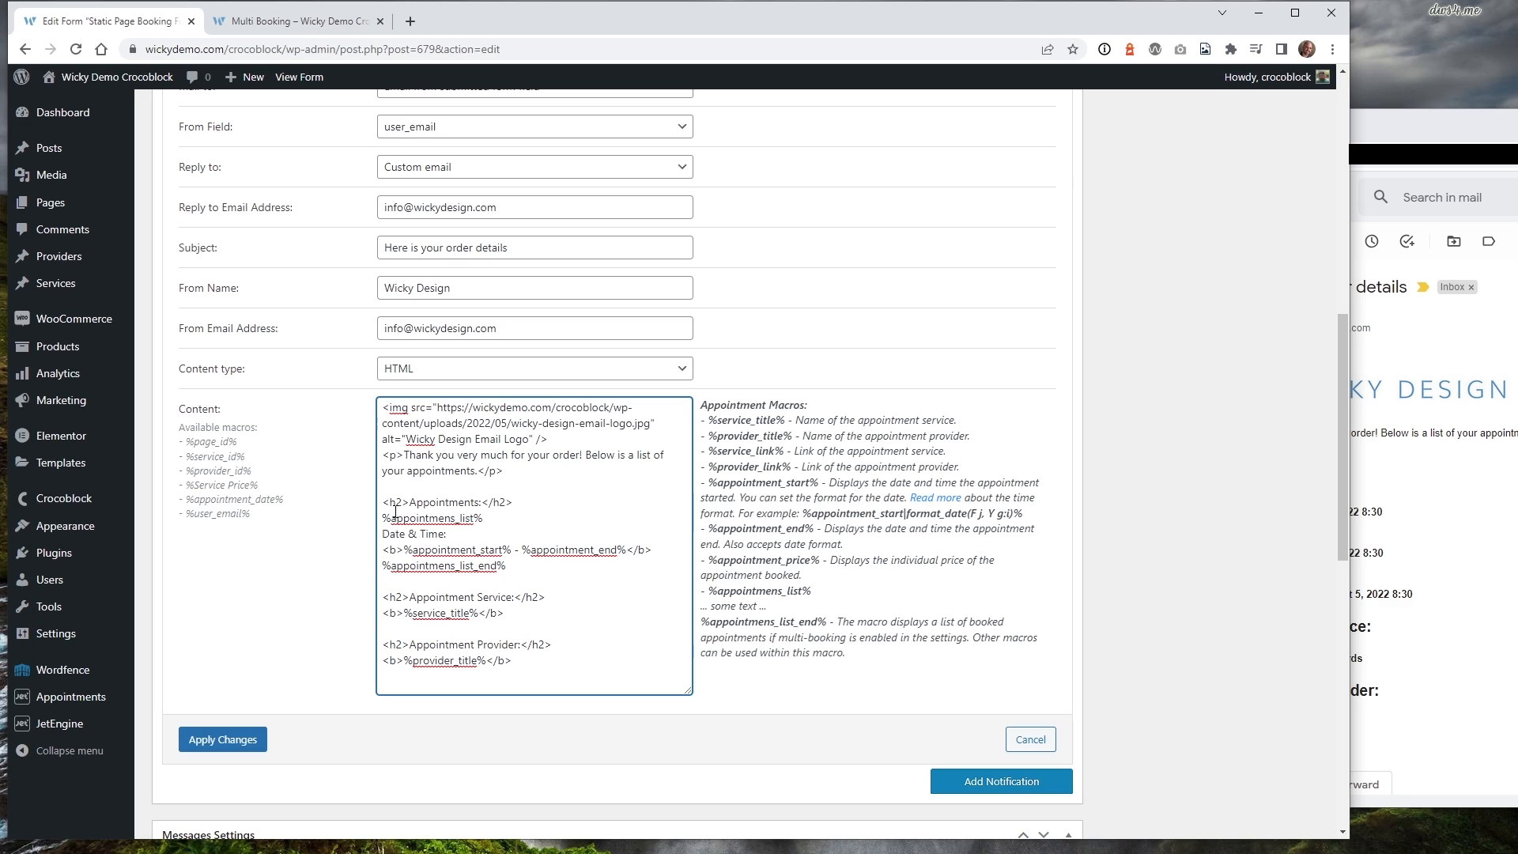
{"action": "left_click_drag", "start_coordinate": [385, 522], "coordinate": [506, 576]}
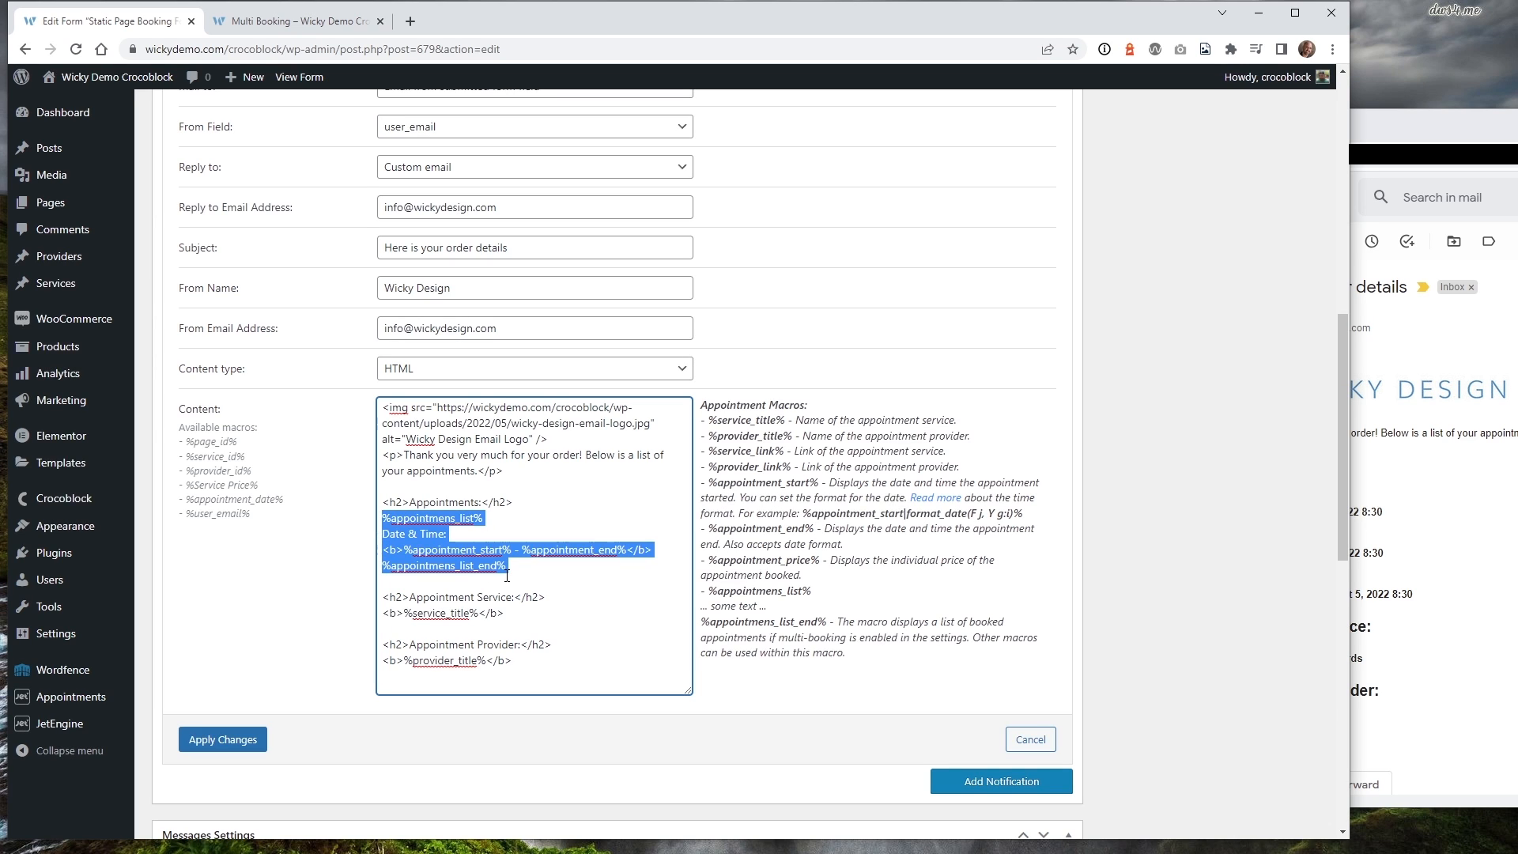
{"action": "left_click", "coordinate": [436, 518]}
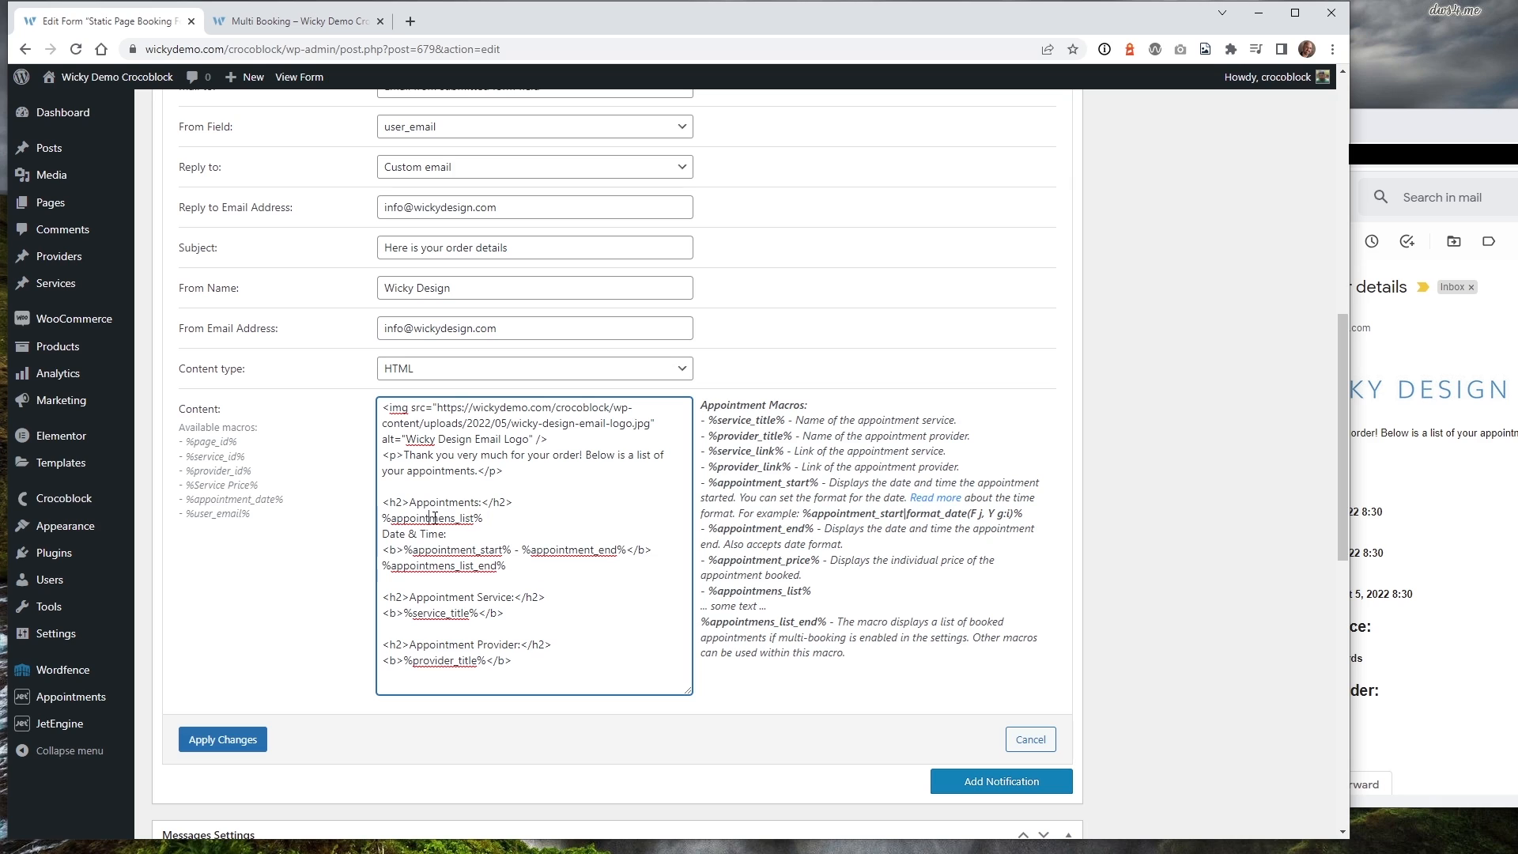
{"action": "left_click_drag", "start_coordinate": [484, 518], "coordinate": [508, 567]}
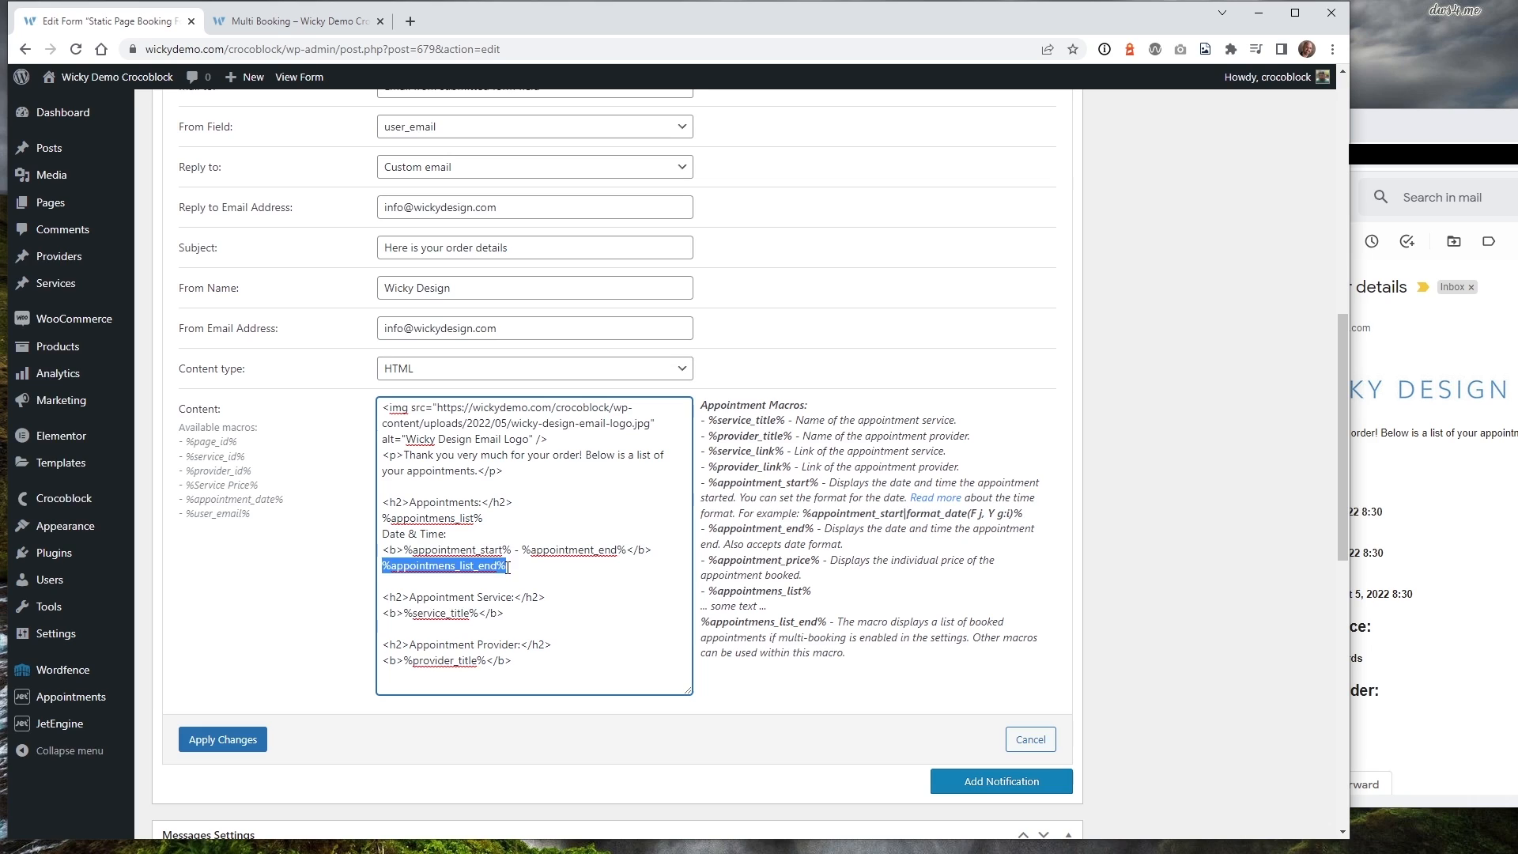
{"action": "left_click_drag", "start_coordinate": [382, 534], "coordinate": [654, 552]}
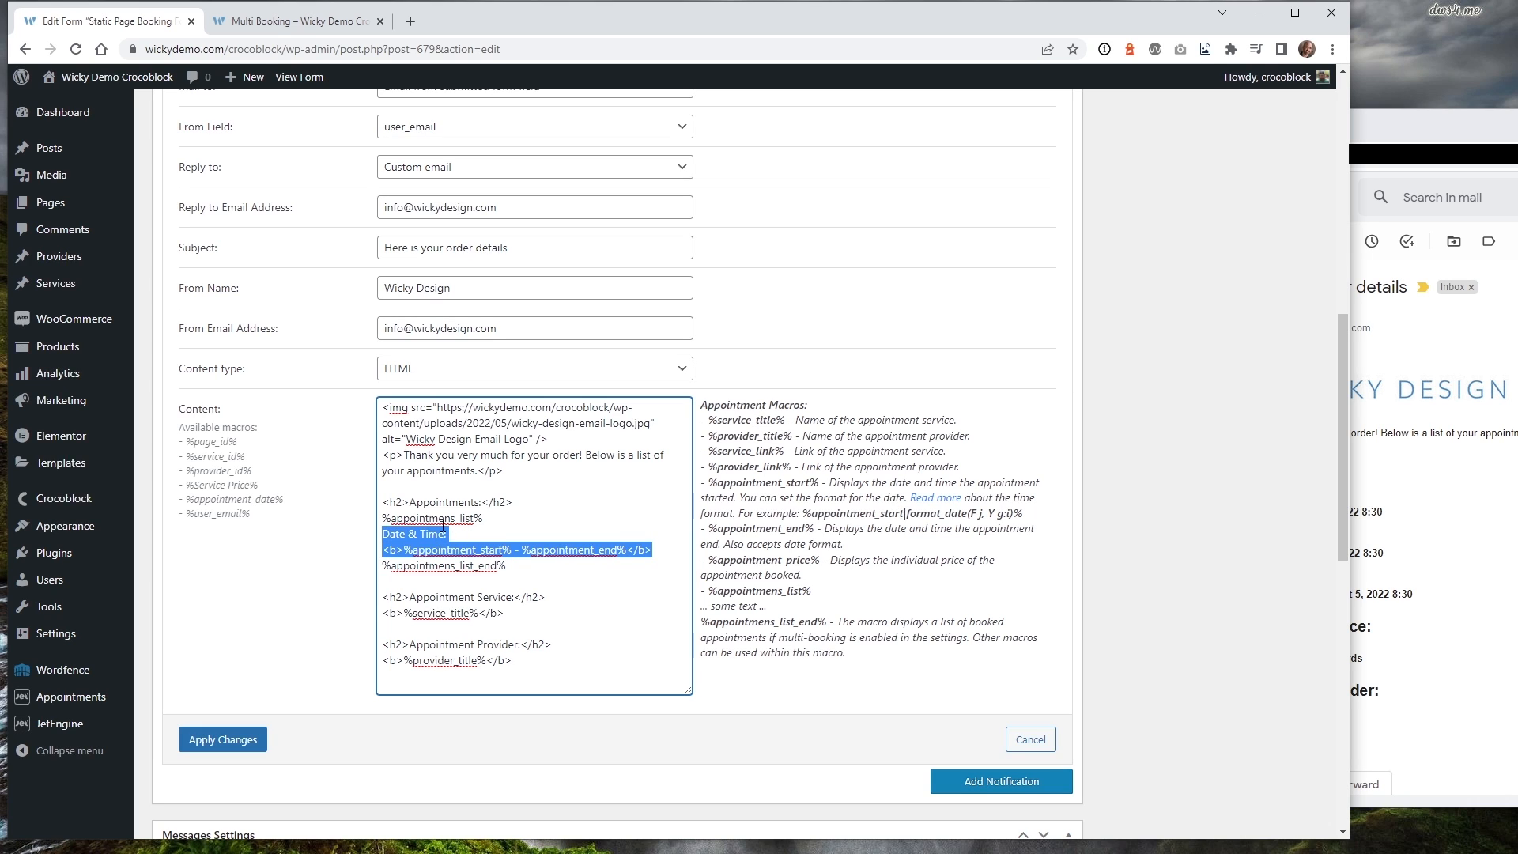
{"action": "left_click", "coordinate": [1379, 630]}
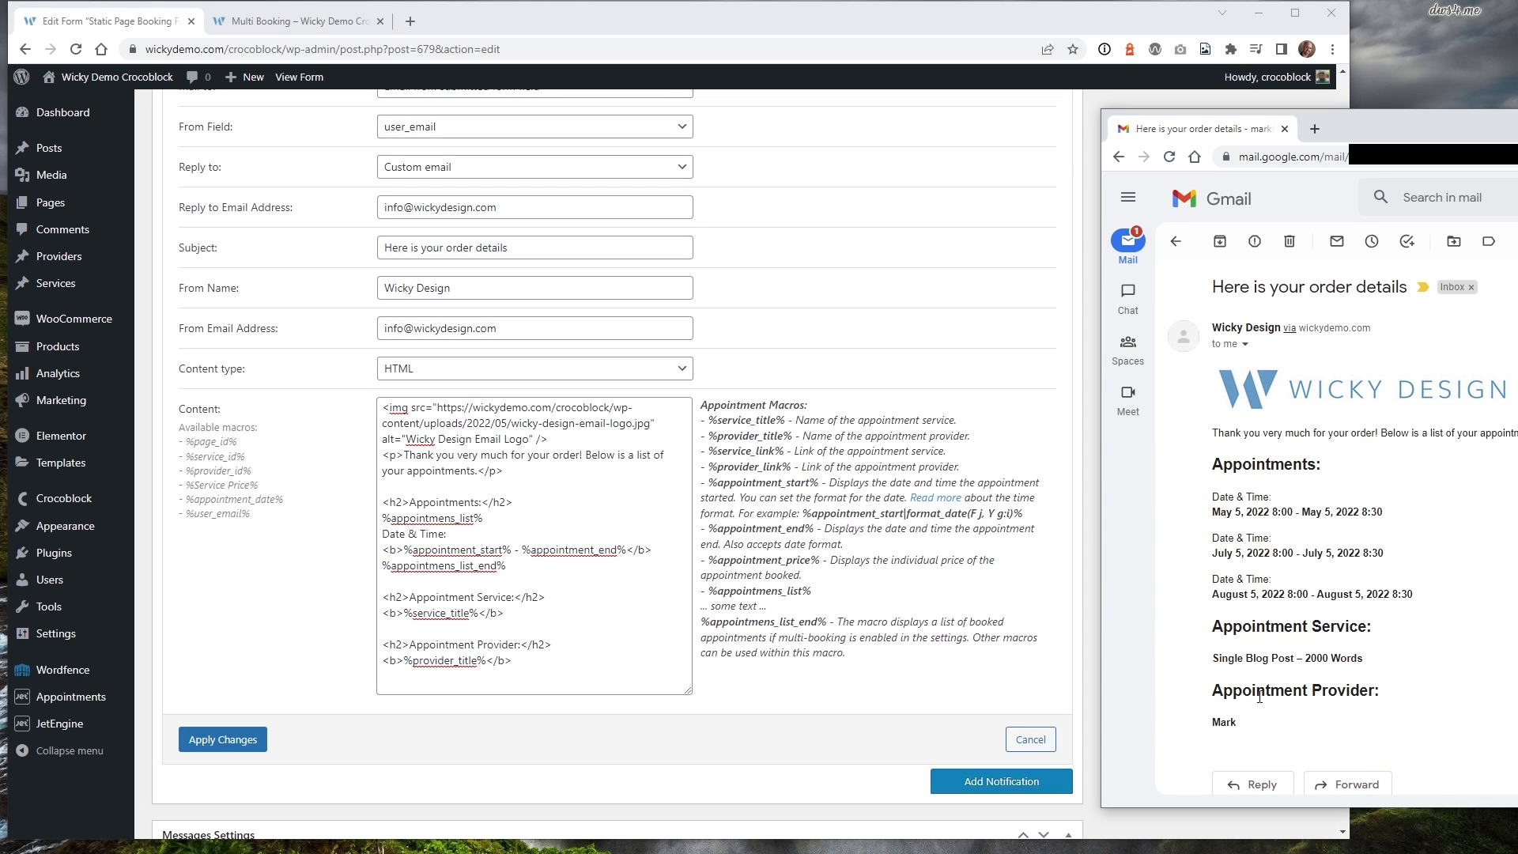
Compare the %service_title% macro and its help text with the booked service name in the email.
{"action": "left_click", "coordinate": [508, 600]}
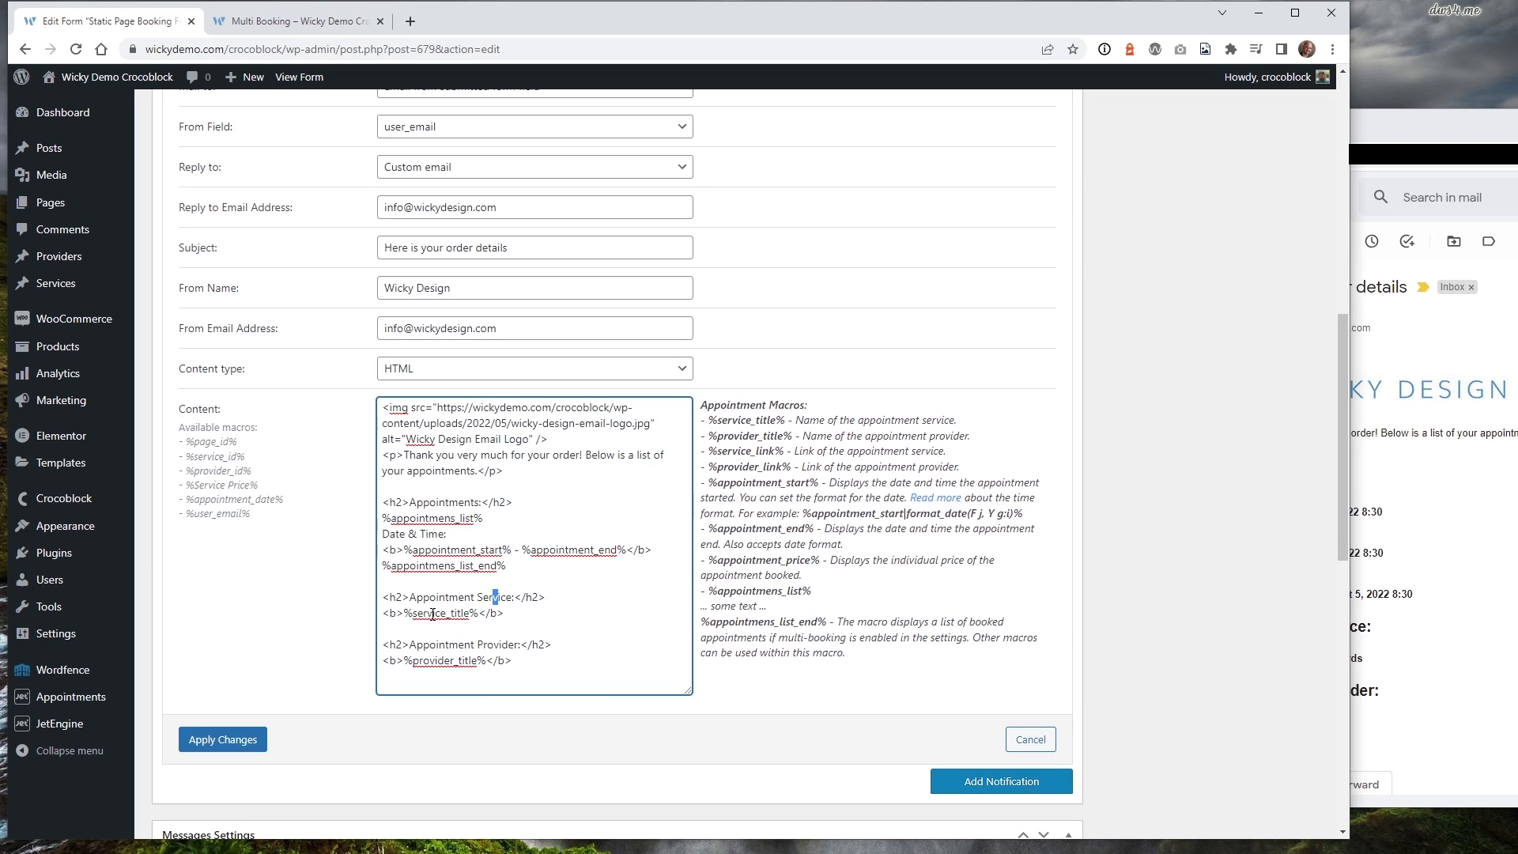
{"action": "left_click_drag", "start_coordinate": [423, 616], "coordinate": [468, 620]}
{"action": "left_click_drag", "start_coordinate": [956, 422], "coordinate": [780, 420]}
{"action": "left_click", "coordinate": [783, 452]}
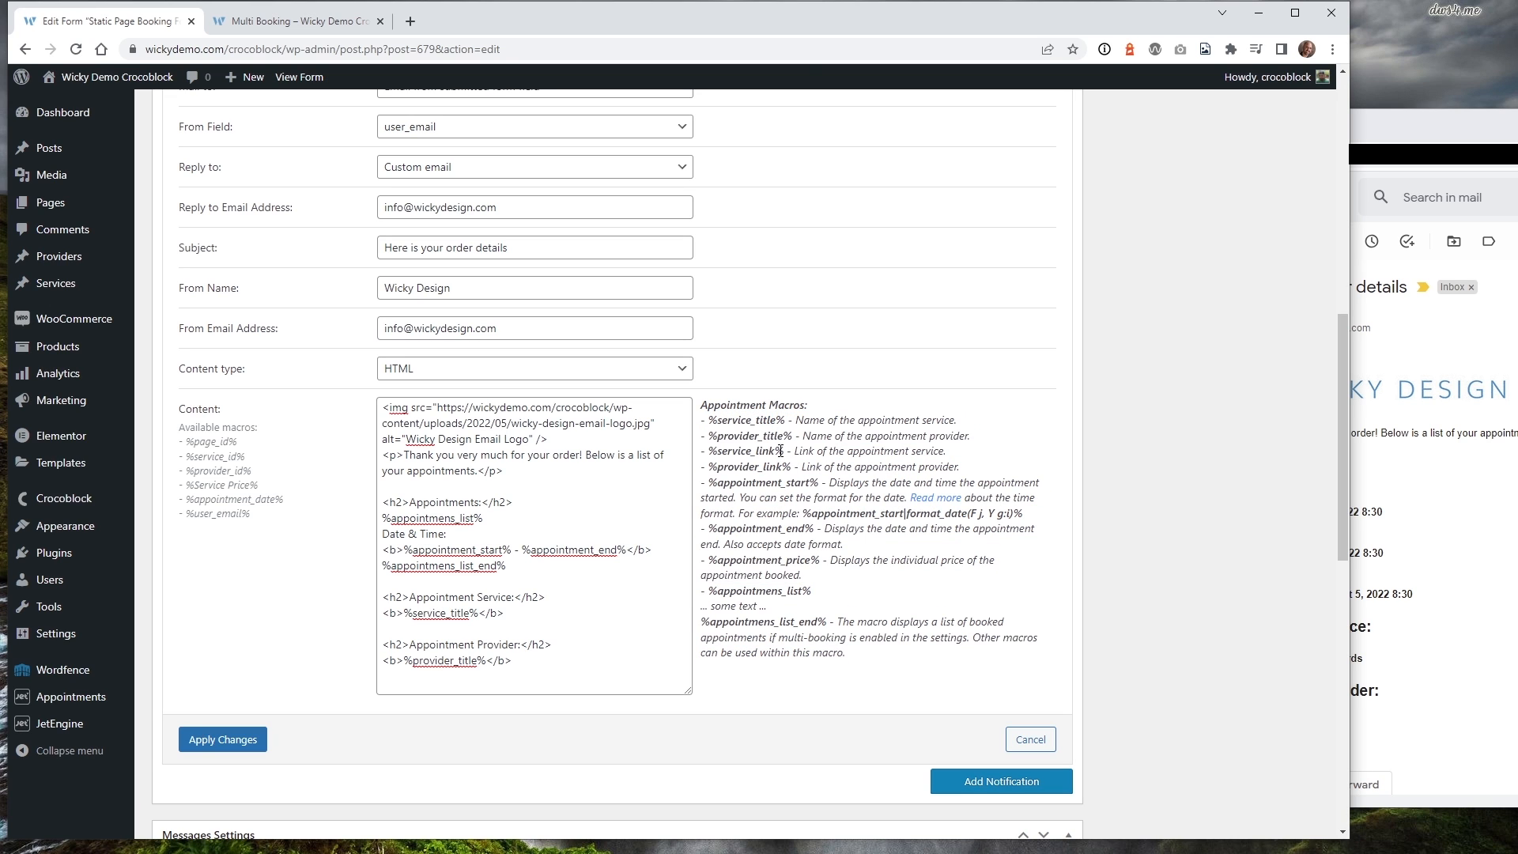
{"action": "left_click_drag", "start_coordinate": [788, 451], "coordinate": [711, 453]}
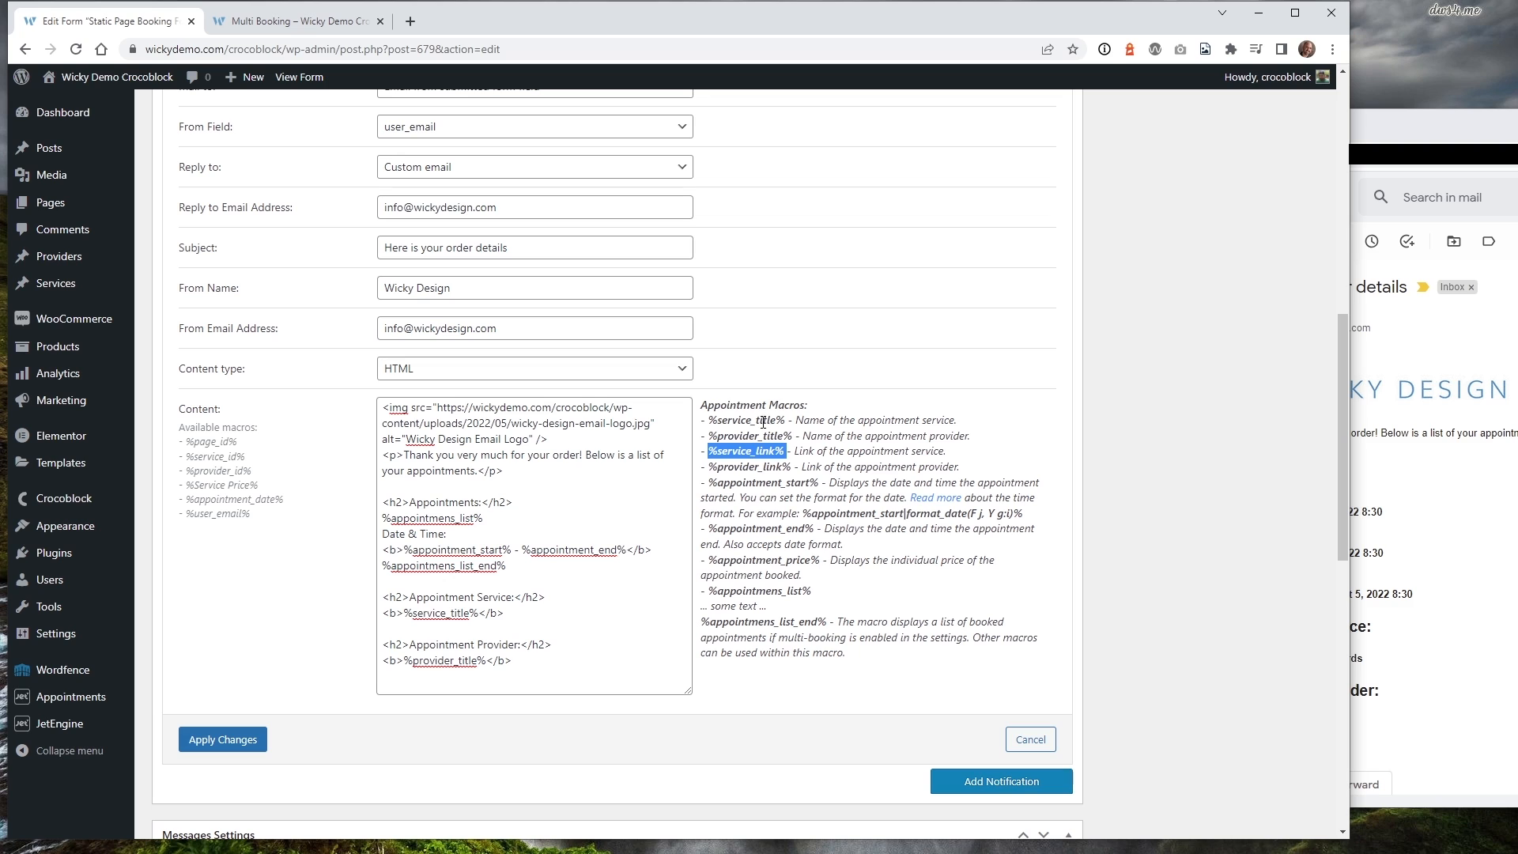
{"action": "left_click_drag", "start_coordinate": [792, 420], "coordinate": [712, 419]}
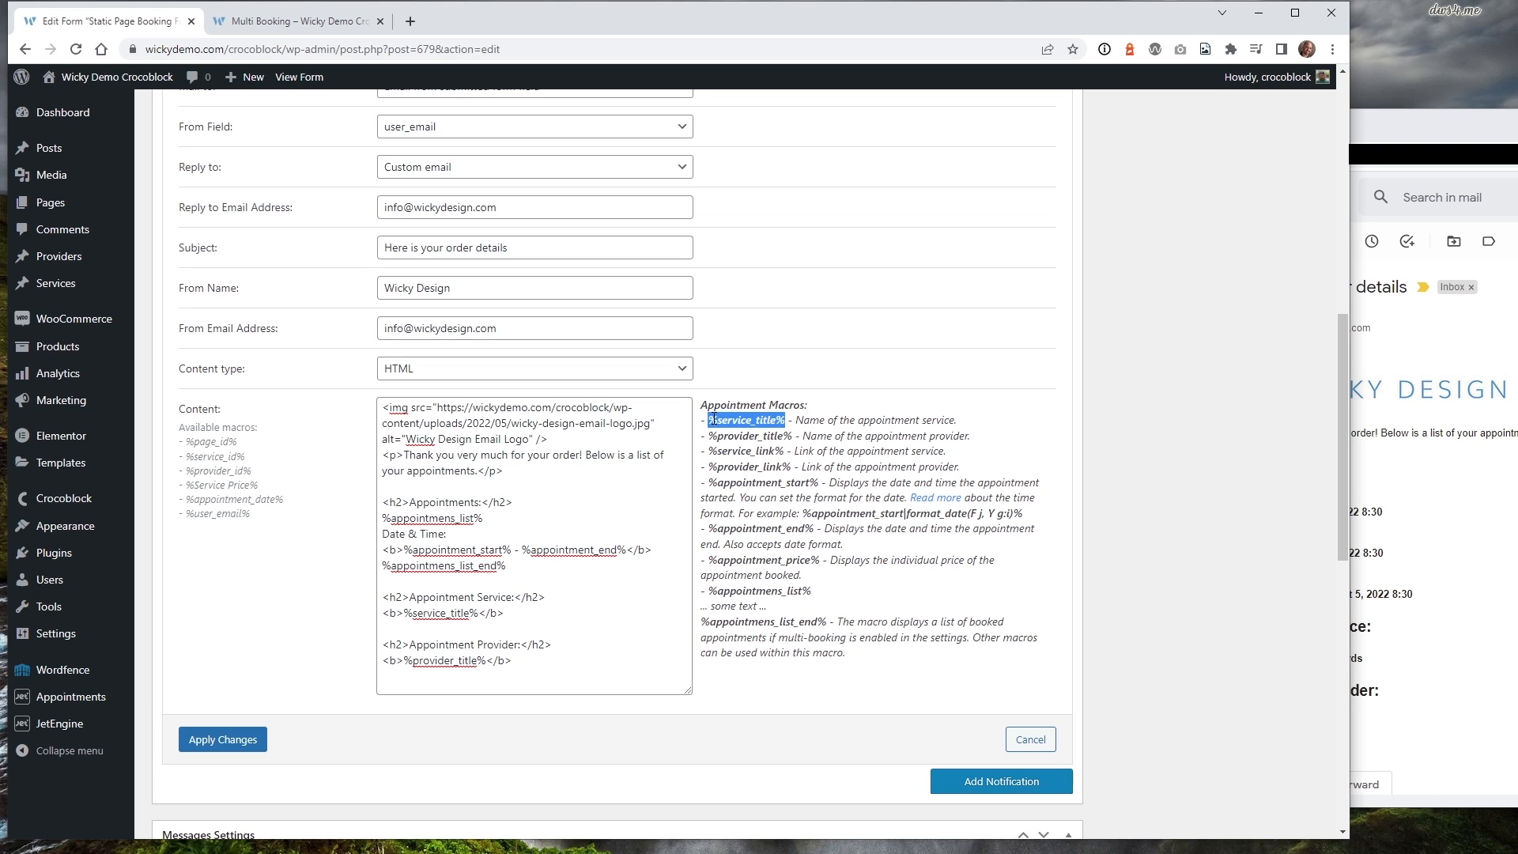
{"action": "left_click", "coordinate": [1422, 515]}
{"action": "left_click_drag", "start_coordinate": [1235, 661], "coordinate": [1340, 657]}
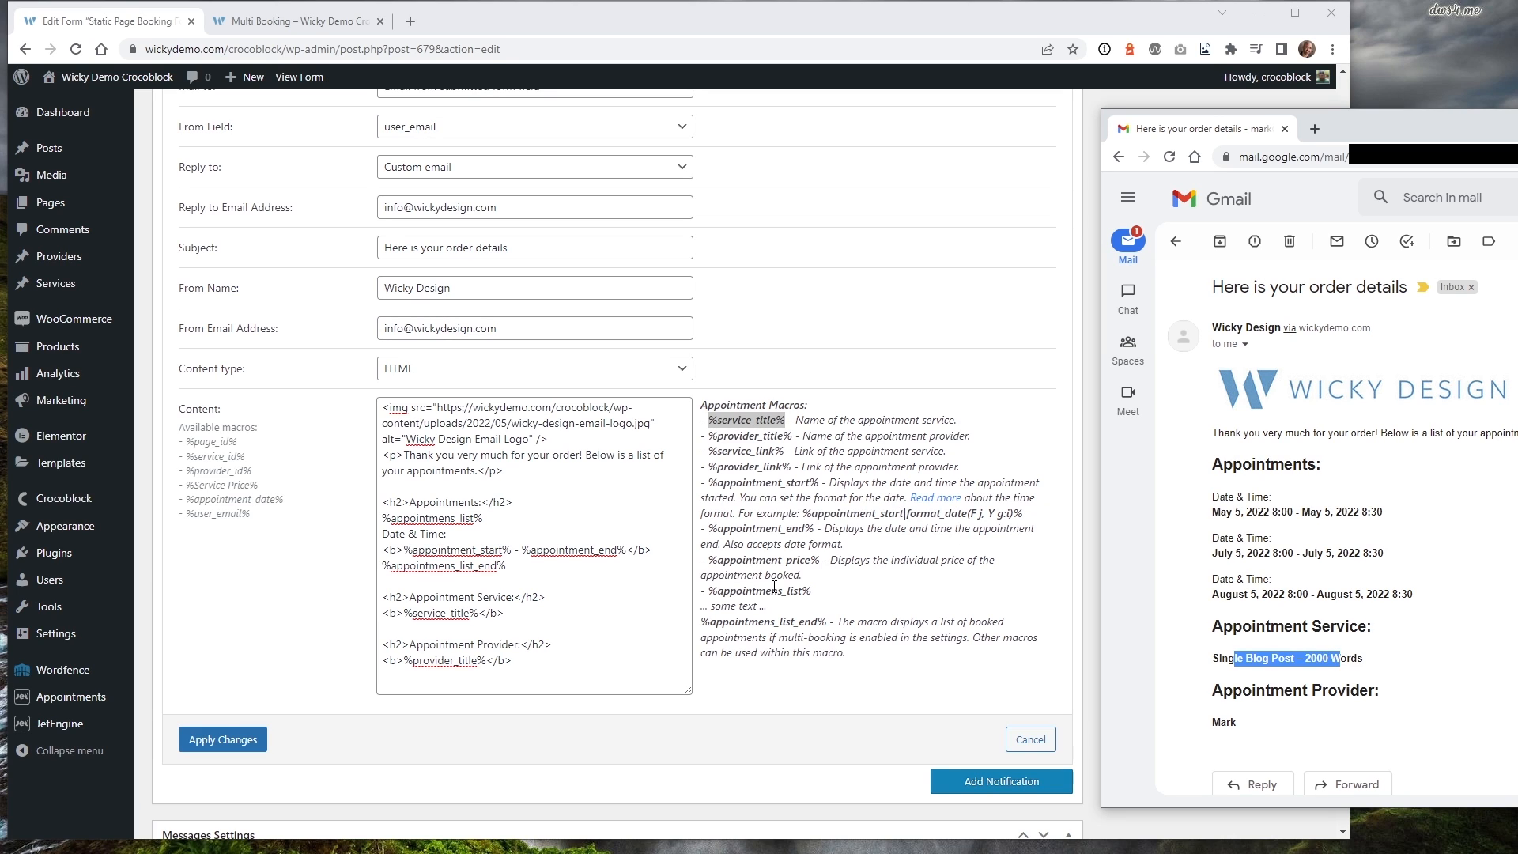
Review the provider title macro in the template and the provider link macros in the help.
{"action": "left_click", "coordinate": [411, 646]}
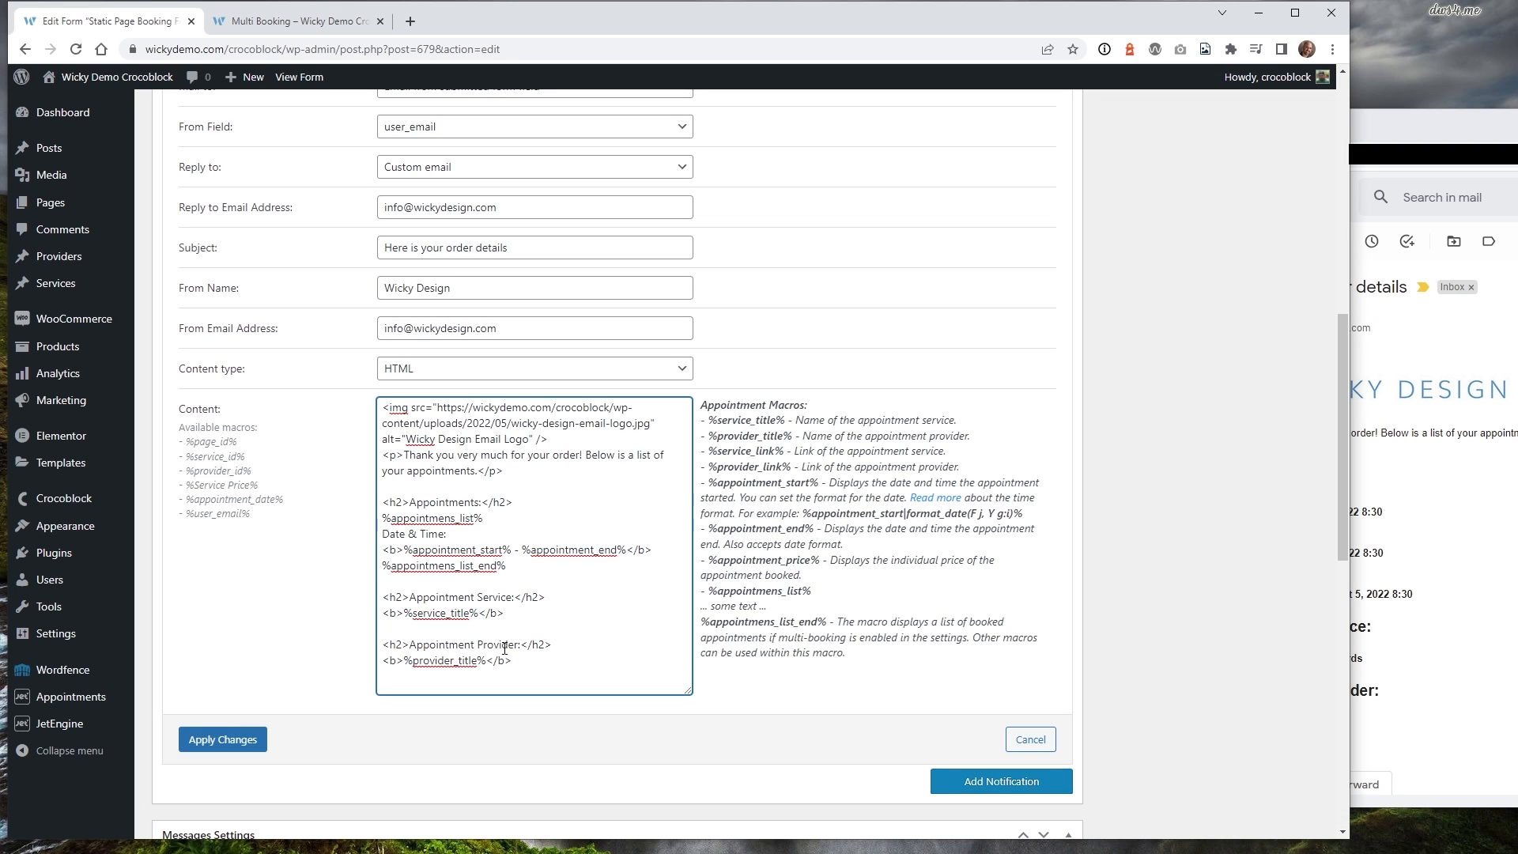
{"action": "left_click_drag", "start_coordinate": [424, 663], "coordinate": [478, 667]}
{"action": "left_click_drag", "start_coordinate": [733, 441], "coordinate": [845, 448]}
{"action": "left_click", "coordinate": [841, 463]}
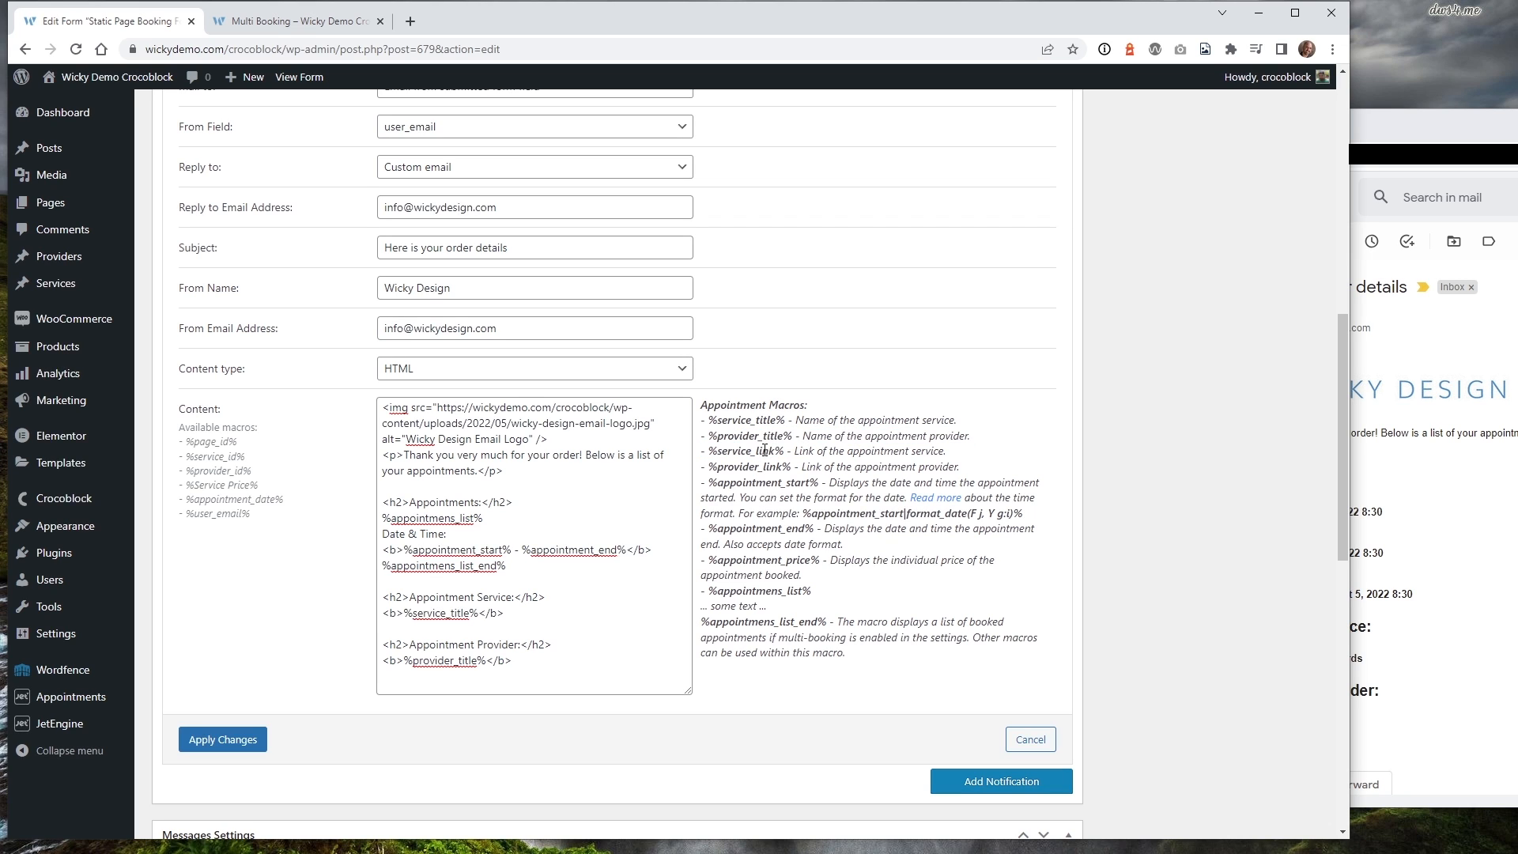
{"action": "mouse_move", "coordinate": [784, 452]}
{"action": "left_mouse_down"}
{"action": "mouse_move", "coordinate": [719, 452]}
{"action": "mouse_move", "coordinate": [755, 467]}
{"action": "mouse_move", "coordinate": [715, 457]}
{"action": "mouse_move", "coordinate": [713, 472]}
{"action": "left_mouse_up"}
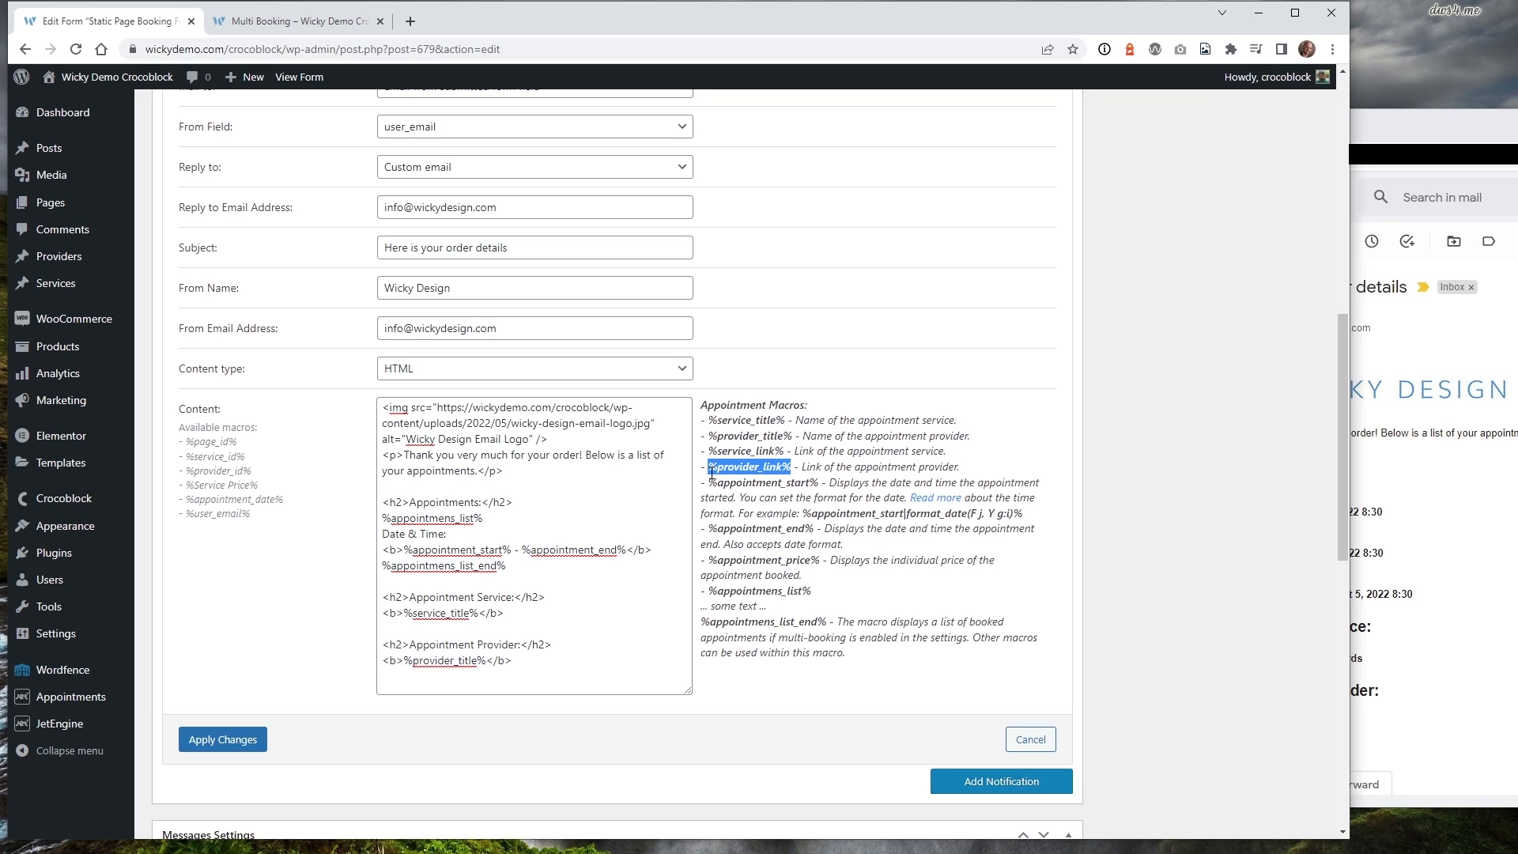
{"action": "left_click", "coordinate": [788, 478]}
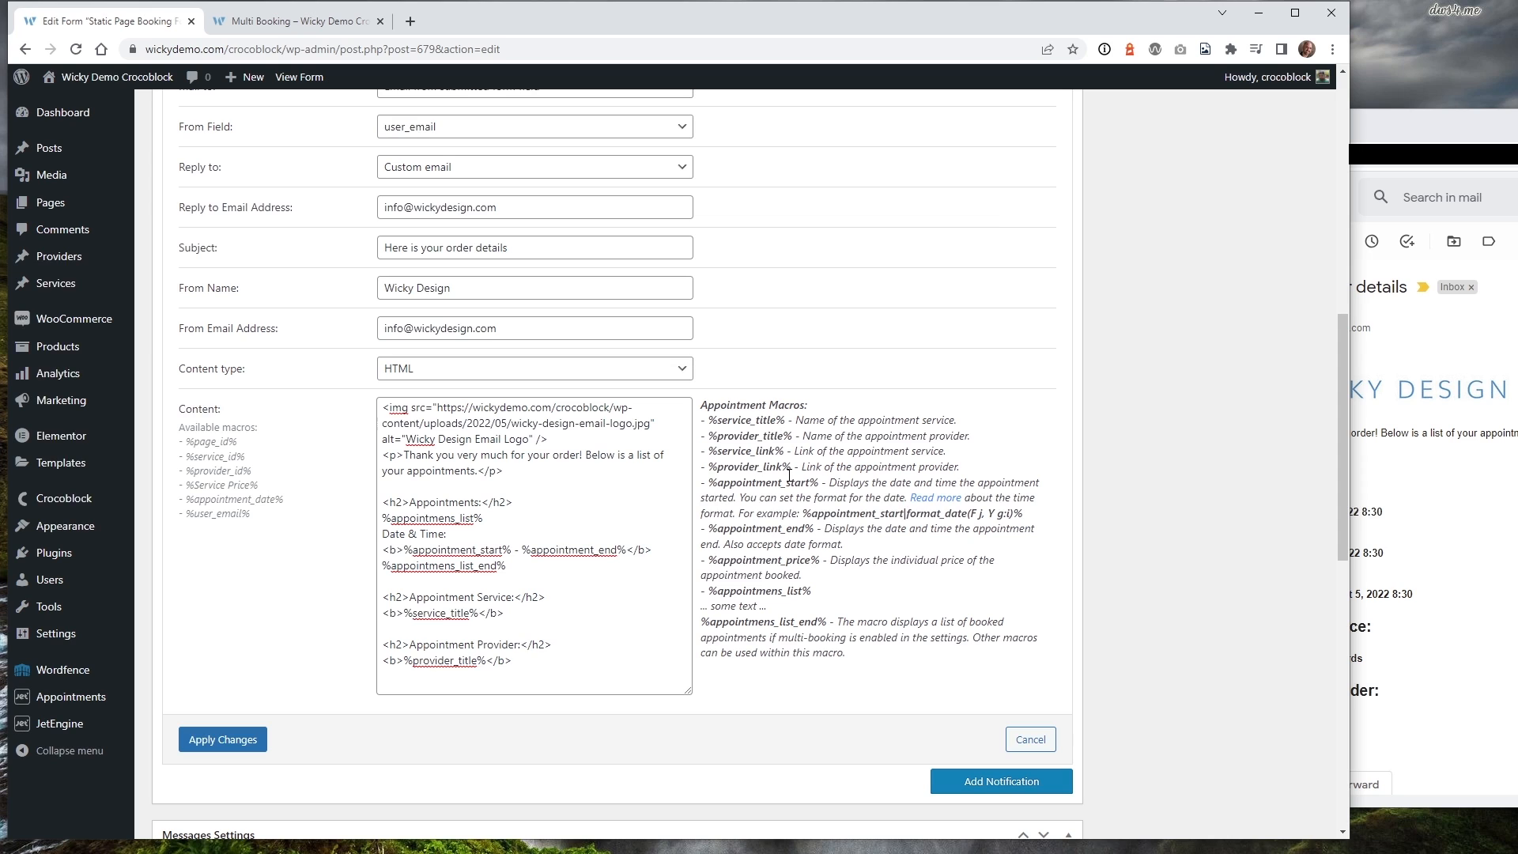
Apply the Send Email notification changes and update the booking form.
{"action": "left_click", "coordinate": [563, 528]}
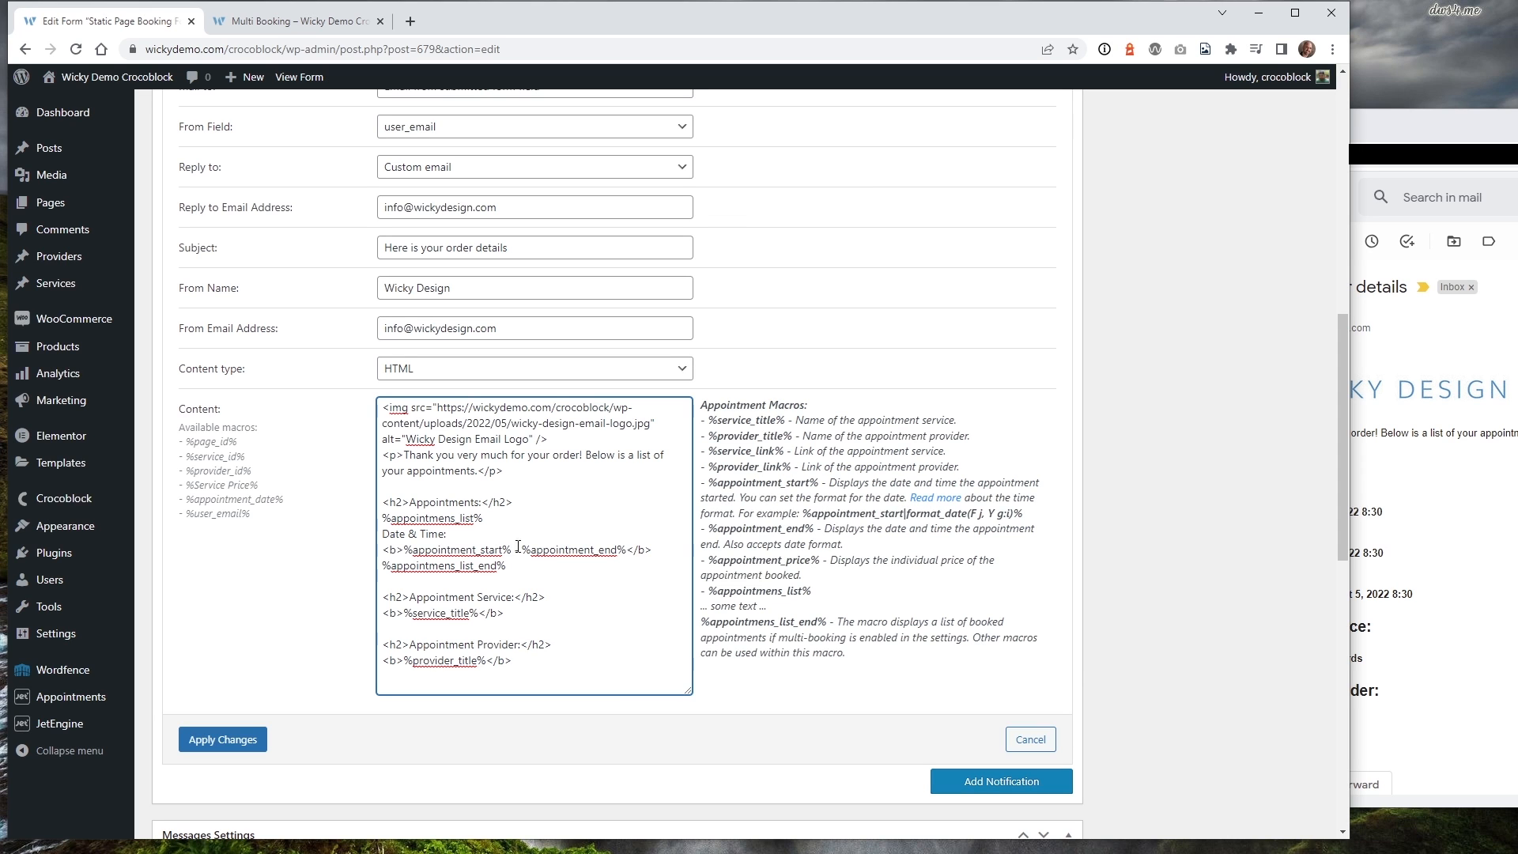
{"action": "left_click", "coordinate": [223, 739]}
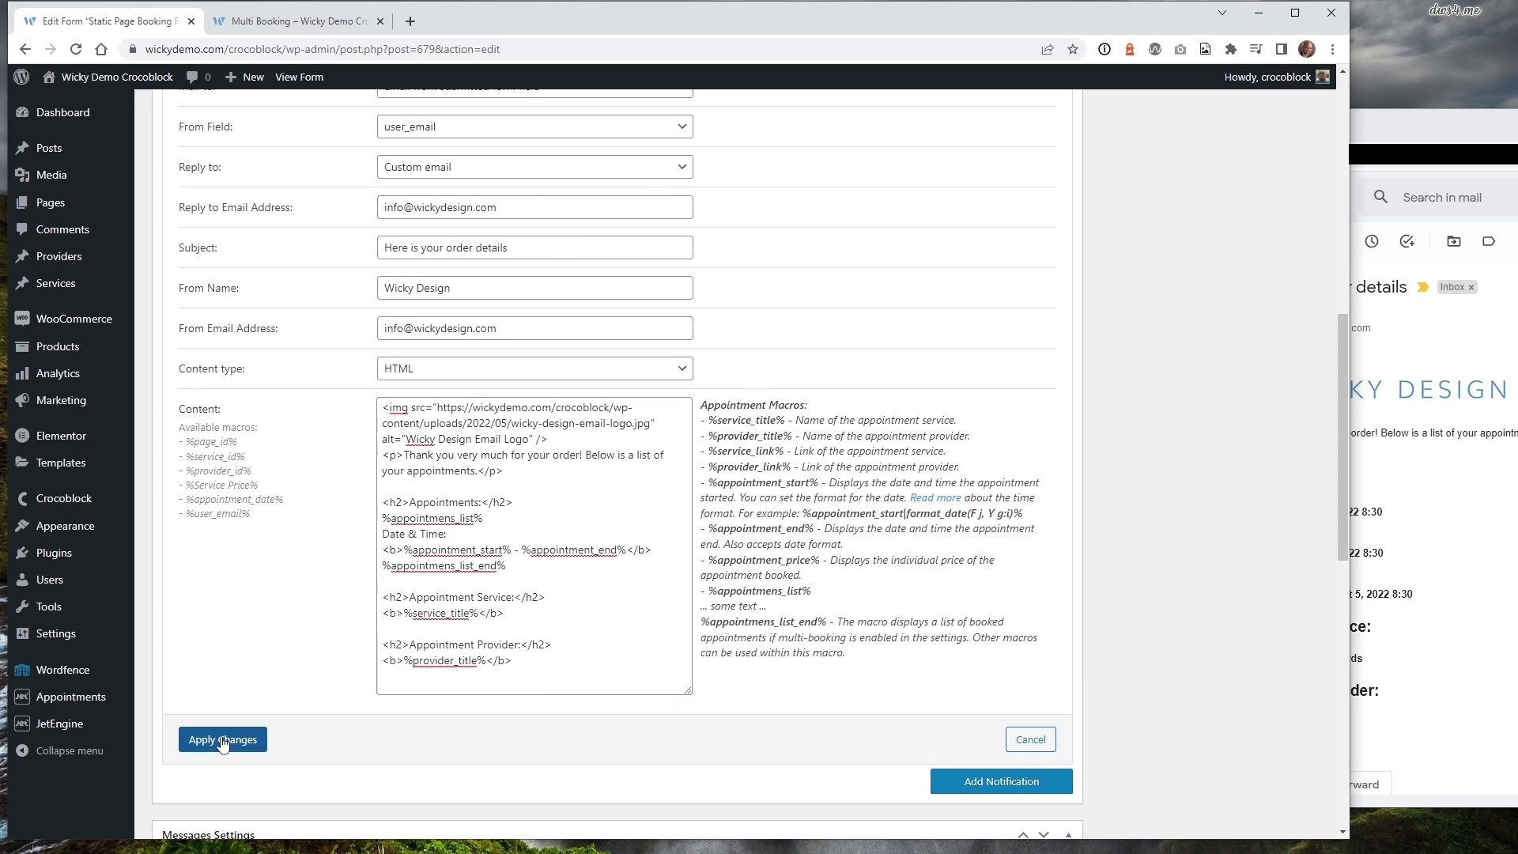
{"action": "scroll", "coordinate": [1155, 364], "scroll_direction": "up", "scroll_amount": 15}
{"action": "left_click", "coordinate": [1284, 253]}
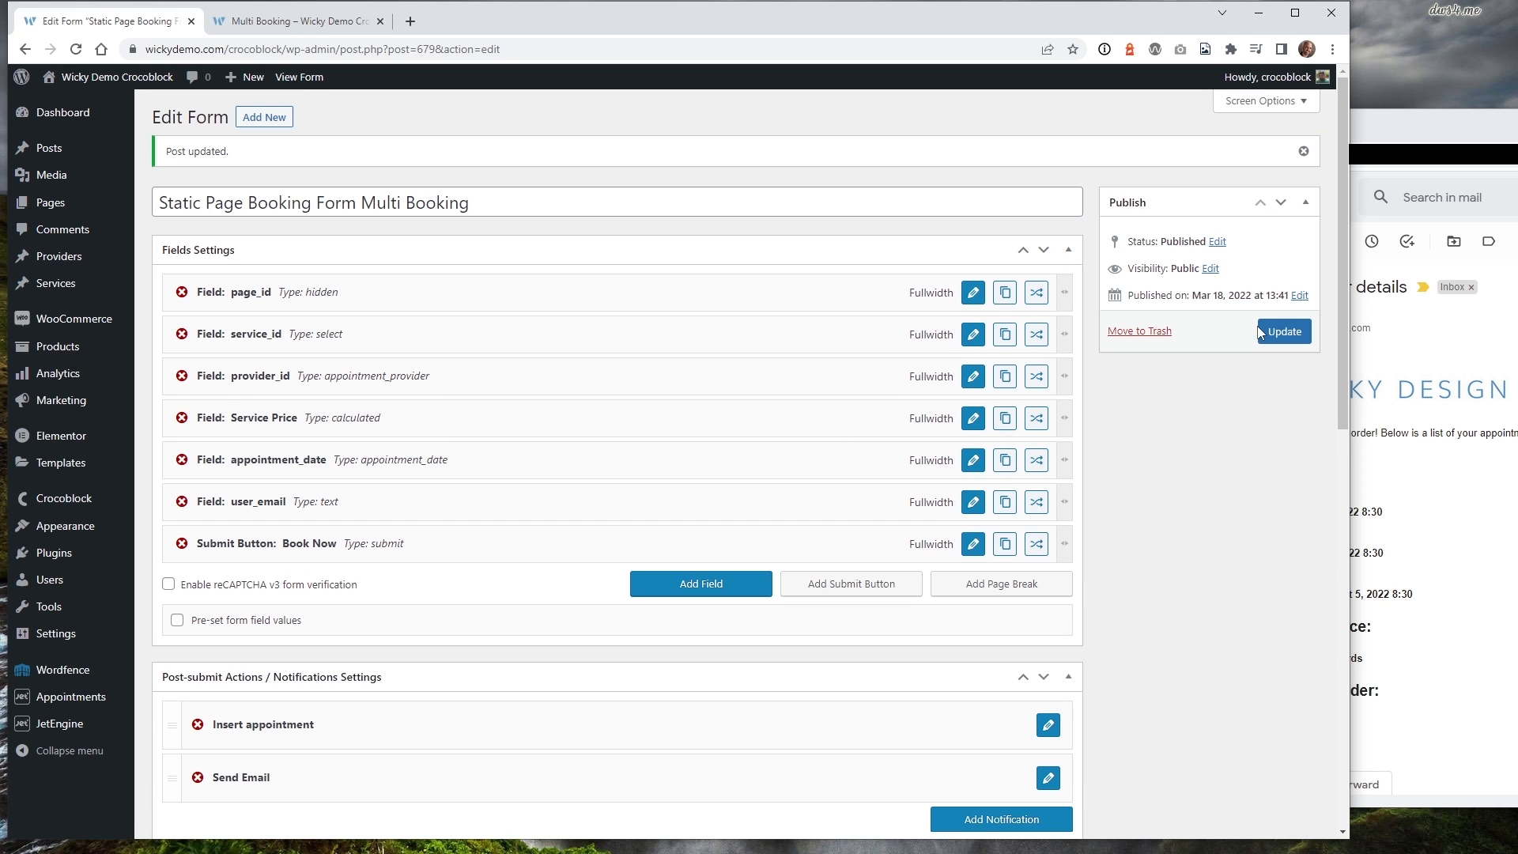
Book Social Media Posting - 30 Posts with a chosen provider on May 19, 10:30–11:00 am.
{"action": "left_click", "coordinate": [274, 24]}
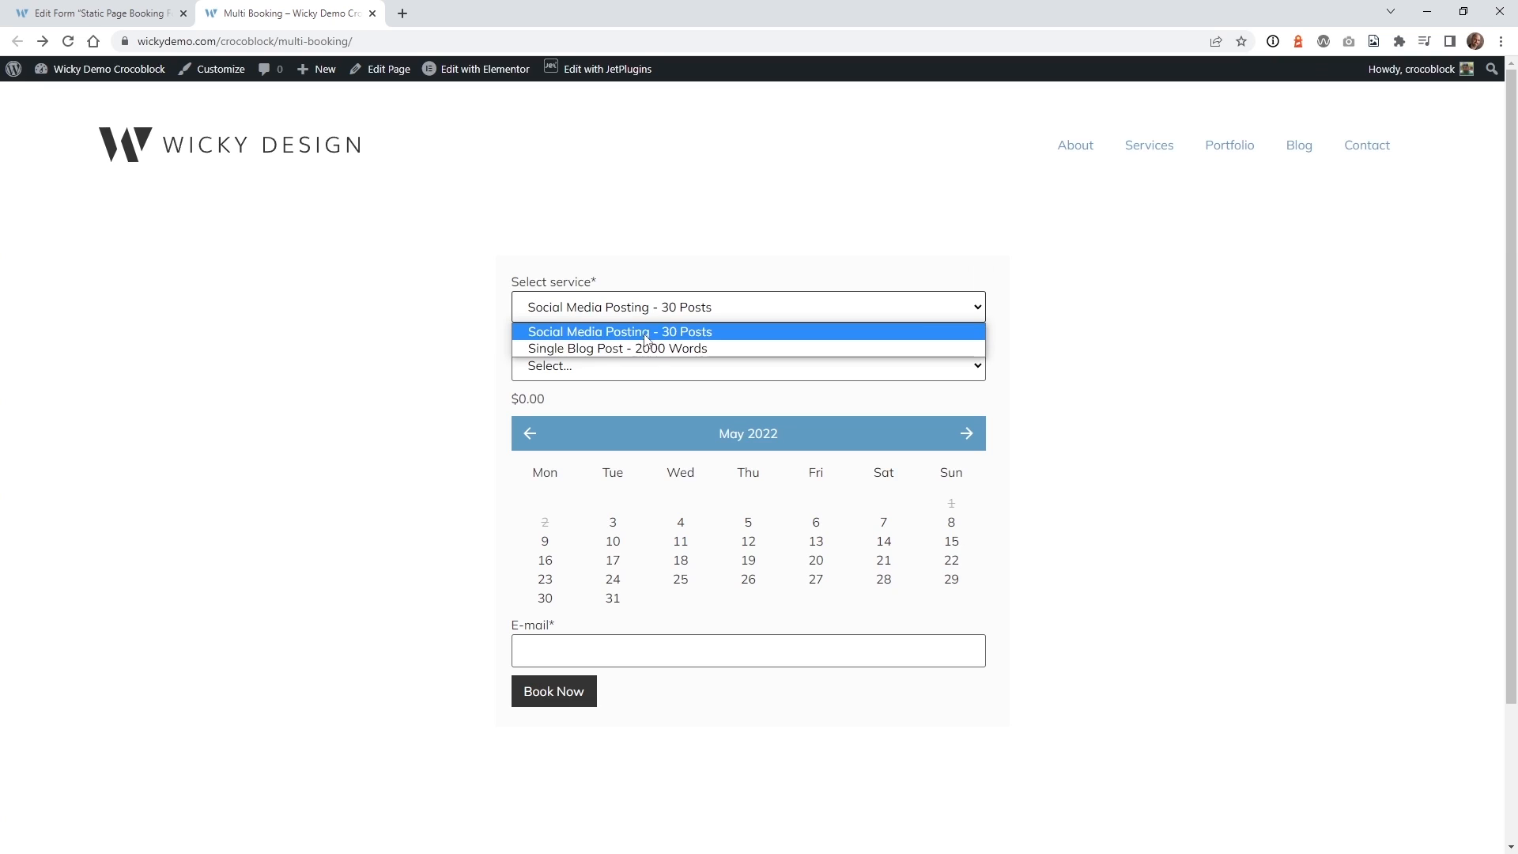
{"action": "left_click", "coordinate": [645, 333]}
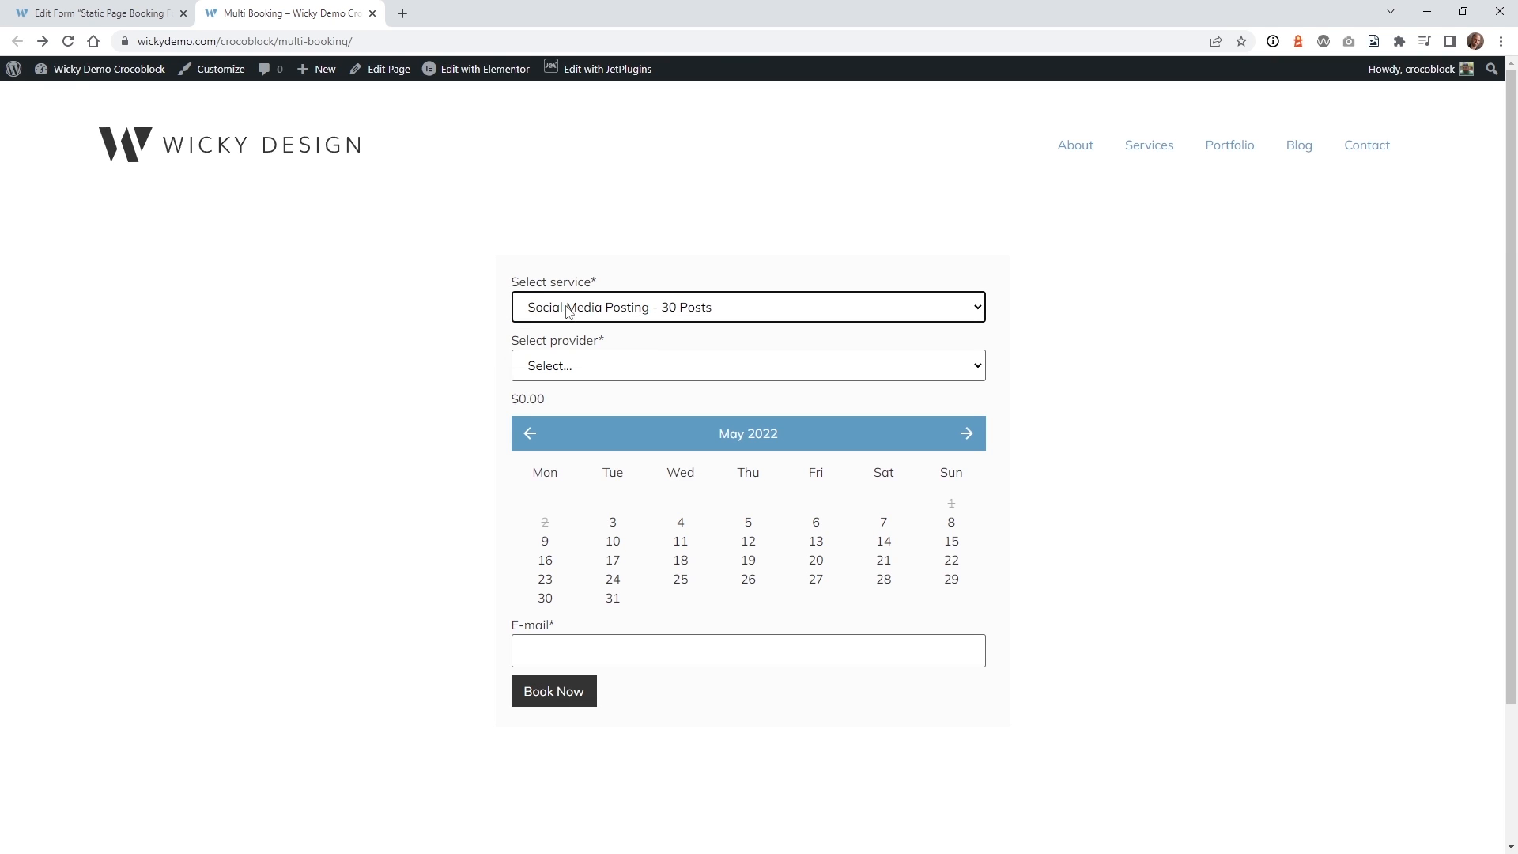
{"action": "left_click", "coordinate": [625, 366]}
{"action": "left_click", "coordinate": [567, 425]}
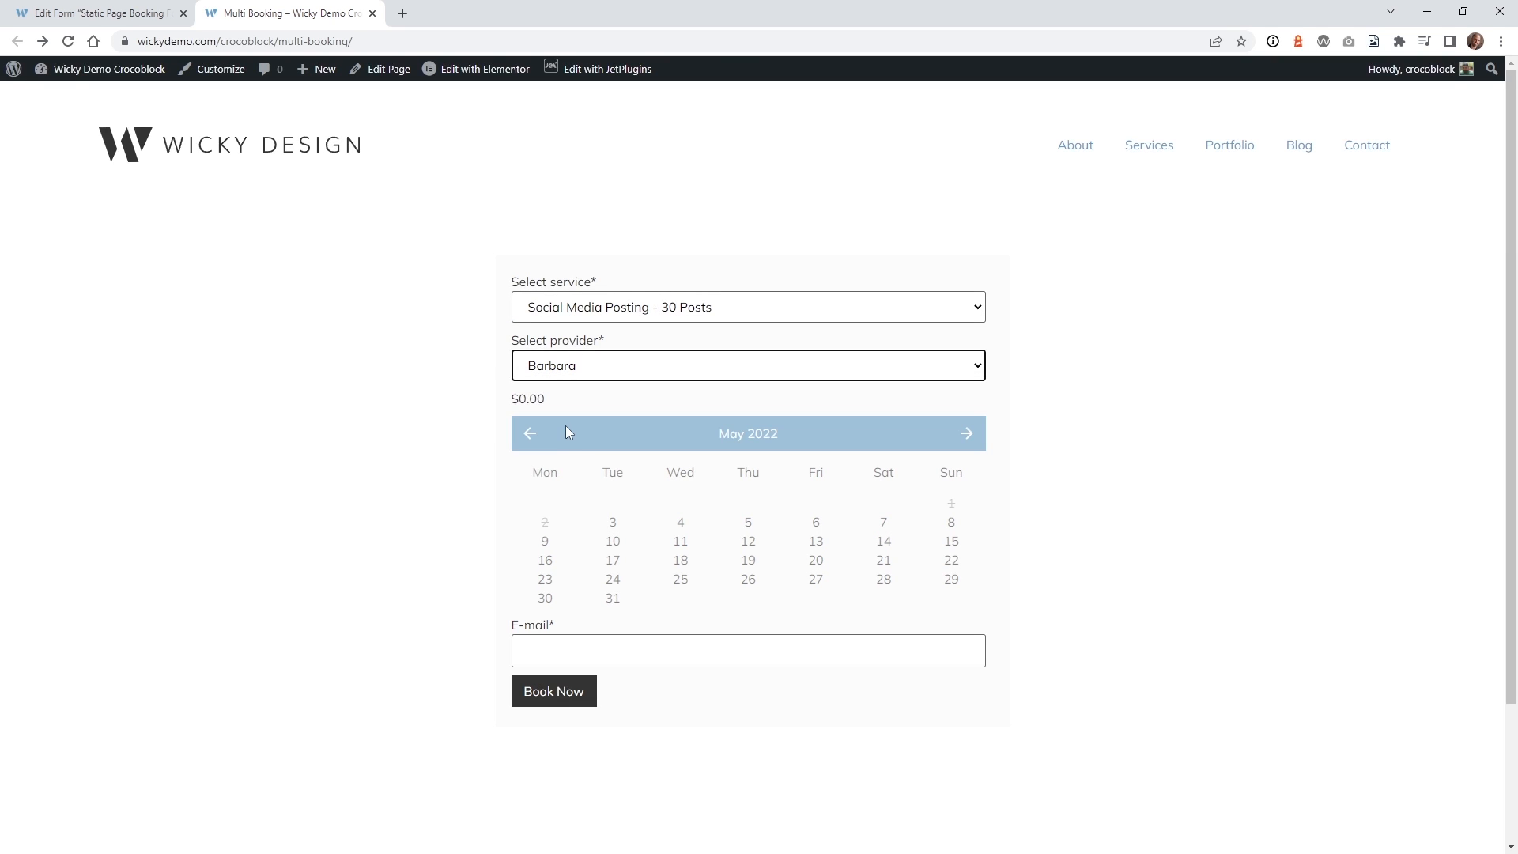
{"action": "left_click", "coordinate": [749, 561]}
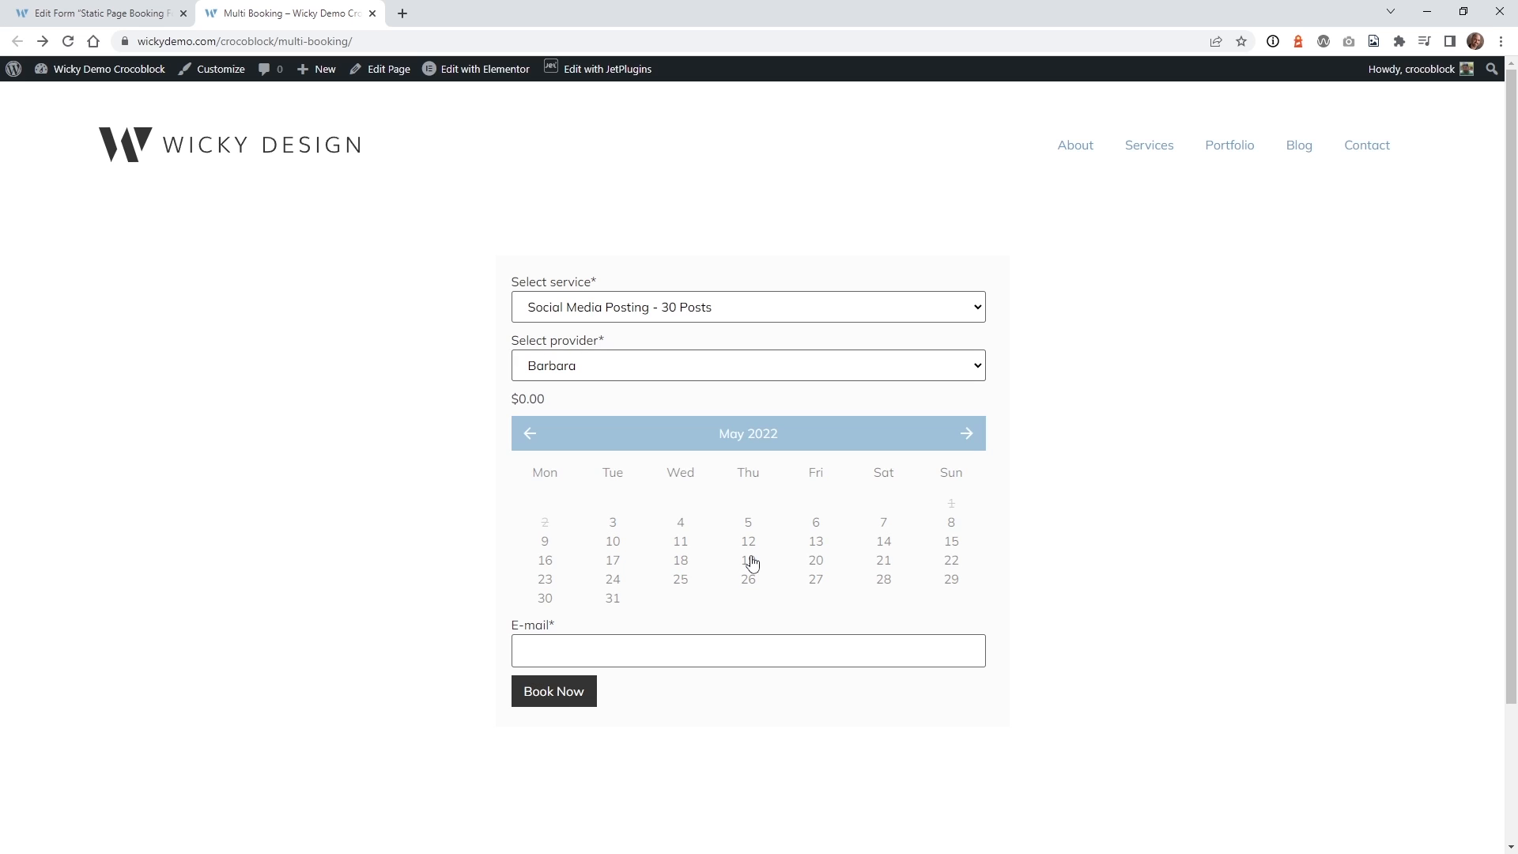
{"action": "scroll", "coordinate": [480, 641], "scroll_direction": "down", "scroll_amount": 2}
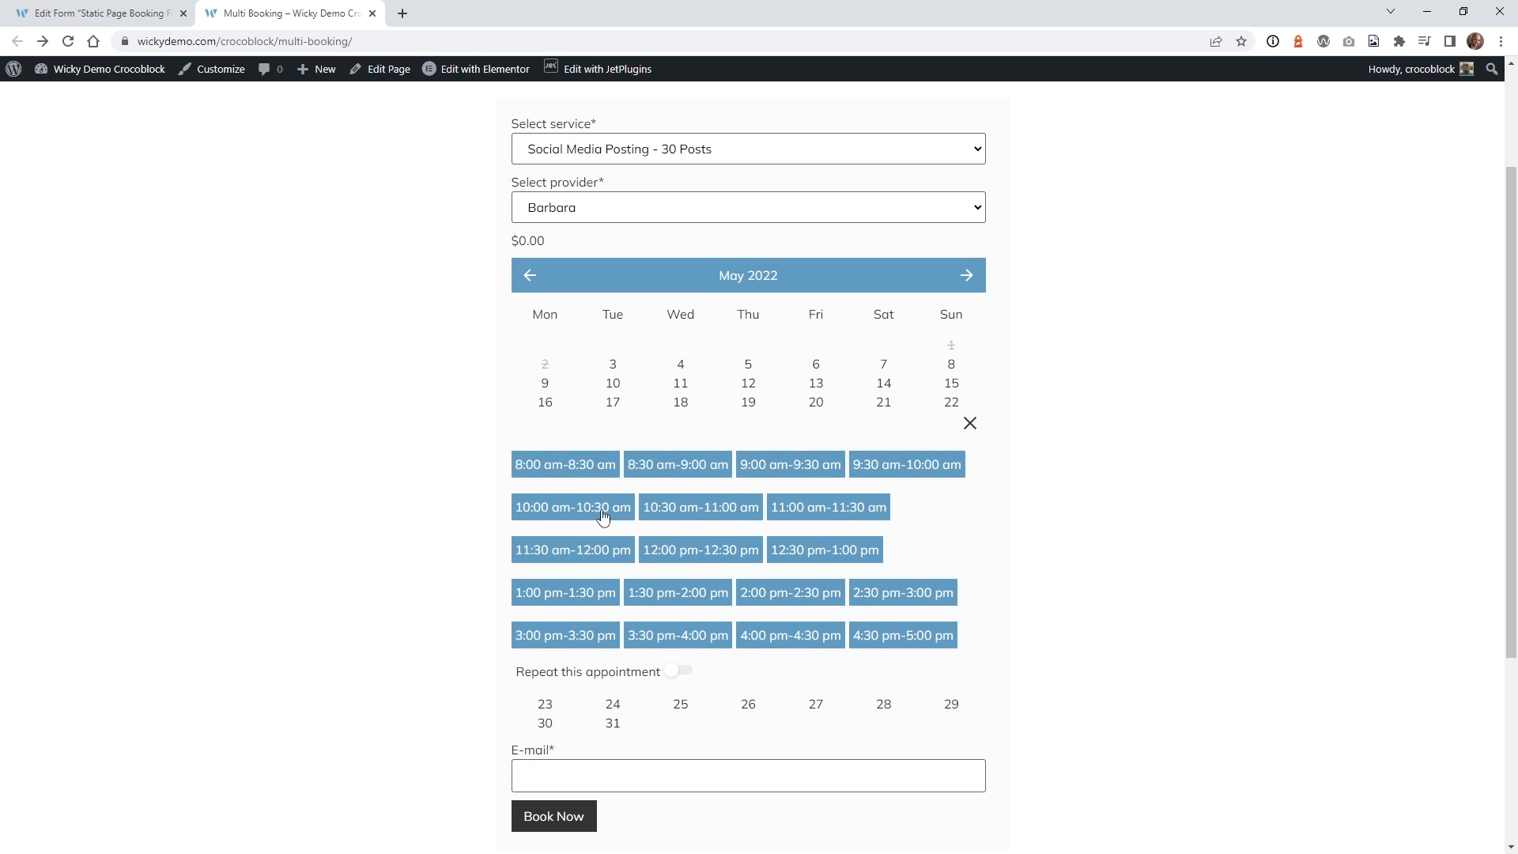
{"action": "left_click", "coordinate": [721, 512]}
Repeat the appointment every year with count 2 and enter the customer's e-mail.
{"action": "scroll", "coordinate": [456, 545], "scroll_direction": "down", "scroll_amount": 4}
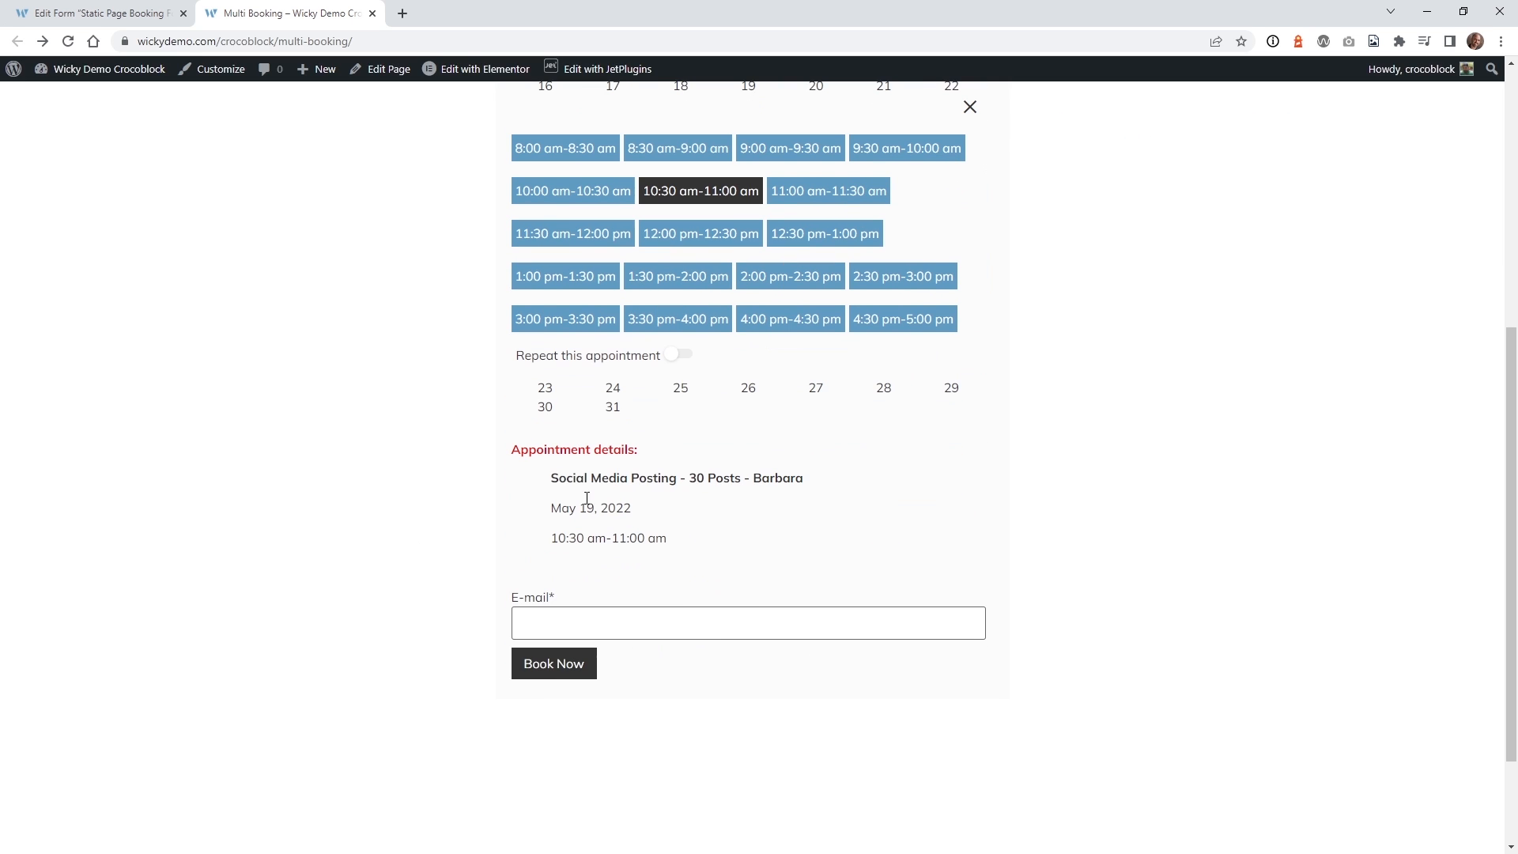
{"action": "left_click", "coordinate": [679, 354]}
{"action": "left_click", "coordinate": [606, 495]}
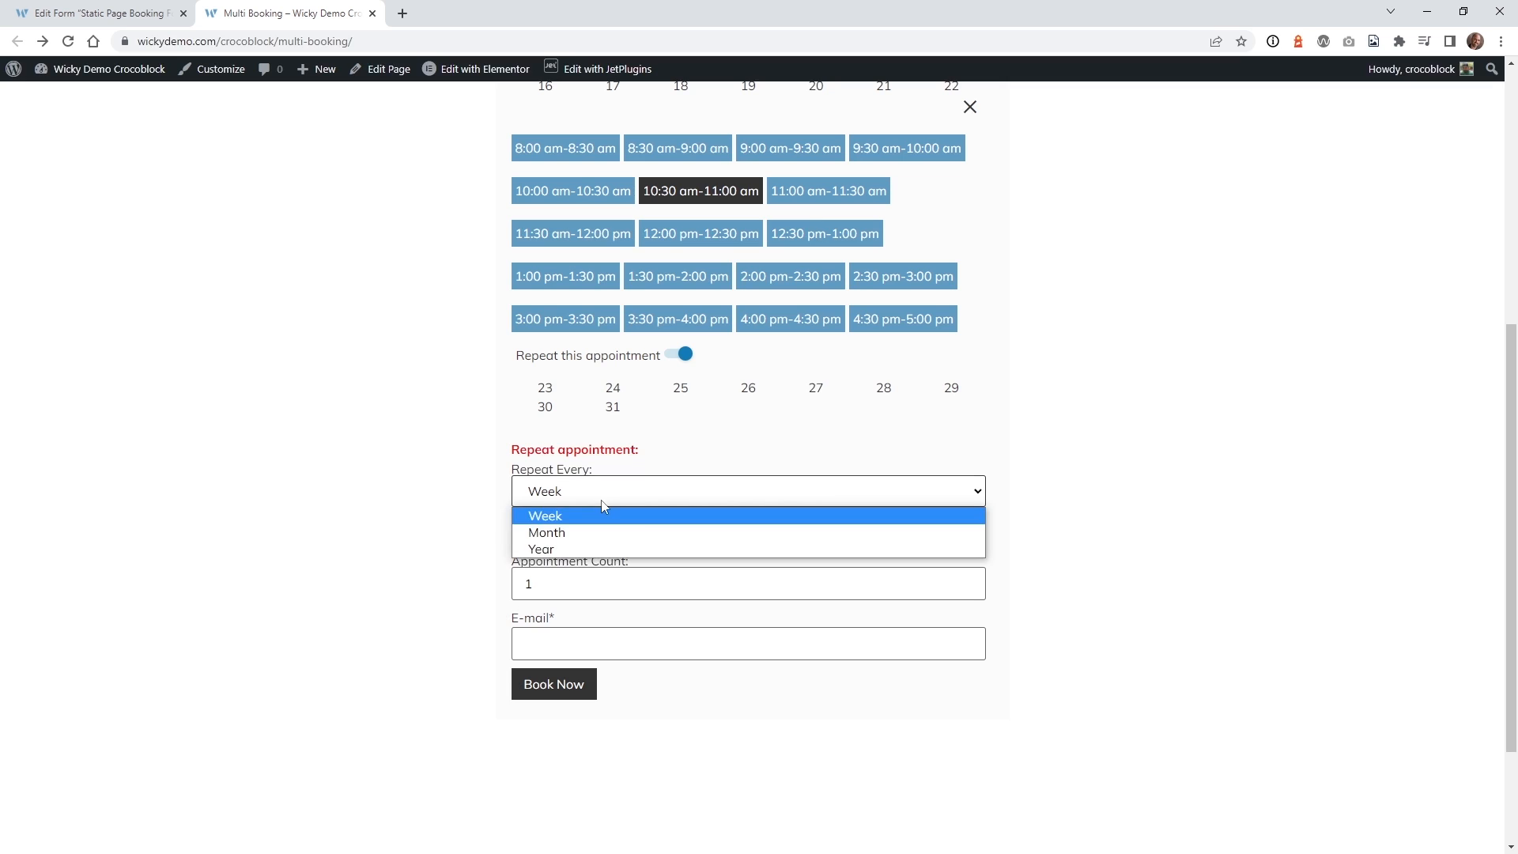
{"action": "left_click", "coordinate": [588, 552]}
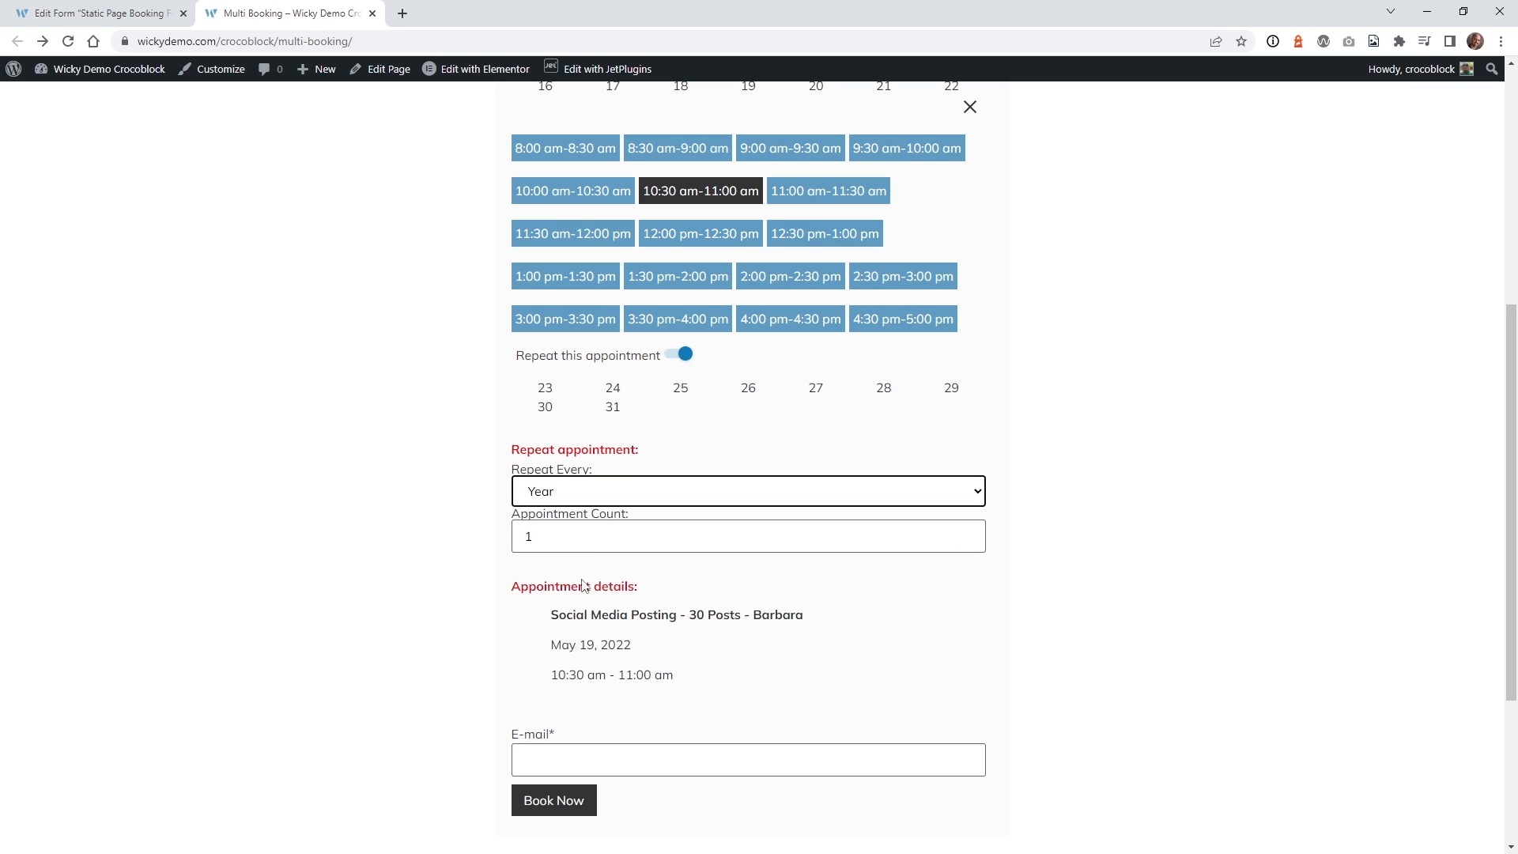
{"action": "left_click", "coordinate": [967, 531]}
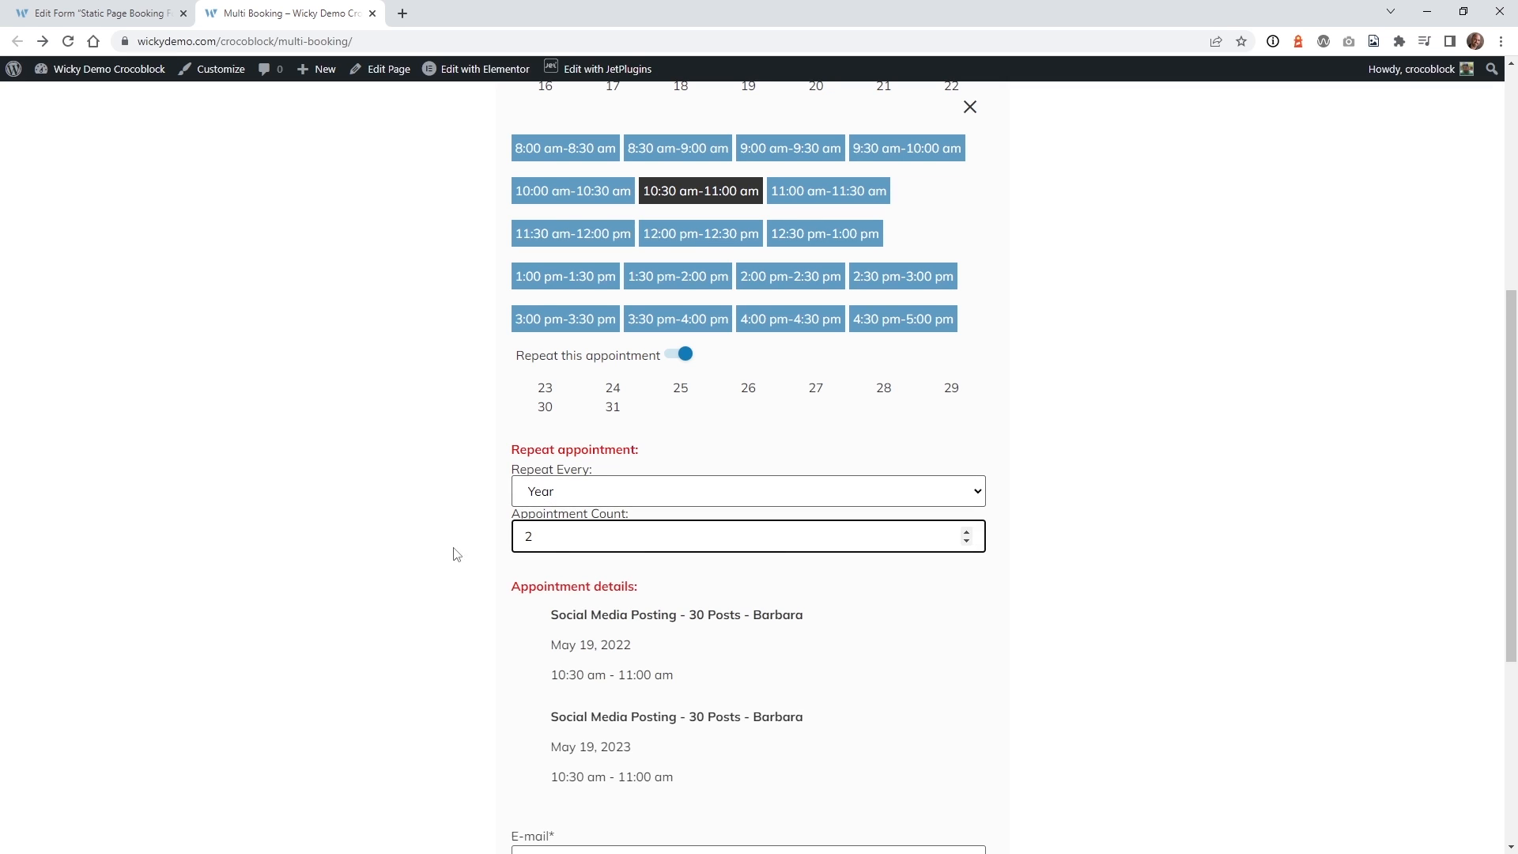
{"action": "scroll", "coordinate": [553, 577], "scroll_direction": "down", "scroll_amount": 4}
{"action": "left_click", "coordinate": [576, 547]}
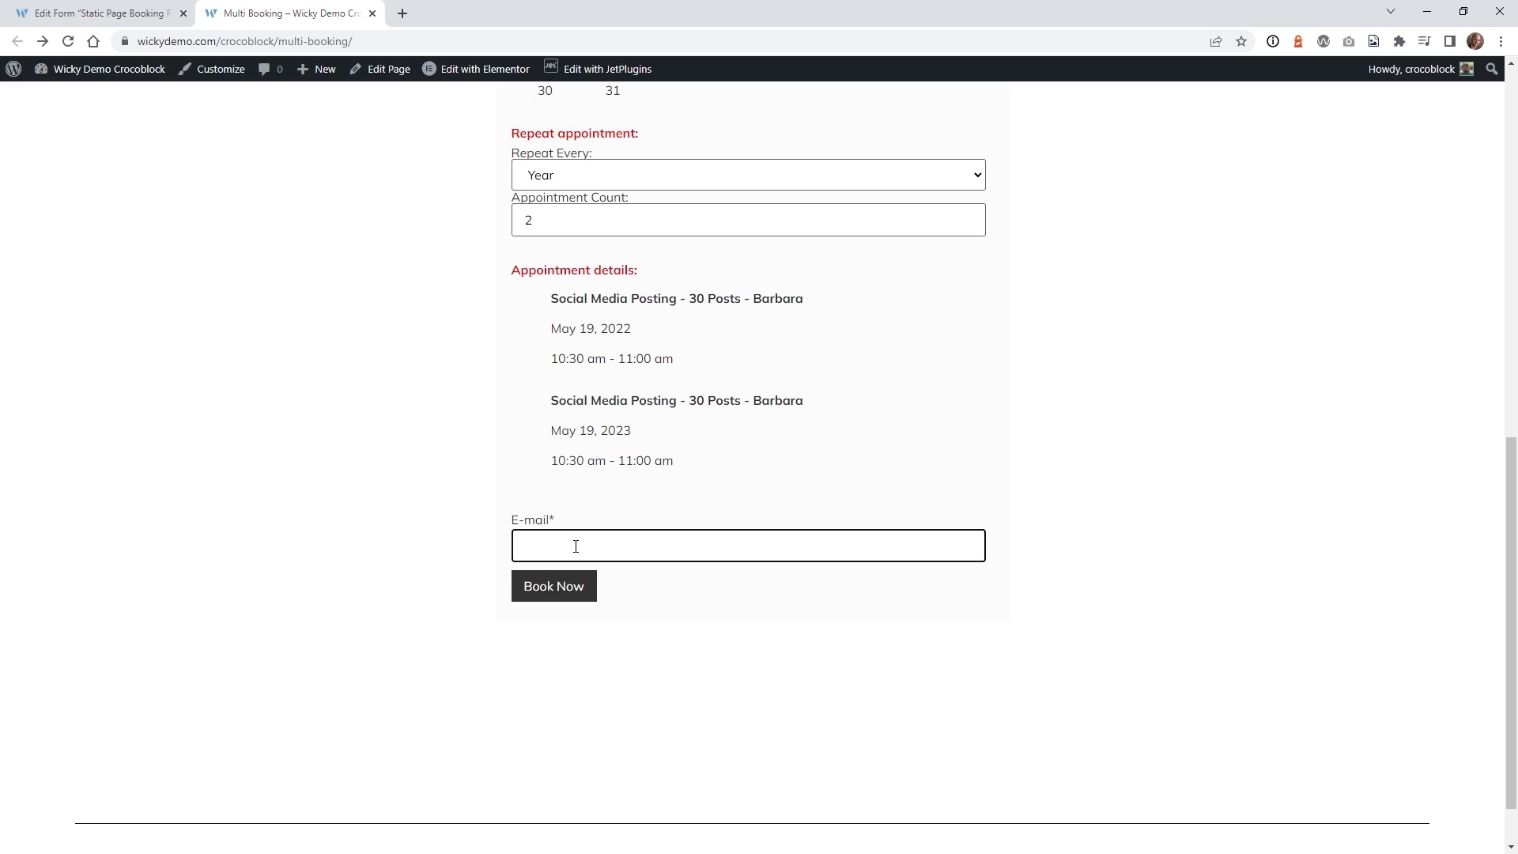
Check the $1000.00 price and the listed May 19, 2022 and 2023 appointment dates.
{"action": "scroll", "coordinate": [365, 332], "scroll_direction": "up", "scroll_amount": 6}
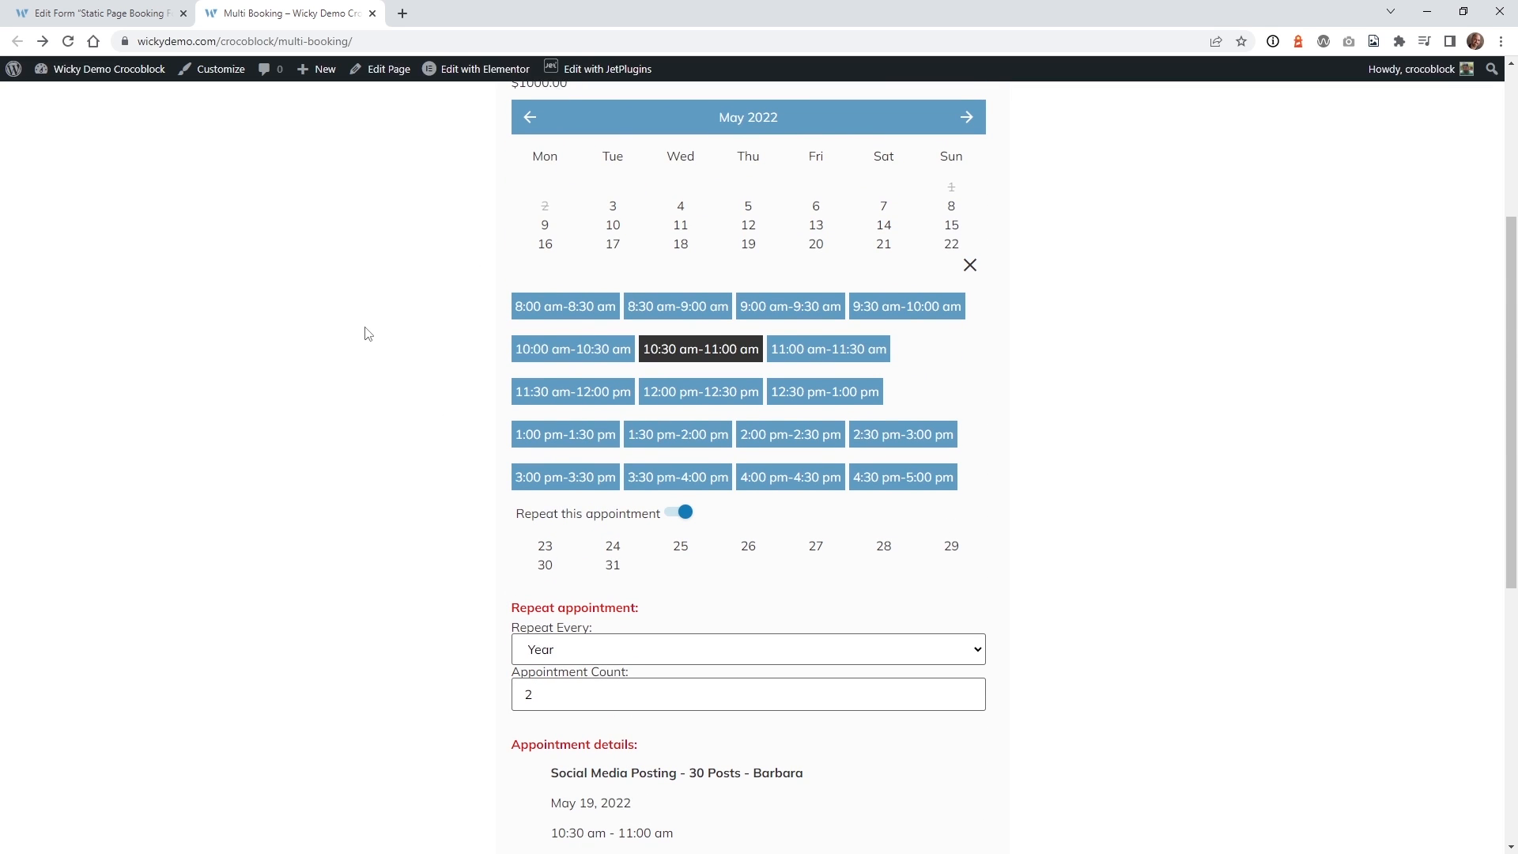
{"action": "scroll", "coordinate": [367, 333], "scroll_direction": "up", "scroll_amount": 4}
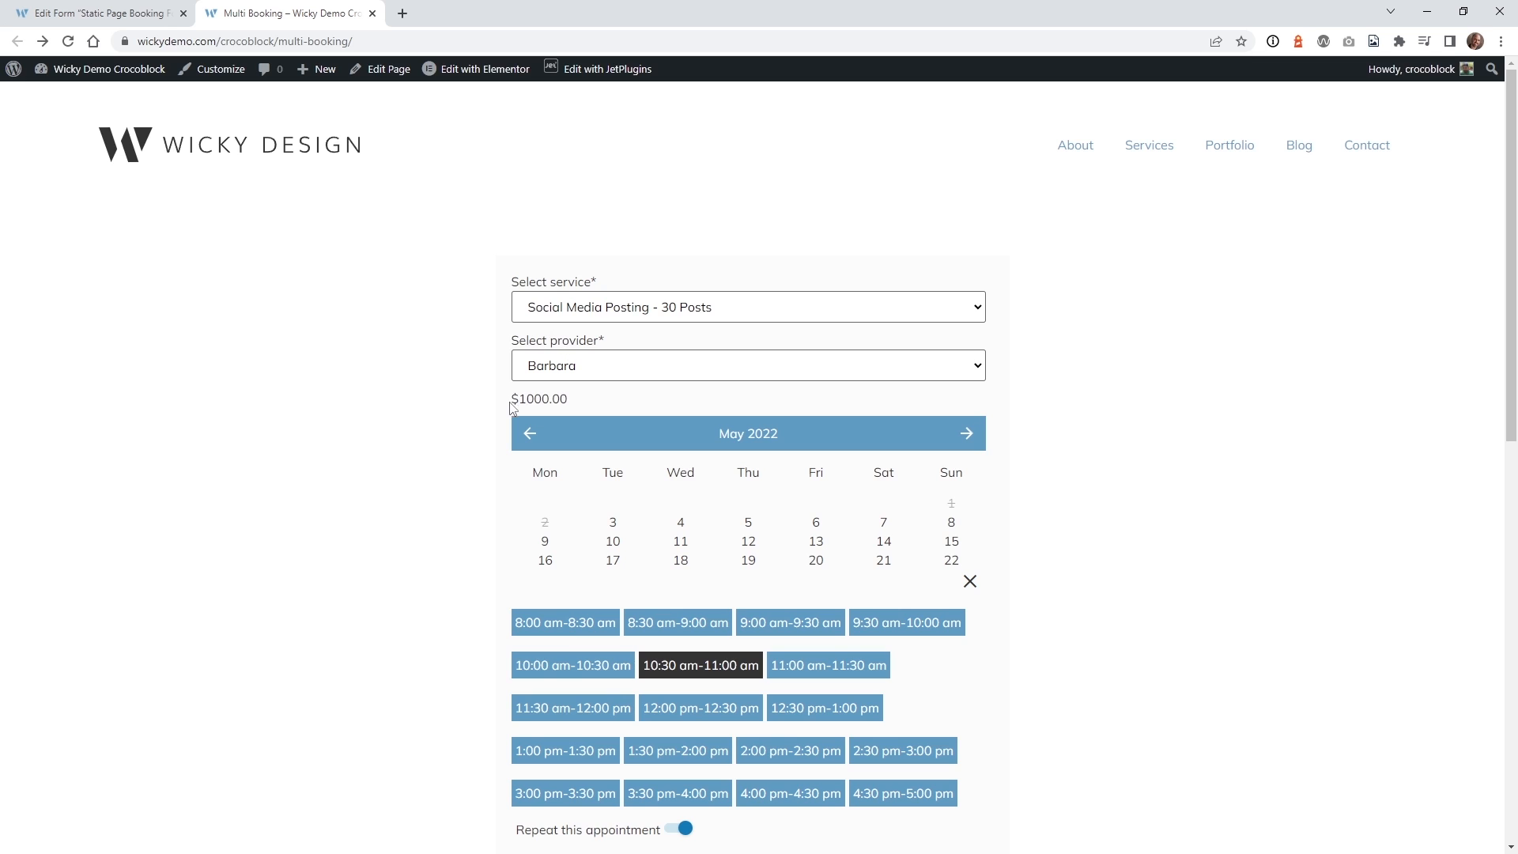
{"action": "left_click_drag", "start_coordinate": [527, 397], "coordinate": [579, 411]}
{"action": "scroll", "coordinate": [387, 406], "scroll_direction": "down", "scroll_amount": 2}
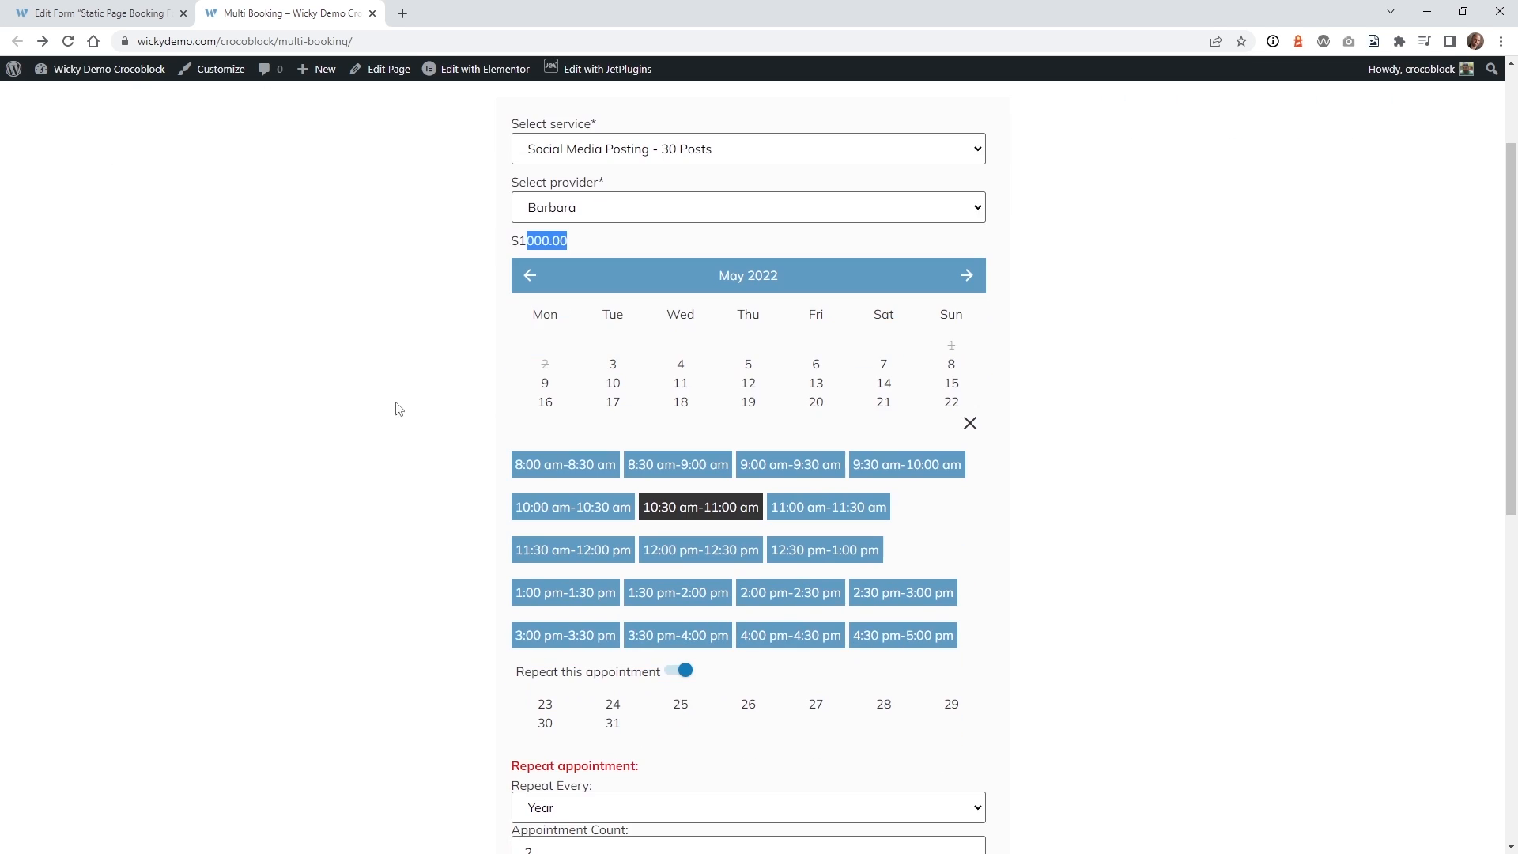
{"action": "scroll", "coordinate": [664, 522], "scroll_direction": "down", "scroll_amount": 2}
{"action": "scroll", "coordinate": [469, 643], "scroll_direction": "down", "scroll_amount": 2}
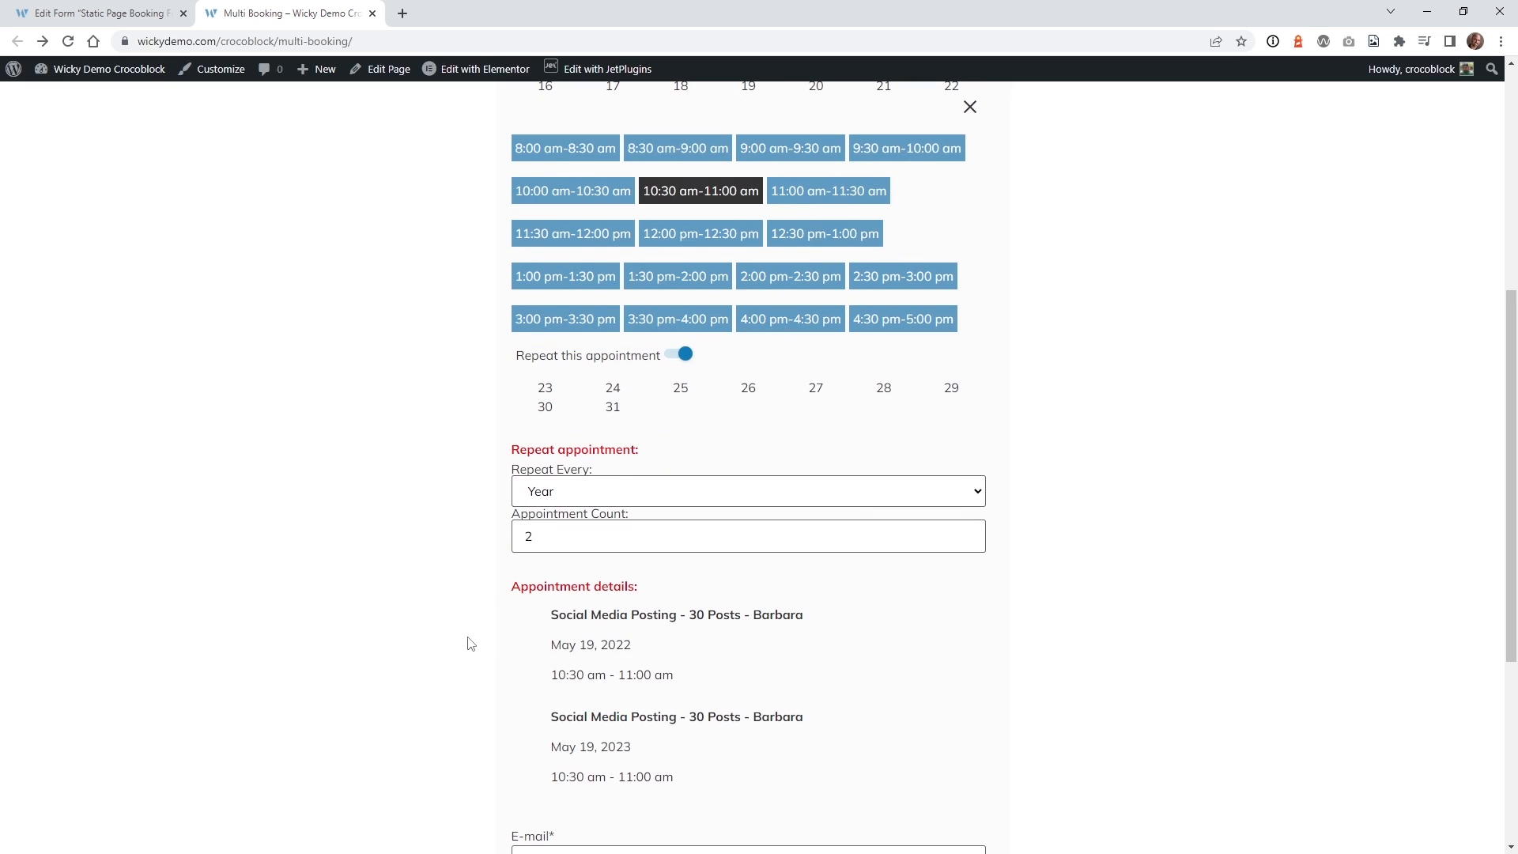
{"action": "left_click_drag", "start_coordinate": [555, 644], "coordinate": [633, 656]}
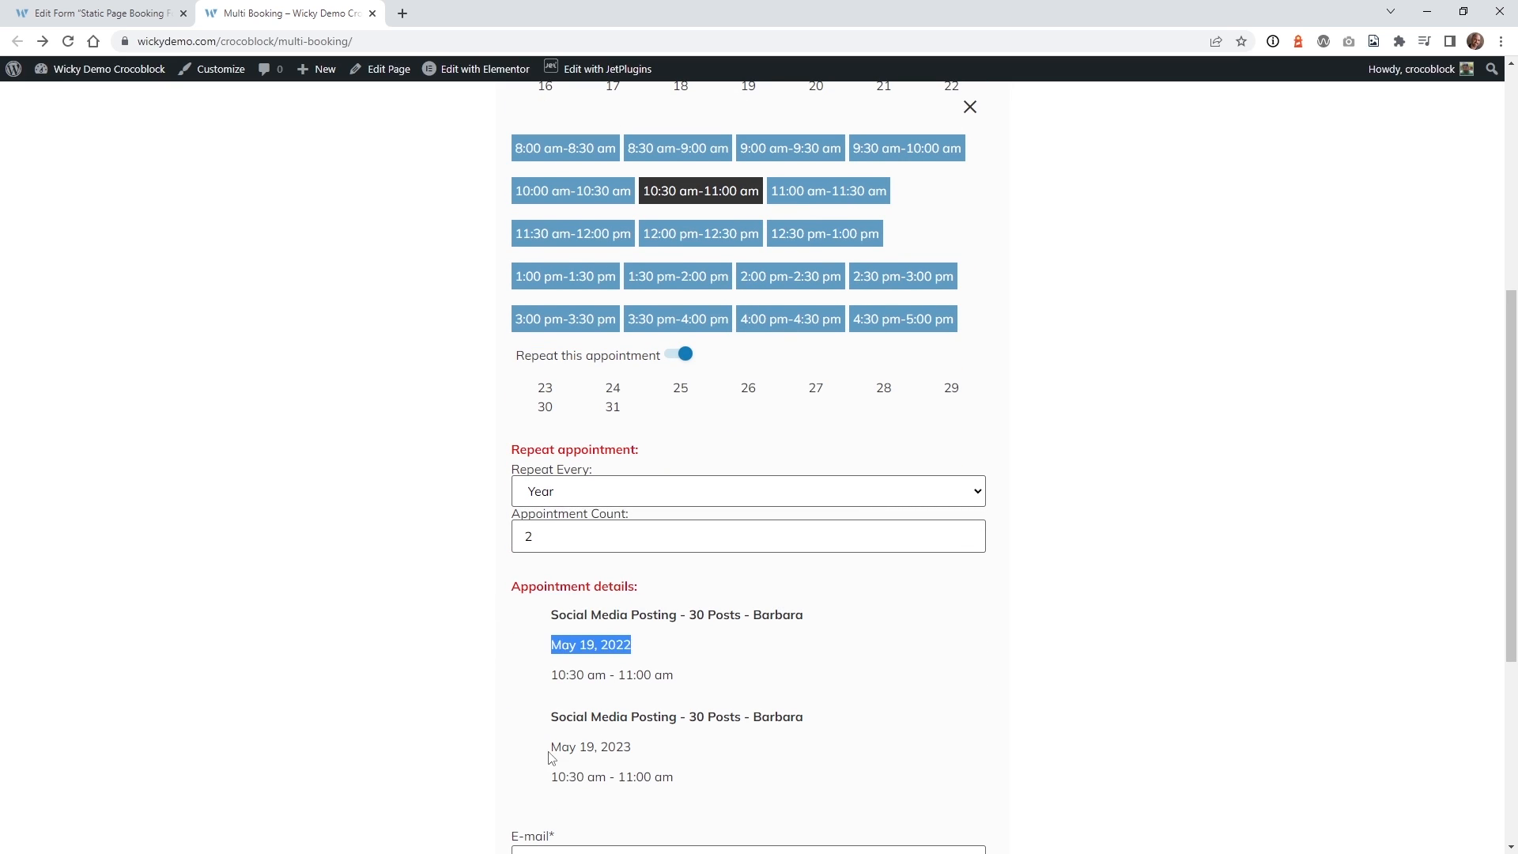
{"action": "left_click_drag", "start_coordinate": [553, 751], "coordinate": [646, 763]}
{"action": "scroll", "coordinate": [411, 638], "scroll_direction": "down", "scroll_amount": 3}
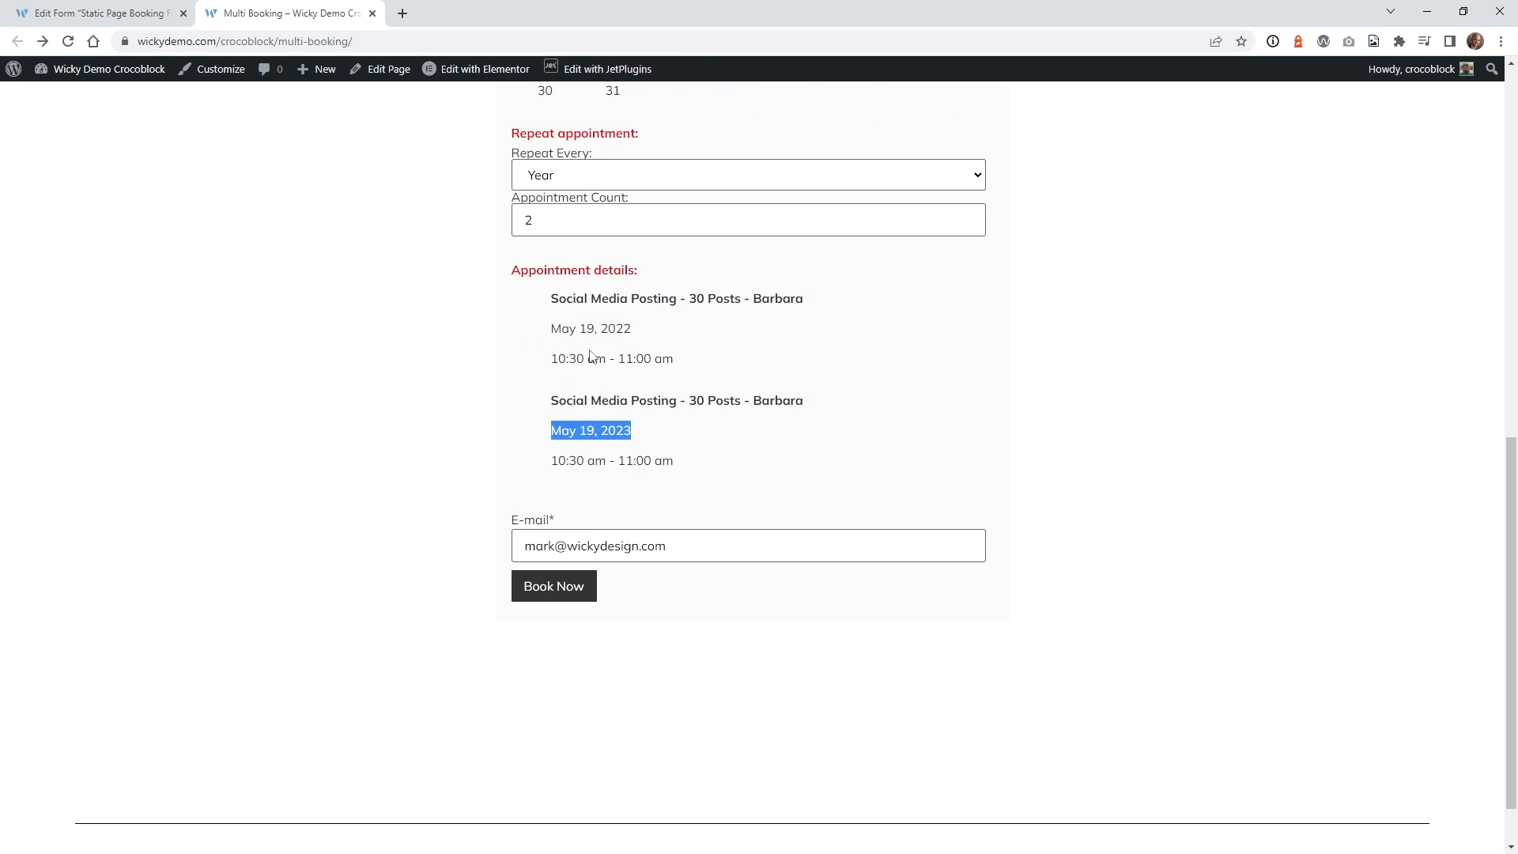
Submit the repeat booking, review the prefilled billing e-mail and cash on delivery, and place the order.
{"action": "left_click", "coordinate": [560, 586]}
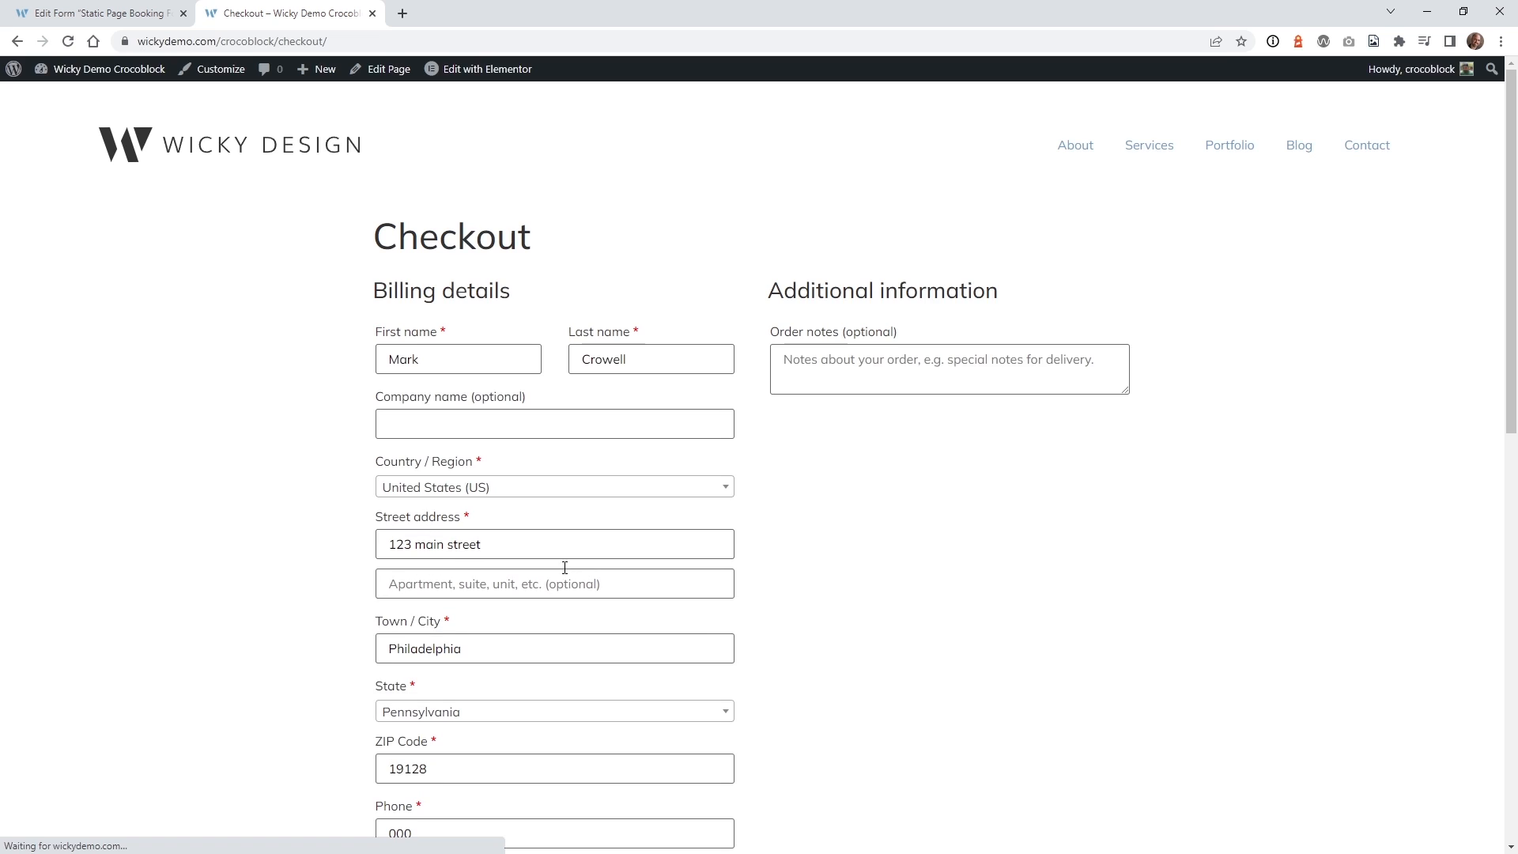
{"action": "scroll", "coordinate": [306, 446], "scroll_direction": "down", "scroll_amount": 4}
{"action": "scroll", "coordinate": [348, 409], "scroll_direction": "up", "scroll_amount": 4}
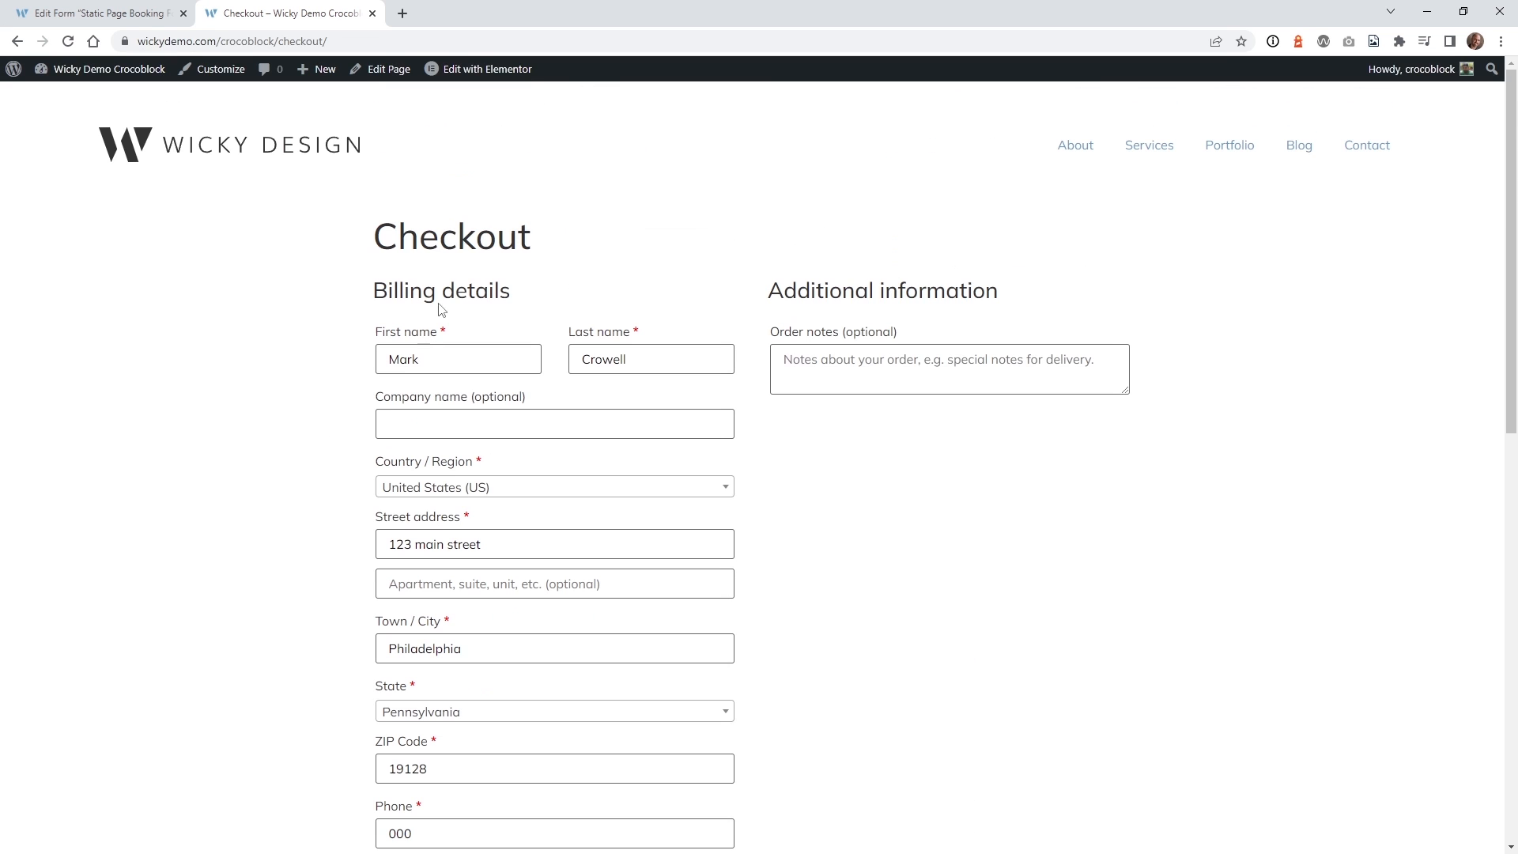
{"action": "scroll", "coordinate": [368, 366], "scroll_direction": "down", "scroll_amount": 6}
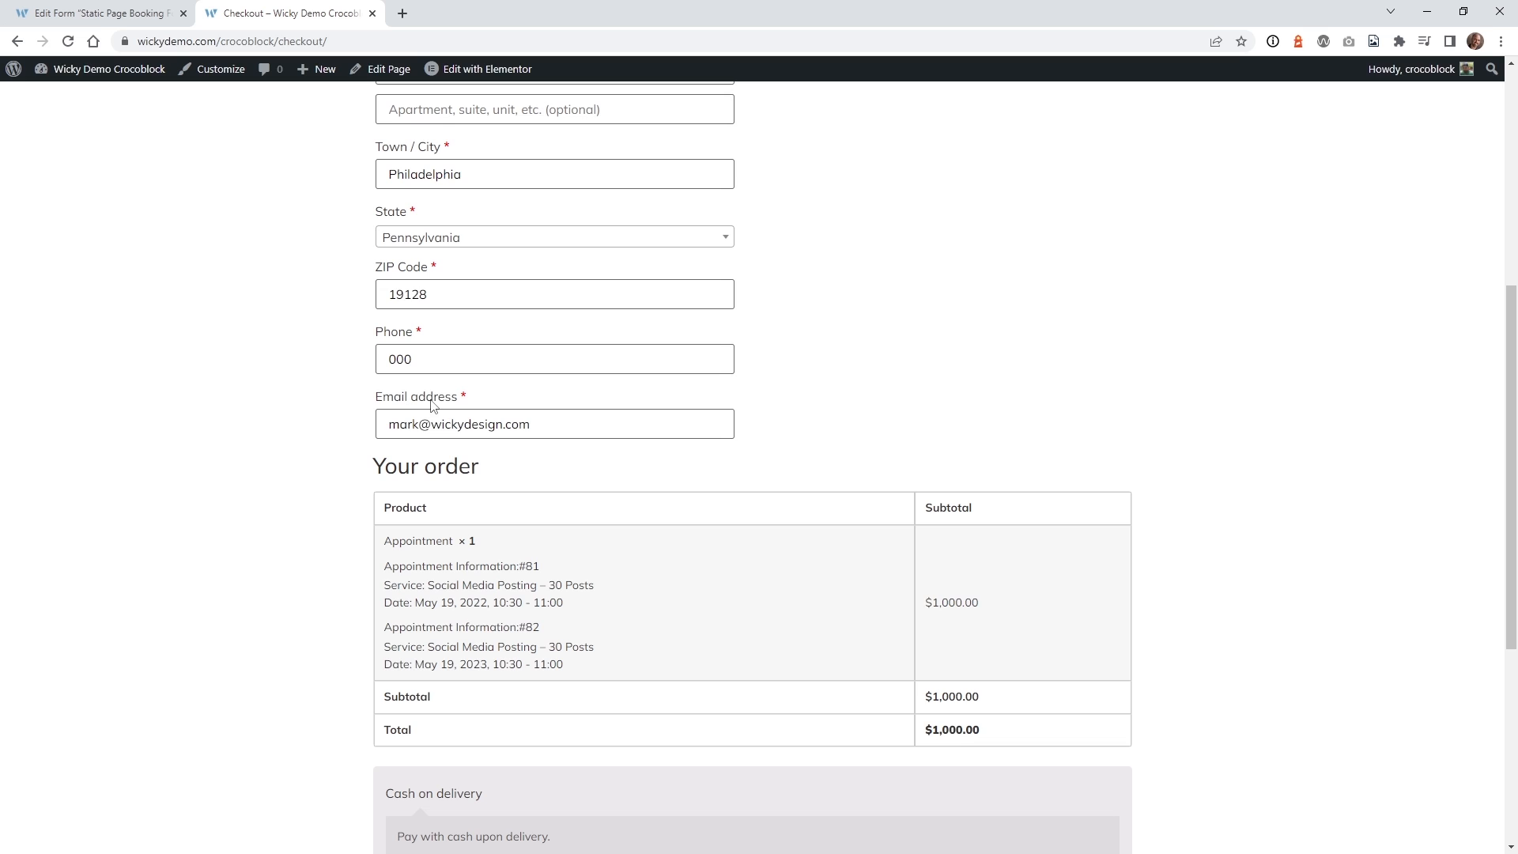
{"action": "left_click", "coordinate": [415, 425]}
{"action": "left_click_drag", "start_coordinate": [568, 428], "coordinate": [356, 434]}
{"action": "scroll", "coordinate": [364, 439], "scroll_direction": "down", "scroll_amount": 4}
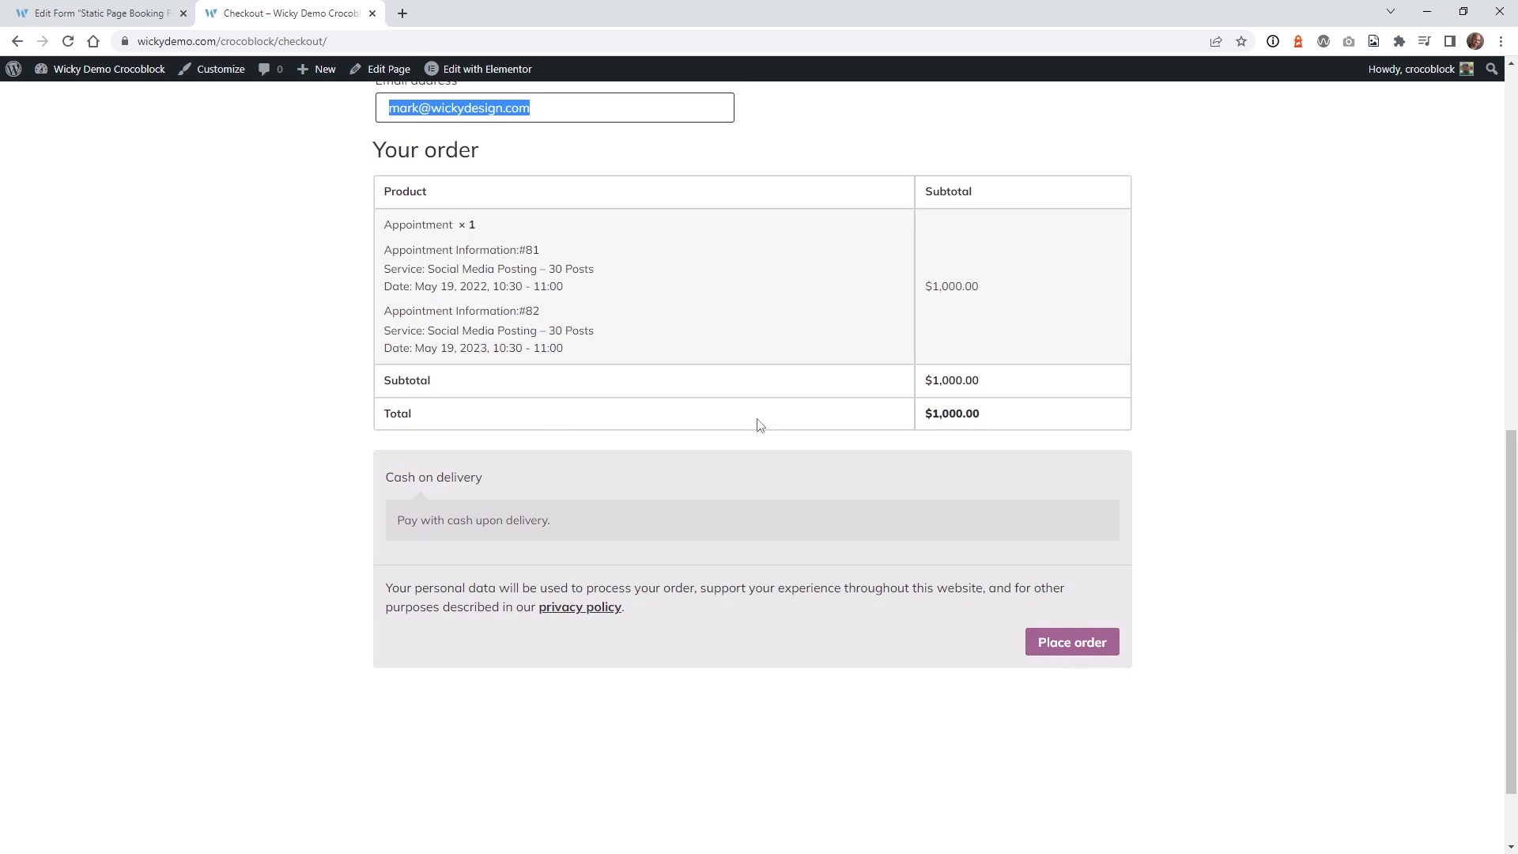
{"action": "left_click_drag", "start_coordinate": [414, 525], "coordinate": [574, 528]}
{"action": "left_click", "coordinate": [560, 559]}
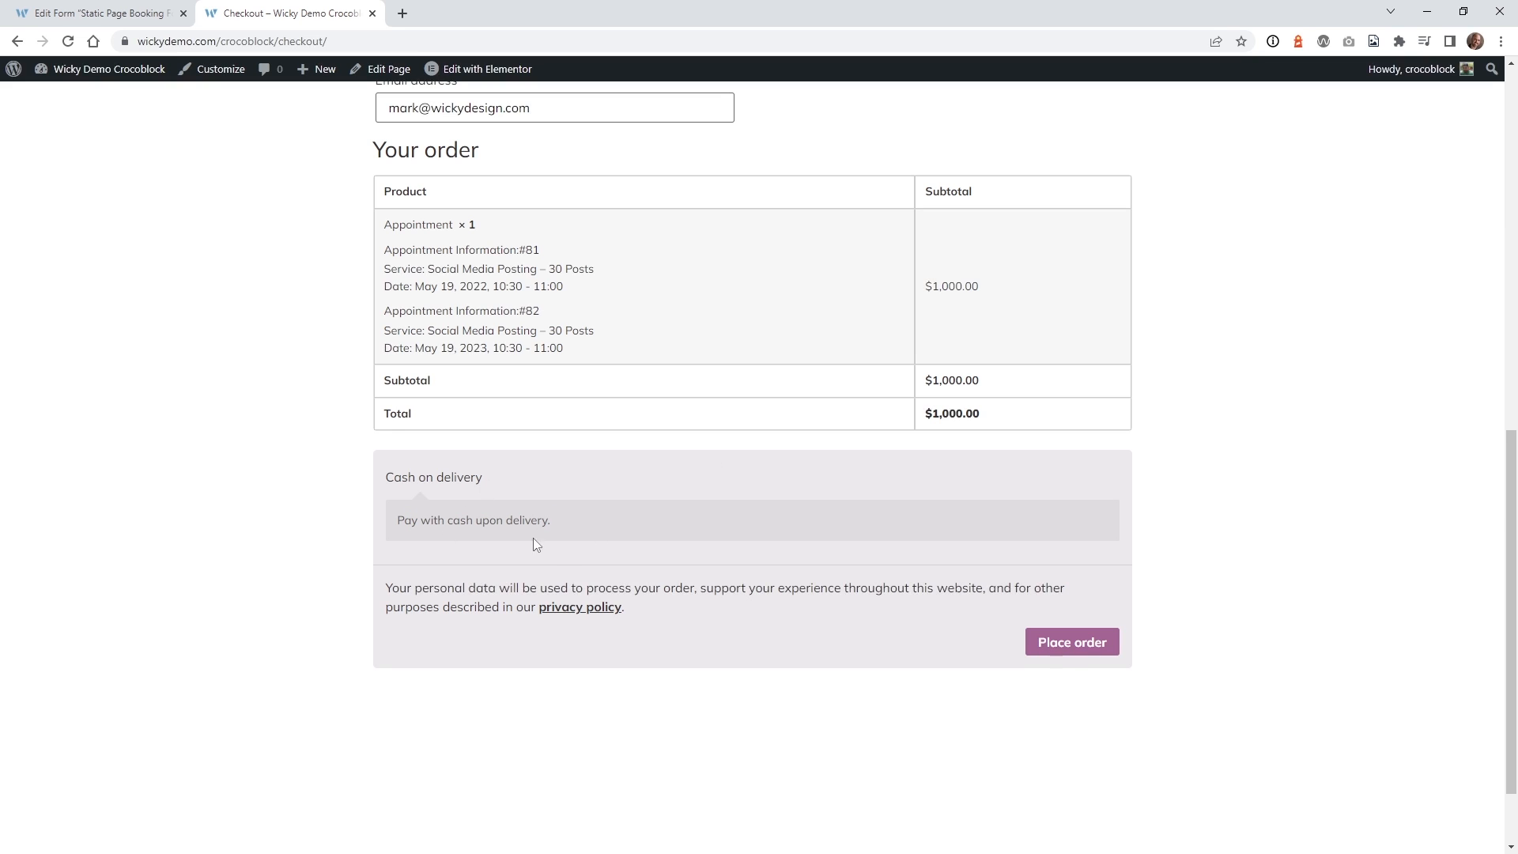
{"action": "left_click", "coordinate": [1081, 652]}
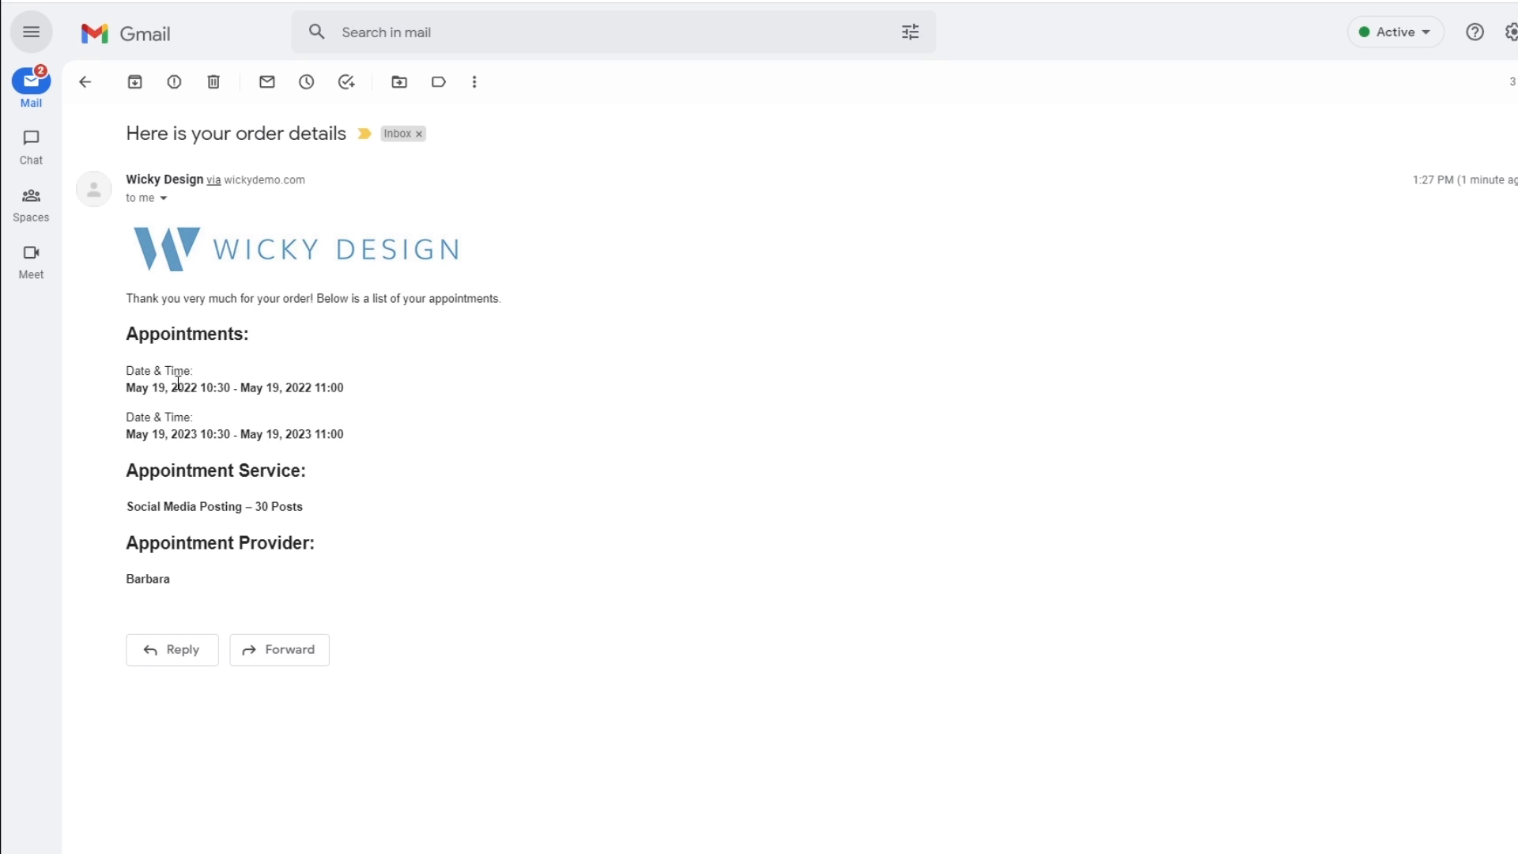
Highlight the second appointment date, the service name and the provider in the order-details email.
{"action": "left_click_drag", "start_coordinate": [164, 435], "coordinate": [224, 434]}
{"action": "left_click_drag", "start_coordinate": [180, 507], "coordinate": [305, 512]}
{"action": "left_click_drag", "start_coordinate": [142, 580], "coordinate": [189, 594]}
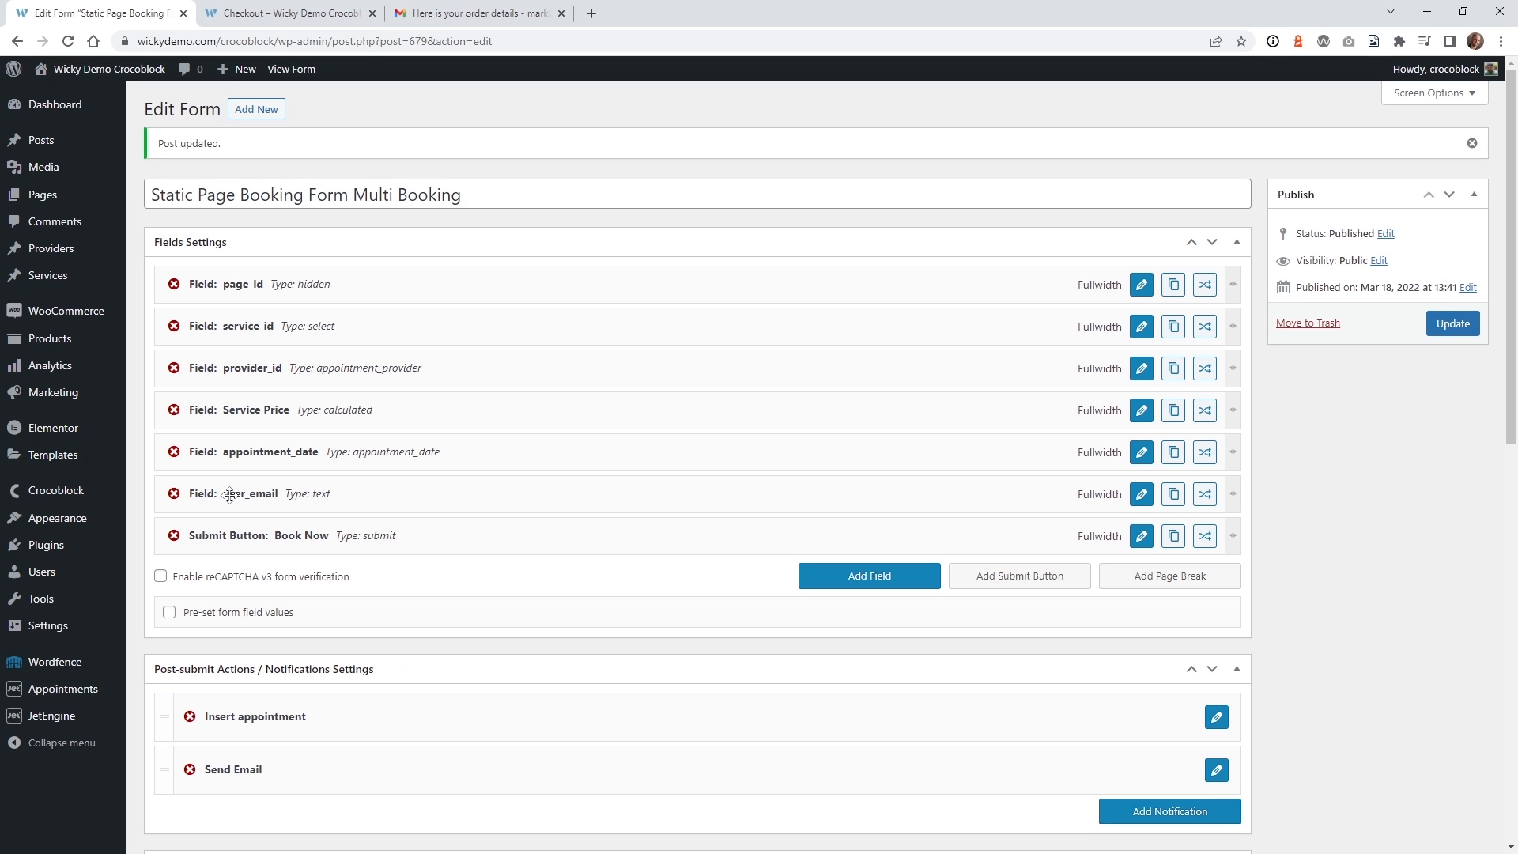
Expand the new two-appointment Group #5, then open WooCommerce's Processing order email settings.
{"action": "left_click", "coordinate": [37, 699]}
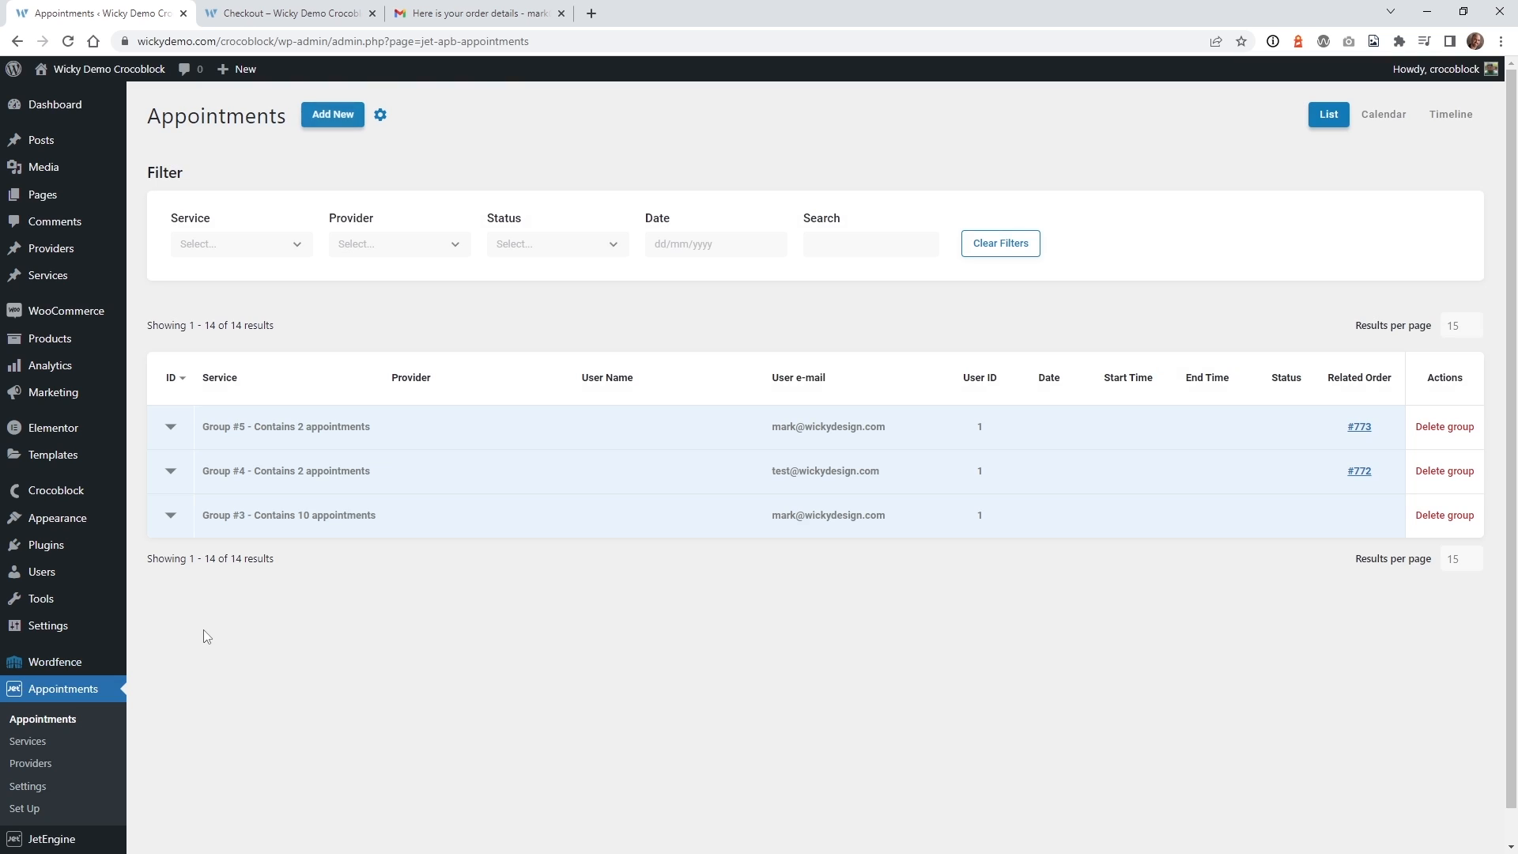
{"action": "left_click", "coordinate": [170, 431]}
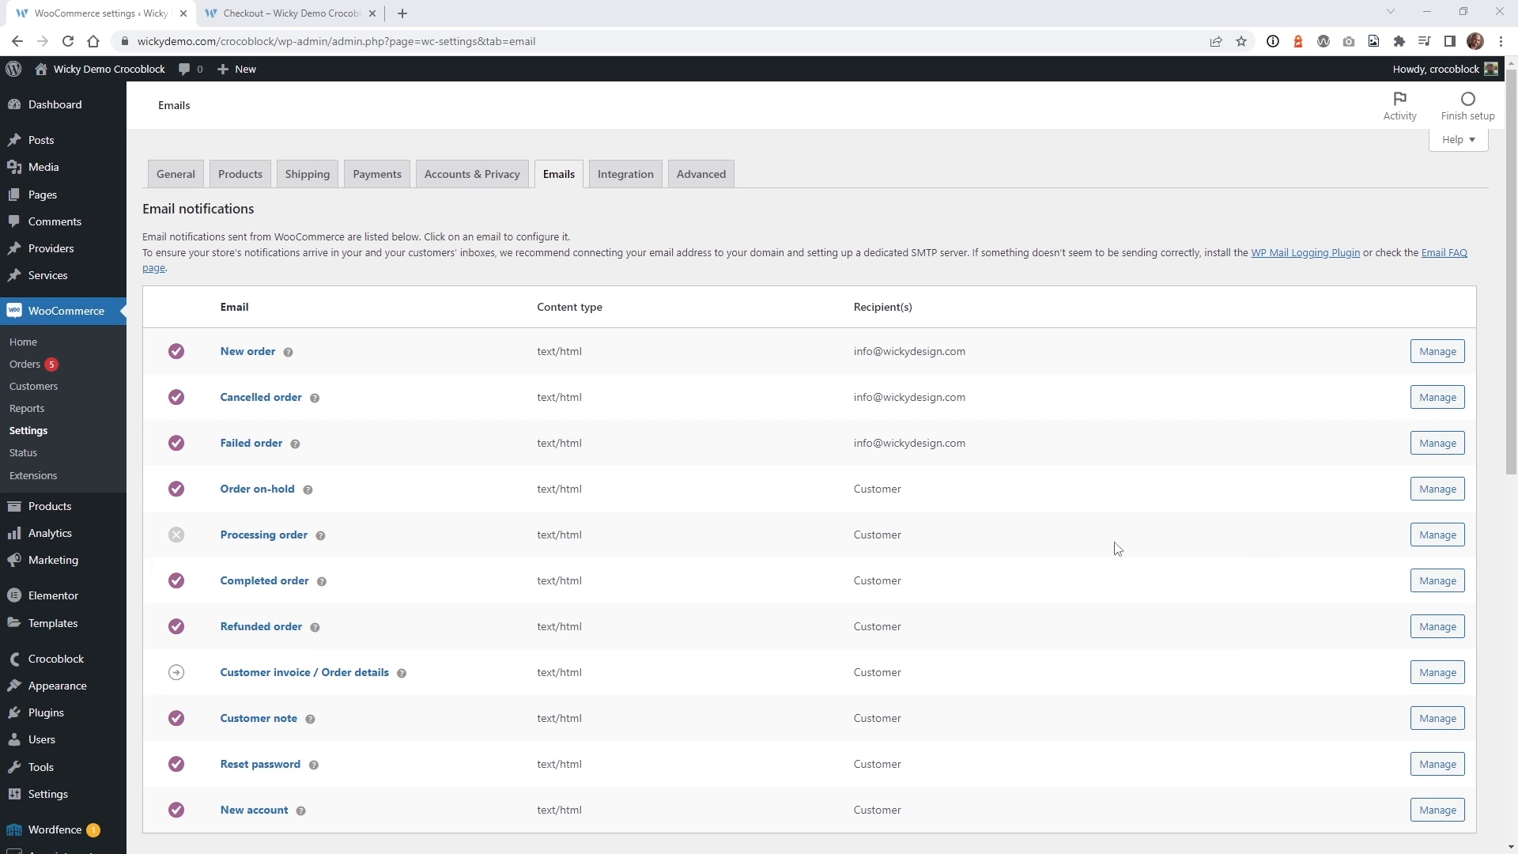
{"action": "left_click", "coordinate": [1437, 535]}
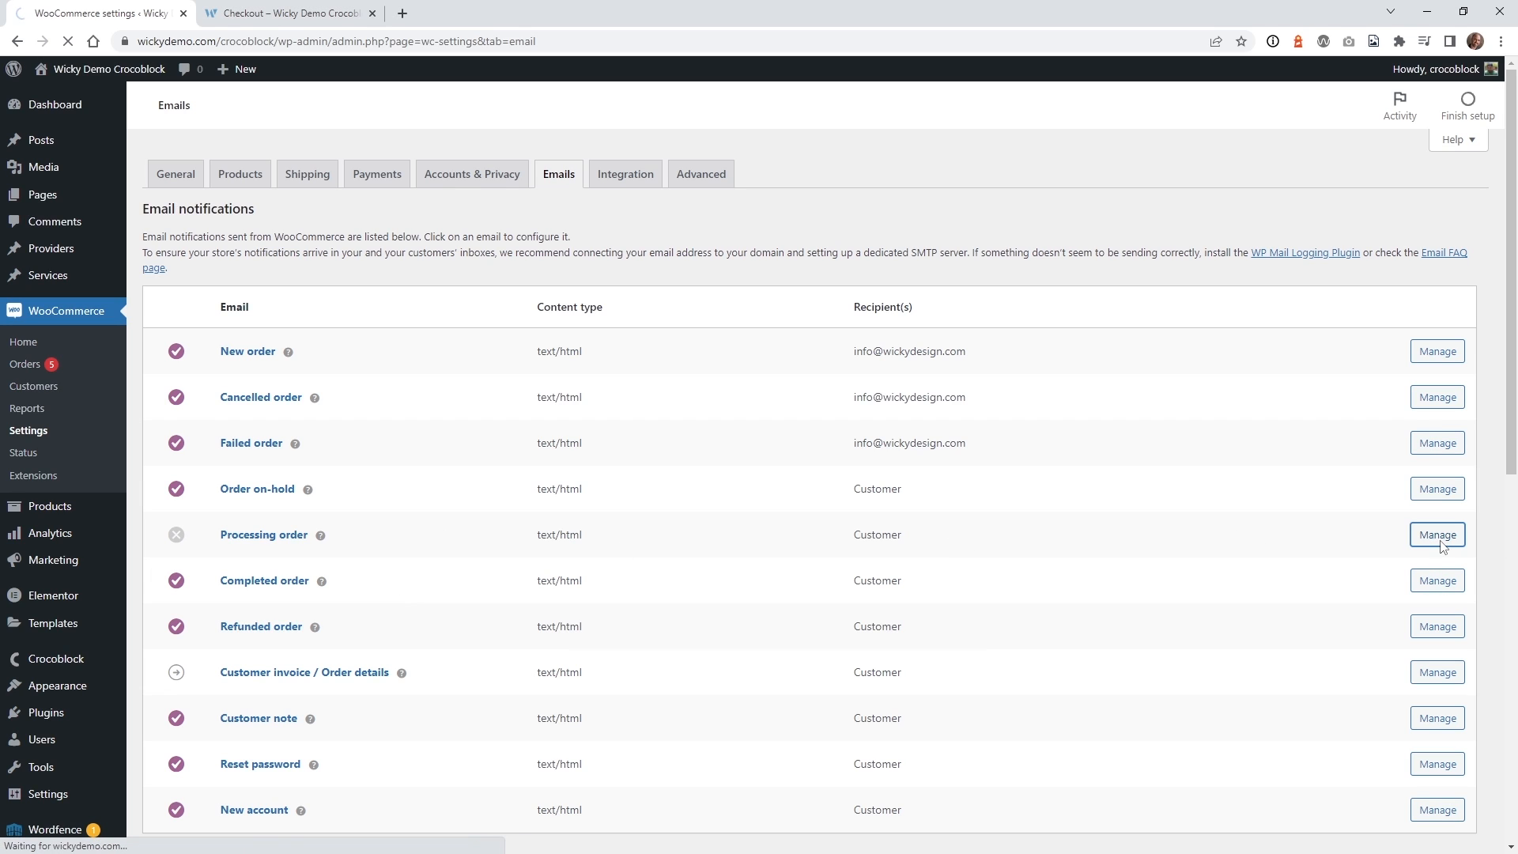